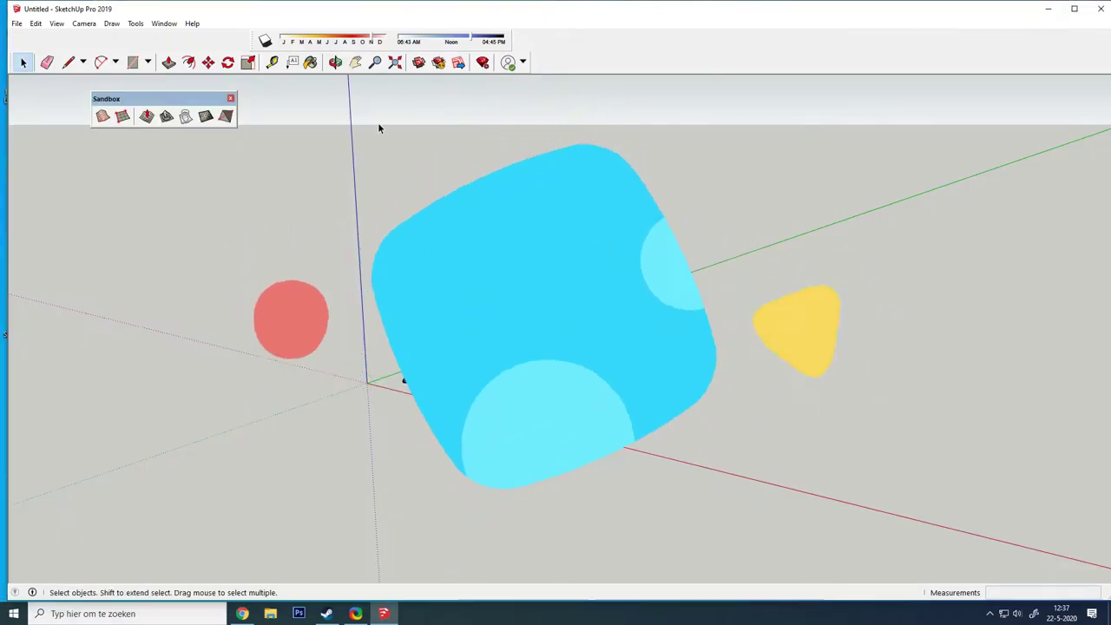
# - Maximize the window and delete the default person figure
pyautogui.click(1075, 10)
pyautogui.moveTo(322, 233); pyautogui.dragTo(488, 440)
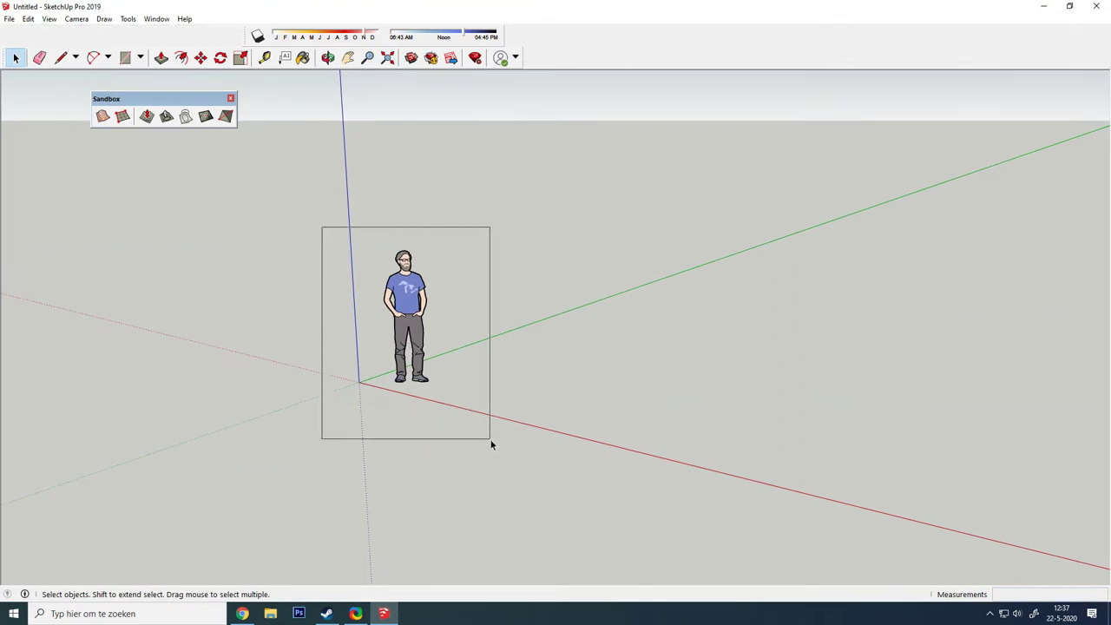
pyautogui.press('Delete')
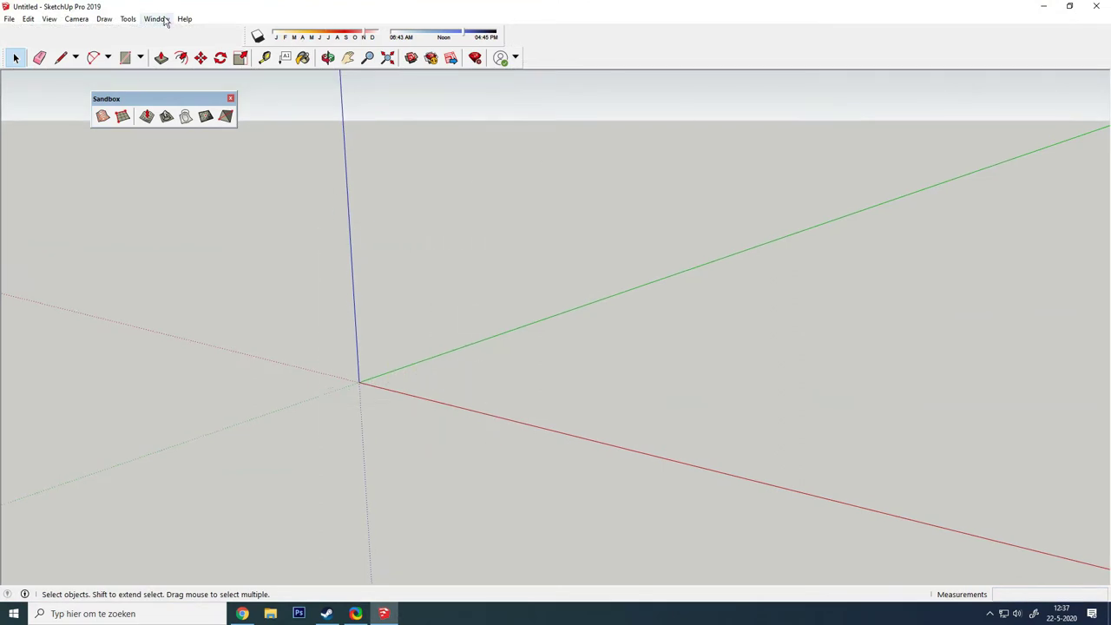
# - In Model Info Units, set decimal metres with 0,10 m length snapping
pyautogui.click(157, 18)
pyautogui.click(178, 79)
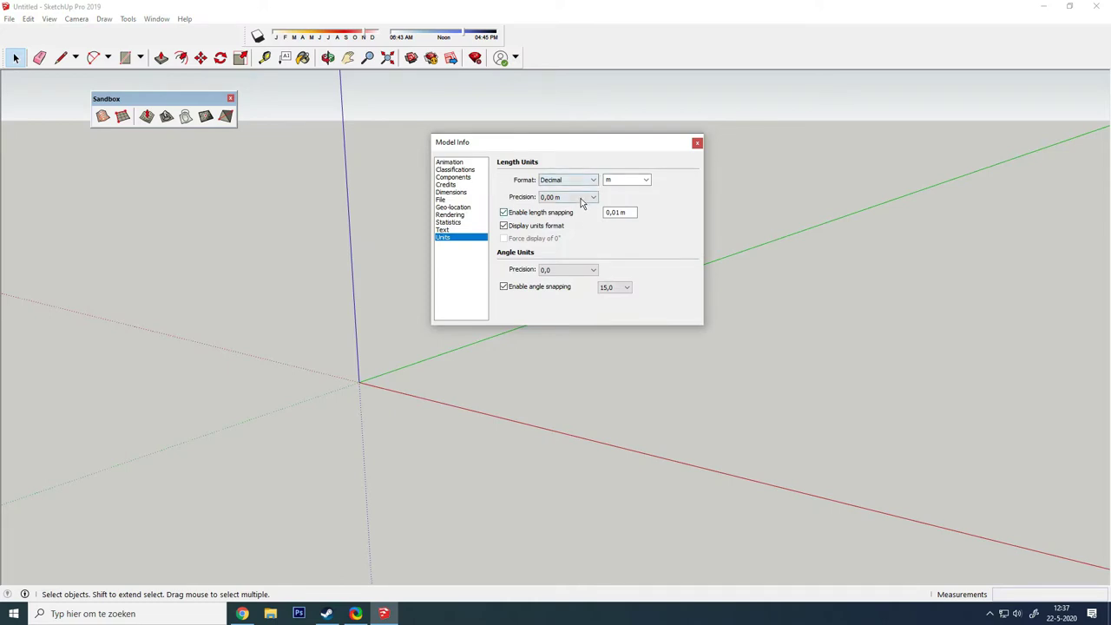
pyautogui.click(647, 180)
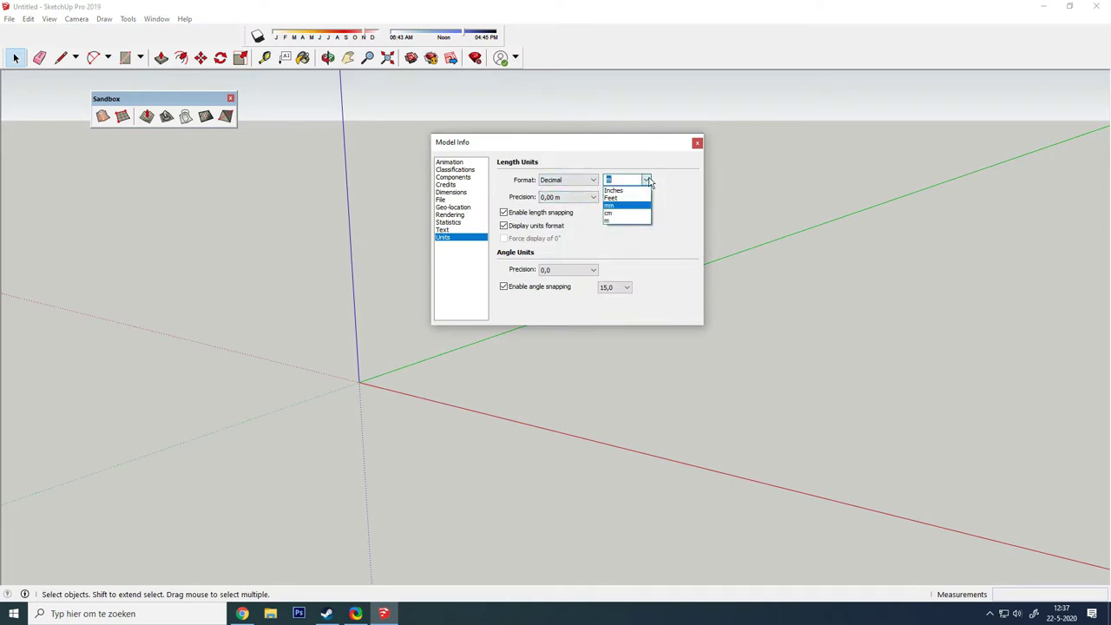
pyautogui.click(612, 221)
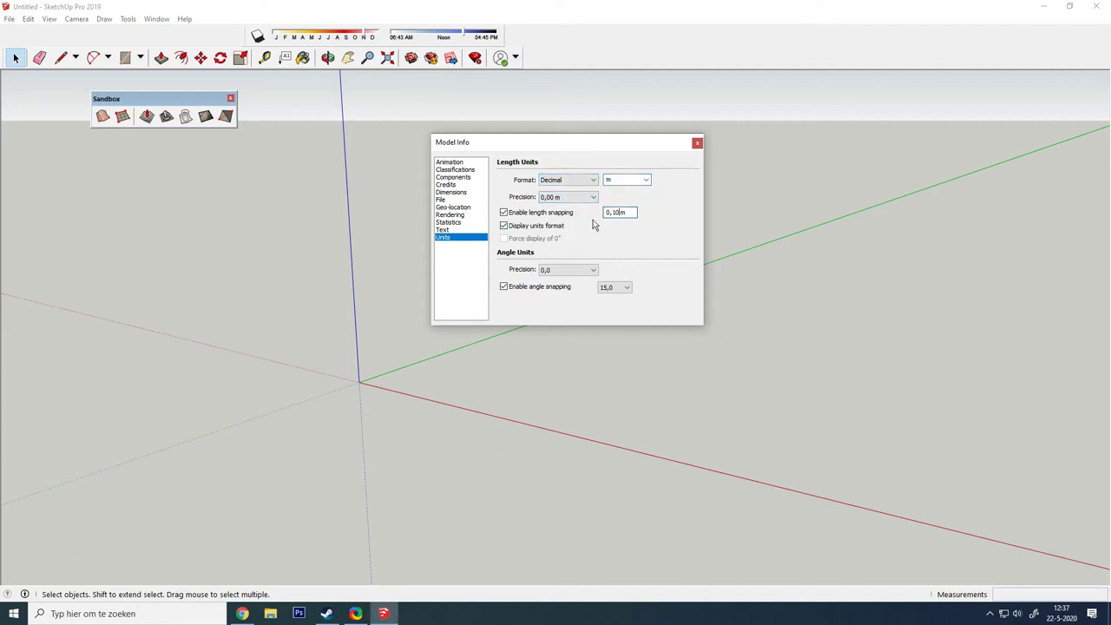
pyautogui.click(579, 272)
pyautogui.click(554, 270)
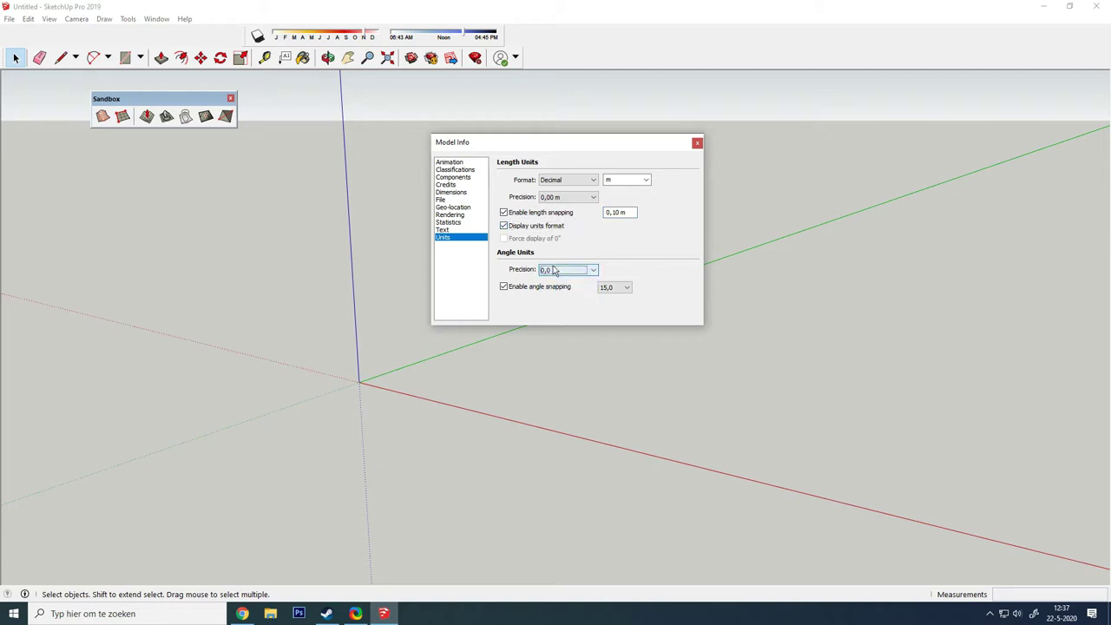
pyautogui.click(697, 145)
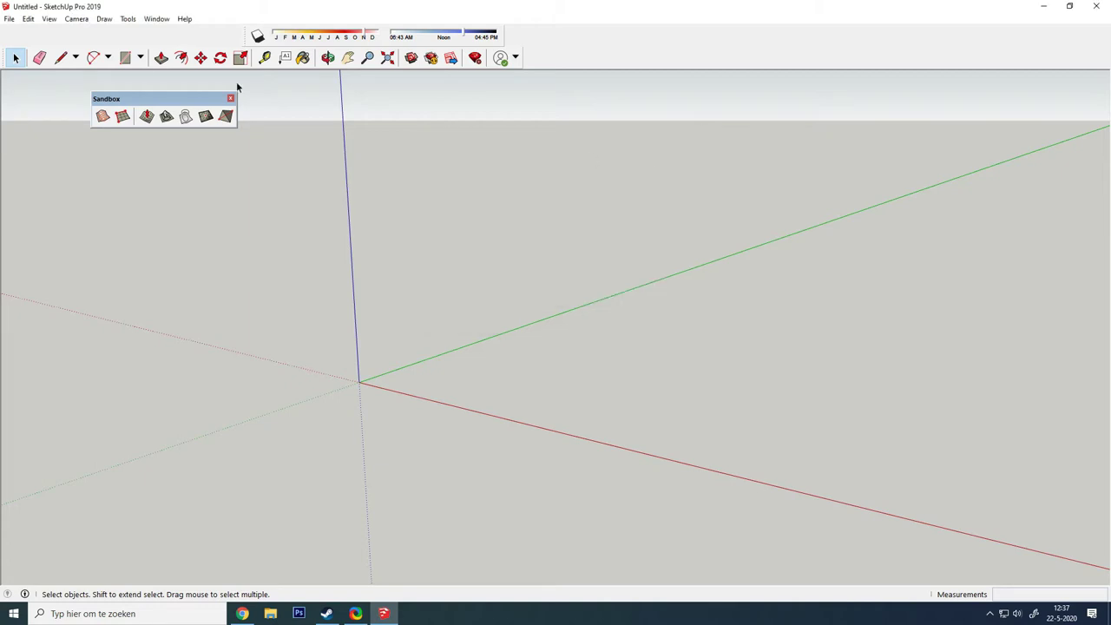
# - Draw the first 10 m floor edge from the origin along the green axis
pyautogui.click(60, 57)
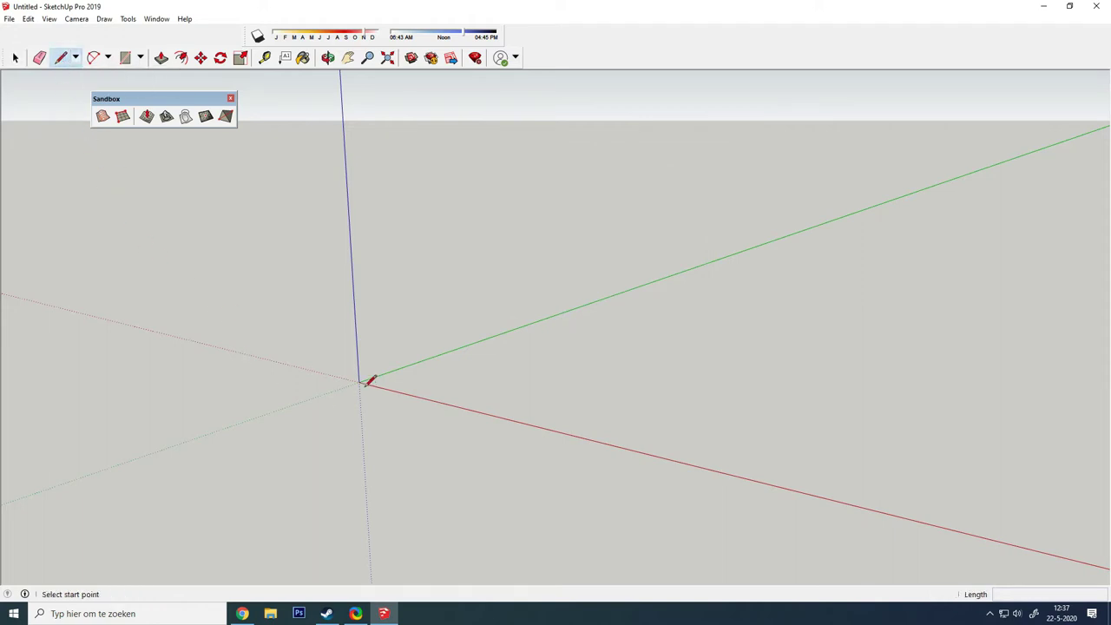
pyautogui.click(334, 376)
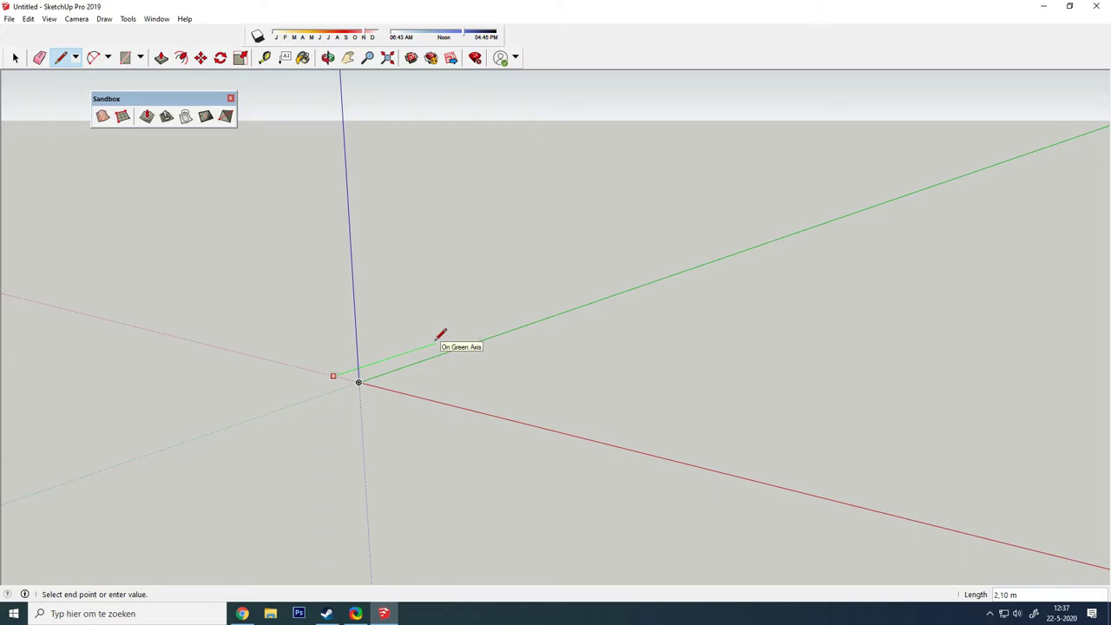
pyautogui.write('10')
pyautogui.press('Return')
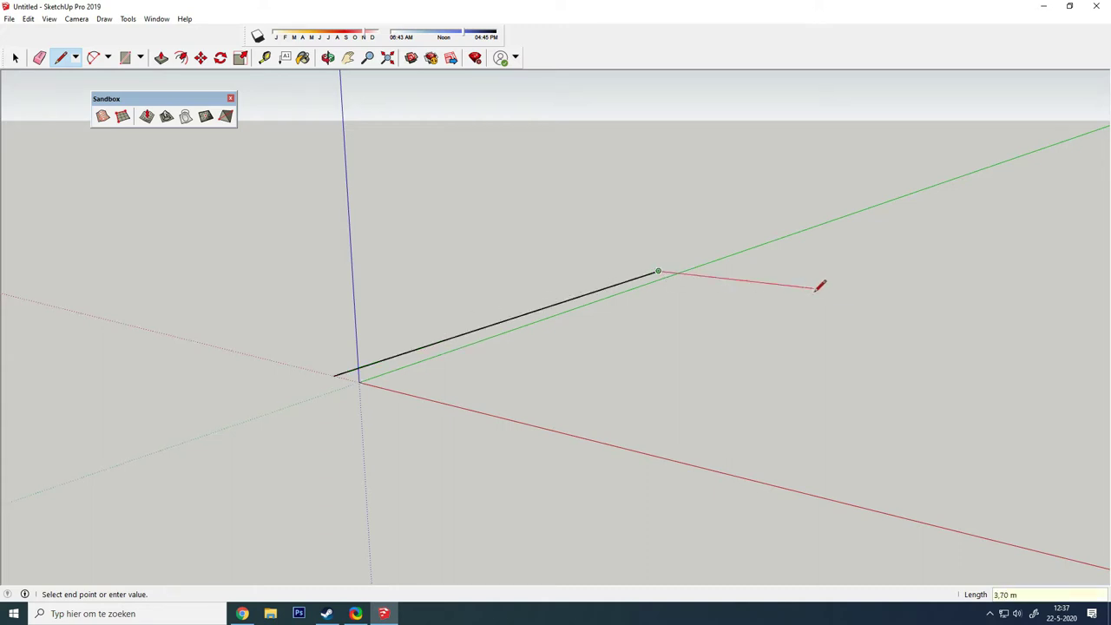
pyautogui.press('Return')
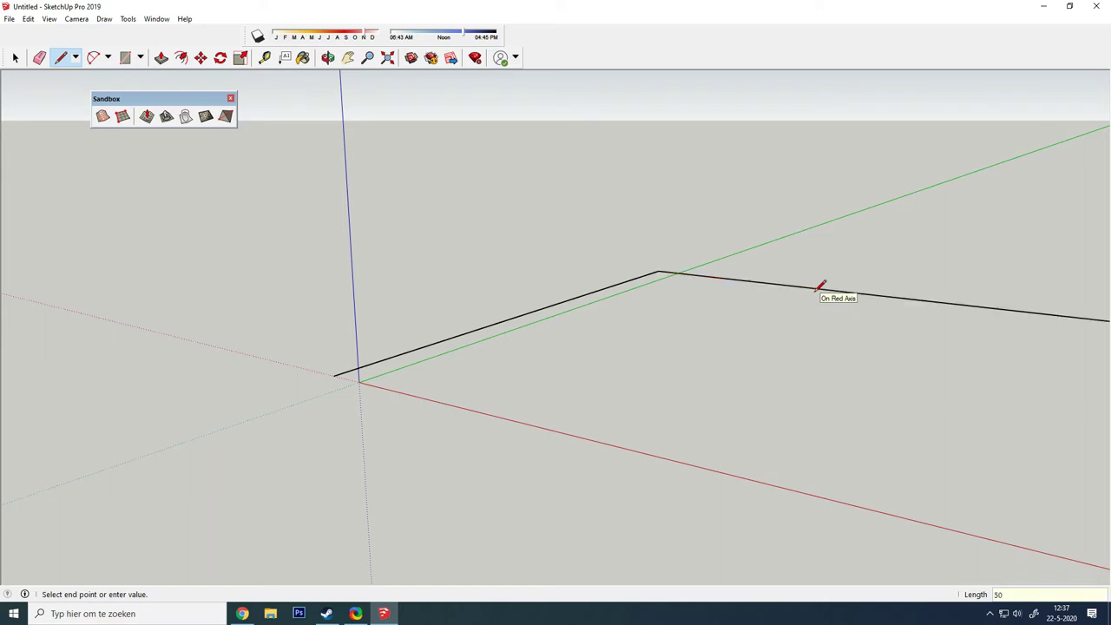
pyautogui.scroll(-2, 770, 281)
pyautogui.scroll(-2, 769, 280)
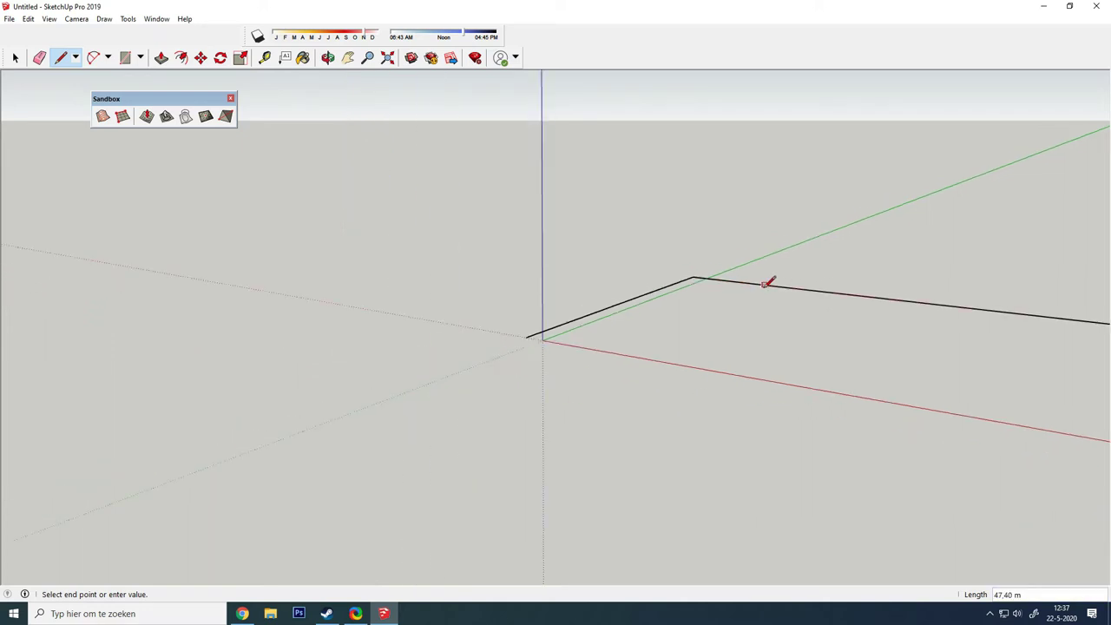
pyautogui.hotkey('ctrl', 'z')
# - Draw the remaining edges back to the origin, closing the floor face
pyautogui.click(692, 277)
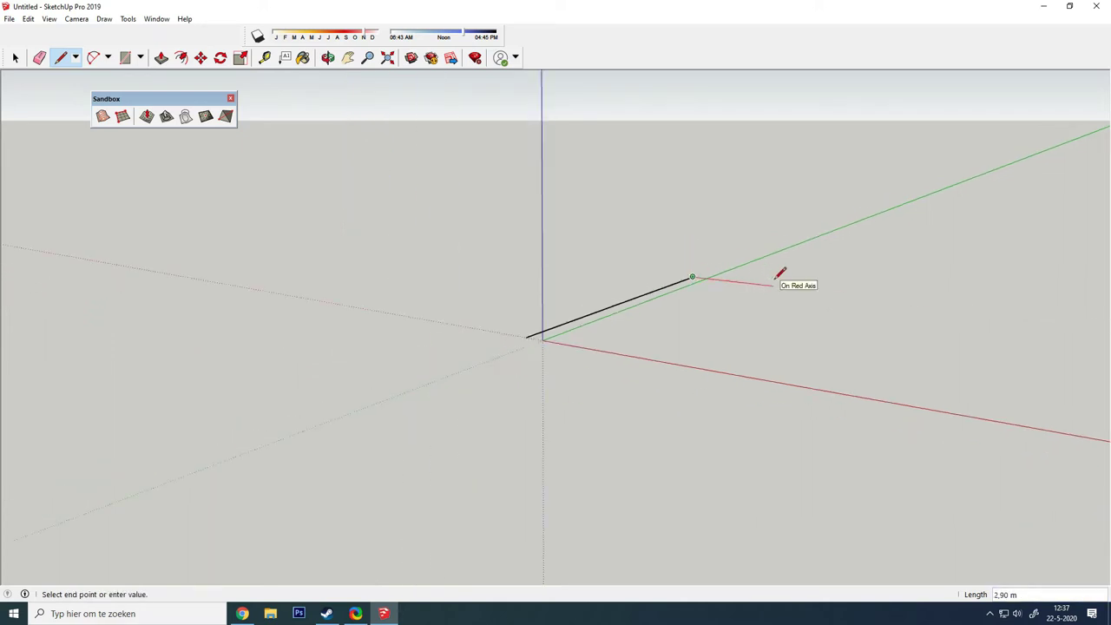
pyautogui.press('Return')
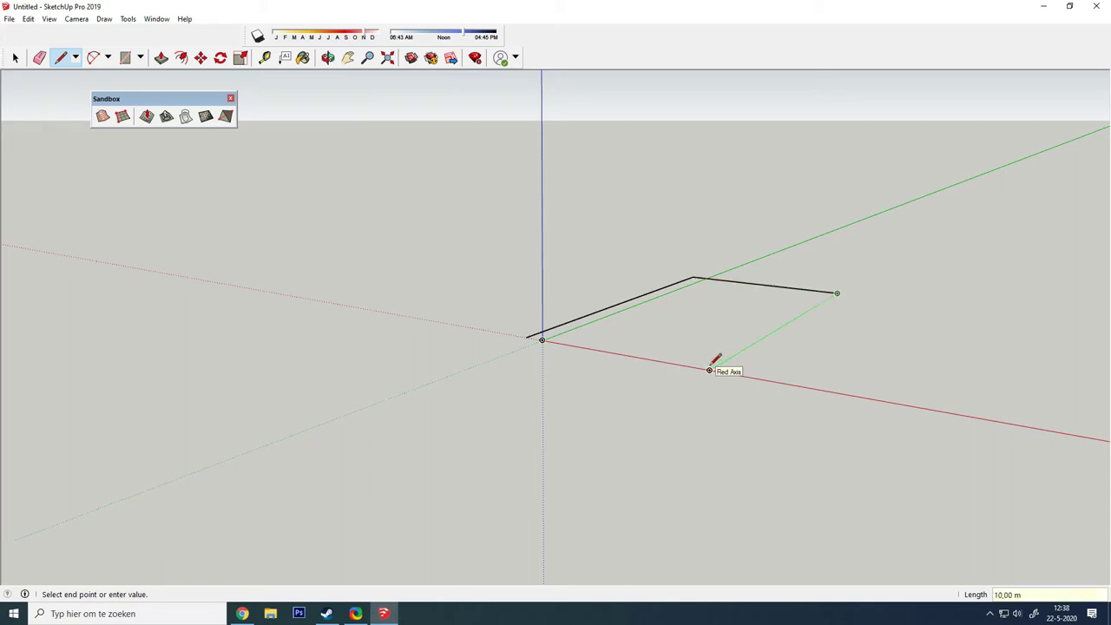
pyautogui.click(709, 370)
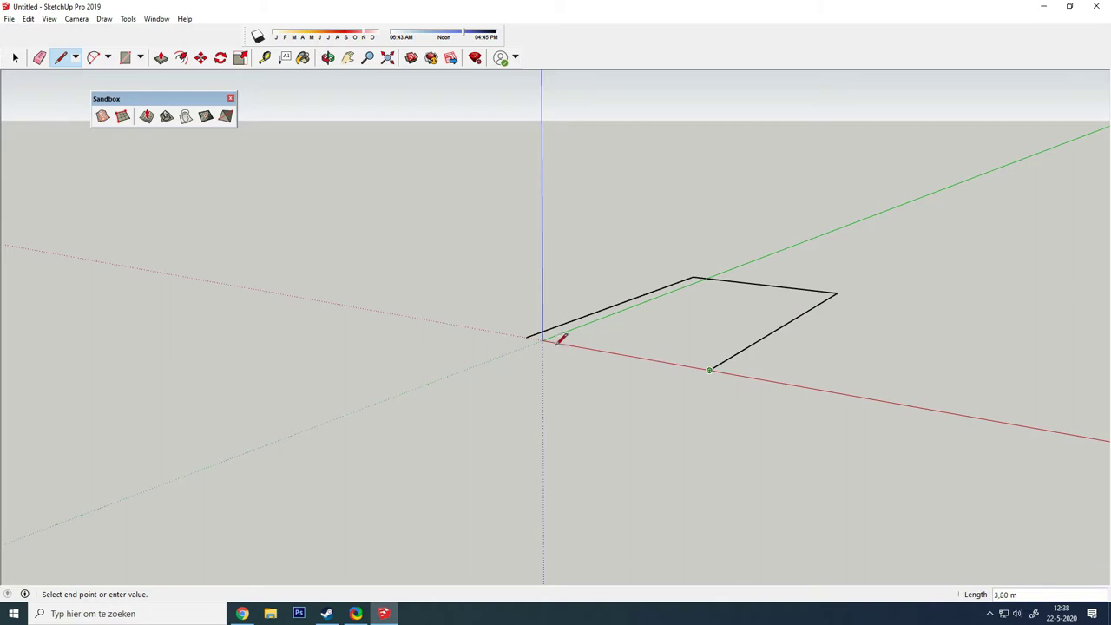
pyautogui.click(527, 335)
pyautogui.moveTo(572, 377)
pyautogui.mouseDown(button='middle')
pyautogui.moveTo(526, 535)
pyautogui.moveTo(579, 504)
pyautogui.mouseUp(button='middle')
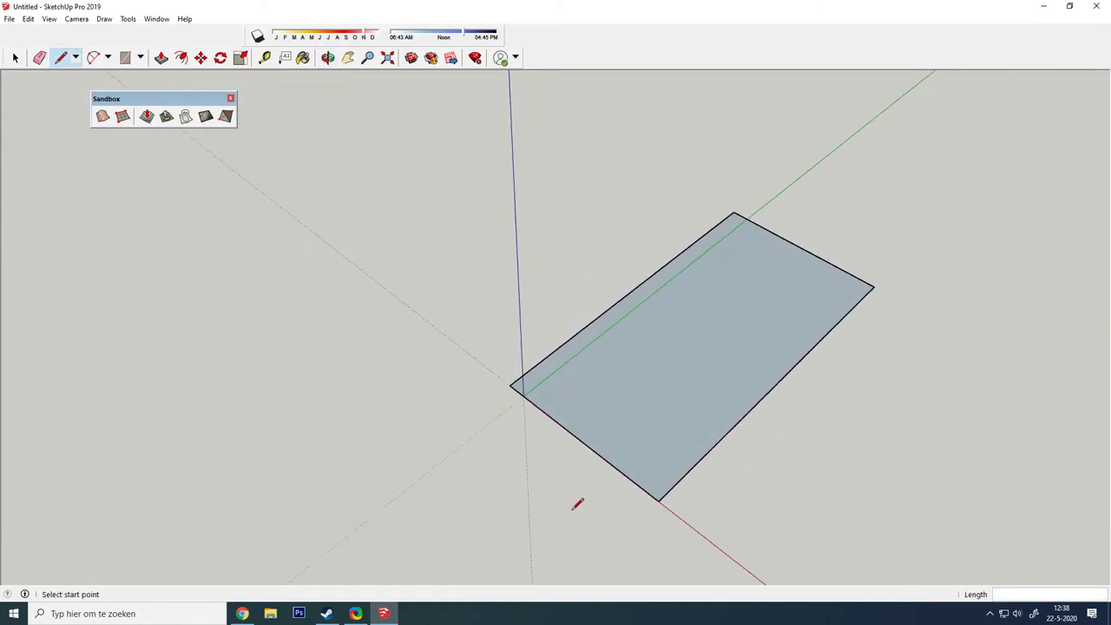
# - Enable the Large Tool Set toolbar and turn off Getting Started
pyautogui.click(121, 59)
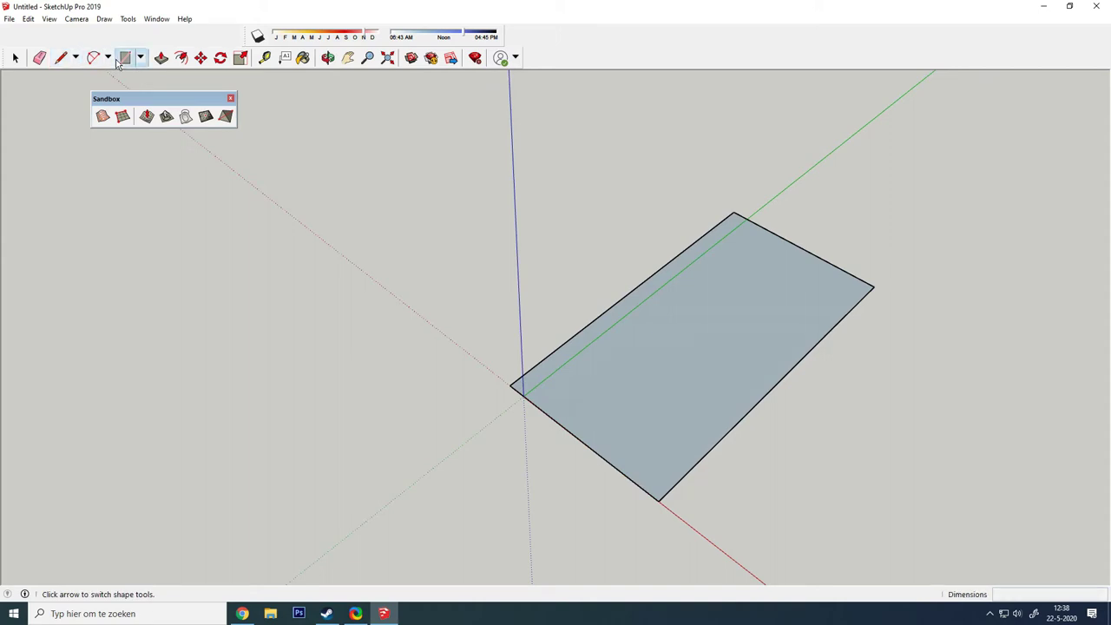
pyautogui.click(156, 19)
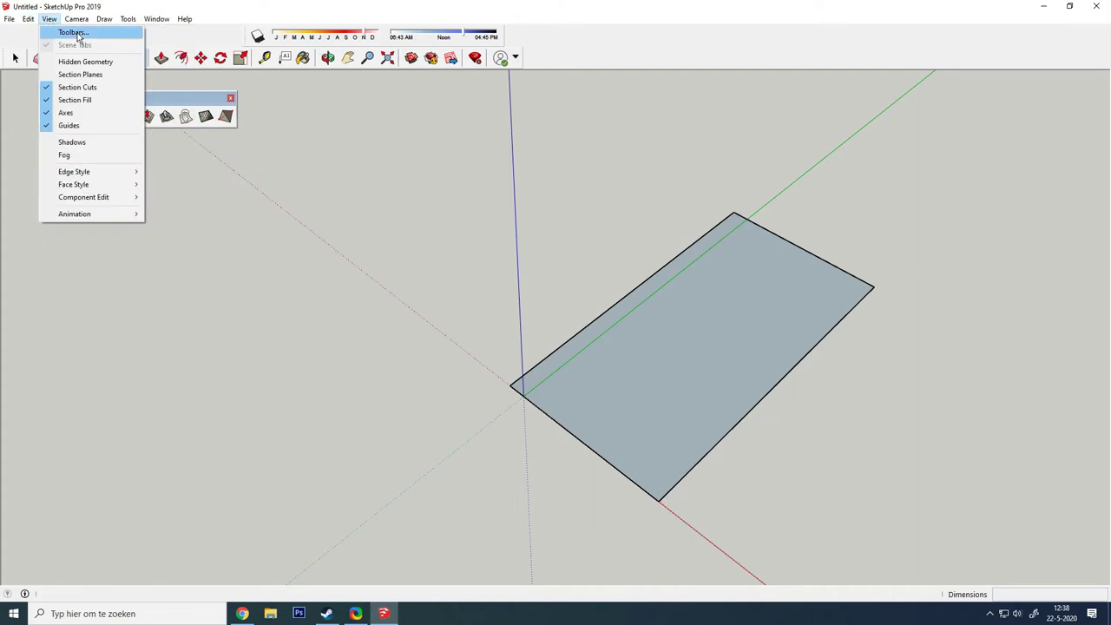
pyautogui.click(73, 33)
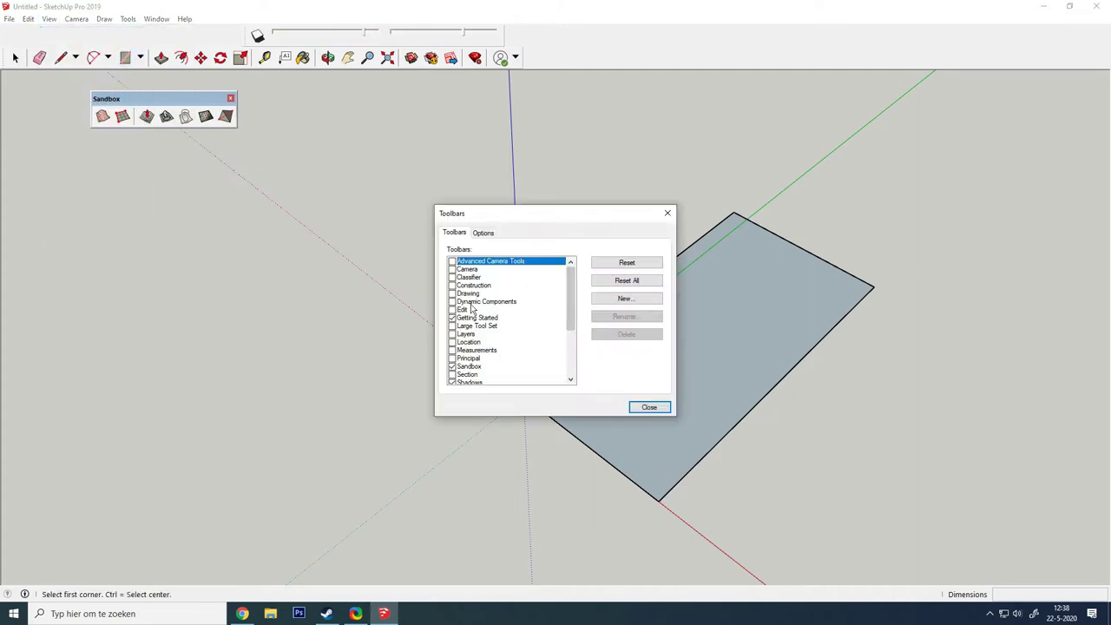
pyautogui.click(453, 327)
pyautogui.click(451, 319)
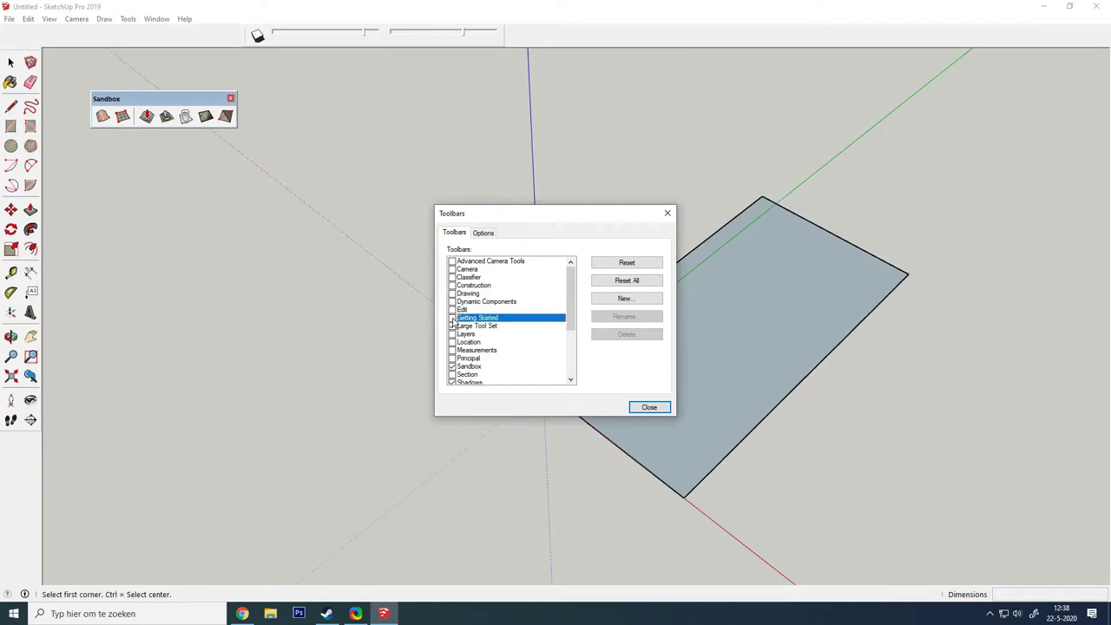
pyautogui.click(650, 407)
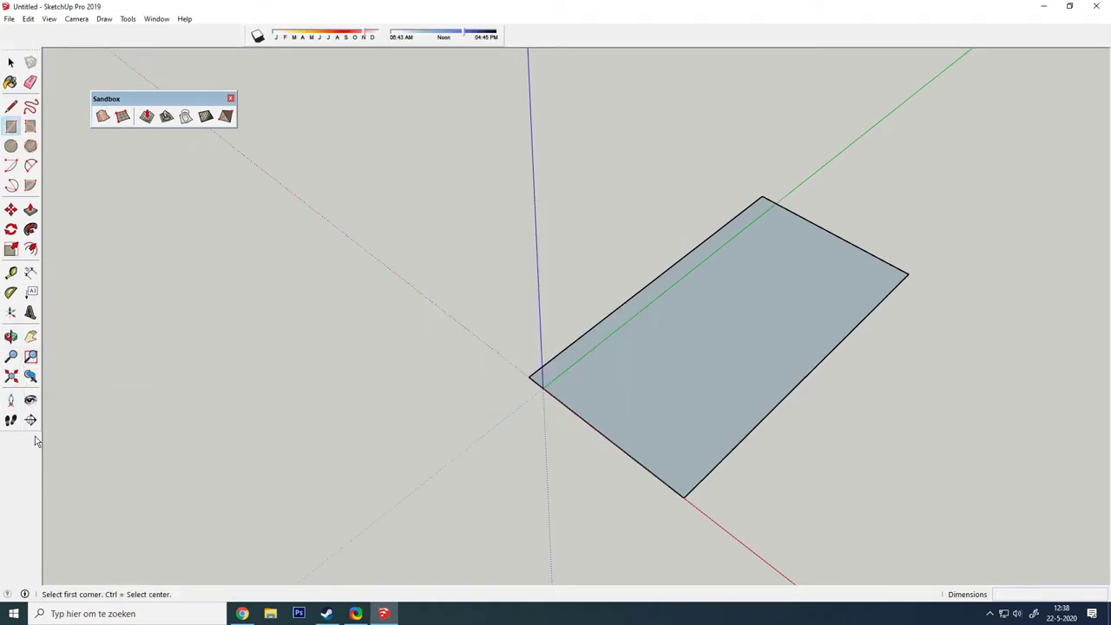
# - Dimension the floor's long and short edges as 10,00 m and 5,00 m
pyautogui.click(30, 272)
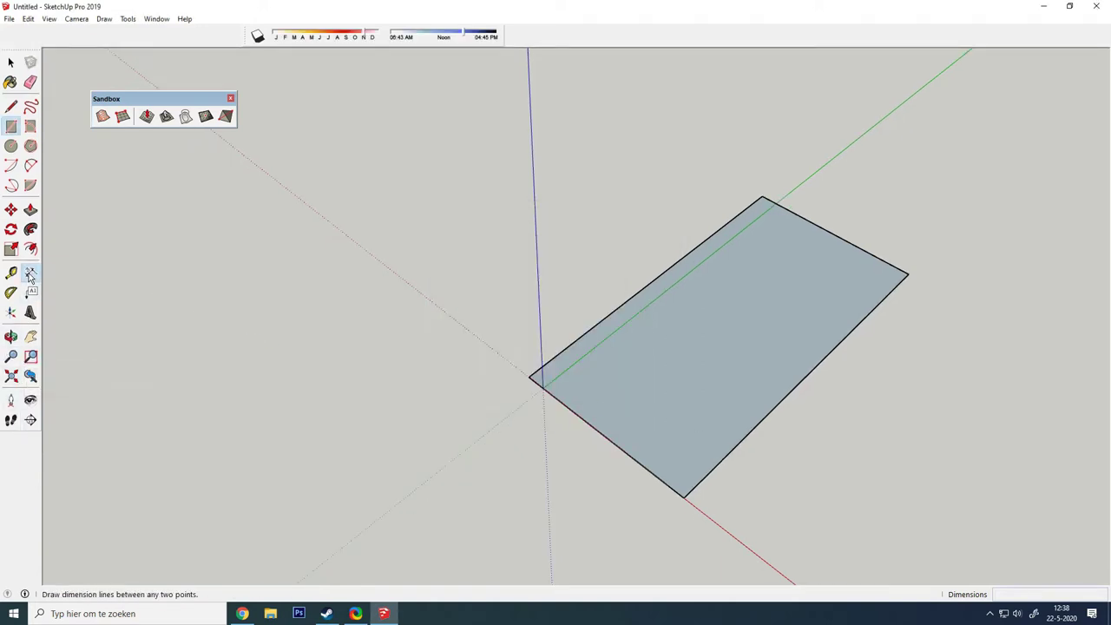
pyautogui.click(587, 339)
pyautogui.click(502, 290)
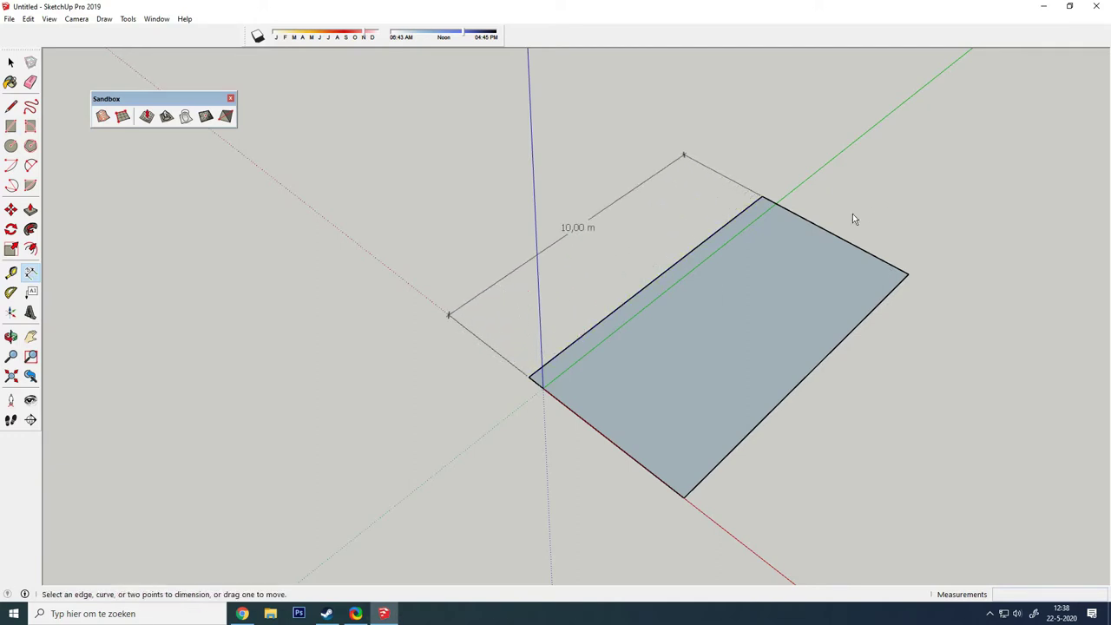
pyautogui.click(805, 224)
pyautogui.click(864, 185)
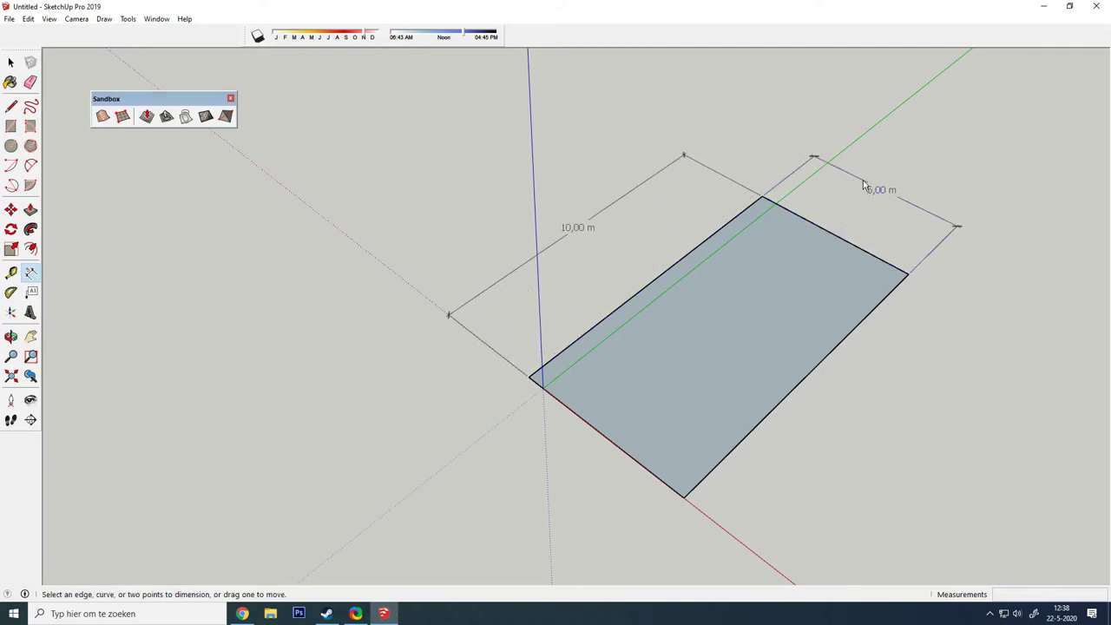
pyautogui.moveTo(773, 266); pyautogui.dragTo(811, 248, button='middle')
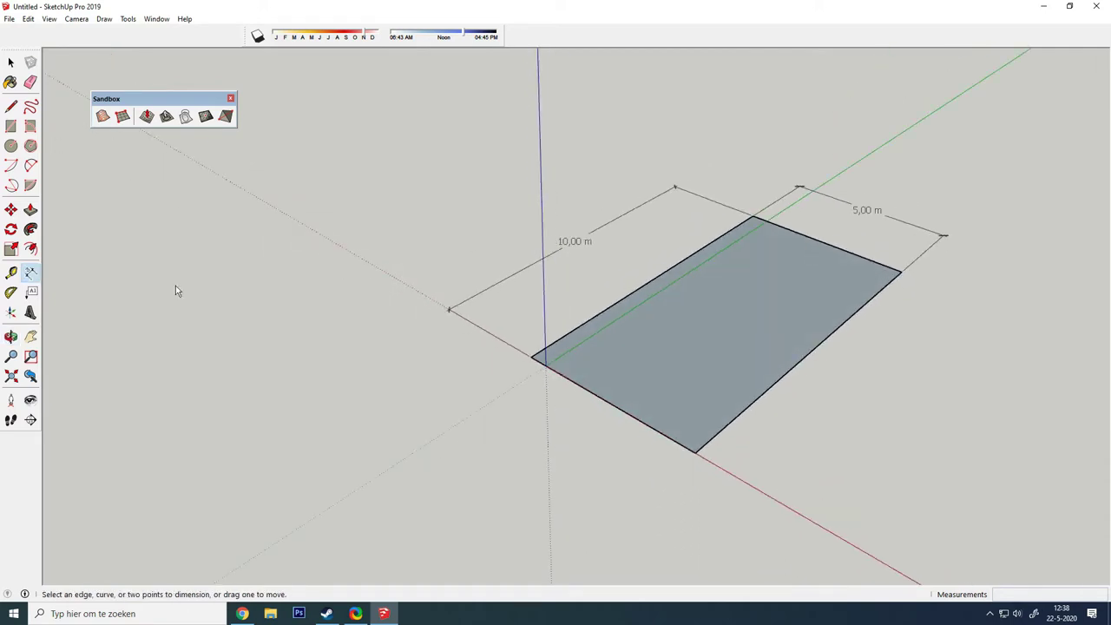
pyautogui.click(31, 209)
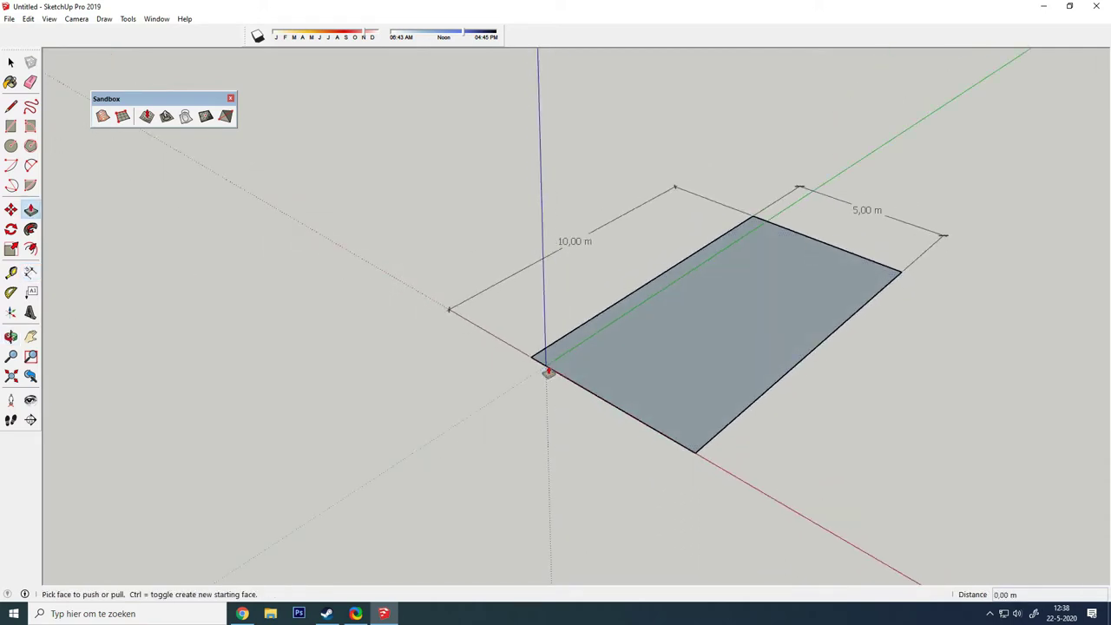
# - Push/Pull the floor rectangle 6 m upward into a box
pyautogui.click(708, 326)
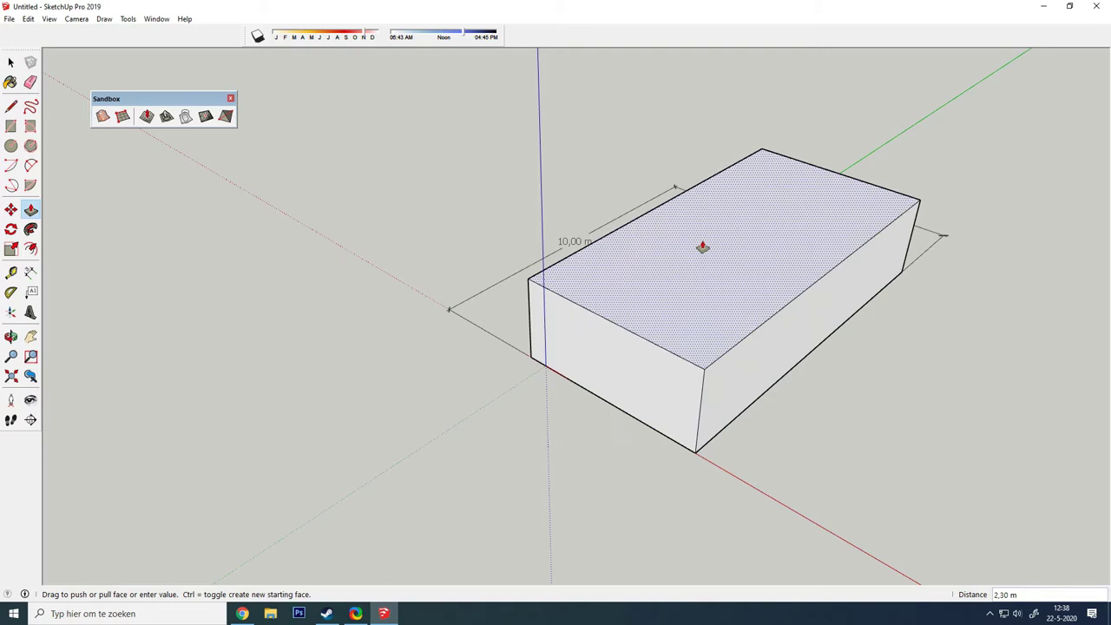
pyautogui.press('Return')
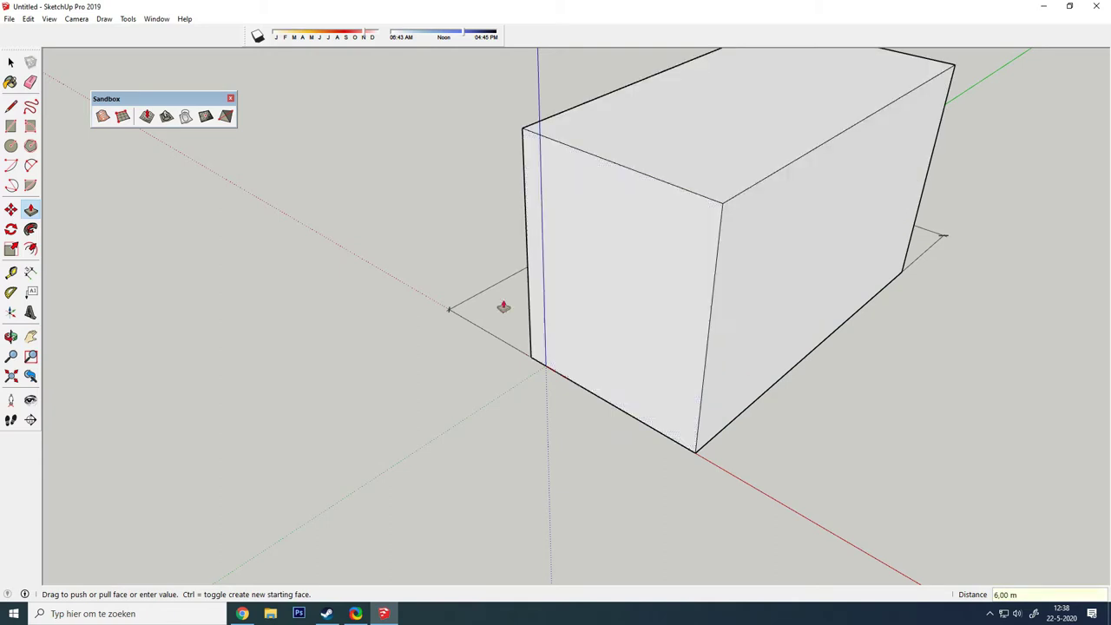
pyautogui.scroll(-3, 310, 405)
pyautogui.scroll(-1, 325, 437)
pyautogui.moveTo(324, 437)
pyautogui.mouseDown(button='middle')
pyautogui.moveTo(784, 441)
pyautogui.moveTo(659, 379)
pyautogui.moveTo(367, 392)
pyautogui.moveTo(266, 426)
pyautogui.mouseUp(button='middle')
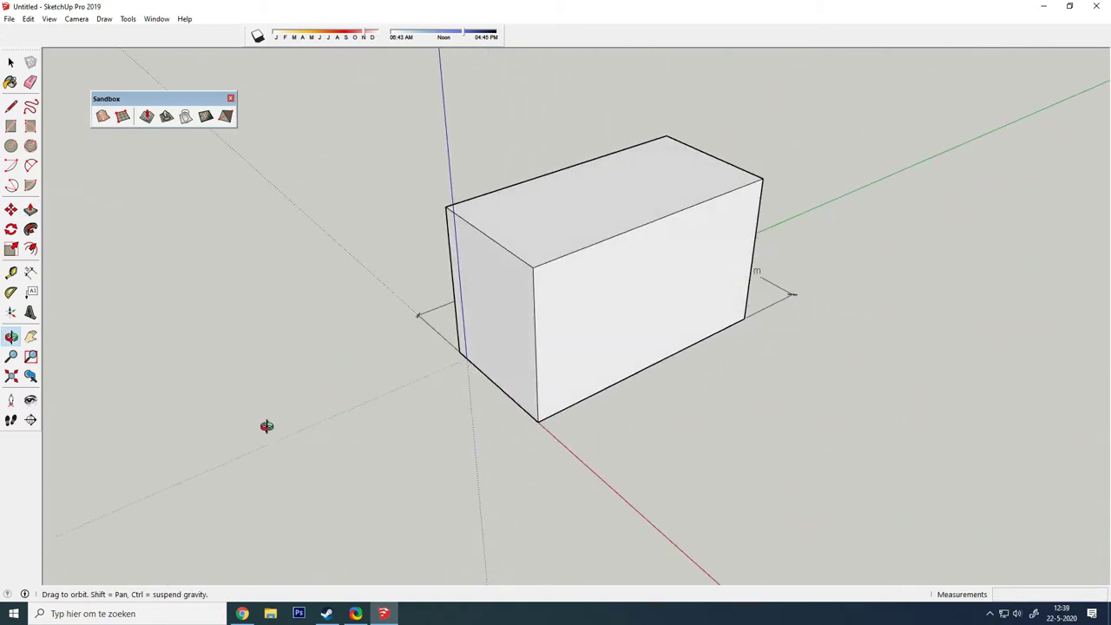
# - Draw a centre line across the box top between the end-edge midpoints
pyautogui.click(11, 106)
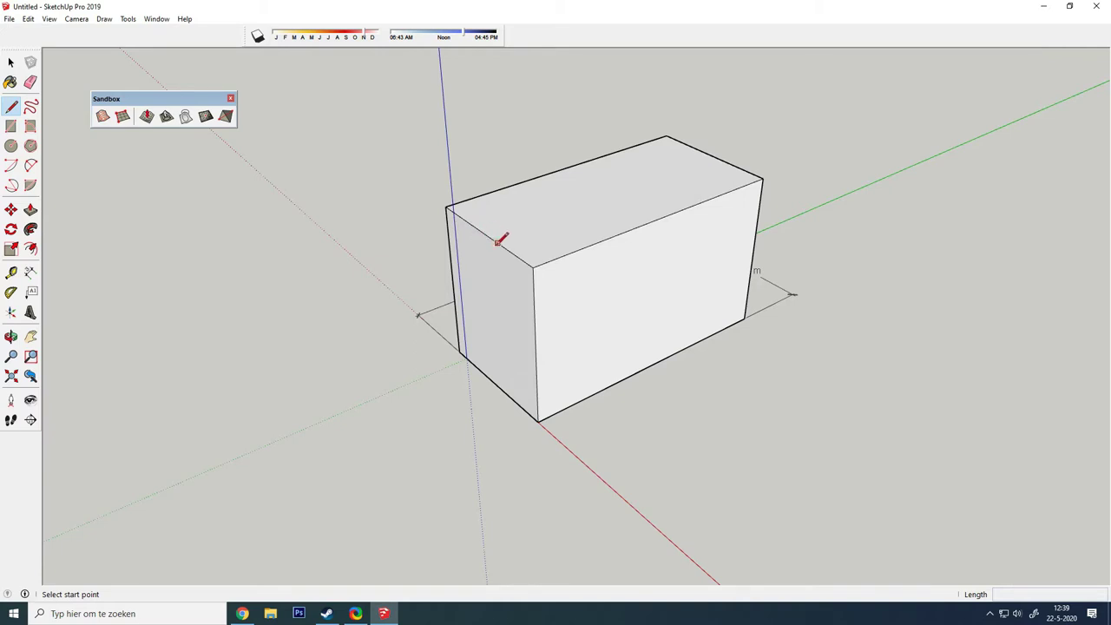
pyautogui.click(487, 235)
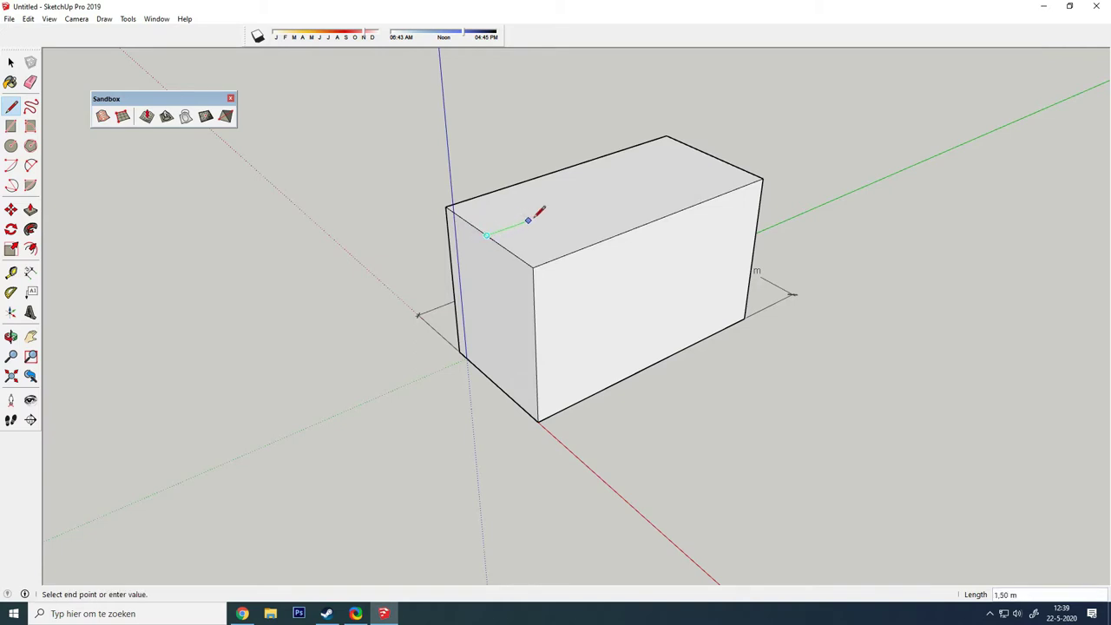
pyautogui.click(712, 157)
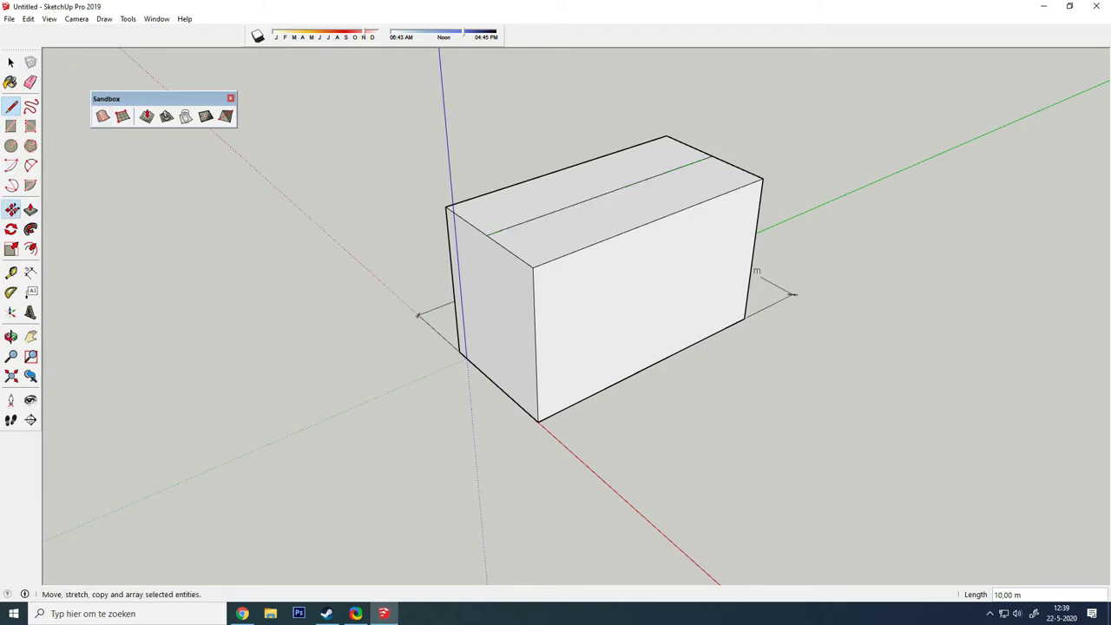
# - Move the centre ridge line 2 m up the blue axis to form the gable
pyautogui.click(10, 209)
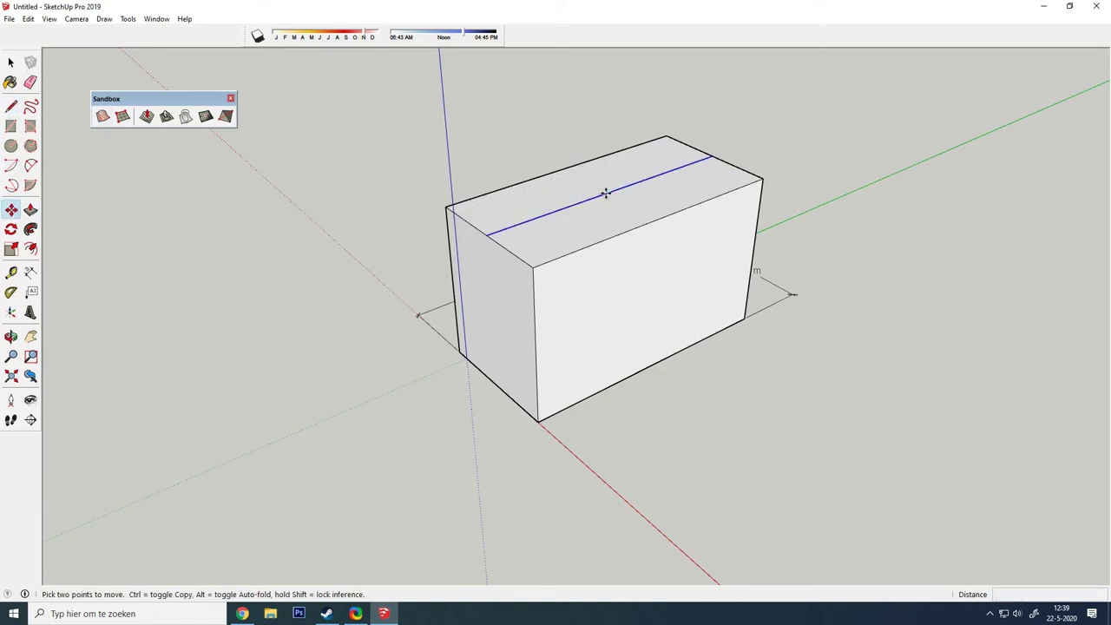
pyautogui.click(606, 193)
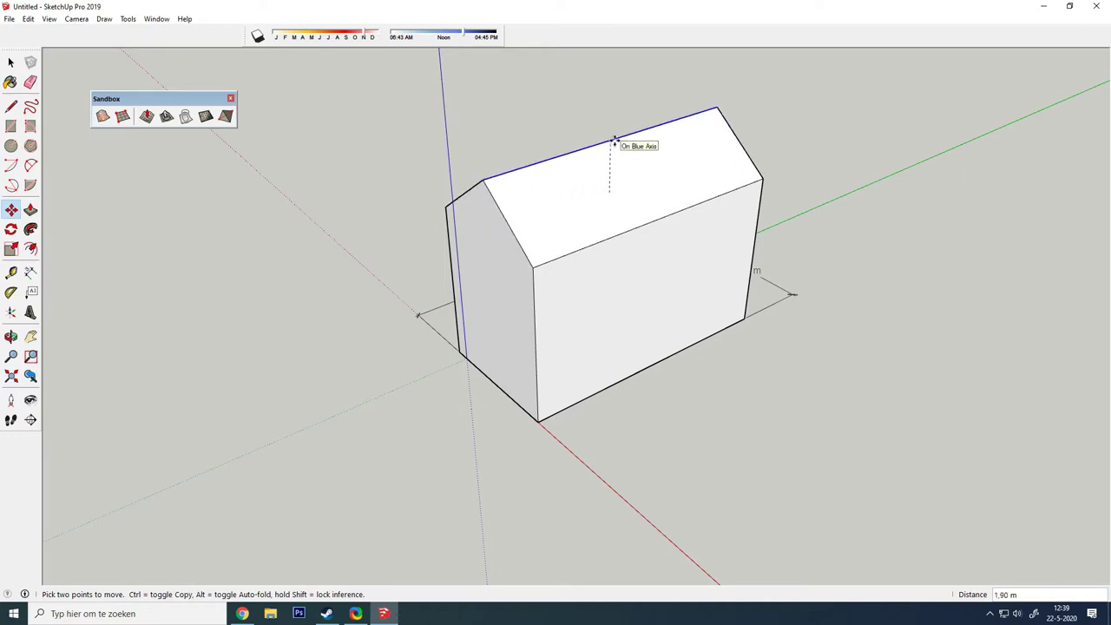
pyautogui.click(614, 140)
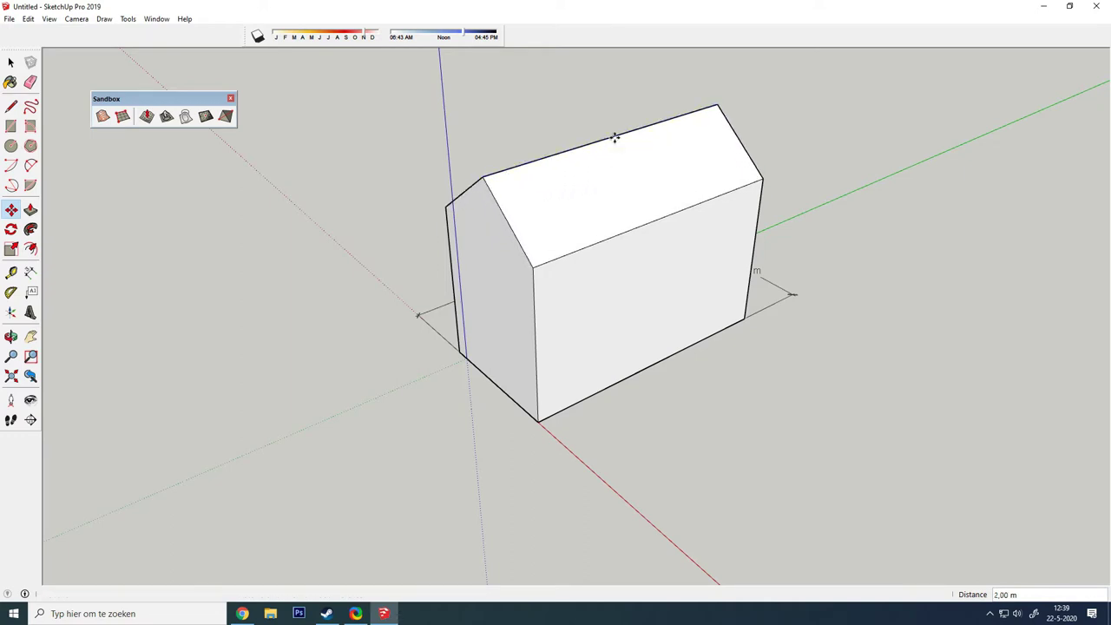
pyautogui.moveTo(281, 231)
pyautogui.mouseDown(button='middle')
pyautogui.moveTo(465, 286)
pyautogui.moveTo(328, 296)
pyautogui.mouseUp(button='middle')
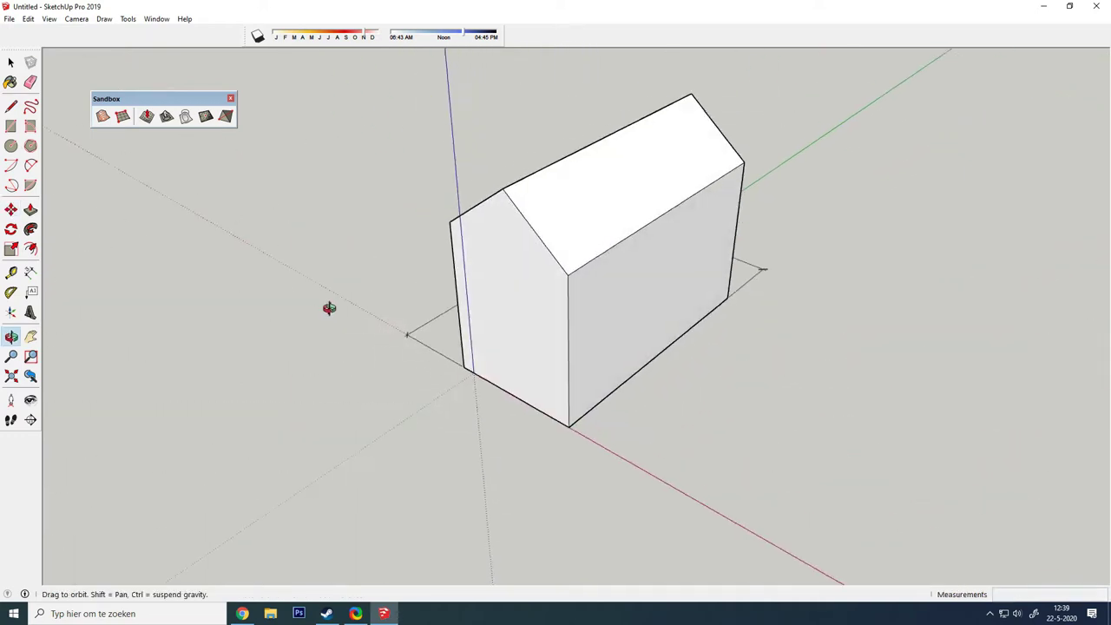
# - Draw a 4.40 × 5.90 m annex footprint against the long wall and extrude it 3.20 m
pyautogui.click(10, 126)
pyautogui.click(728, 300)
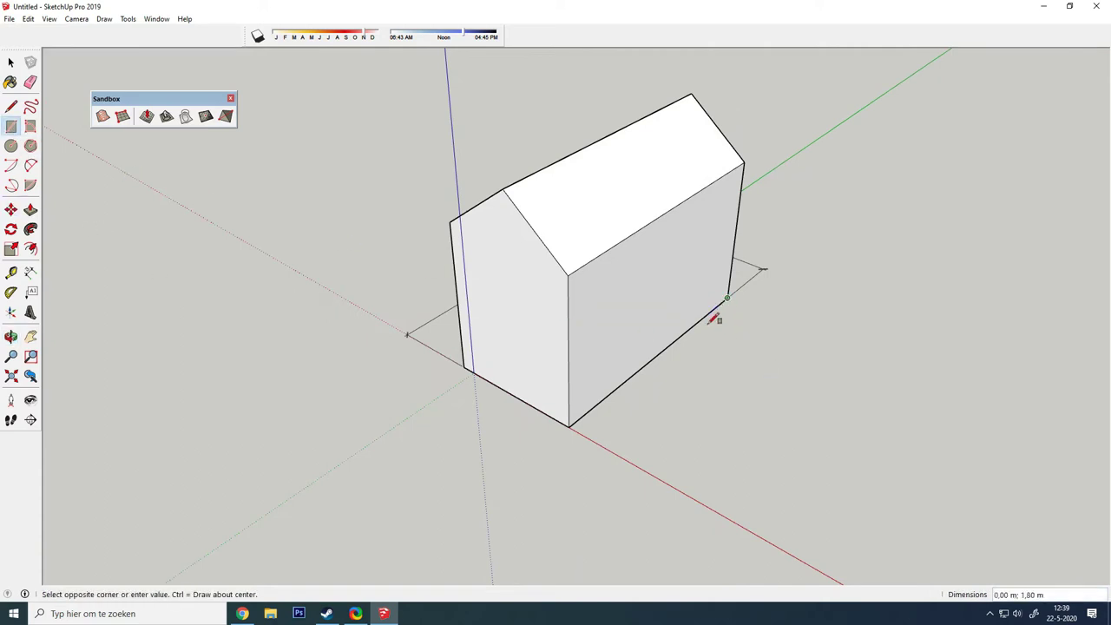
pyautogui.press('Escape')
pyautogui.click(718, 306)
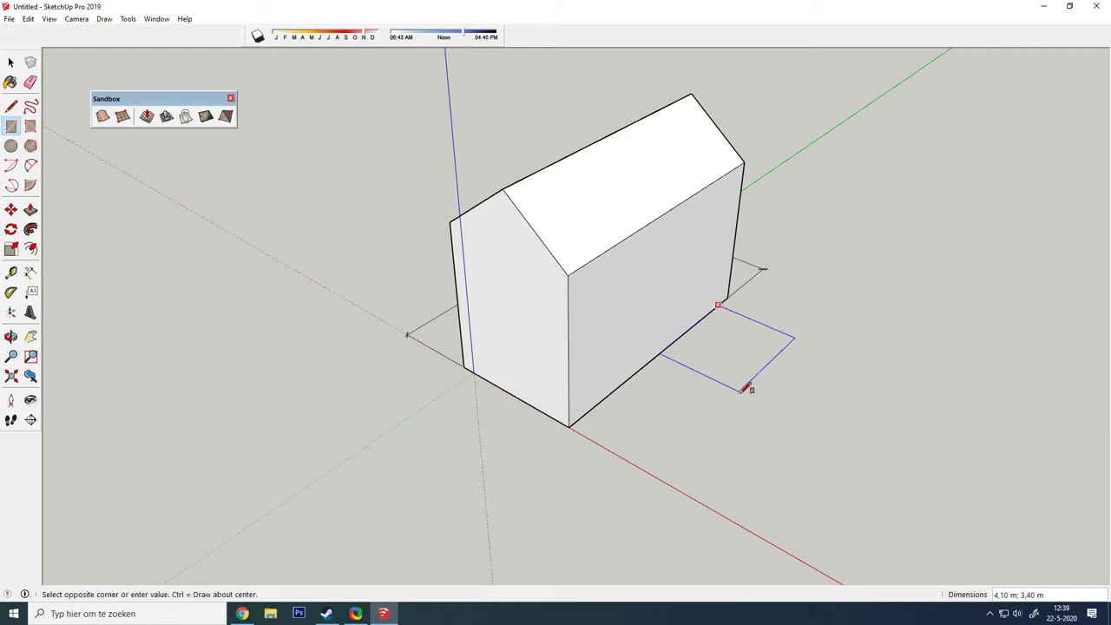
pyautogui.click(799, 425)
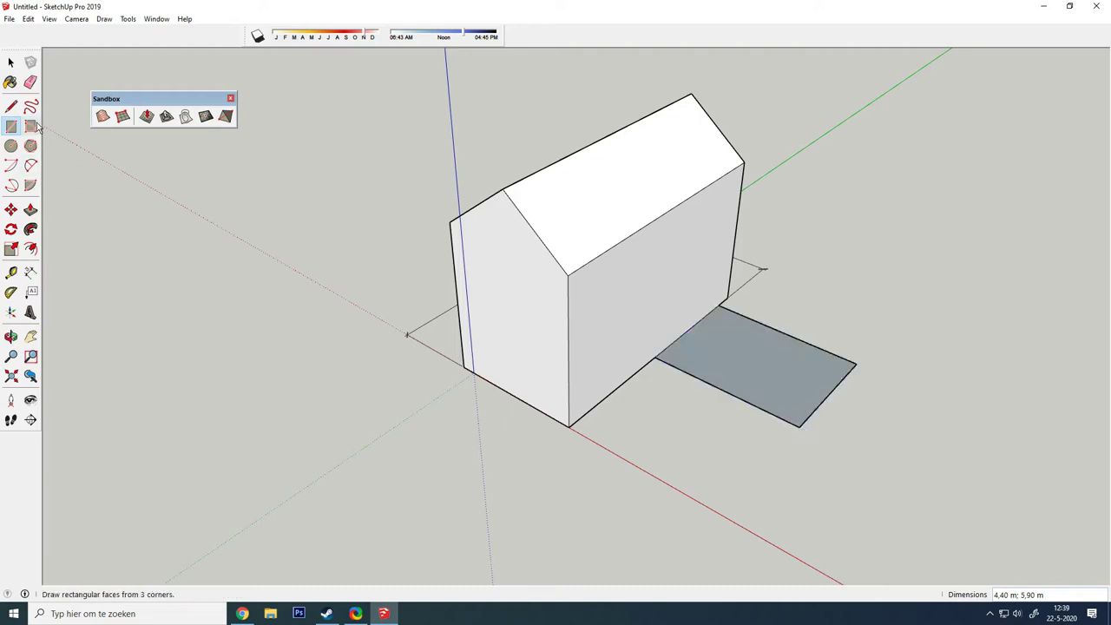
pyautogui.click(31, 209)
pyautogui.moveTo(707, 352); pyautogui.dragTo(712, 280)
# - Draw a ridge line across the annex top between edge midpoints and raise it
pyautogui.click(10, 105)
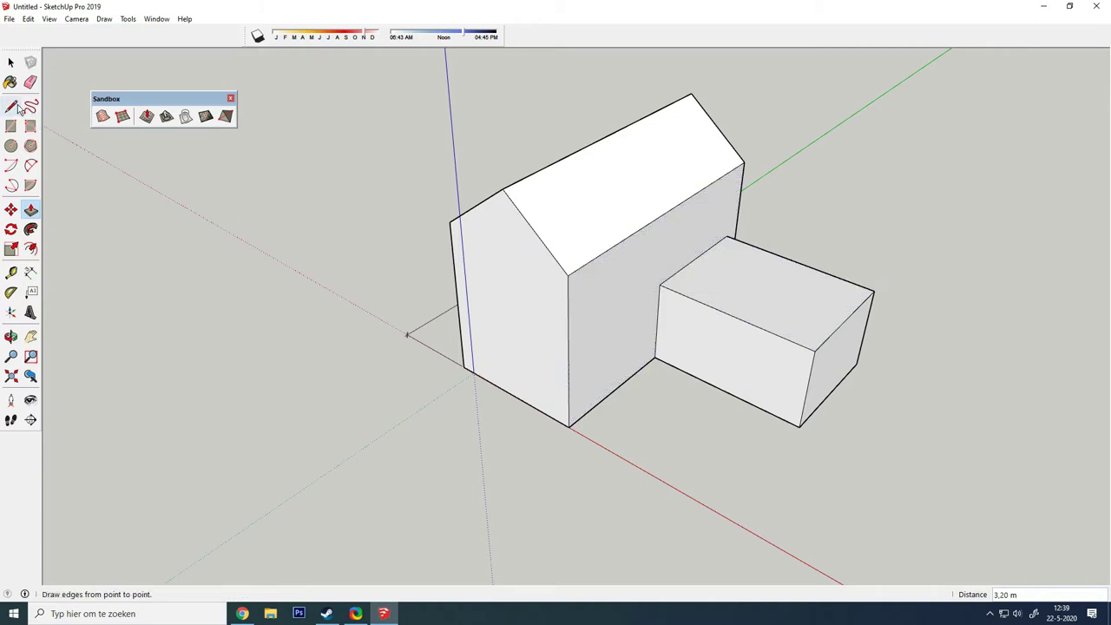
pyautogui.click(695, 258)
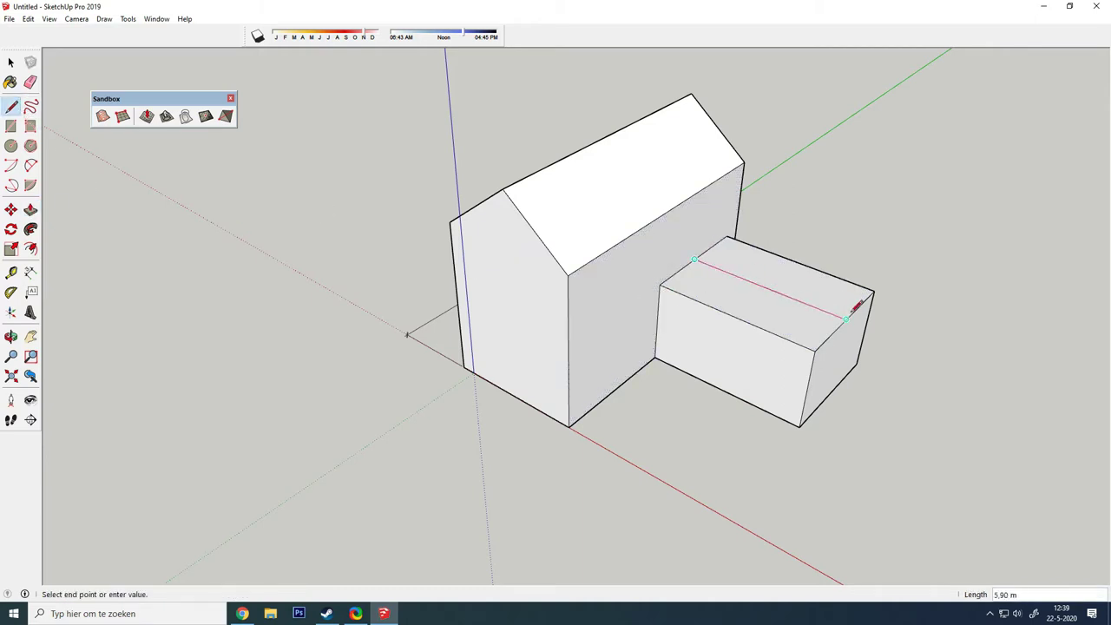
pyautogui.click(847, 316)
pyautogui.click(12, 210)
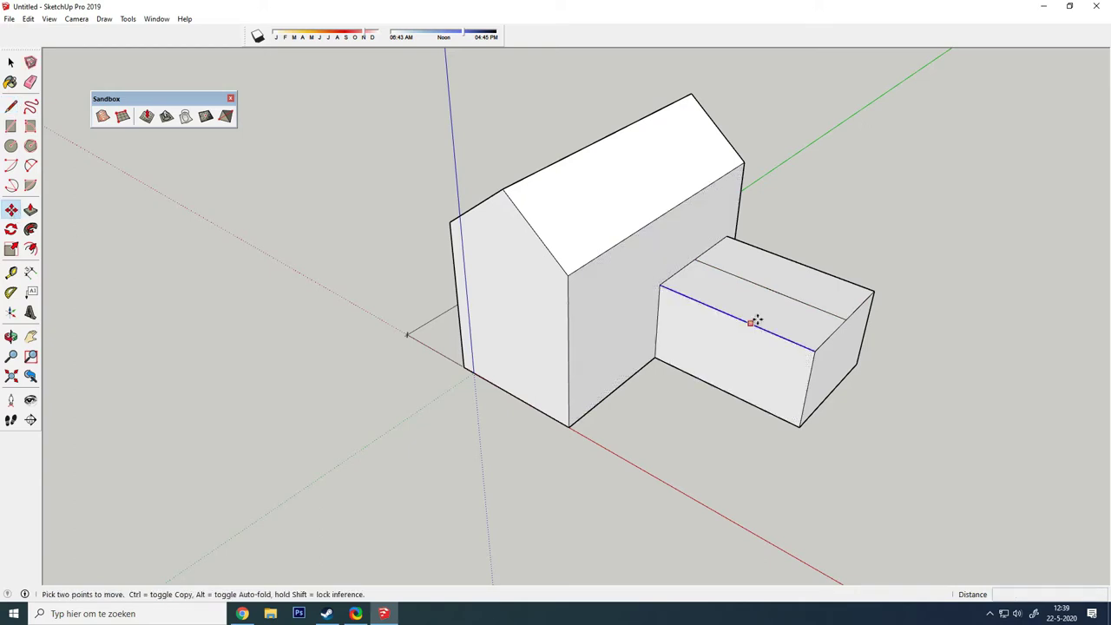
pyautogui.click(764, 284)
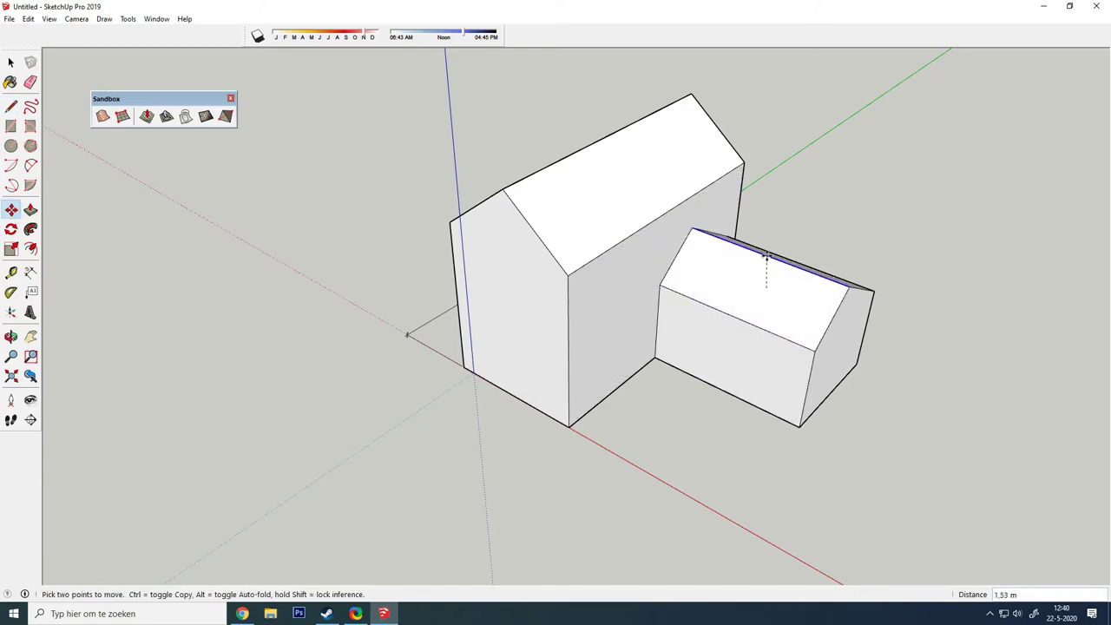
pyautogui.click(764, 260)
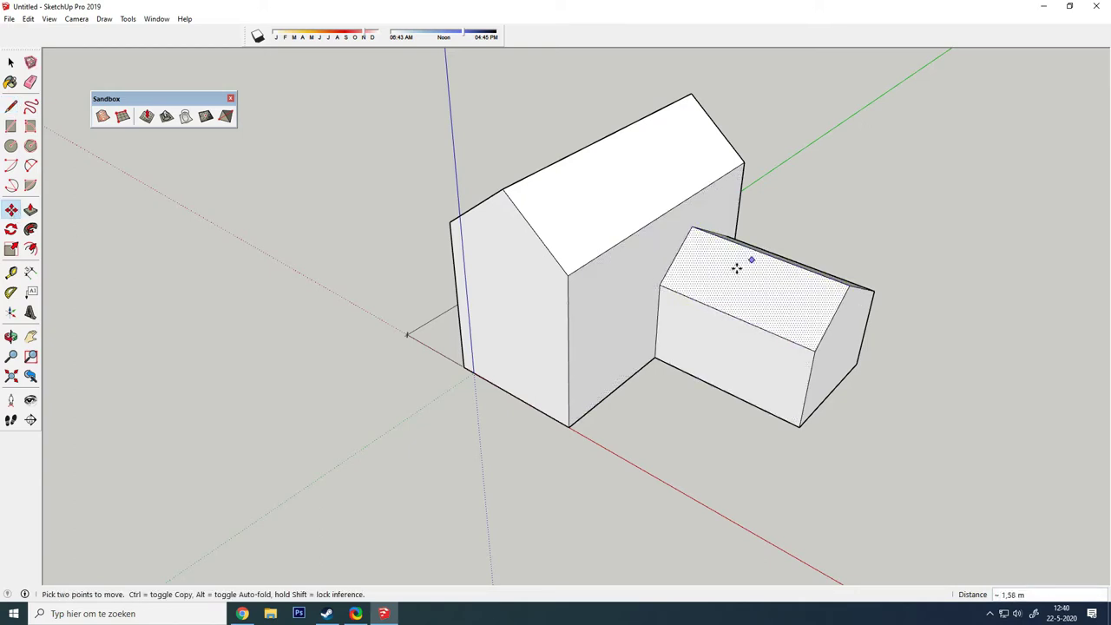
pyautogui.moveTo(737, 342); pyautogui.dragTo(310, 340, button='middle')
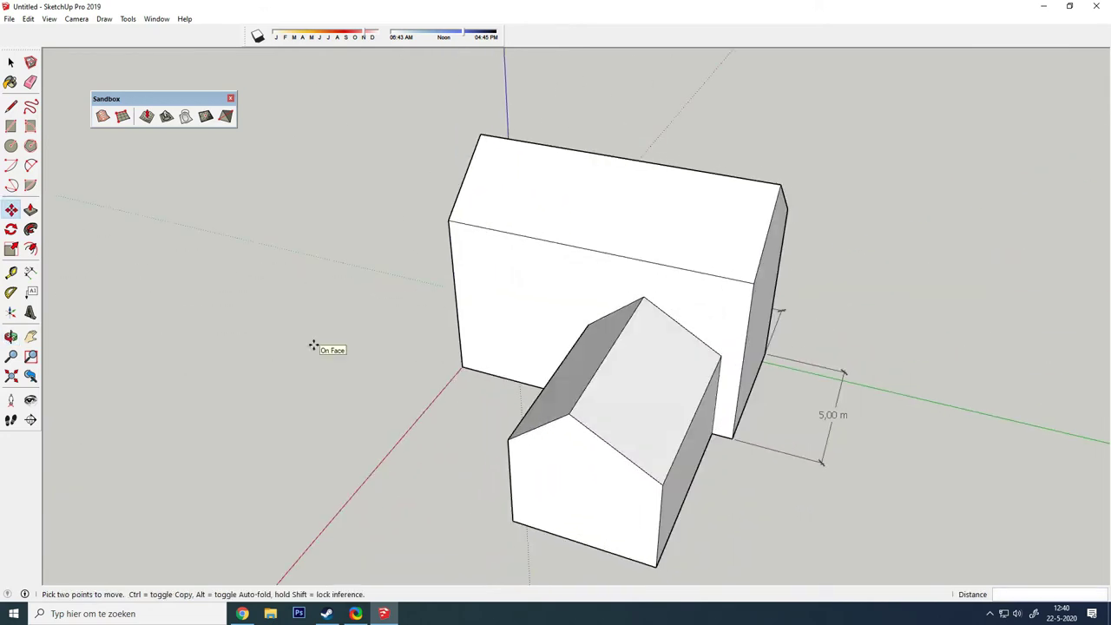
# - Undo the raise and lift the annex ridge again to a new height
pyautogui.hotkey('ctrl', 'z')
pyautogui.click(614, 410)
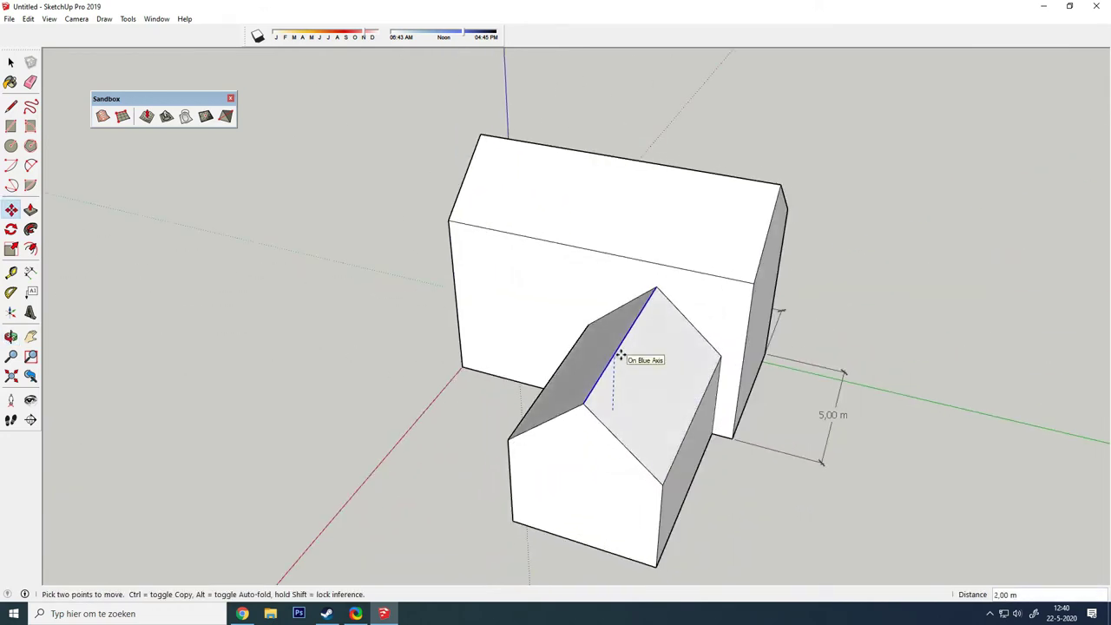
pyautogui.click(619, 356)
pyautogui.moveTo(426, 368)
pyautogui.mouseDown(button='middle')
pyautogui.moveTo(787, 376)
pyautogui.moveTo(459, 385)
pyautogui.moveTo(744, 359)
pyautogui.moveTo(202, 312)
pyautogui.moveTo(203, 370)
pyautogui.mouseUp(button='middle')
pyautogui.press('m')
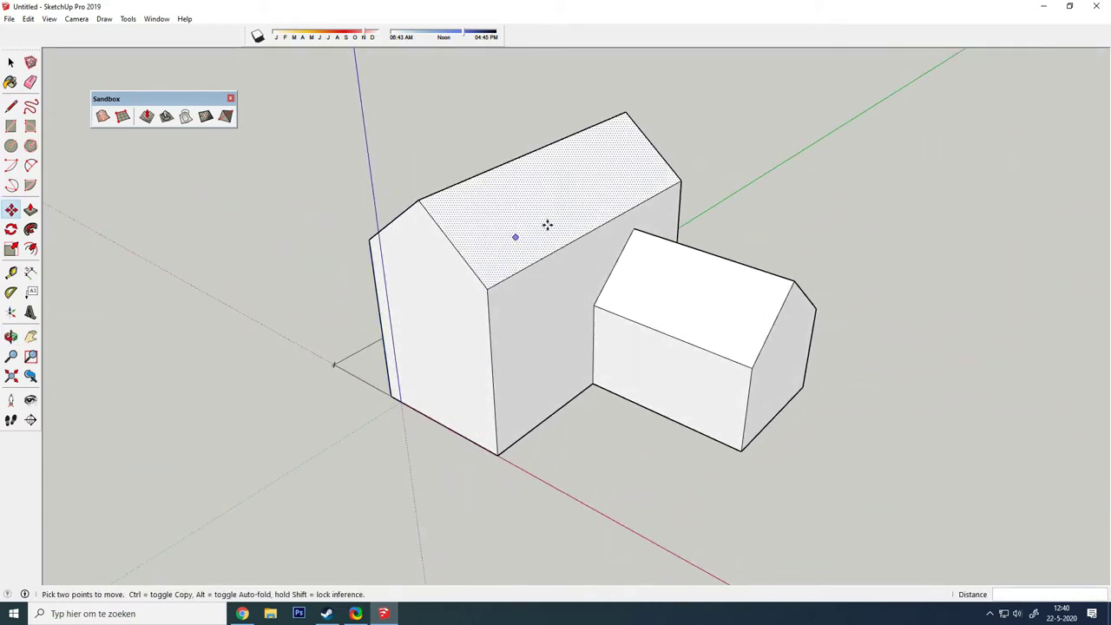
pyautogui.moveTo(516, 231)
pyautogui.mouseDown(button='middle')
pyautogui.moveTo(660, 122)
pyautogui.moveTo(623, 145)
pyautogui.mouseUp(button='middle')
# - Draw a roughly 50,60 × 37,00 m ground rectangle surrounding the house and annex
pyautogui.click(11, 126)
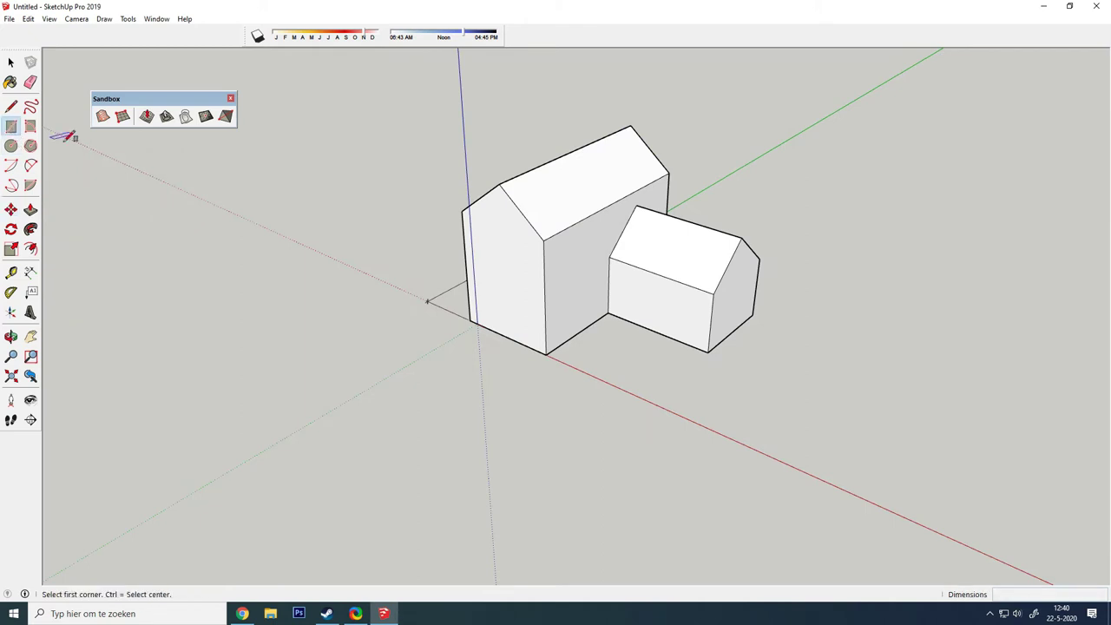
pyautogui.click(476, 98)
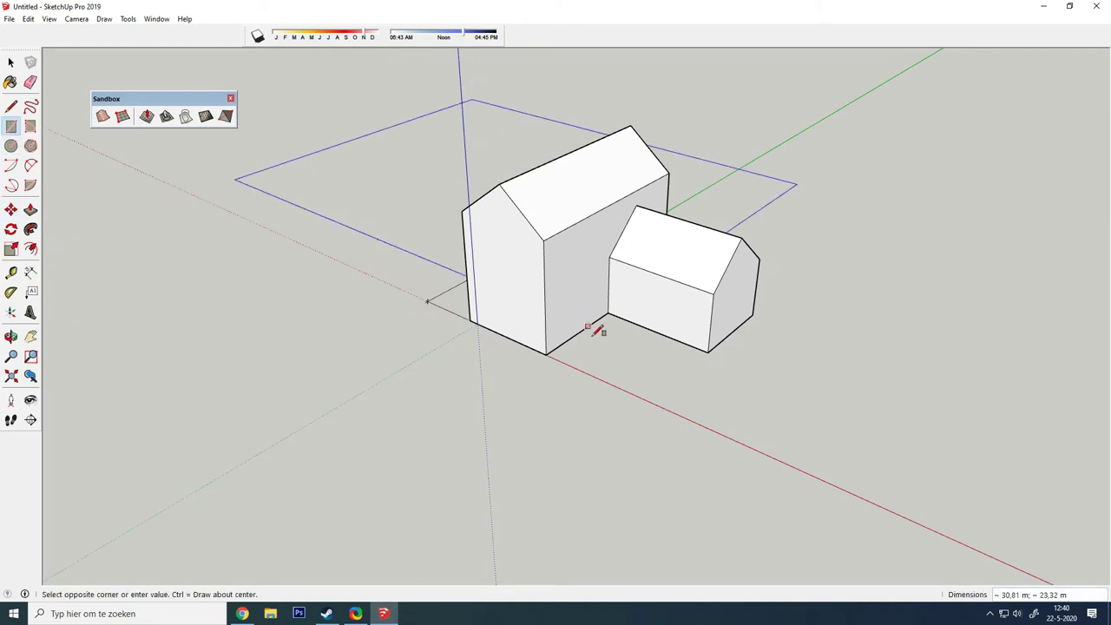
pyautogui.scroll(-2, 511, 303)
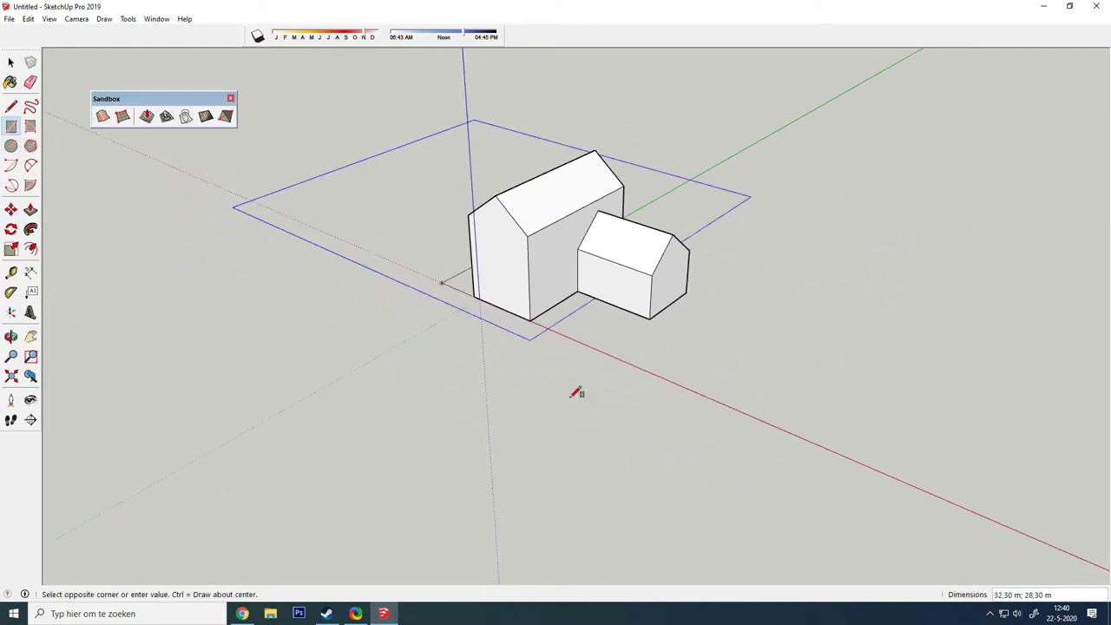
pyautogui.click(721, 562)
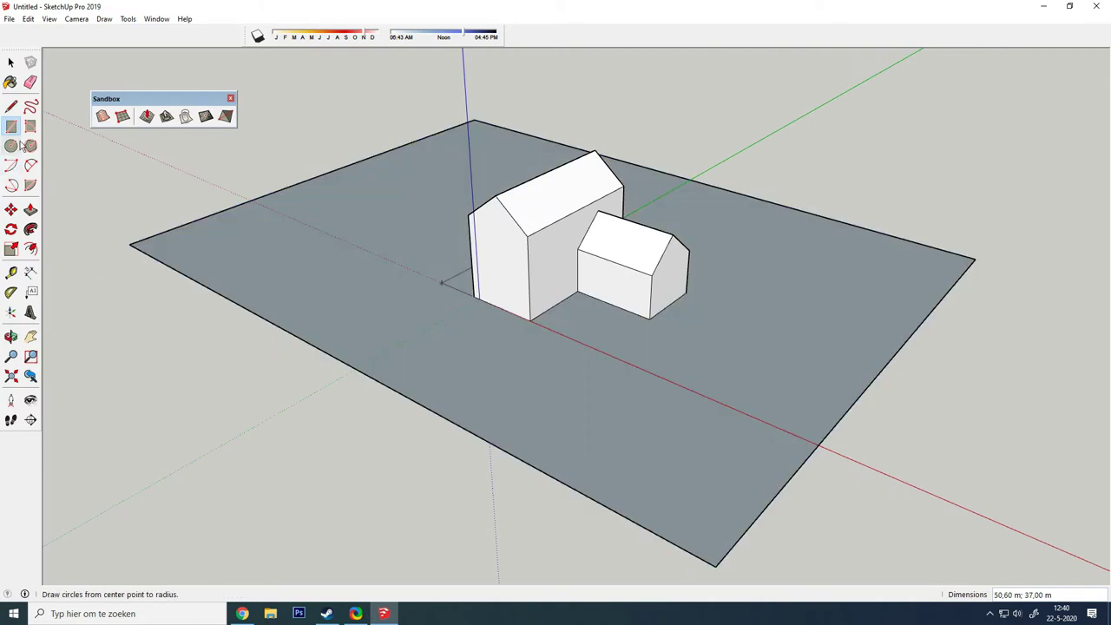
pyautogui.click(10, 62)
pyautogui.scroll(1, 509, 228)
pyautogui.scroll(1, 503, 218)
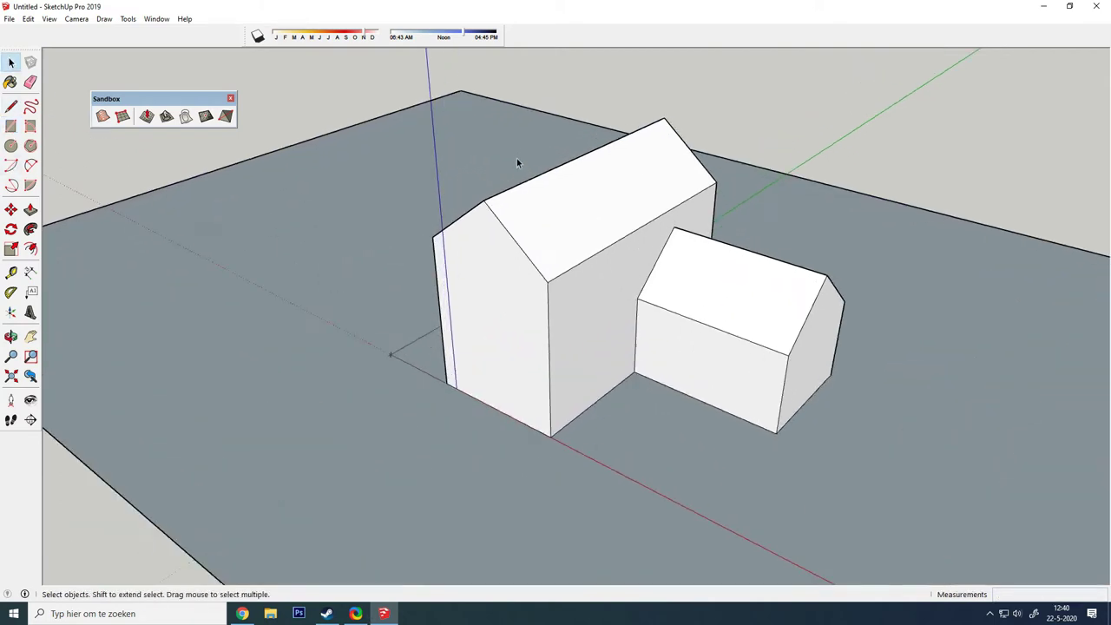
# - Draw a level line across the gable wall and along the long wall
pyautogui.click(10, 105)
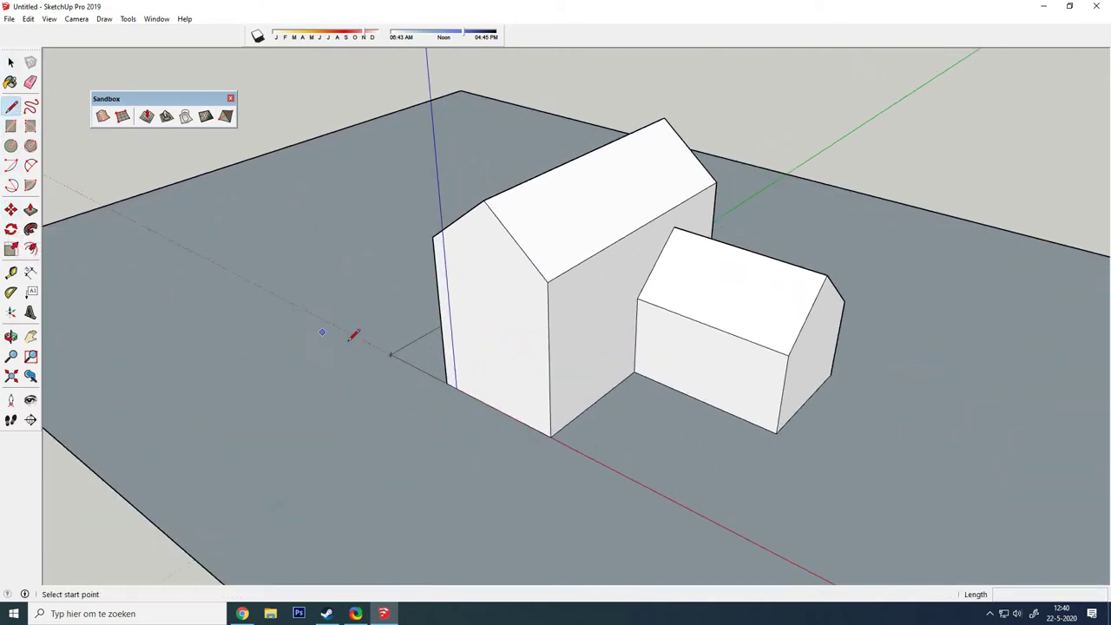
pyautogui.click(440, 317)
pyautogui.click(549, 362)
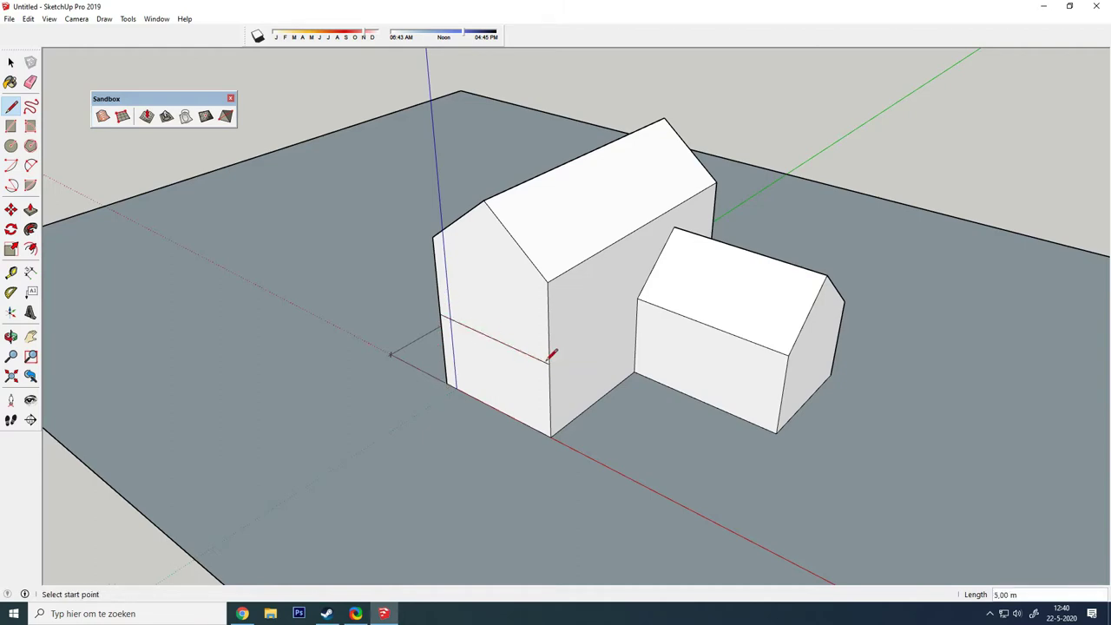
pyautogui.moveTo(366, 320)
pyautogui.mouseDown(button='middle')
pyautogui.moveTo(836, 359)
pyautogui.moveTo(640, 354)
pyautogui.mouseUp(button='middle')
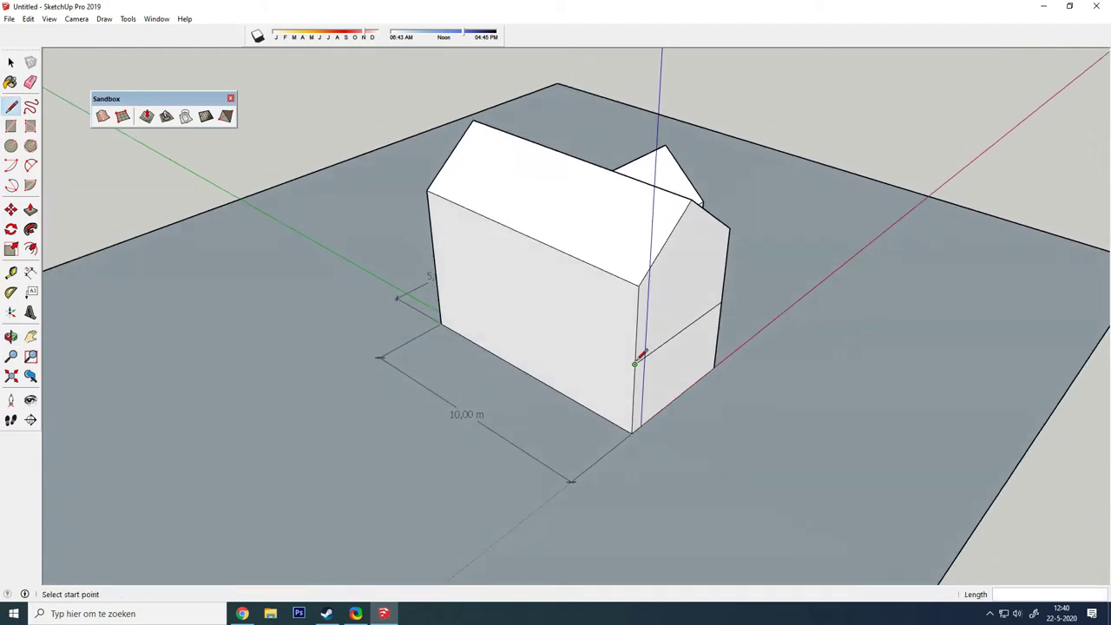
pyautogui.click(635, 364)
pyautogui.click(433, 261)
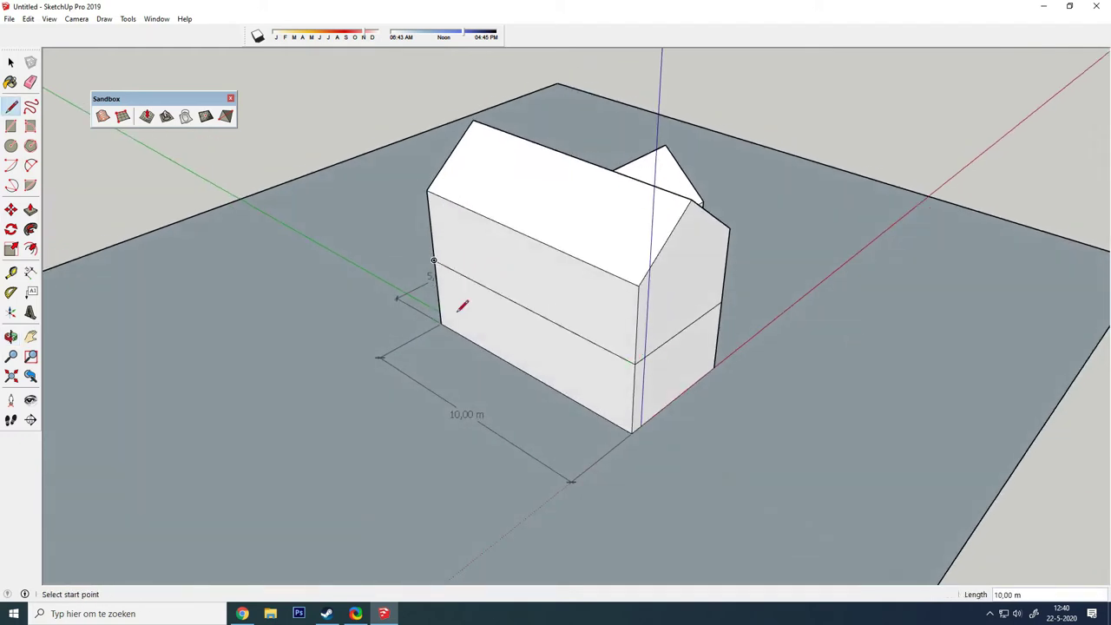
# - Draw three vertical 3 m panel lines down the lower long wall
pyautogui.click(525, 306)
pyautogui.write('3')
pyautogui.press('Return')
pyautogui.click(576, 334)
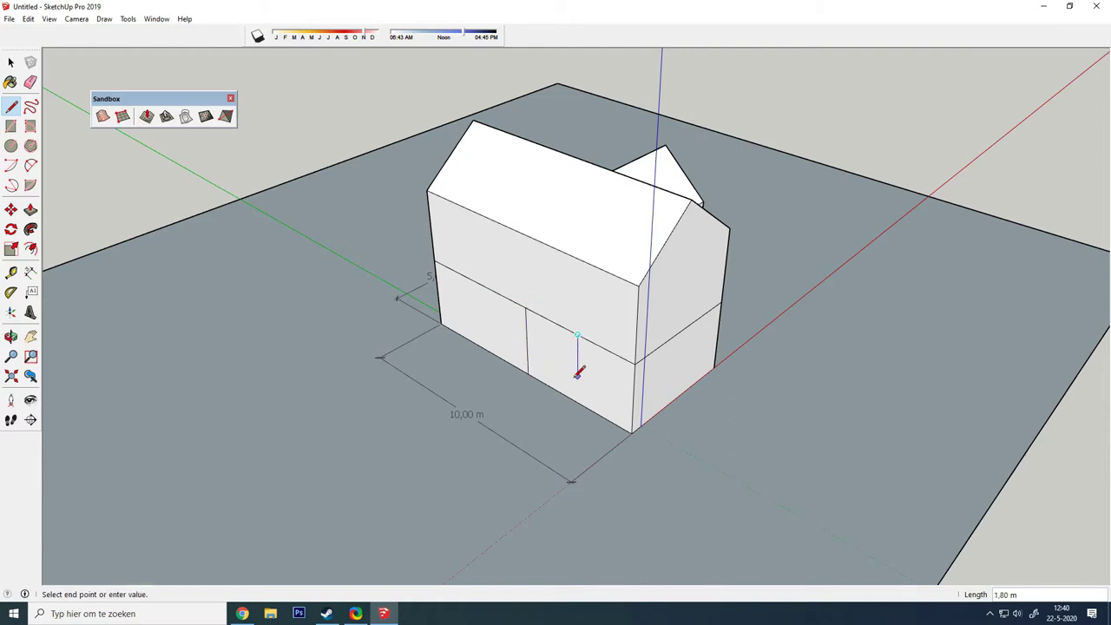
pyautogui.click(577, 401)
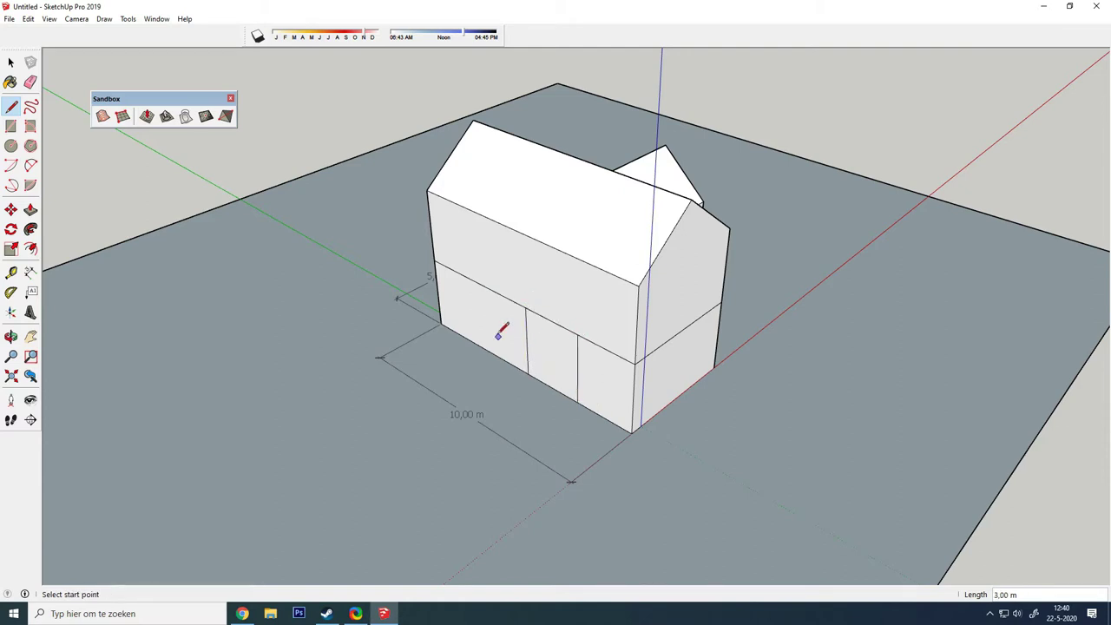
pyautogui.click(477, 282)
pyautogui.click(483, 347)
pyautogui.scroll(-3, 596, 218)
# - Draw a vertical line from the lower wall's bottom edge up to the horizontal line
pyautogui.scroll(3, 541, 342)
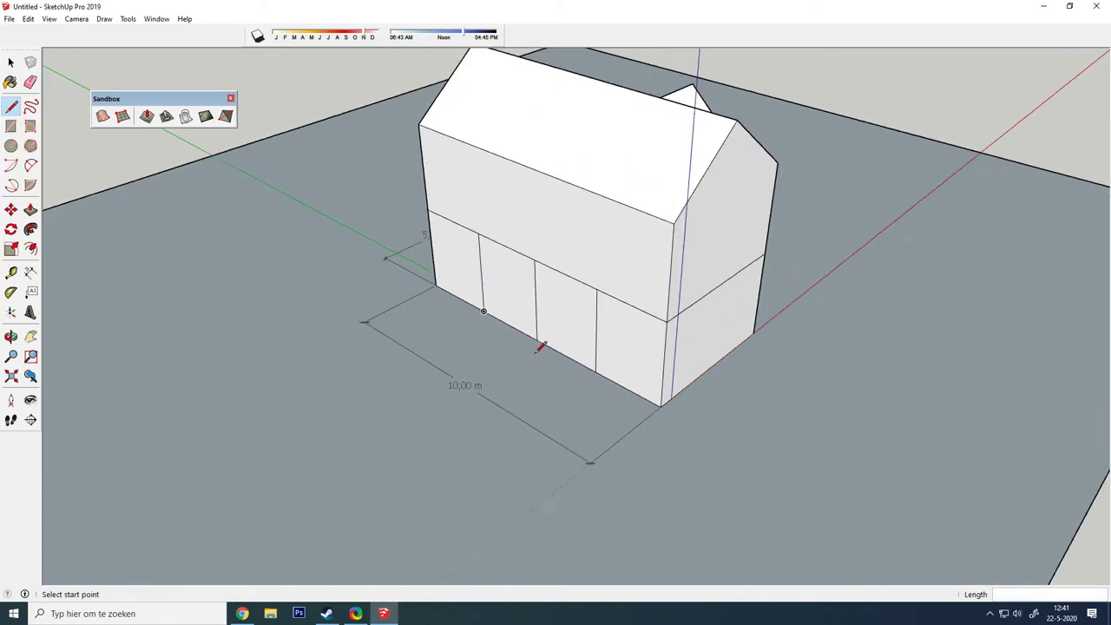
pyautogui.moveTo(541, 343)
pyautogui.mouseDown(button='middle')
pyautogui.moveTo(674, 347)
pyautogui.moveTo(310, 299)
pyautogui.moveTo(534, 367)
pyautogui.moveTo(459, 367)
pyautogui.mouseUp(button='middle')
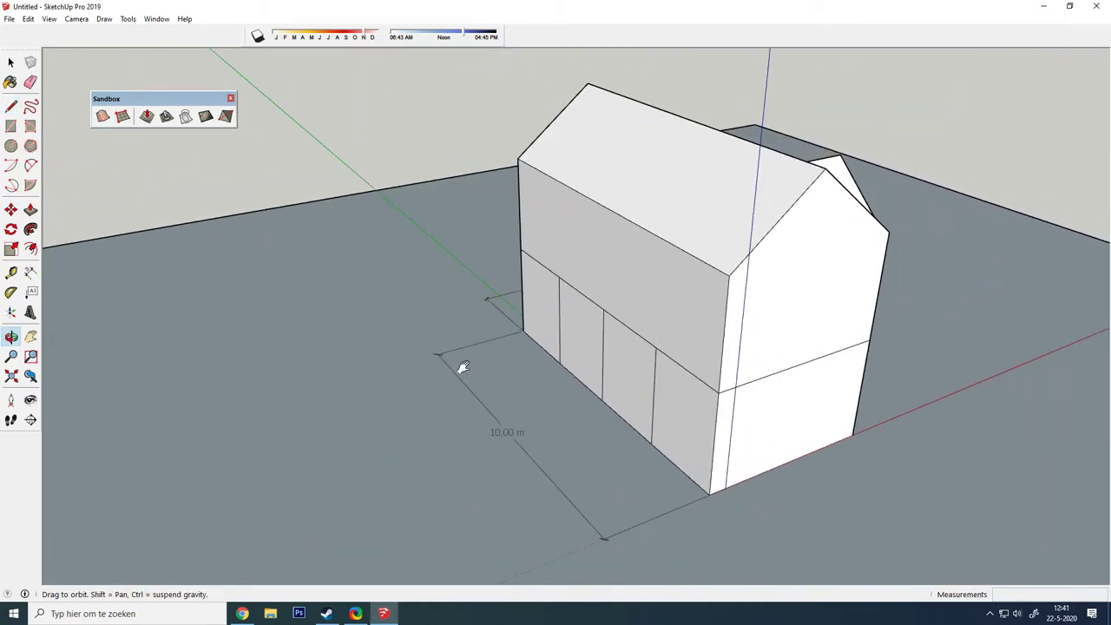
pyautogui.moveTo(874, 288)
pyautogui.mouseDown(button='middle')
pyautogui.moveTo(395, 318)
pyautogui.moveTo(268, 270)
pyautogui.mouseUp(button='middle')
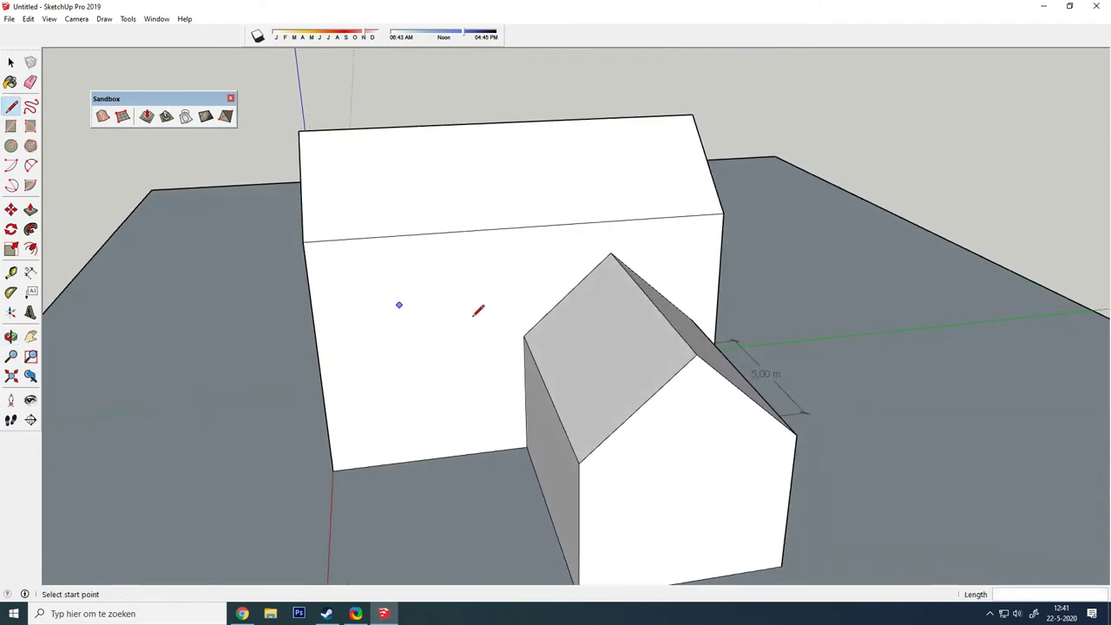
pyautogui.moveTo(396, 304)
pyautogui.mouseDown(button='middle')
pyautogui.moveTo(362, 298)
pyautogui.moveTo(657, 339)
pyautogui.moveTo(645, 367)
pyautogui.moveTo(624, 347)
pyautogui.mouseUp(button='middle')
pyautogui.scroll(3, 624, 348)
pyautogui.scroll(2, 588, 365)
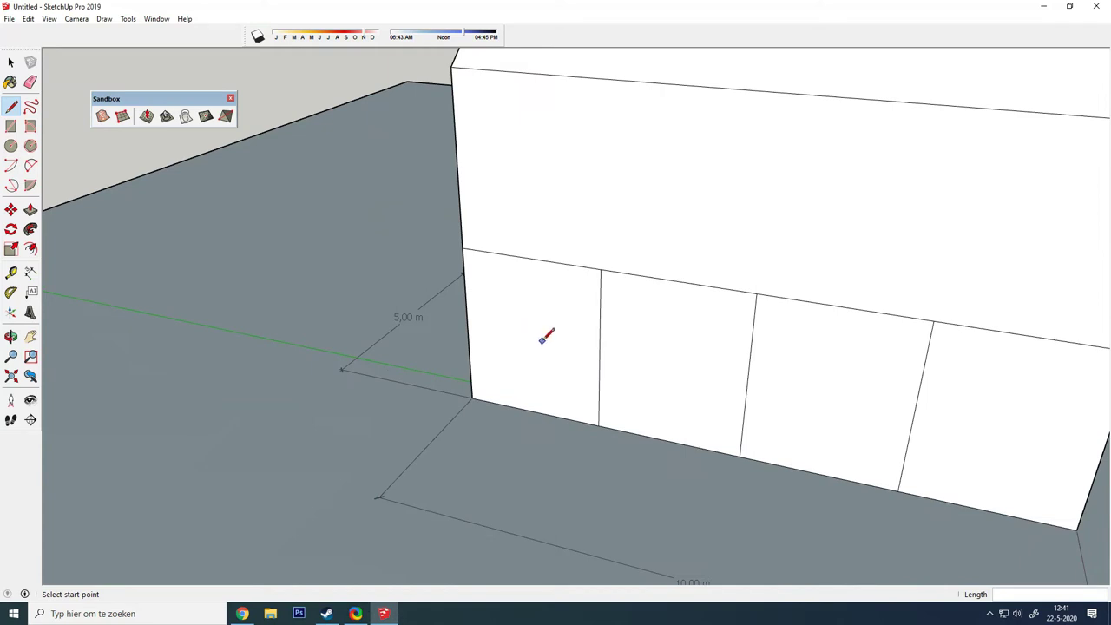
pyautogui.click(990, 614)
pyautogui.click(856, 616)
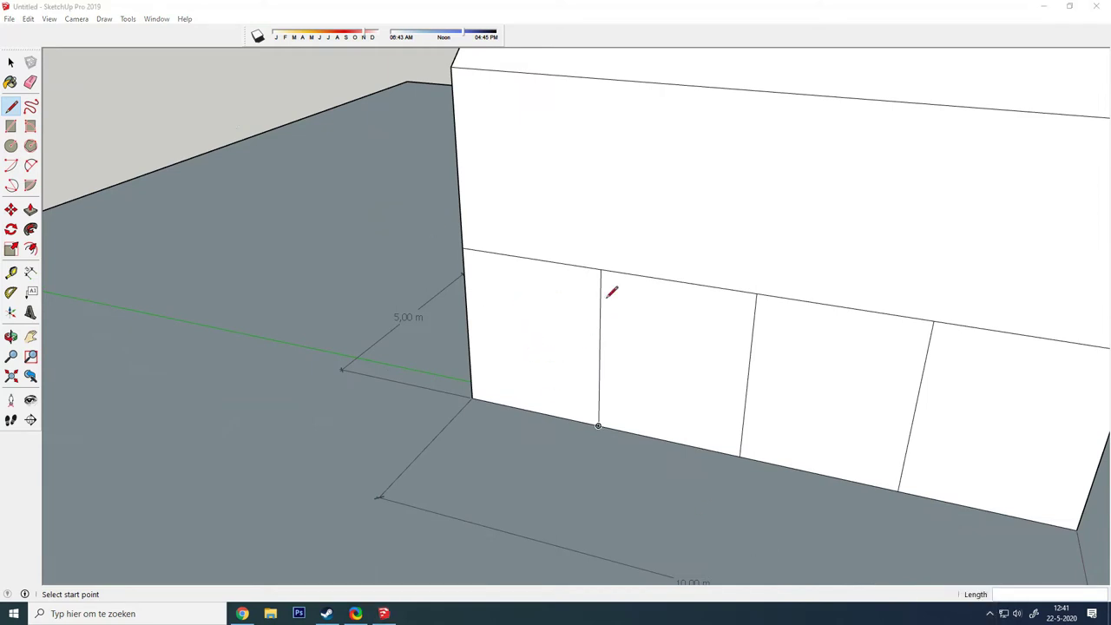
pyautogui.click(600, 350)
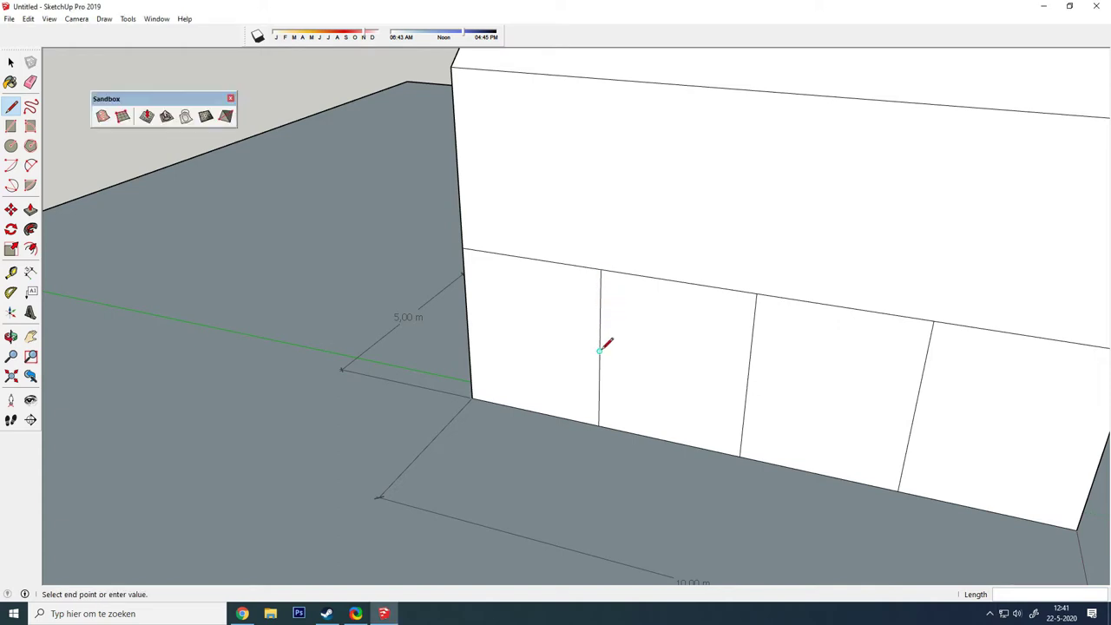
pyautogui.click(600, 292)
# - Close the 0.70 × 2.10 m opening outline and start a second one to its left
pyautogui.click(599, 292)
pyautogui.click(641, 297)
pyautogui.click(637, 408)
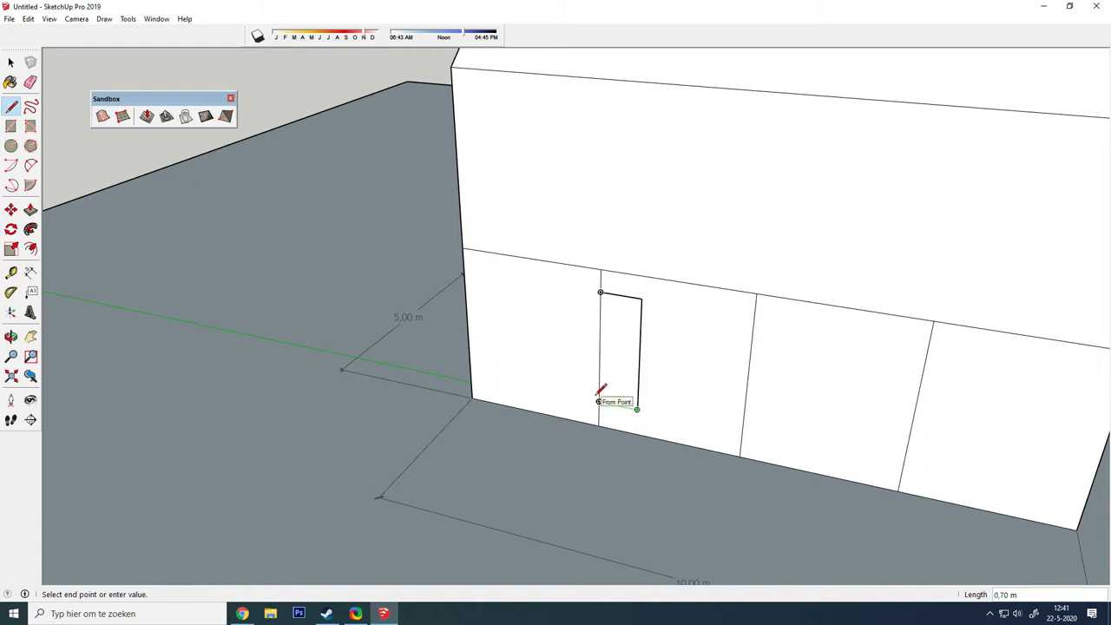
pyautogui.click(597, 395)
pyautogui.click(599, 400)
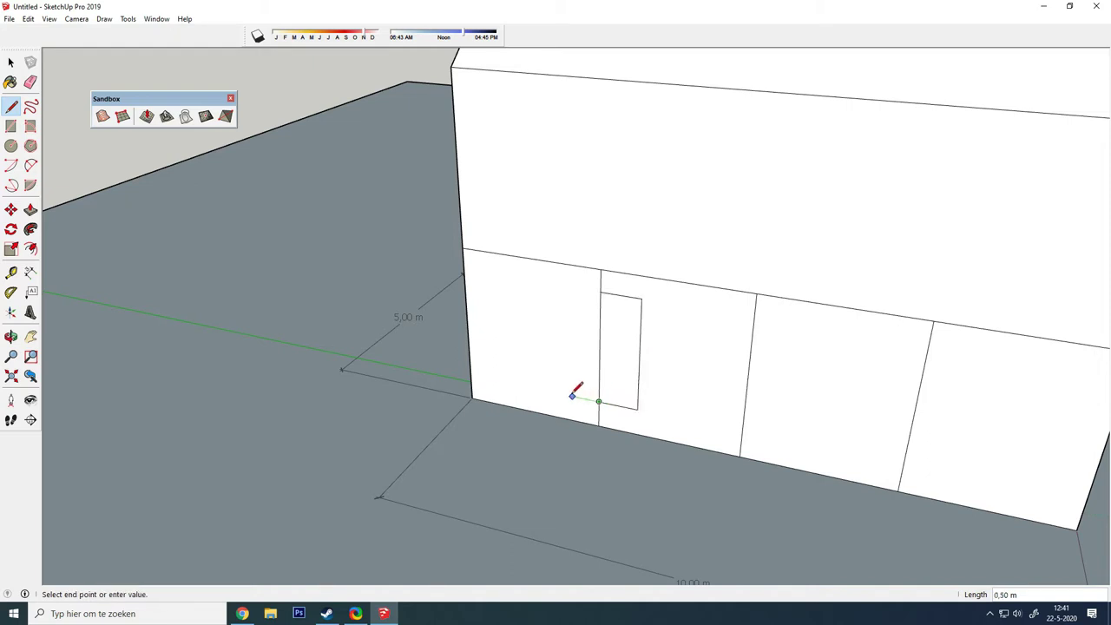
pyautogui.click(562, 394)
# - Close the widened left opening's rectangle along its left and top edges
pyautogui.click(563, 286)
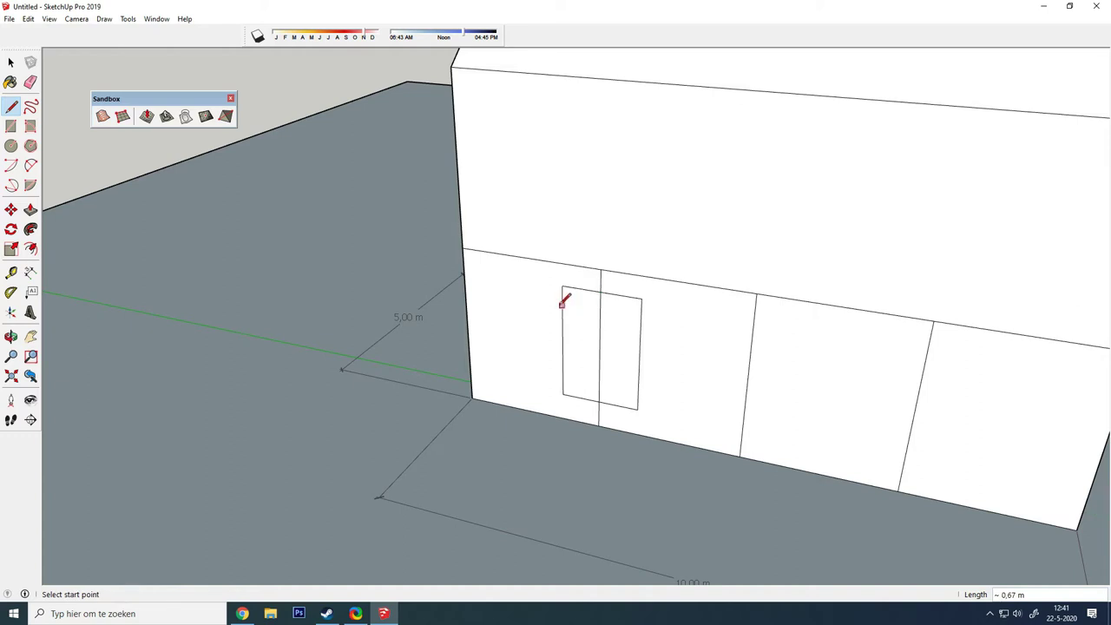
pyautogui.click(563, 287)
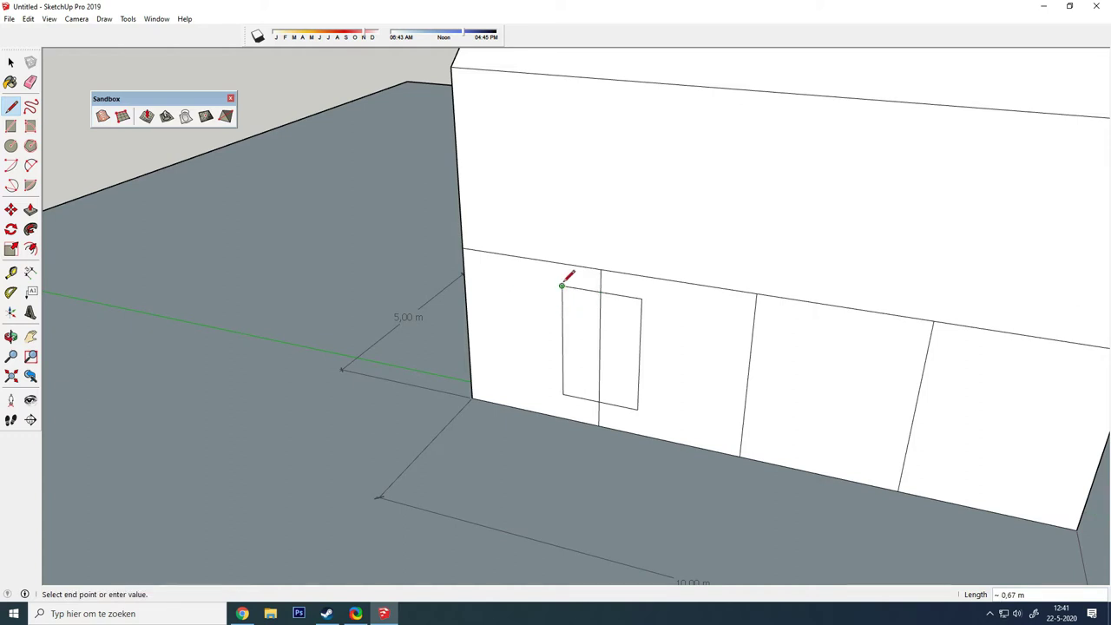
pyautogui.click(642, 298)
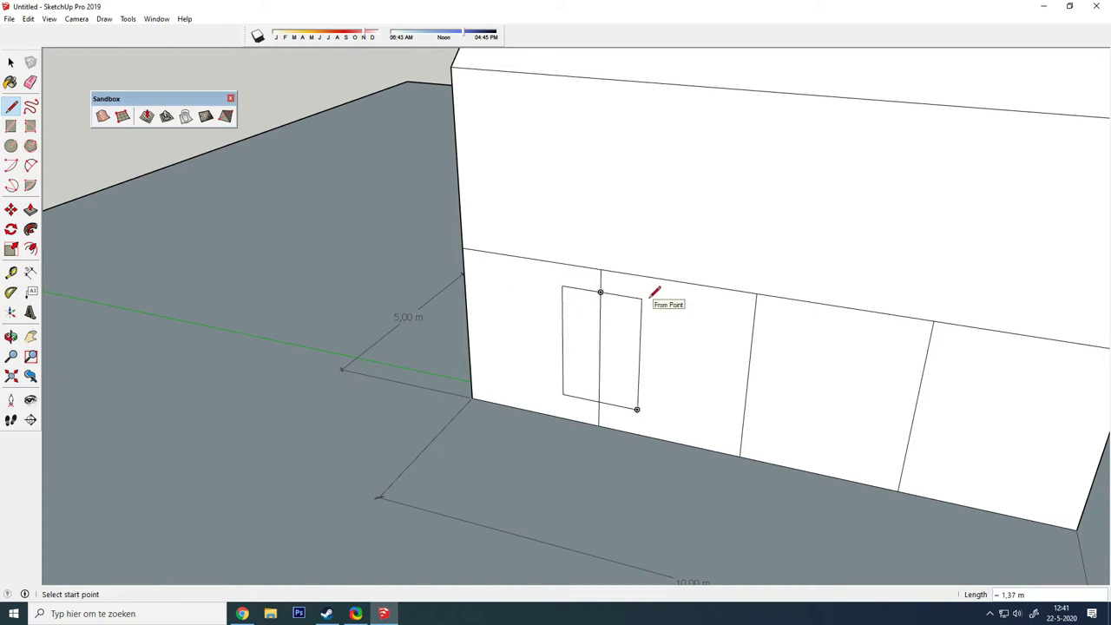
# - Outline a matching opening rectangle in the next wall bay
pyautogui.click(754, 316)
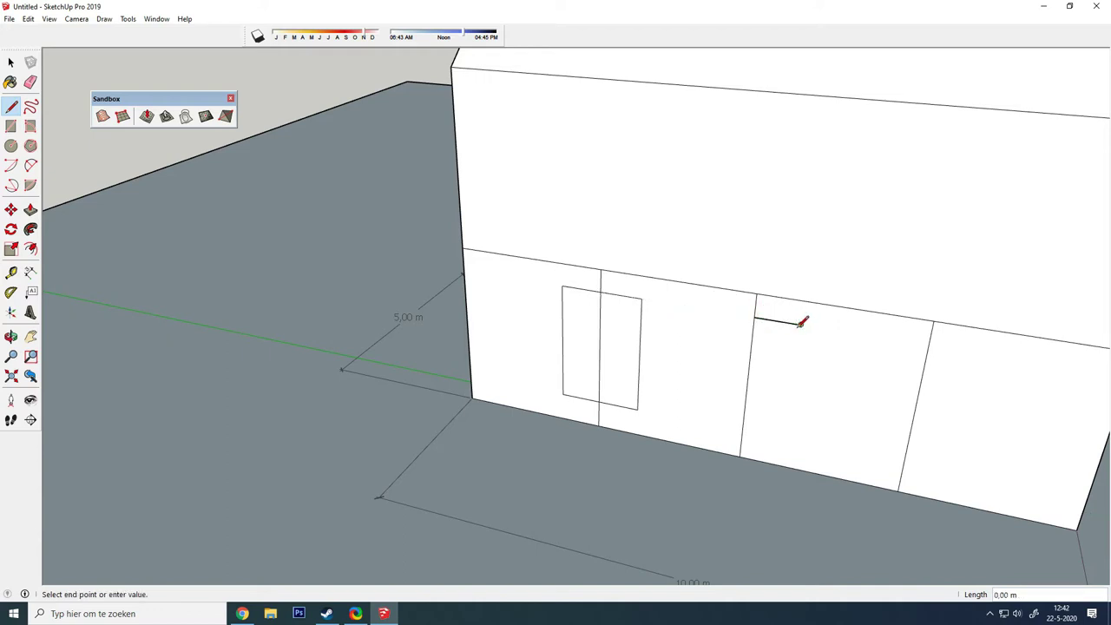
pyautogui.click(800, 324)
pyautogui.click(785, 440)
pyautogui.click(701, 425)
pyautogui.click(710, 310)
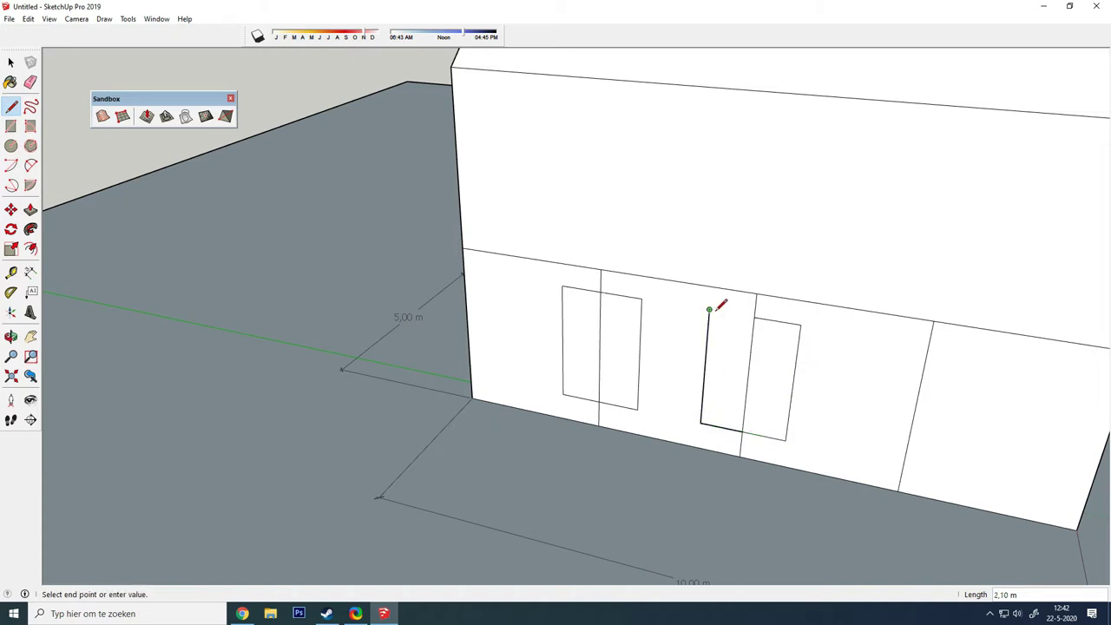
pyautogui.click(755, 316)
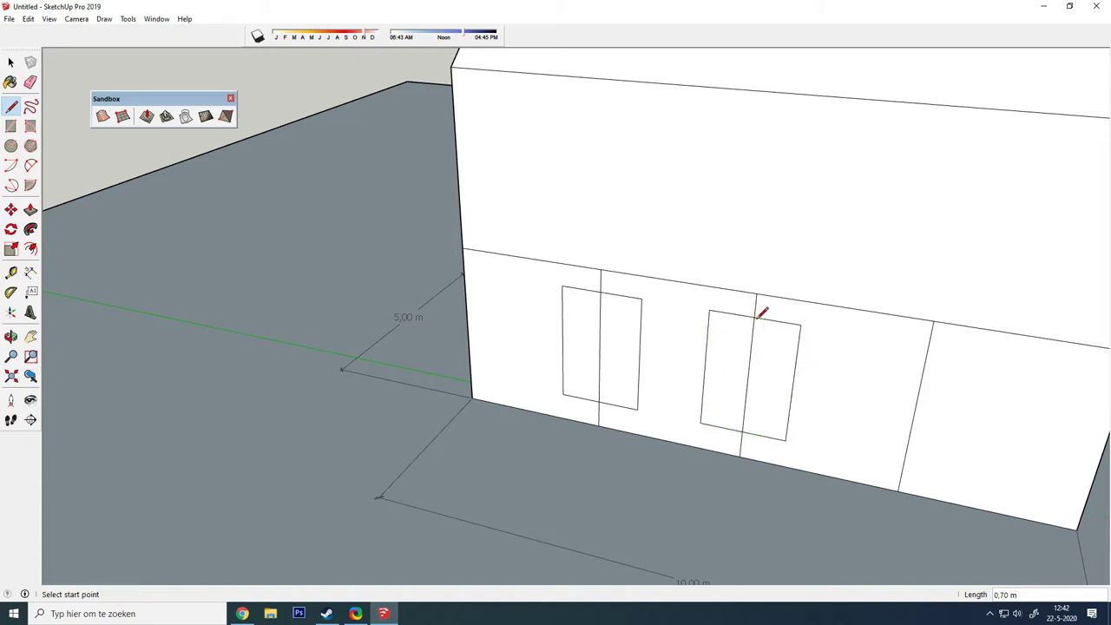
# - Trace a continuous top edge across both openings
pyautogui.click(601, 292)
pyautogui.click(641, 298)
pyautogui.click(755, 316)
pyautogui.click(799, 325)
# - Draw the left opening's right side and a 0.40 m edge up to the floor line
pyautogui.click(636, 409)
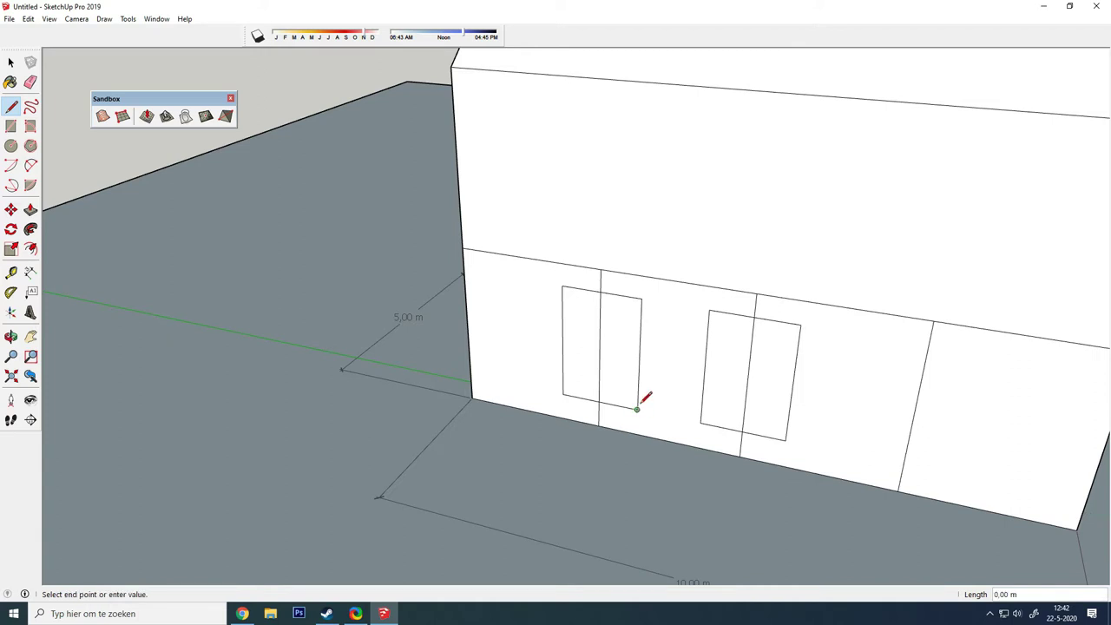
pyautogui.click(641, 298)
pyautogui.click(642, 298)
pyautogui.click(644, 276)
pyautogui.press('d')
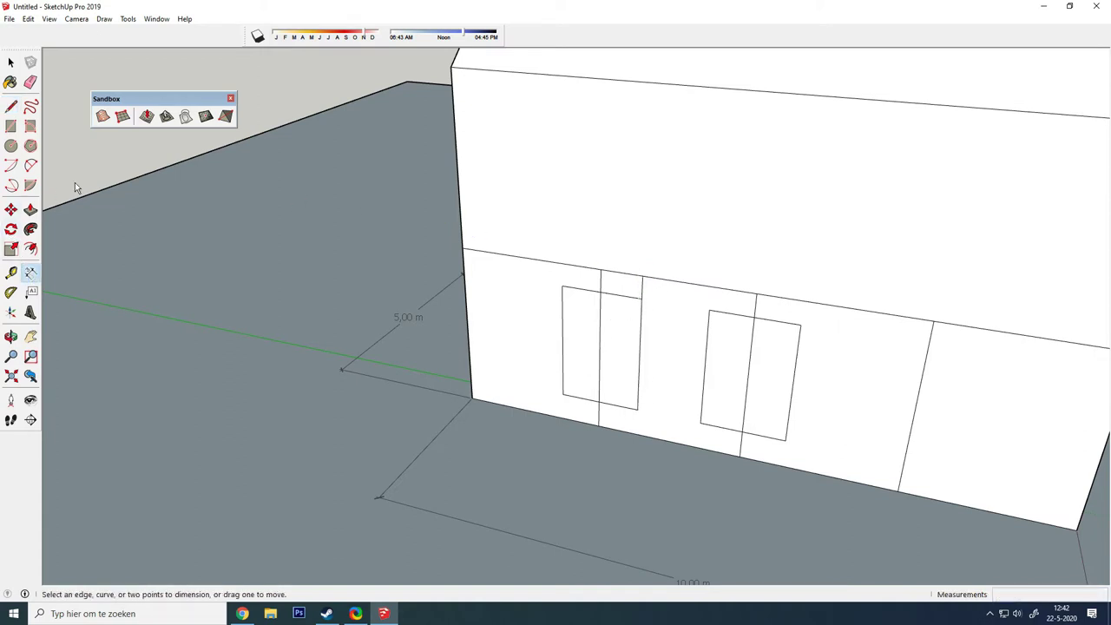
# - Draw a 0,50 m edge down to the wall base and dimension it
pyautogui.click(11, 105)
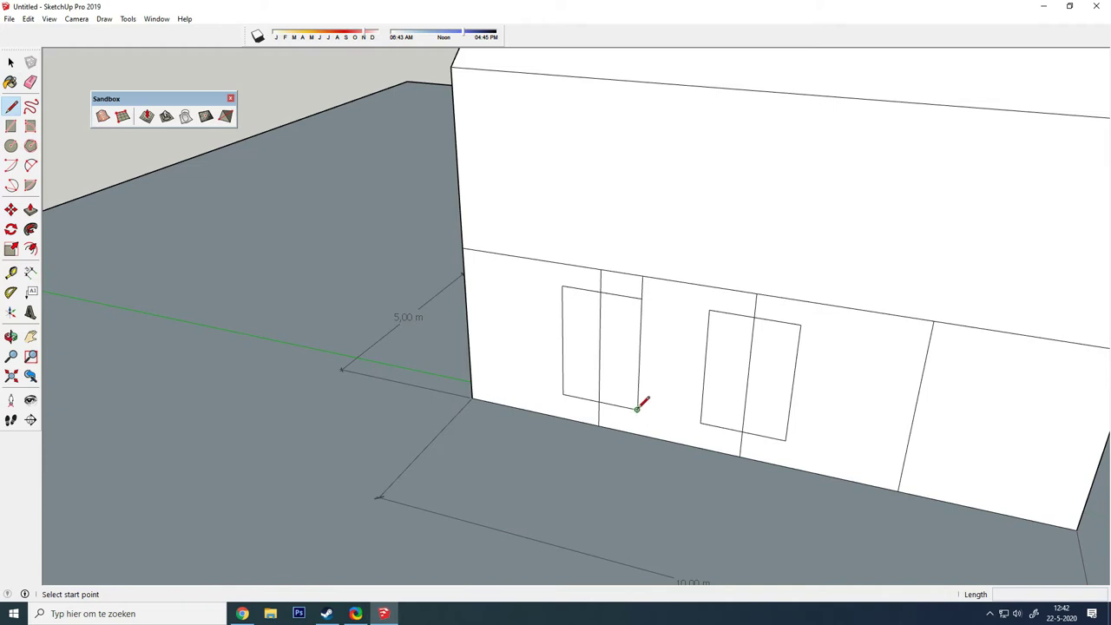
pyautogui.click(637, 409)
pyautogui.click(638, 434)
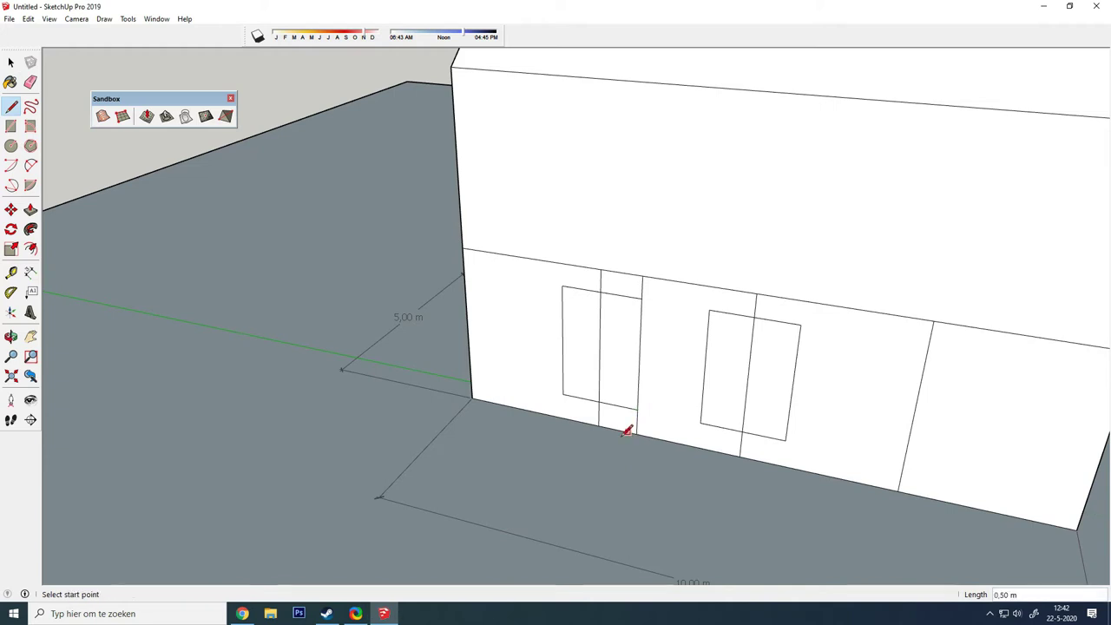
pyautogui.click(30, 271)
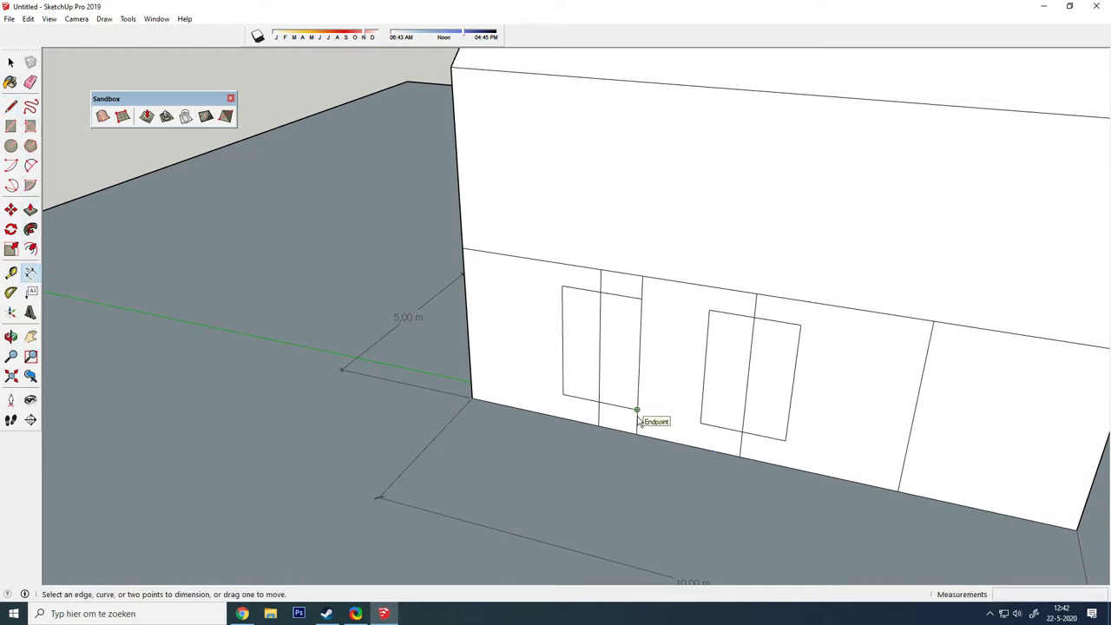
pyautogui.scroll(3, 638, 422)
pyautogui.scroll(2, 638, 426)
pyautogui.click(637, 375)
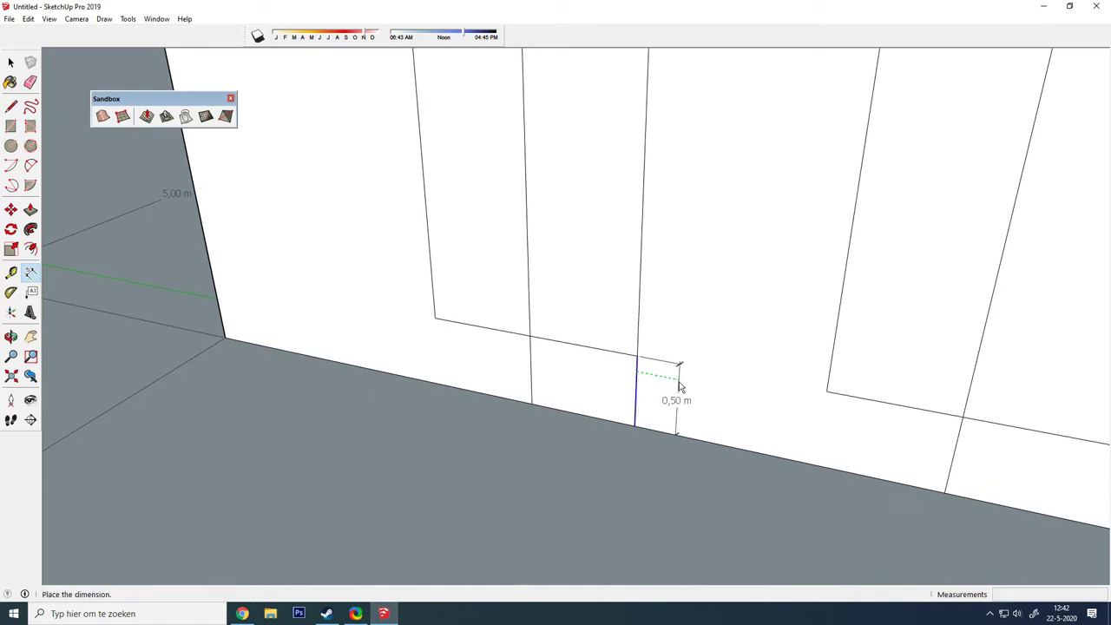
pyautogui.click(668, 386)
# - Dimension the 0,40 m gap above the opening and its 2,10 m height
pyautogui.scroll(-3, 578, 518)
pyautogui.click(619, 157)
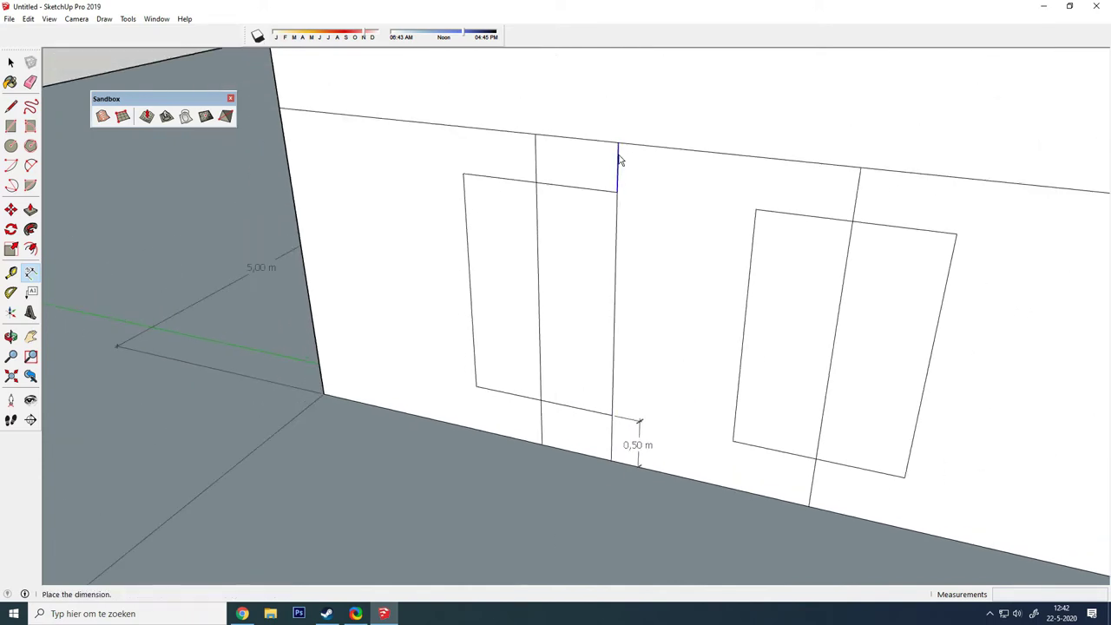
pyautogui.click(650, 170)
pyautogui.scroll(-1, 540, 434)
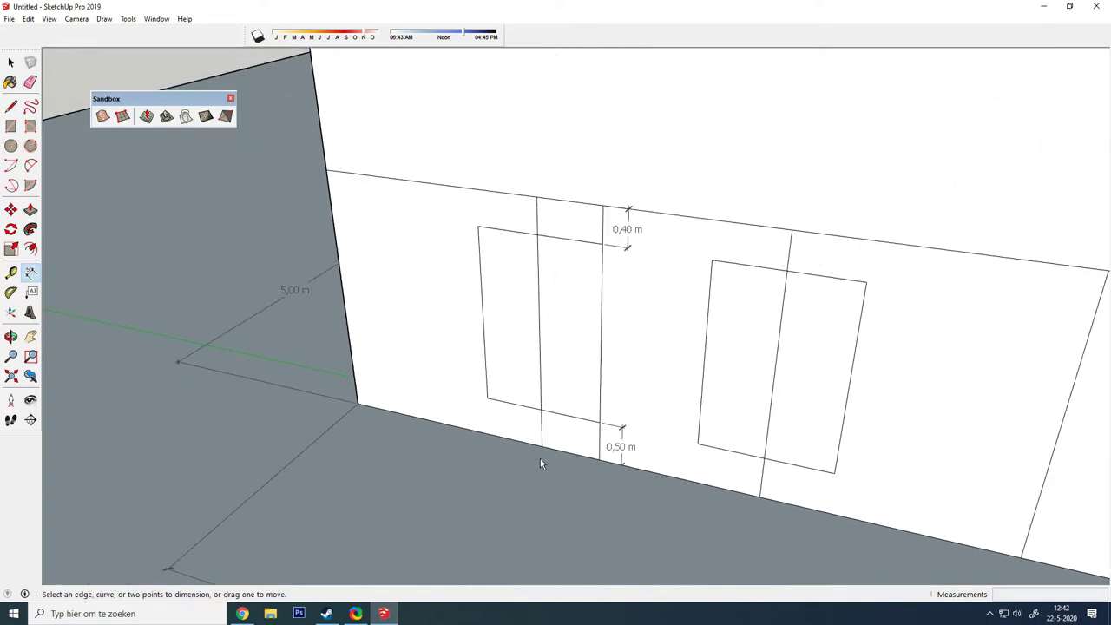
pyautogui.click(600, 339)
pyautogui.click(614, 330)
# - Add the 0,70 m and 0,67 m width dimensions and erase the extra left outline
pyautogui.click(556, 237)
pyautogui.click(565, 228)
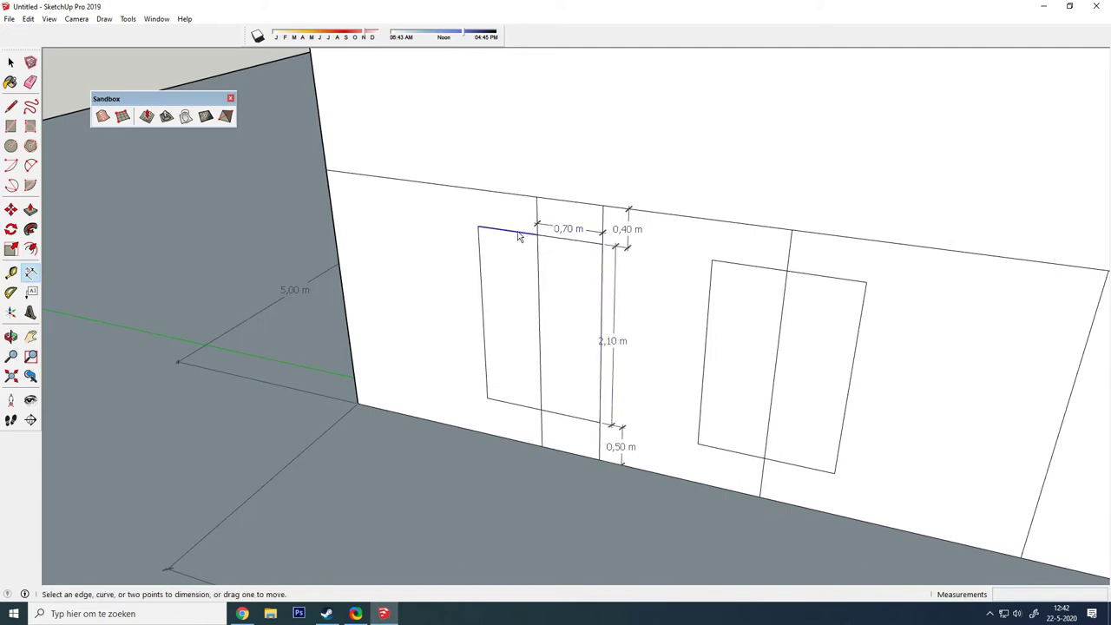
pyautogui.click(518, 232)
pyautogui.click(519, 224)
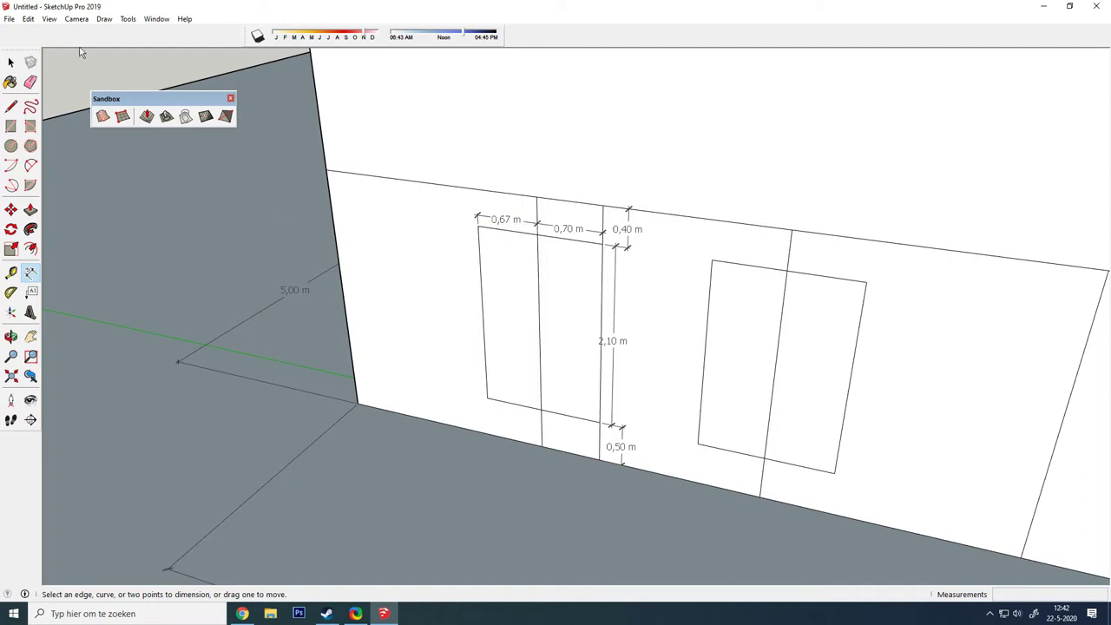
pyautogui.click(30, 82)
pyautogui.moveTo(498, 221); pyautogui.dragTo(497, 400)
# - Redraw the left opening as a 0.7 m wide, 2,10 m tall closed rectangle
pyautogui.click(11, 106)
pyautogui.click(538, 231)
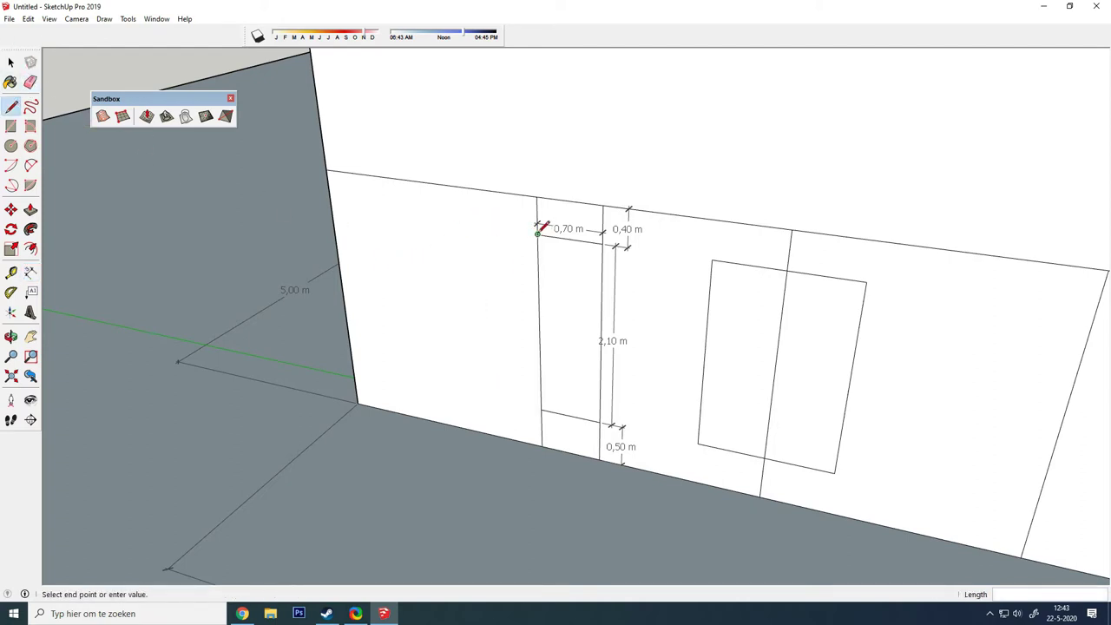
pyautogui.write('0')
pyautogui.press('Return')
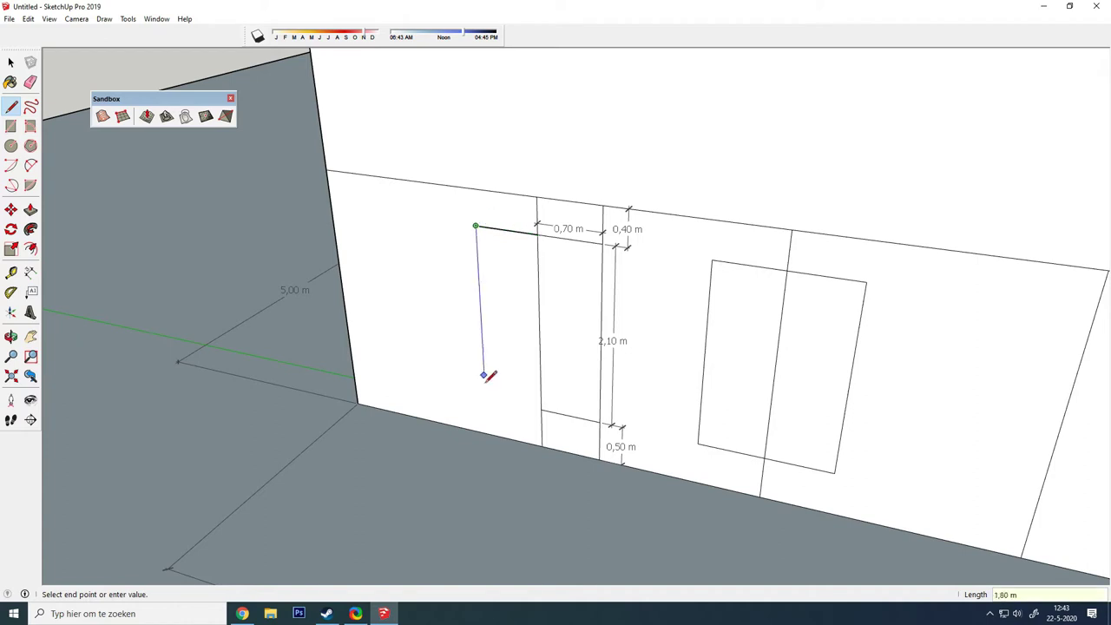
pyautogui.click(485, 397)
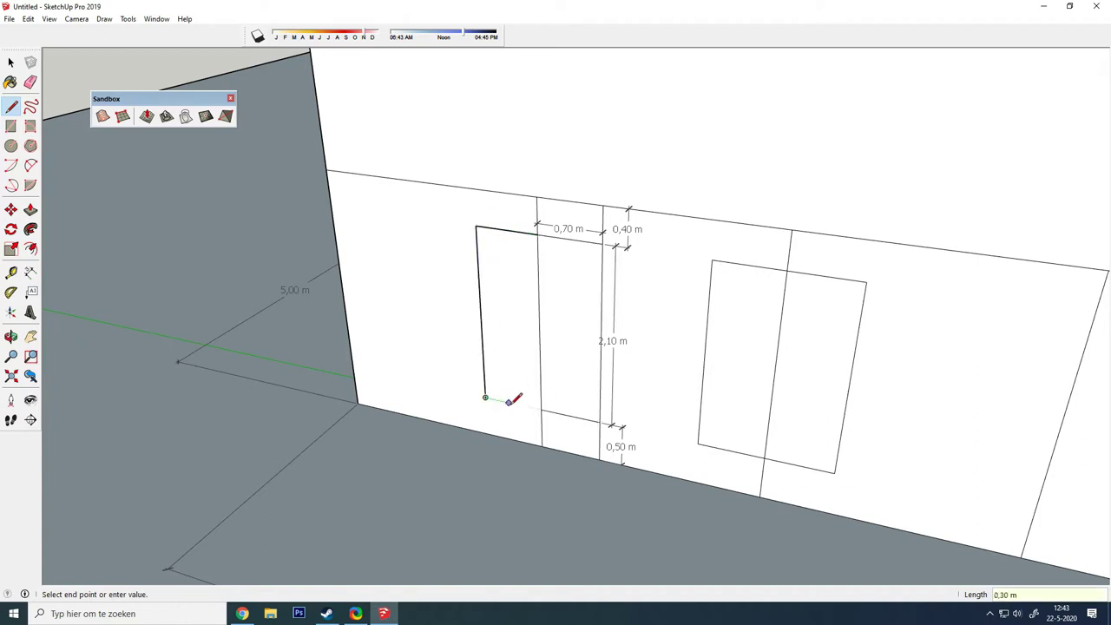
pyautogui.click(542, 408)
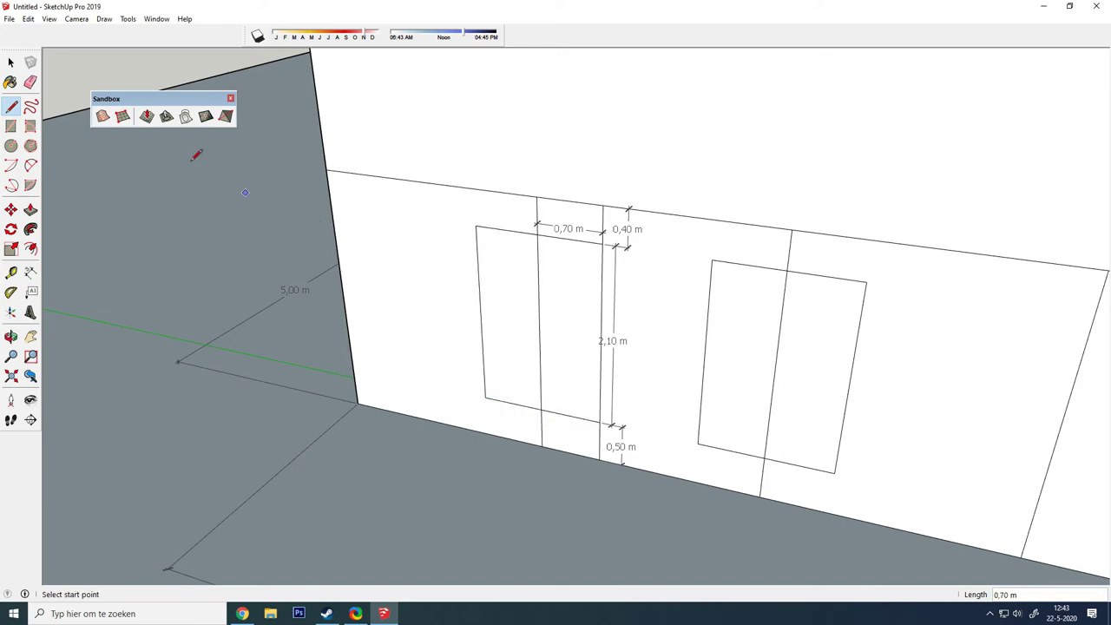
# - Draw the upper-left window rectangle above the opening
pyautogui.click(604, 205)
pyautogui.click(603, 154)
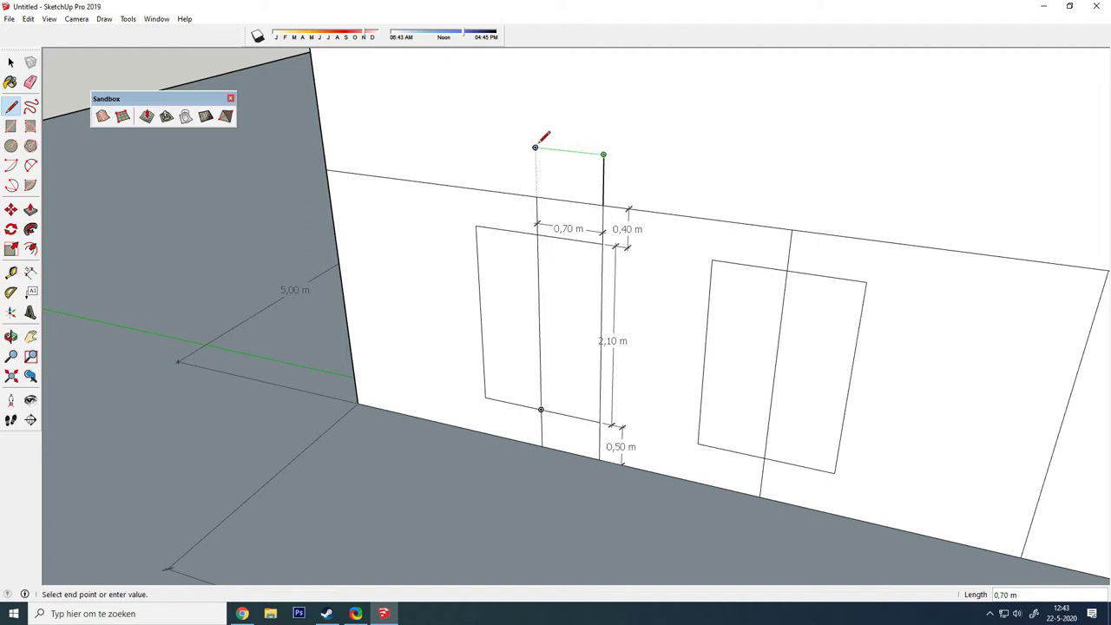
pyautogui.click(474, 139)
pyautogui.moveTo(509, 237); pyautogui.dragTo(477, 227, button='middle')
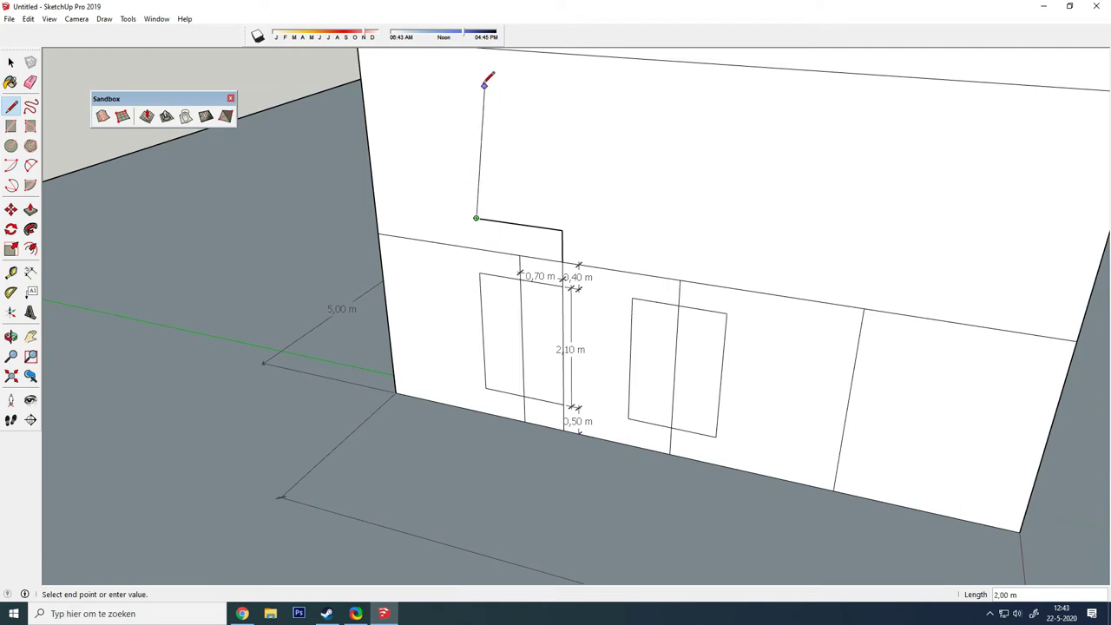
pyautogui.click(469, 75)
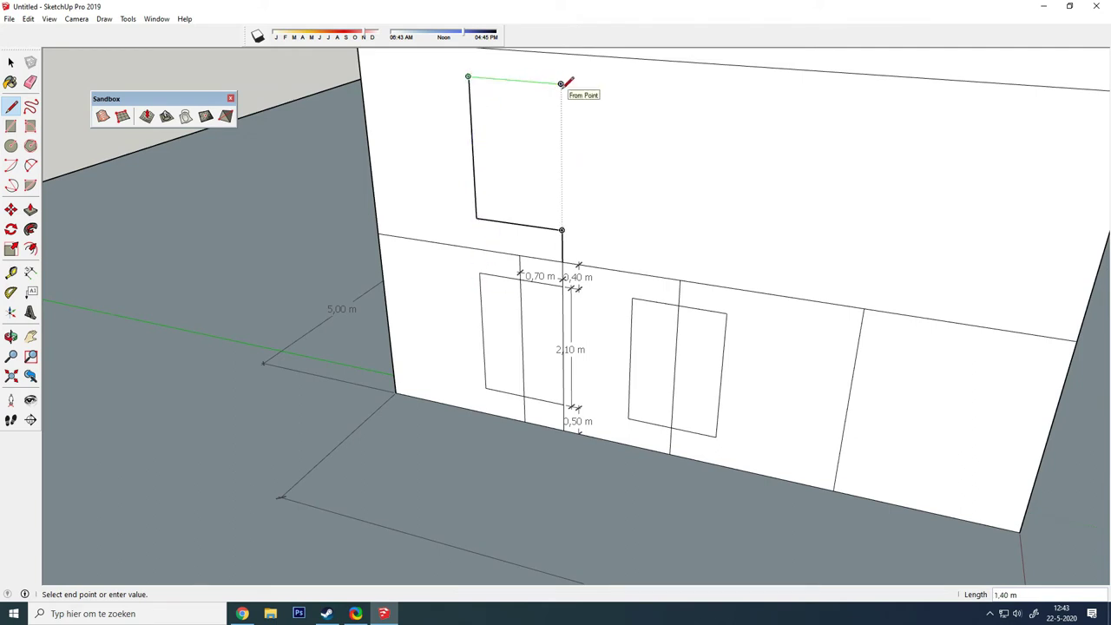
pyautogui.click(561, 84)
pyautogui.click(563, 230)
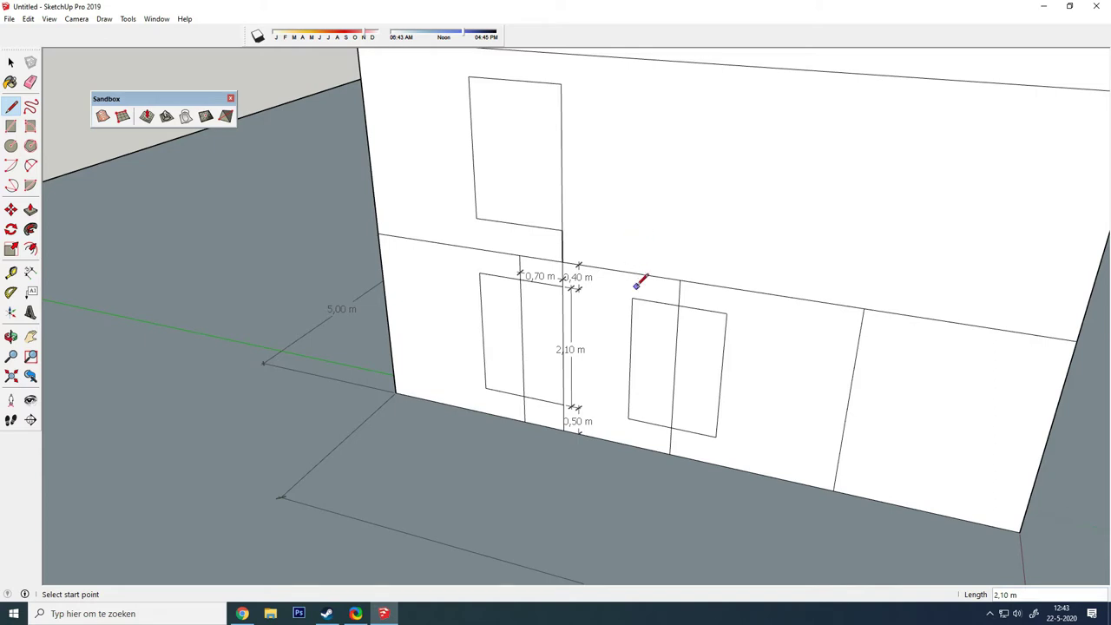
# - Outline the second upper window and join it to the first with an edge
pyautogui.click(634, 240)
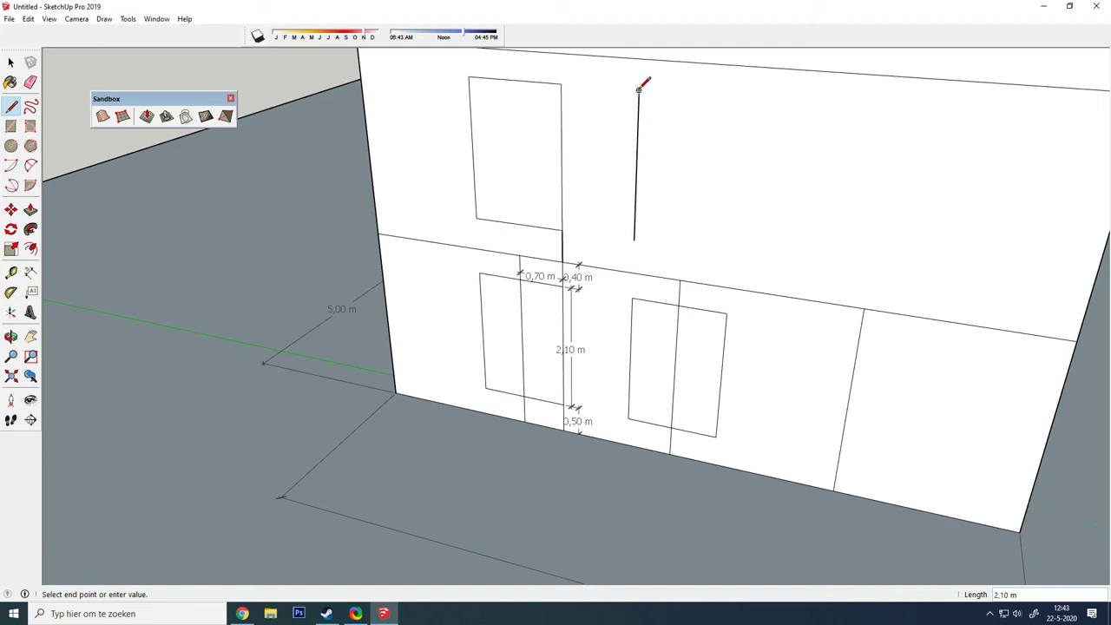
pyautogui.click(745, 98)
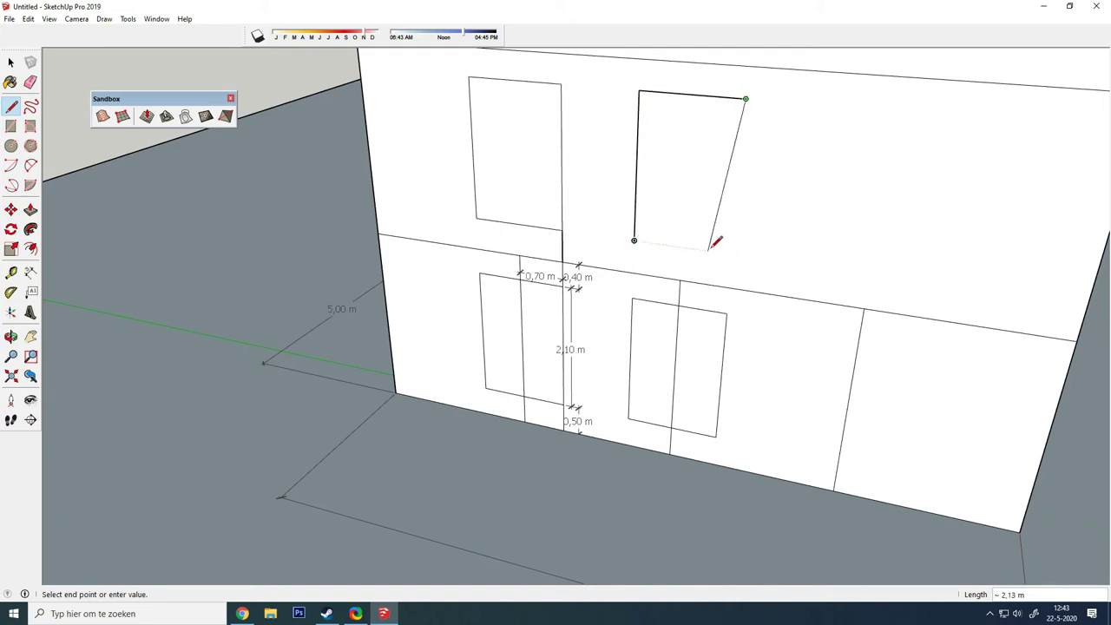
pyautogui.click(732, 253)
pyautogui.click(635, 240)
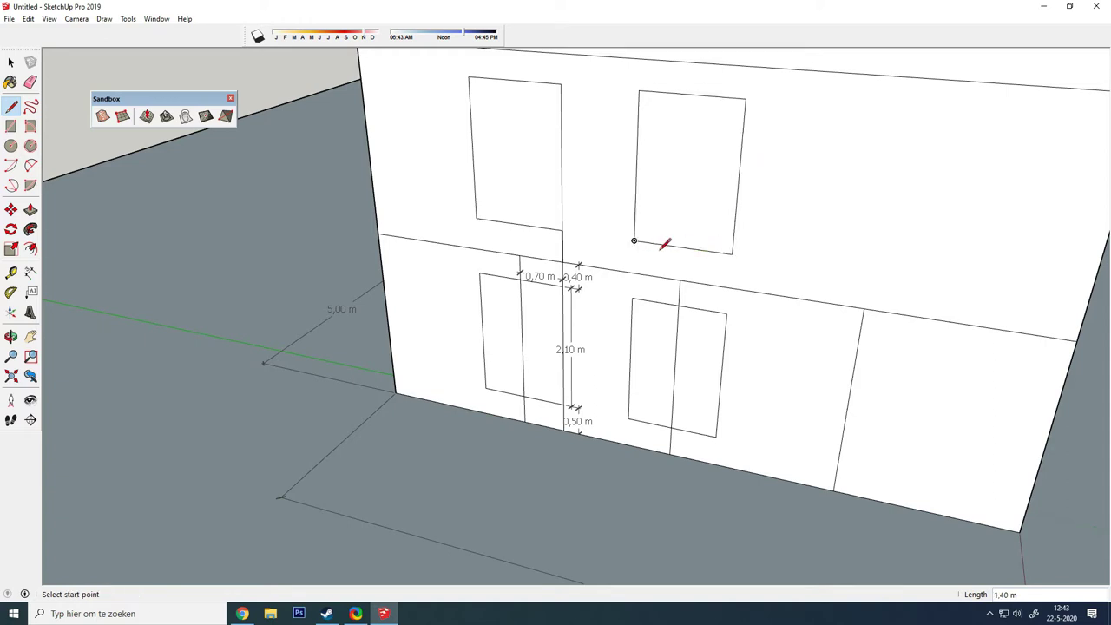
pyautogui.moveTo(657, 240); pyautogui.dragTo(437, 240, button='middle')
pyautogui.click(554, 99)
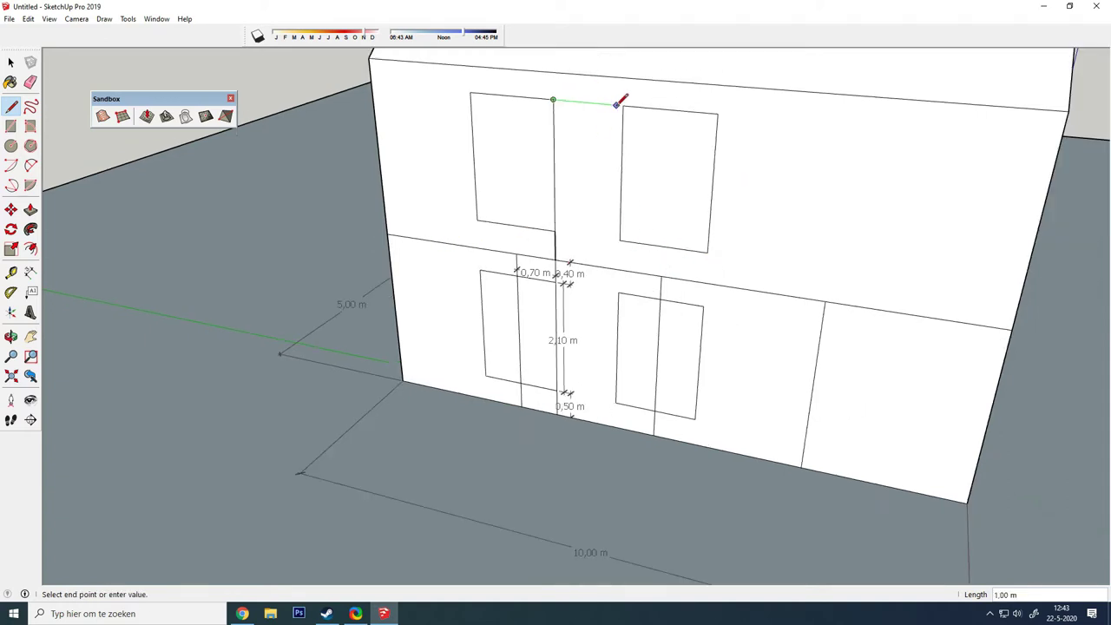
pyautogui.click(623, 106)
# - Outline the third upper-floor window rectangle
pyautogui.click(553, 99)
pyautogui.click(622, 106)
pyautogui.click(717, 114)
pyautogui.click(797, 121)
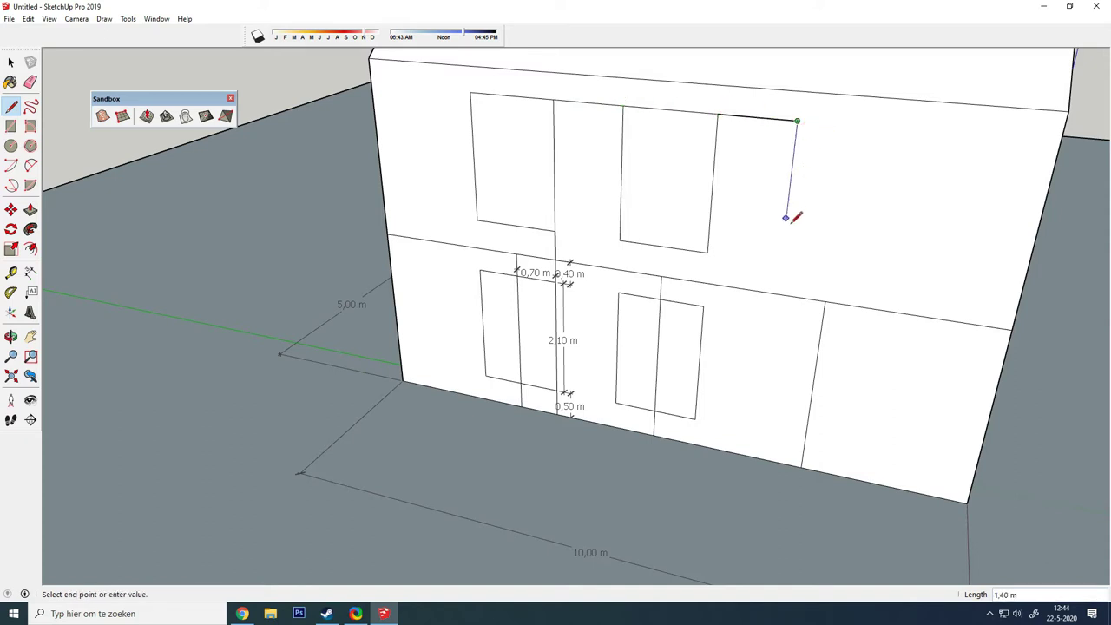
pyautogui.click(781, 262)
pyautogui.click(882, 276)
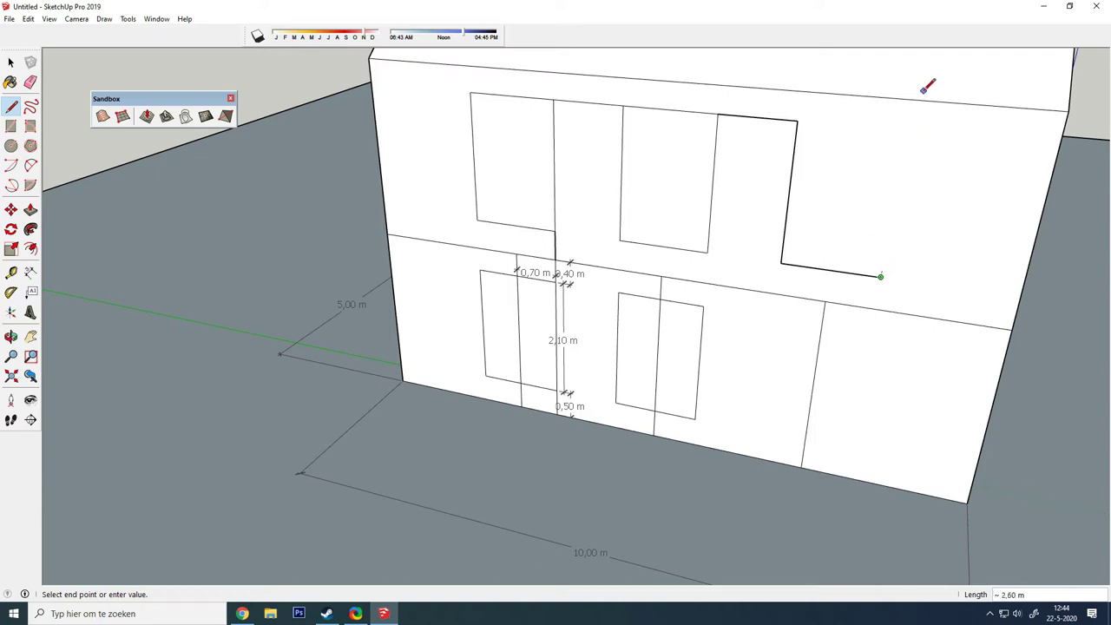
pyautogui.scroll(-3, 914, 124)
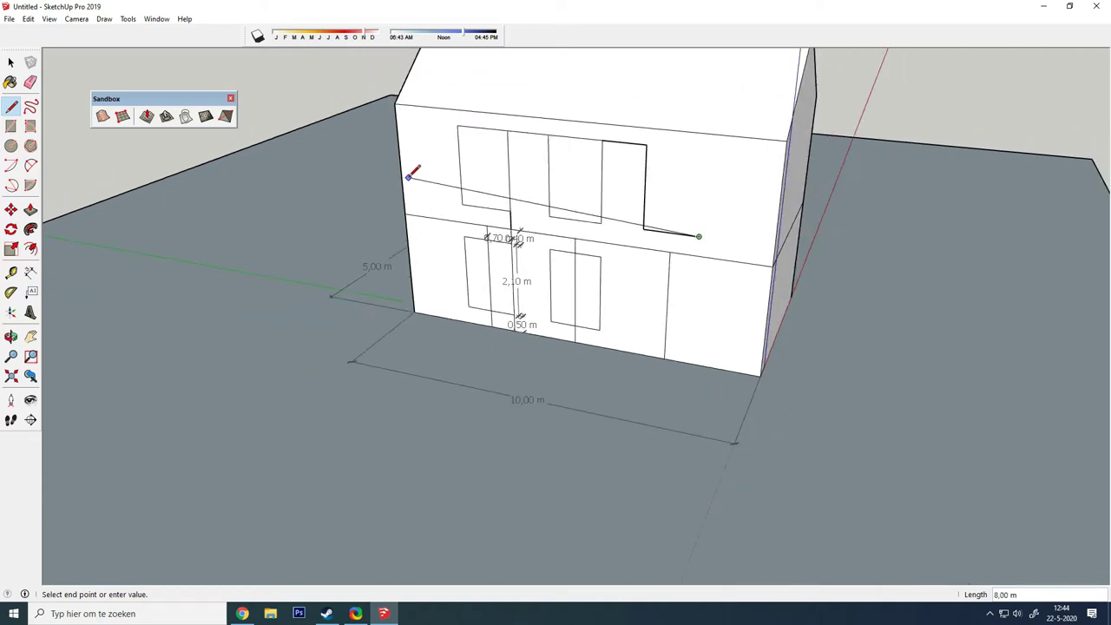
pyautogui.click(646, 145)
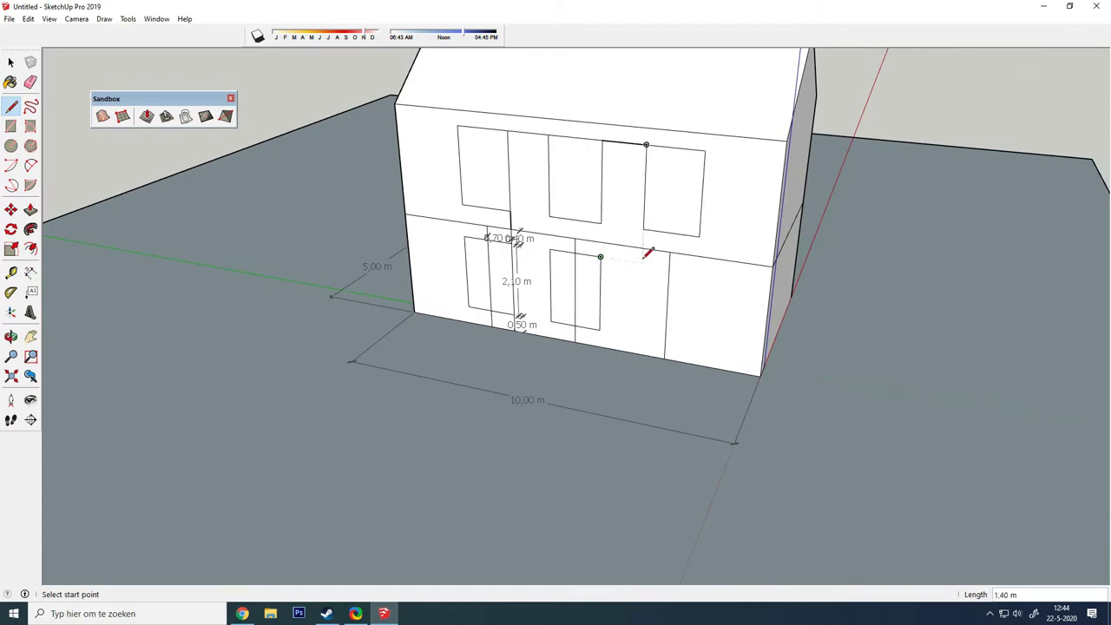
# - Outline a 2,10 m tall window rectangle in the lower right bay
pyautogui.click(643, 259)
pyautogui.click(697, 271)
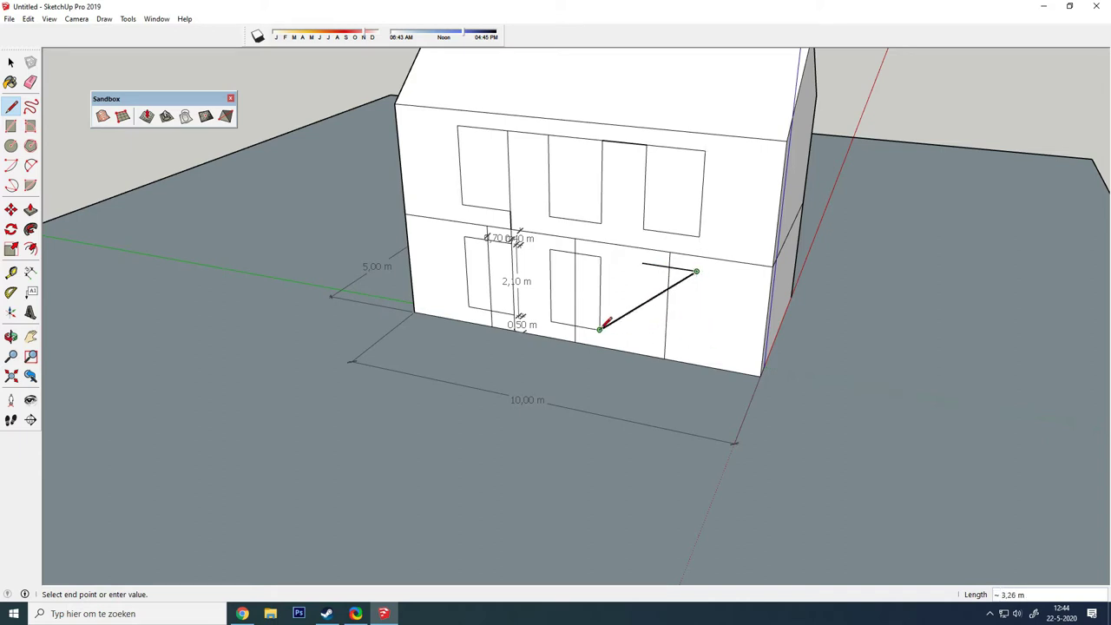
pyautogui.click(692, 345)
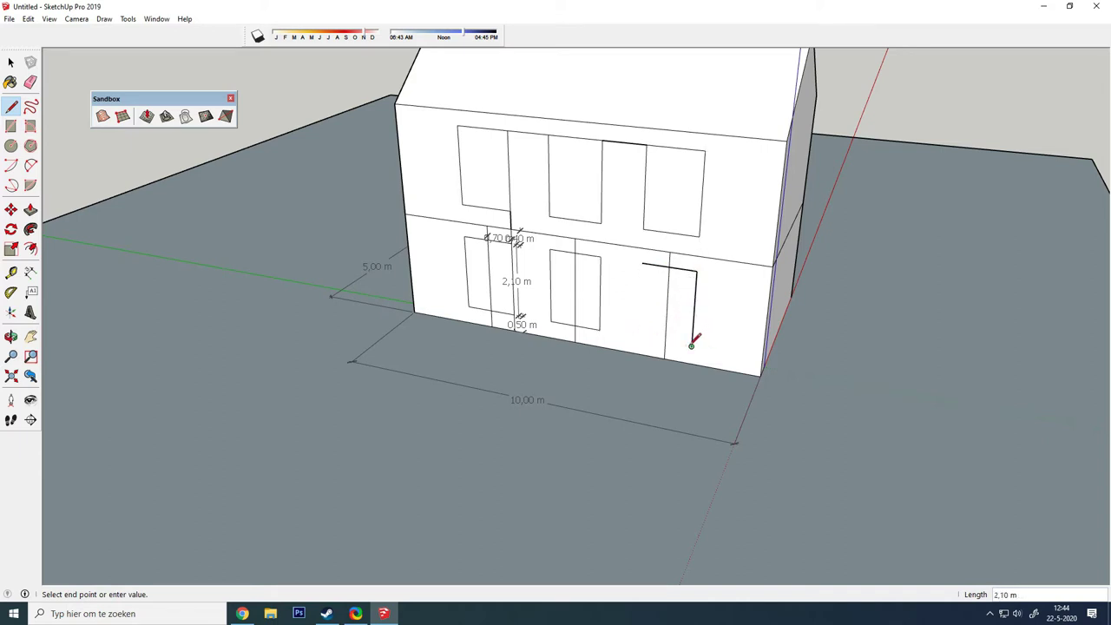
pyautogui.click(640, 336)
pyautogui.click(642, 262)
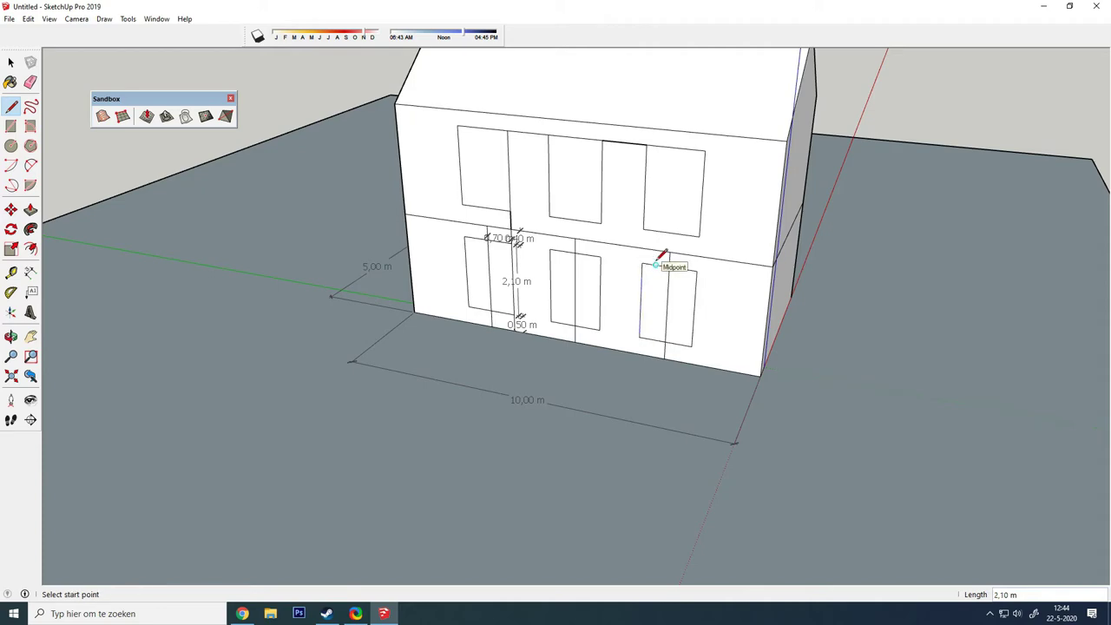
# - Turn to the gable end and draw an edge across the gable's base
pyautogui.scroll(2, 490, 255)
pyautogui.scroll(3, 487, 257)
pyautogui.scroll(1, 454, 243)
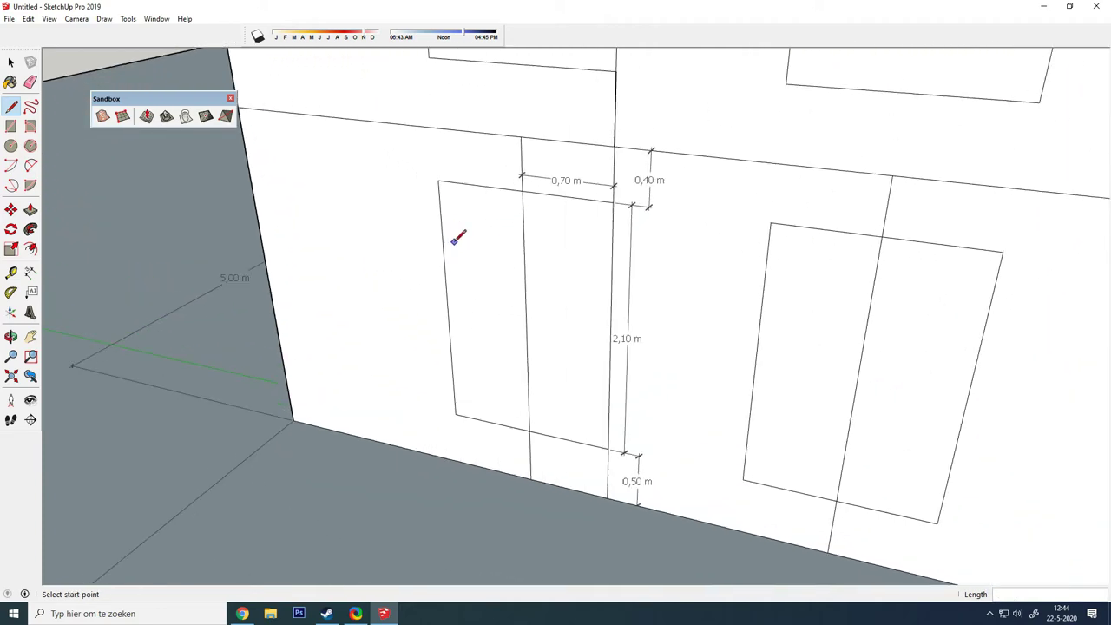
pyautogui.scroll(-2, 395, 222)
pyautogui.scroll(2, 388, 239)
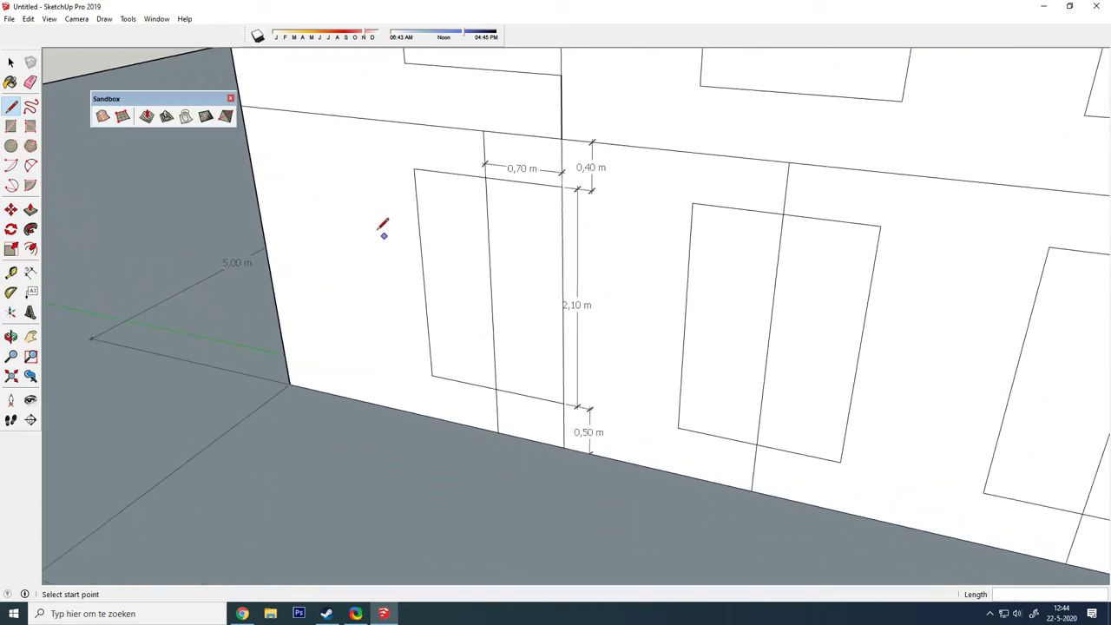
pyautogui.scroll(1, 380, 229)
pyautogui.scroll(-2, 380, 231)
pyautogui.scroll(-2, 414, 255)
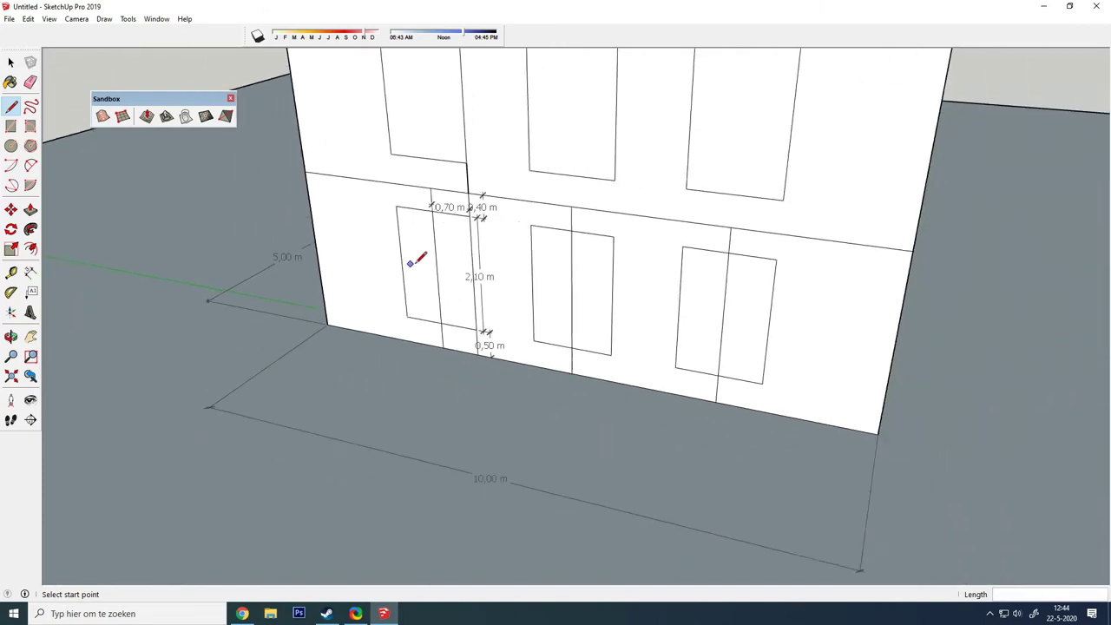
pyautogui.scroll(-1, 404, 245)
pyautogui.moveTo(404, 246)
pyautogui.mouseDown(button='middle')
pyautogui.moveTo(637, 287)
pyautogui.moveTo(348, 307)
pyautogui.mouseUp(button='middle')
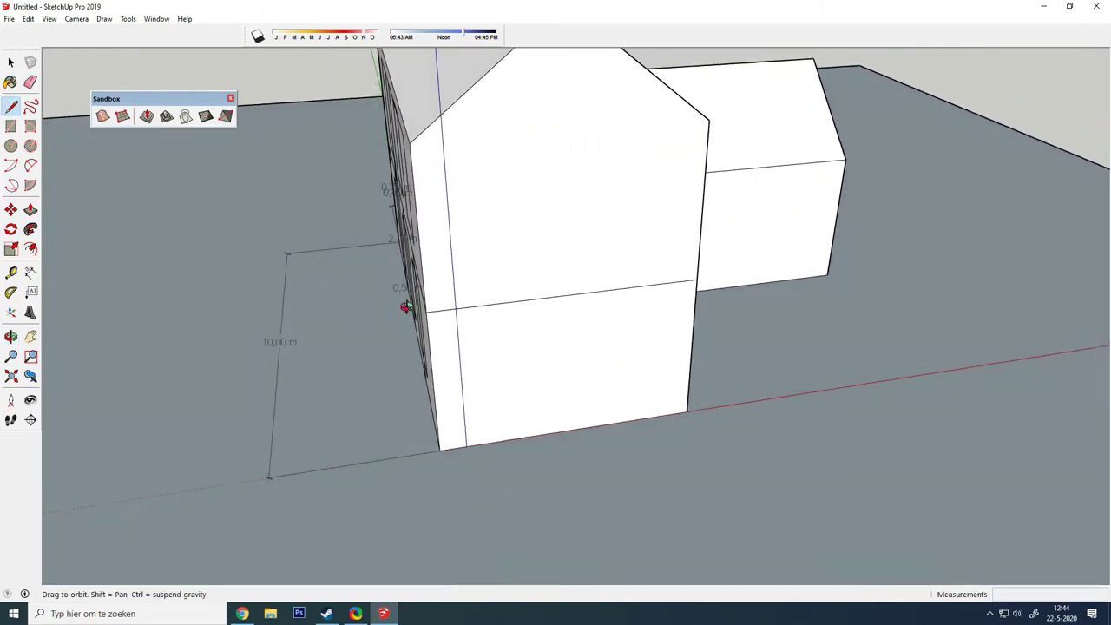
pyautogui.click(365, 133)
pyautogui.click(672, 128)
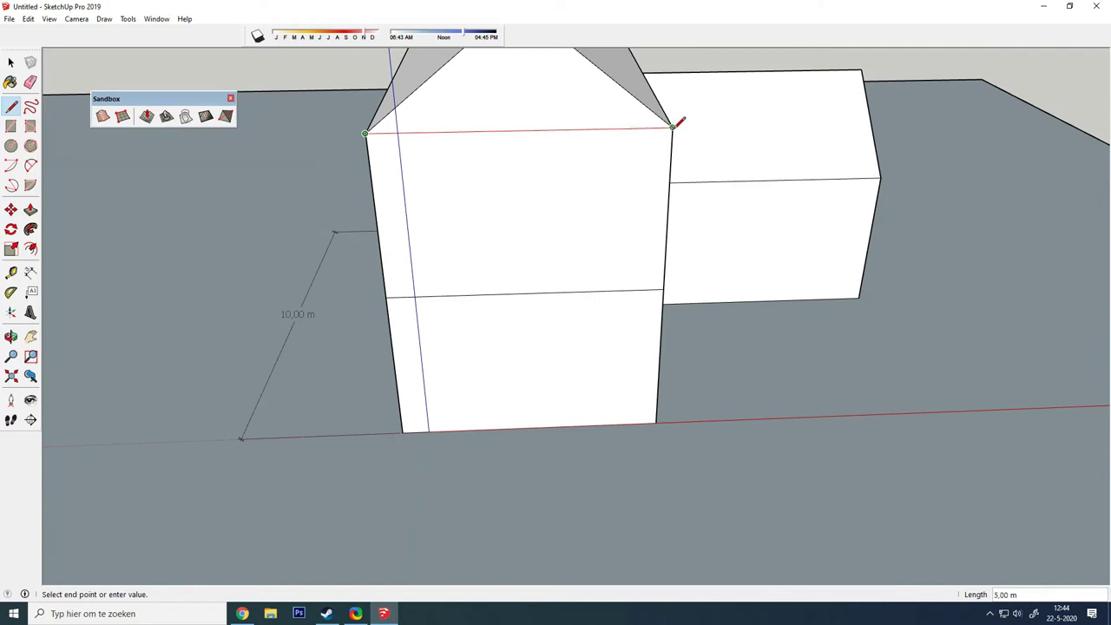
# - Draw vertical dividing edges from the gable base down to the wall bottom
pyautogui.click(525, 293)
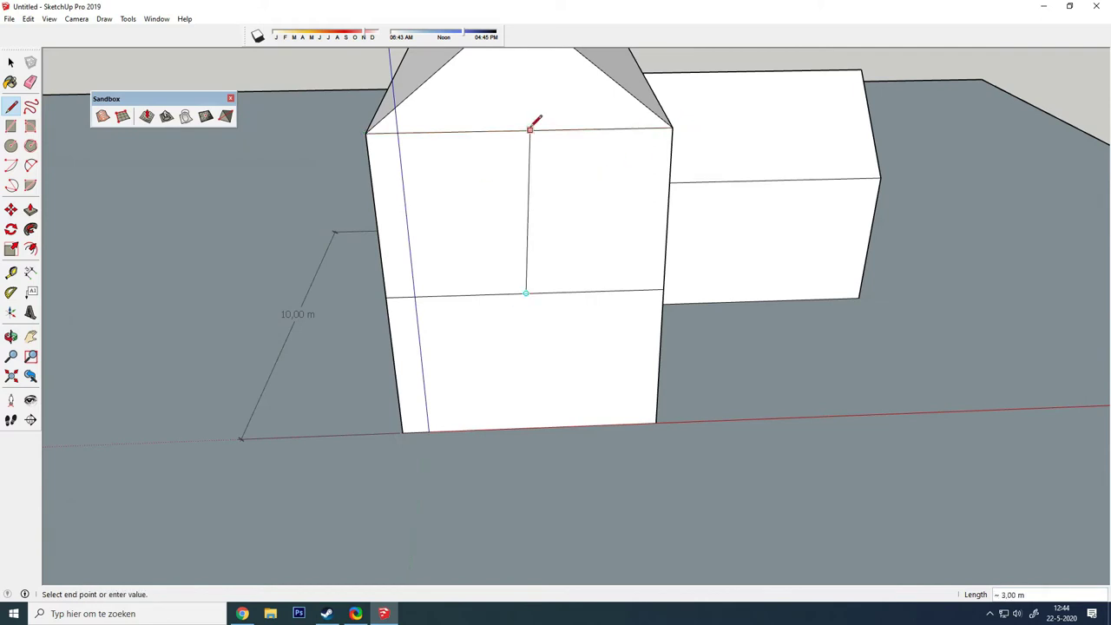
pyautogui.click(522, 130)
pyautogui.click(525, 293)
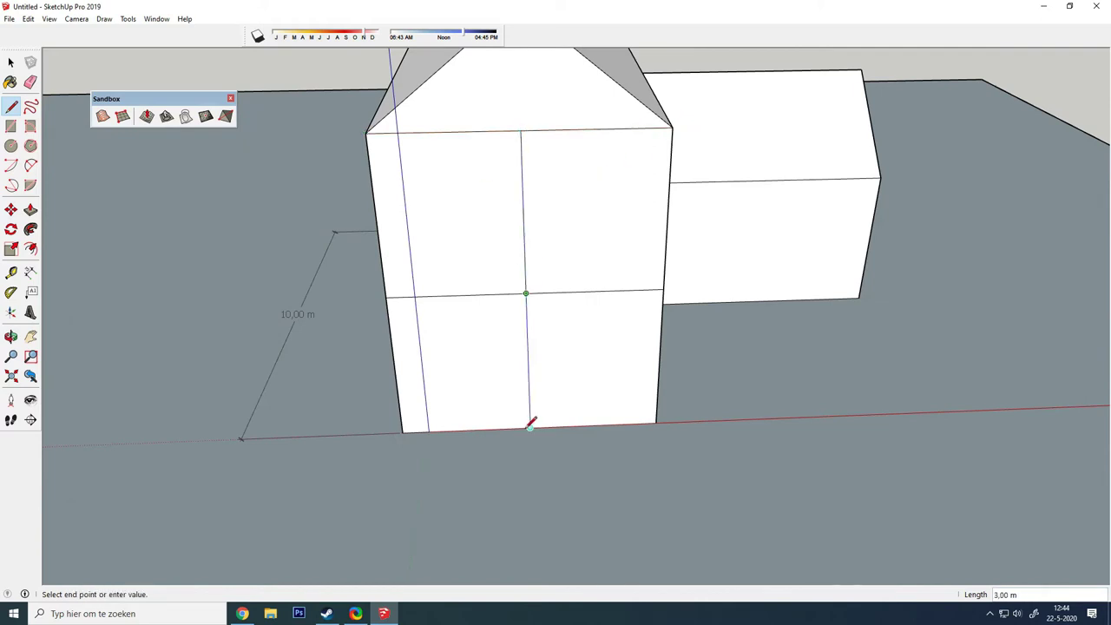
pyautogui.click(530, 427)
pyautogui.click(595, 291)
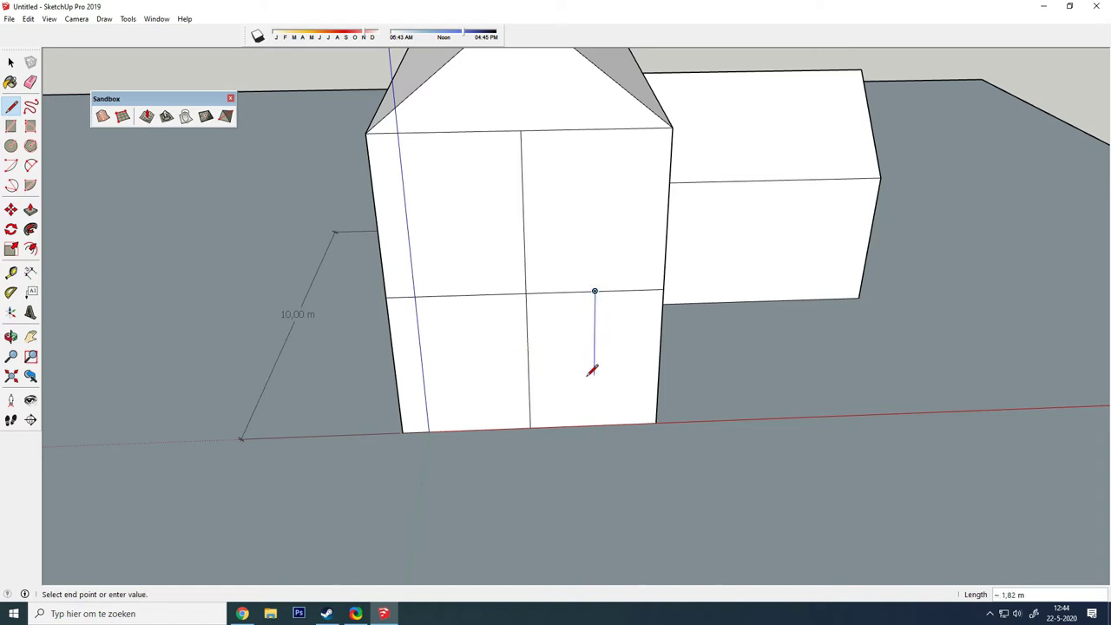
pyautogui.click(593, 426)
pyautogui.click(593, 426)
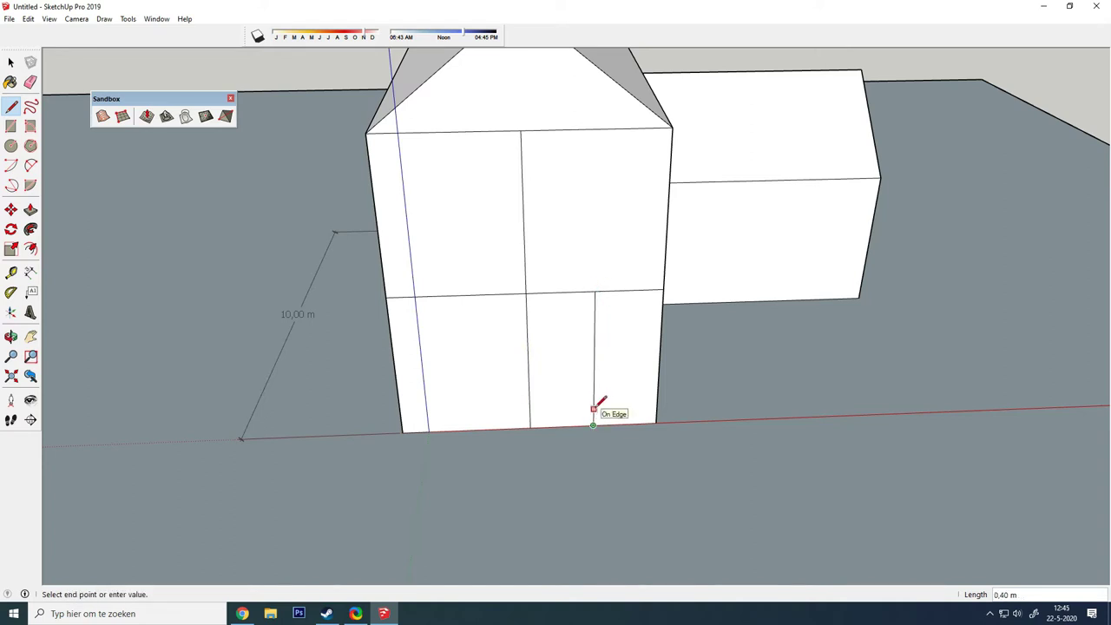
pyautogui.press('Escape')
# - Outline the 1,40 × 2,10 m window rectangle on the gable's ground floor
pyautogui.click(593, 403)
pyautogui.click(629, 403)
pyautogui.press('Escape')
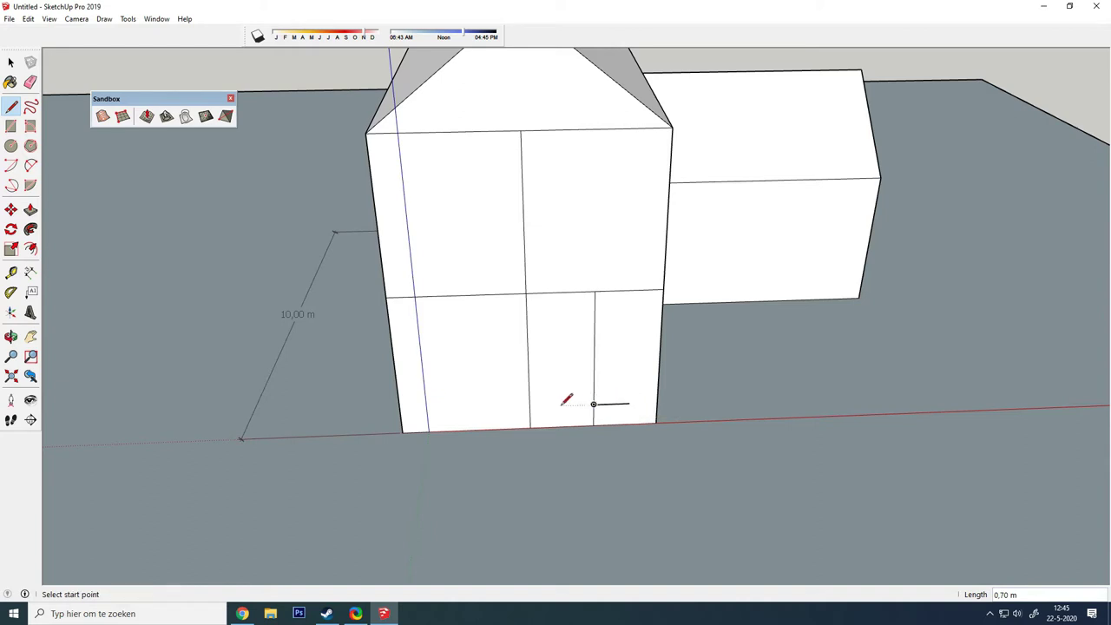
pyautogui.click(594, 404)
pyautogui.click(557, 406)
pyautogui.write('2,1')
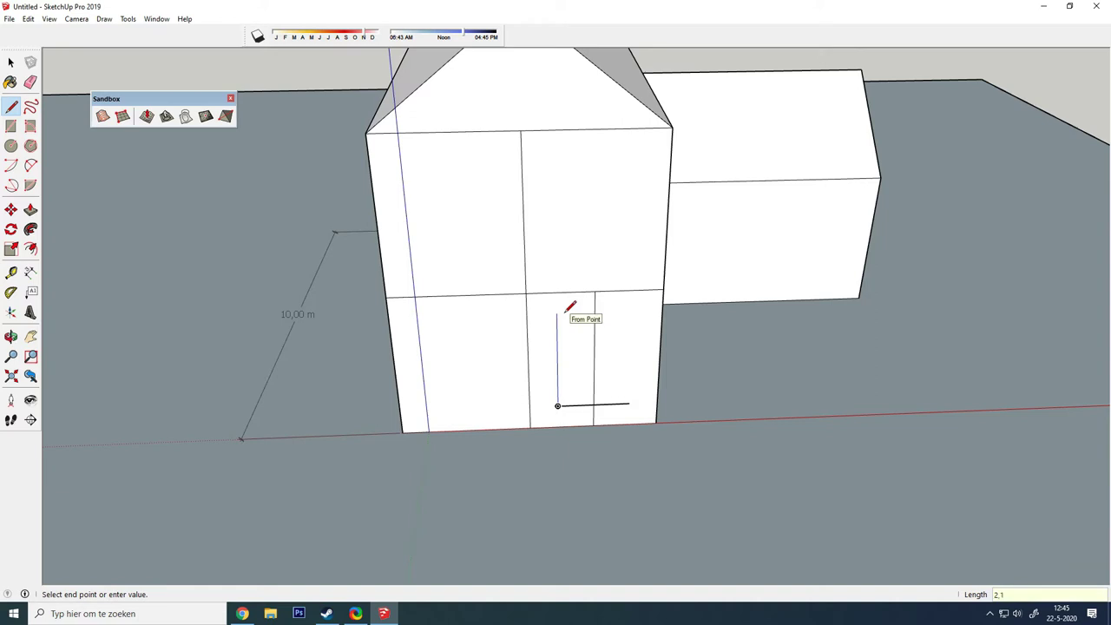
pyautogui.press('Return')
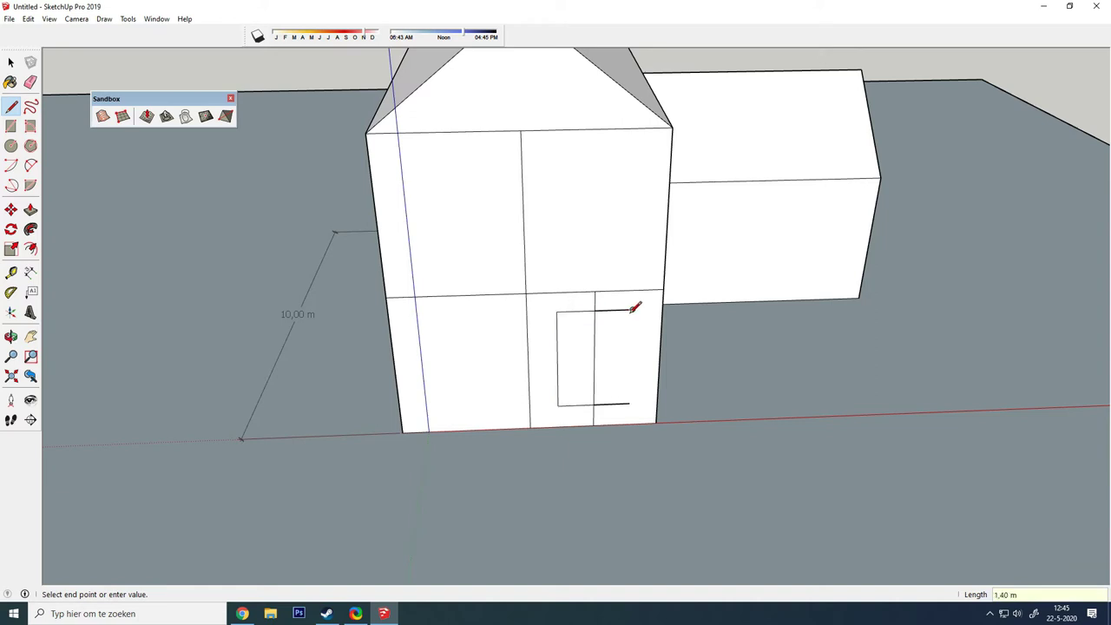
pyautogui.click(633, 309)
pyautogui.click(630, 404)
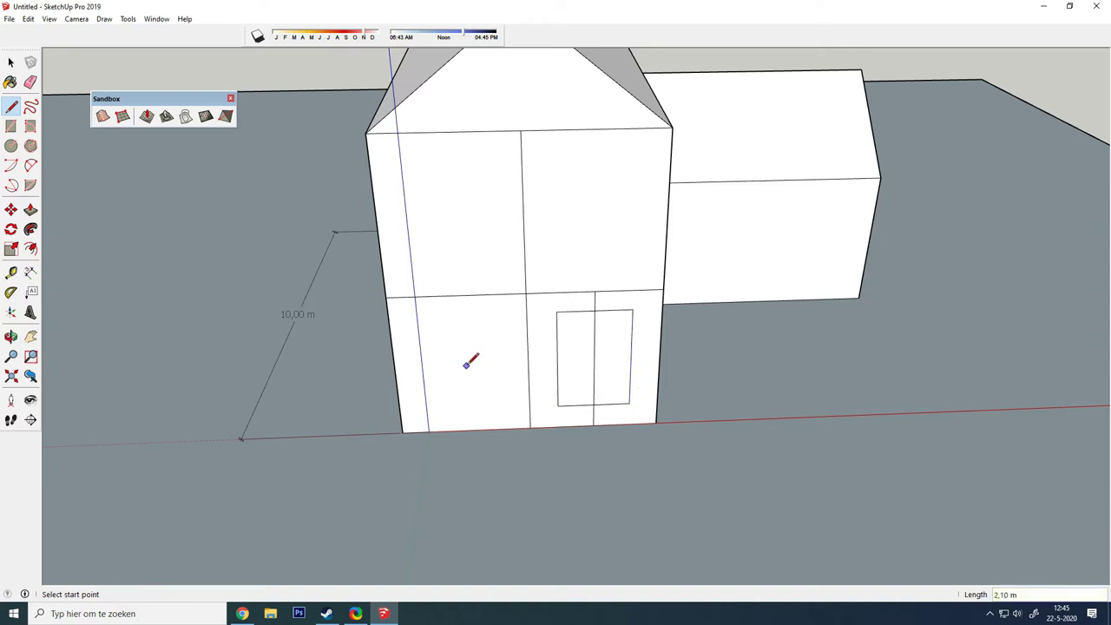
pyautogui.press('space')
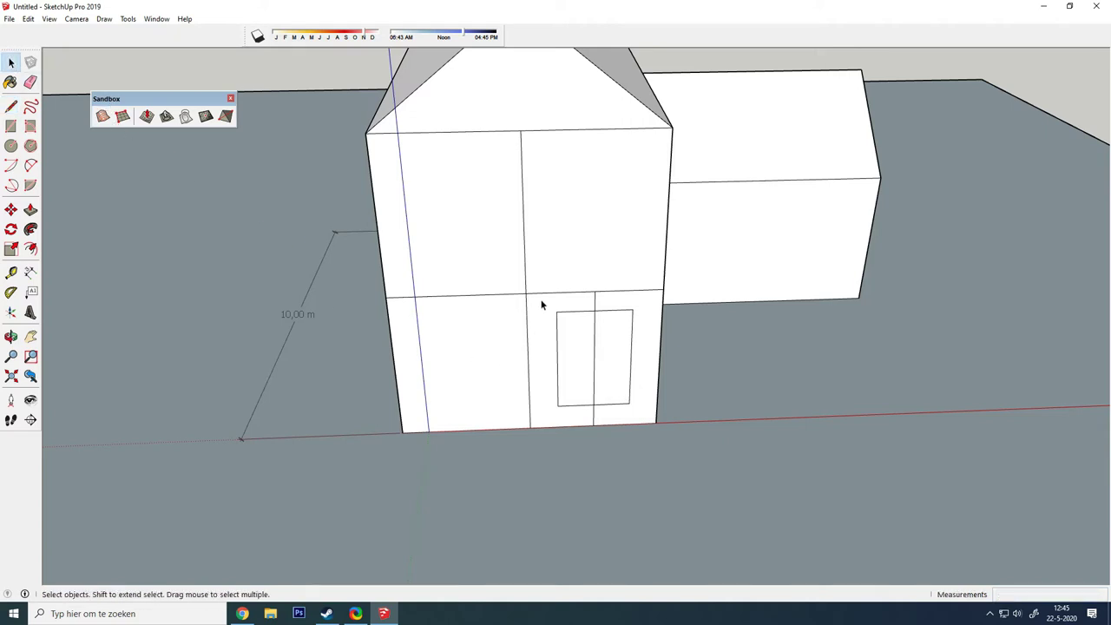
# - Copy and paste the gable window outline, leaving the copy on the ground plane
pyautogui.moveTo(540, 303); pyautogui.dragTo(640, 426)
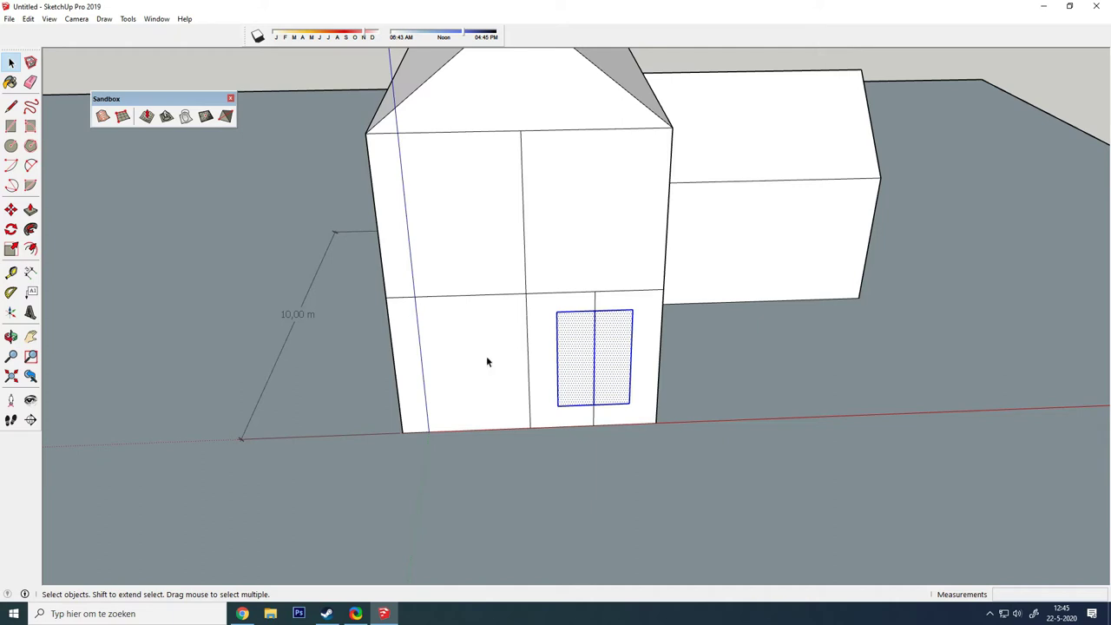
pyautogui.click(10, 209)
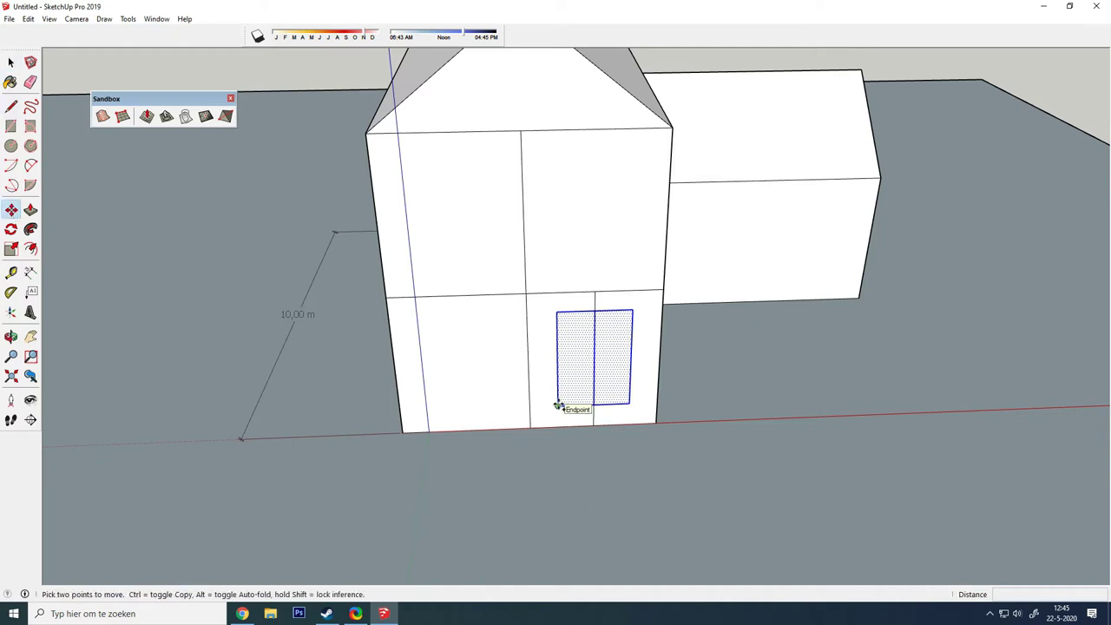
pyautogui.hotkey('ctrl', 'c')
pyautogui.hotkey('ctrl', 'v')
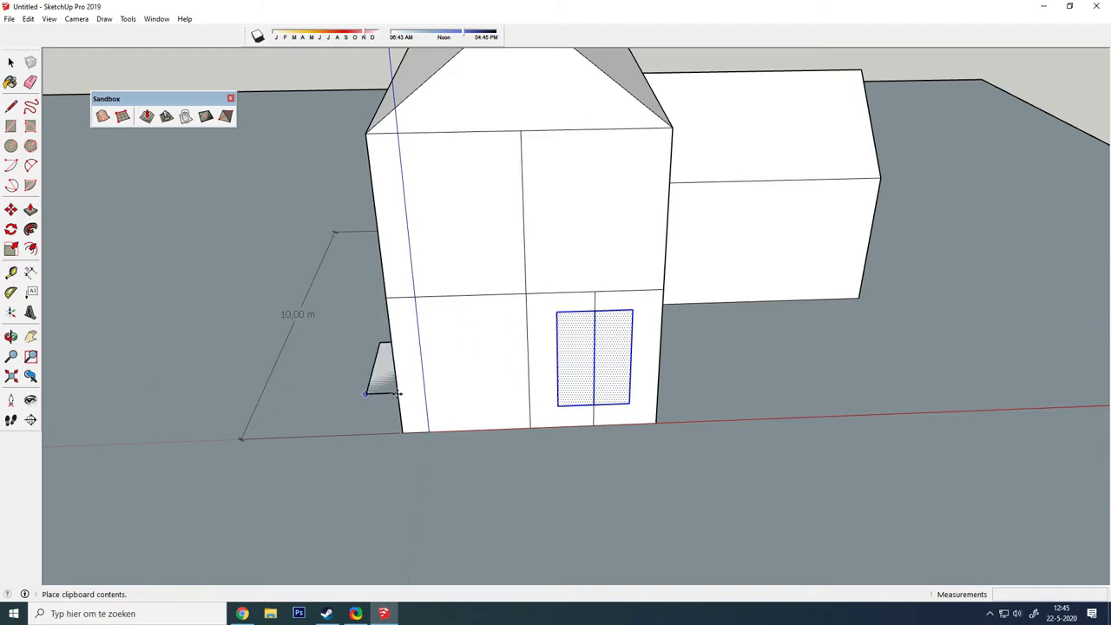
pyautogui.scroll(-3, 257, 476)
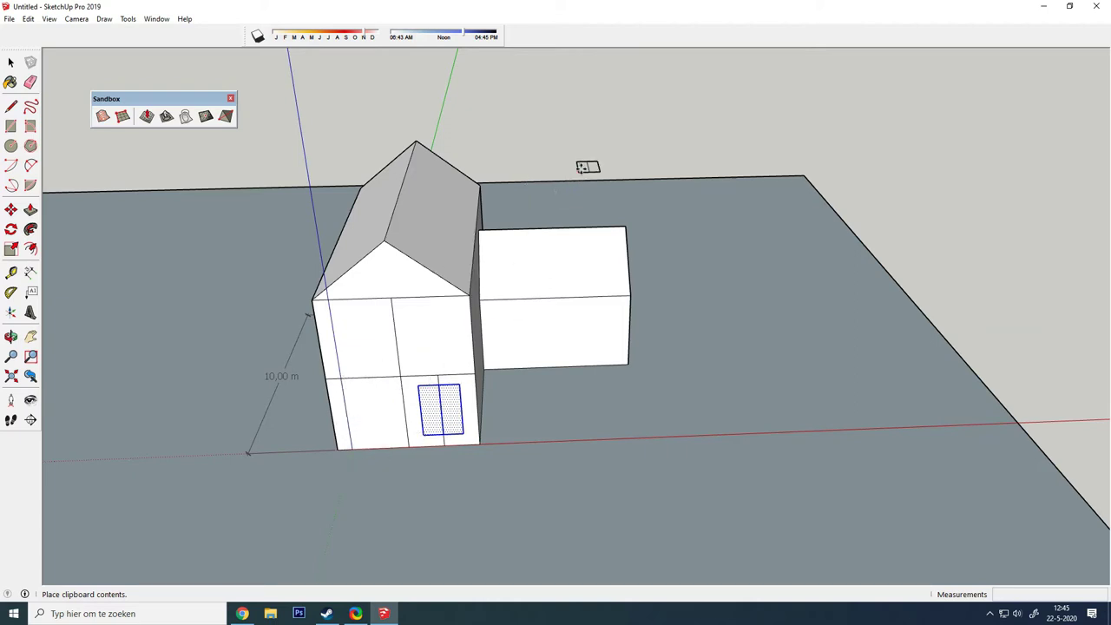
pyautogui.click(587, 161)
pyautogui.click(587, 162)
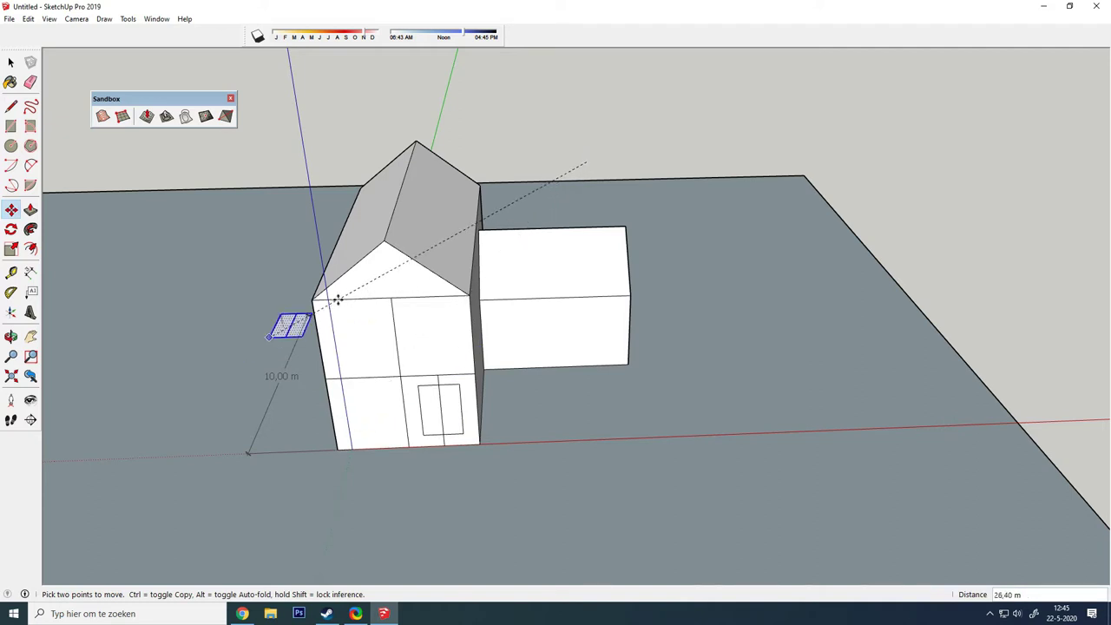
pyautogui.press('Escape')
pyautogui.scroll(3, 318, 415)
pyautogui.scroll(2, 514, 340)
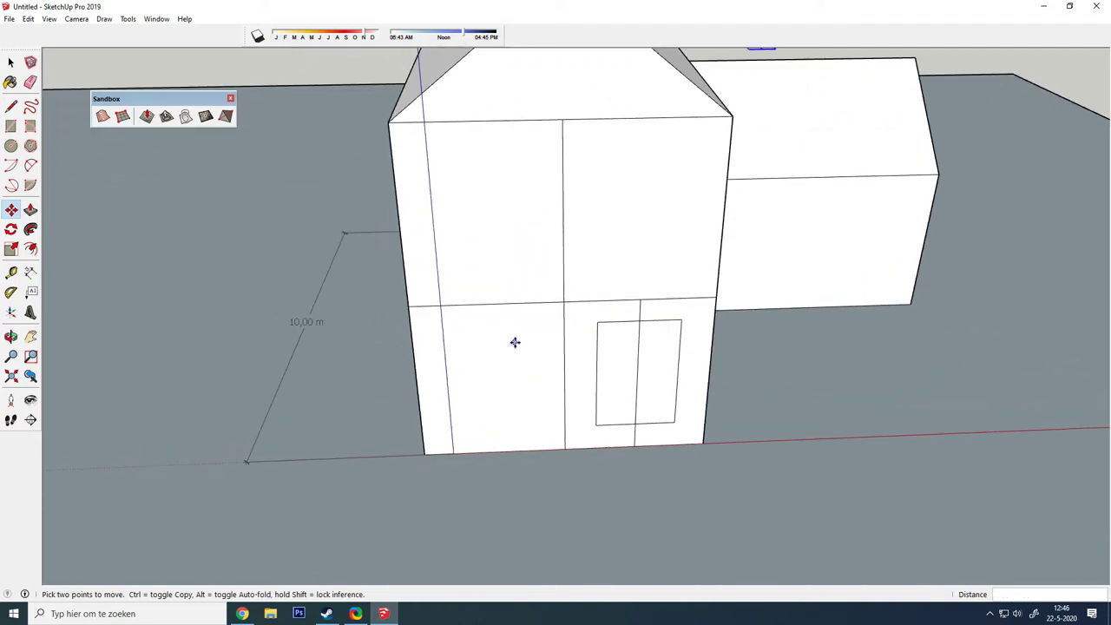
# - Draw a line along the gable window's bottom edge
pyautogui.press('l')
pyautogui.scroll(2, 599, 439)
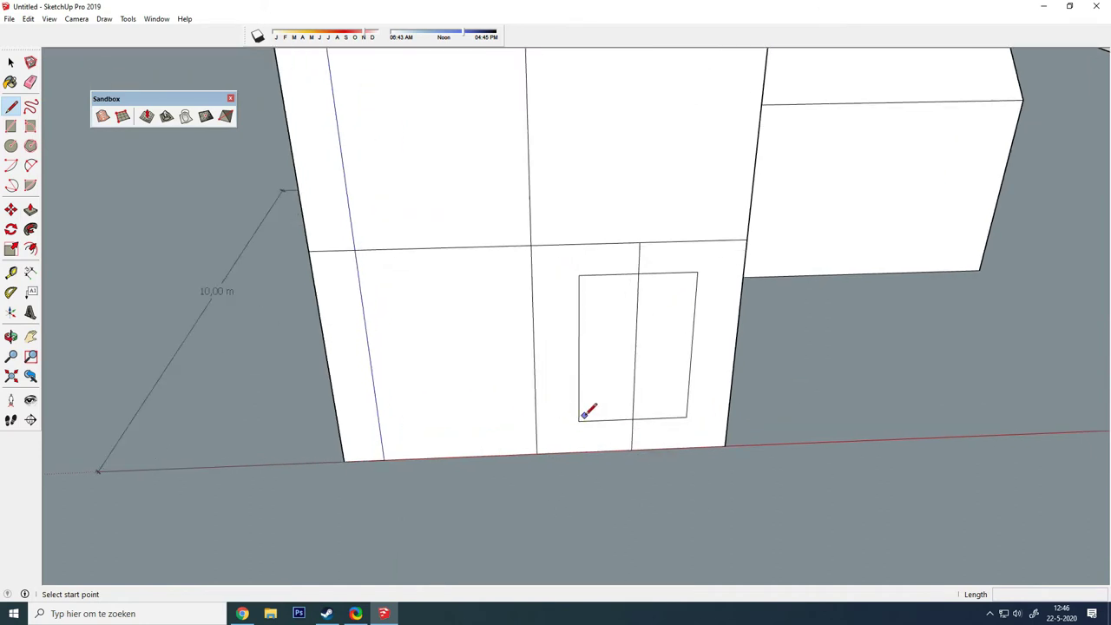
pyautogui.click(580, 421)
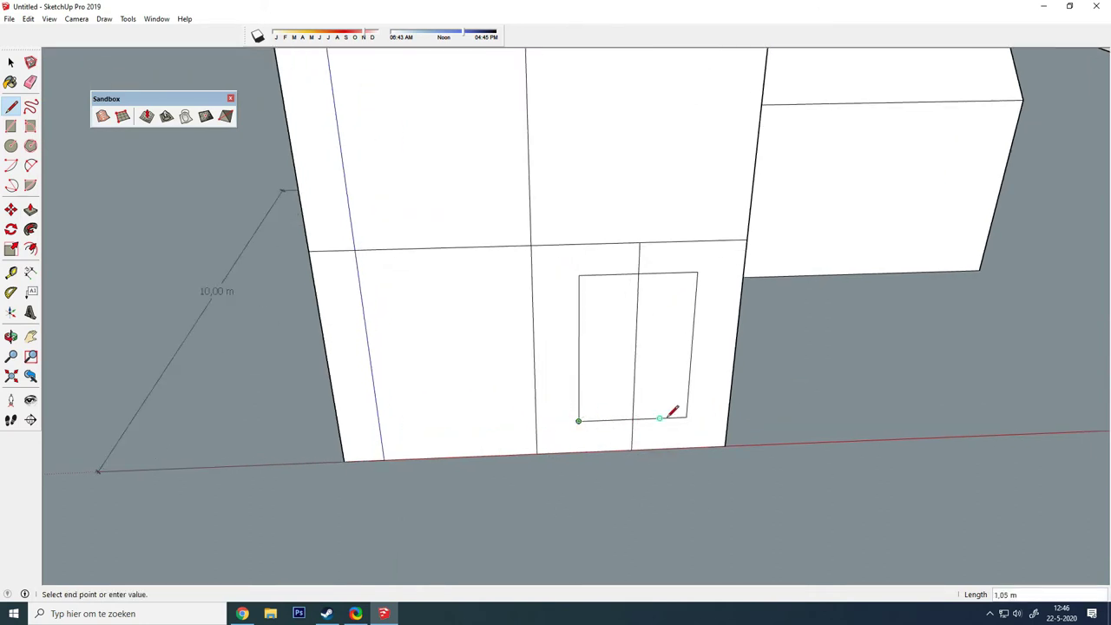
pyautogui.click(636, 419)
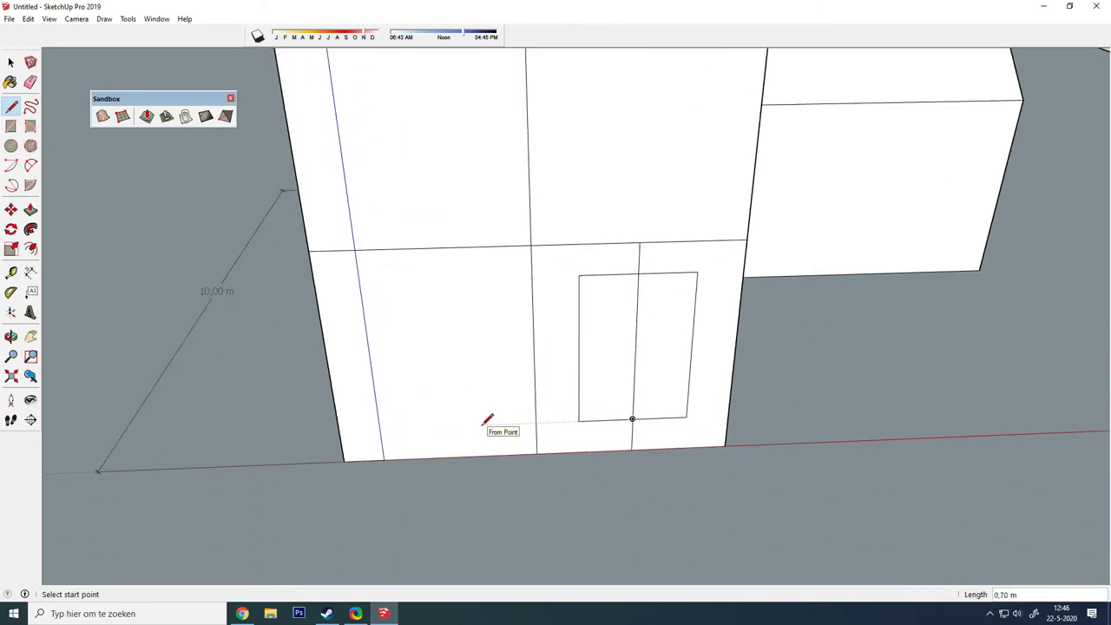
# - Outline a second ground-floor opening on the left of the gable wall
pyautogui.click(421, 248)
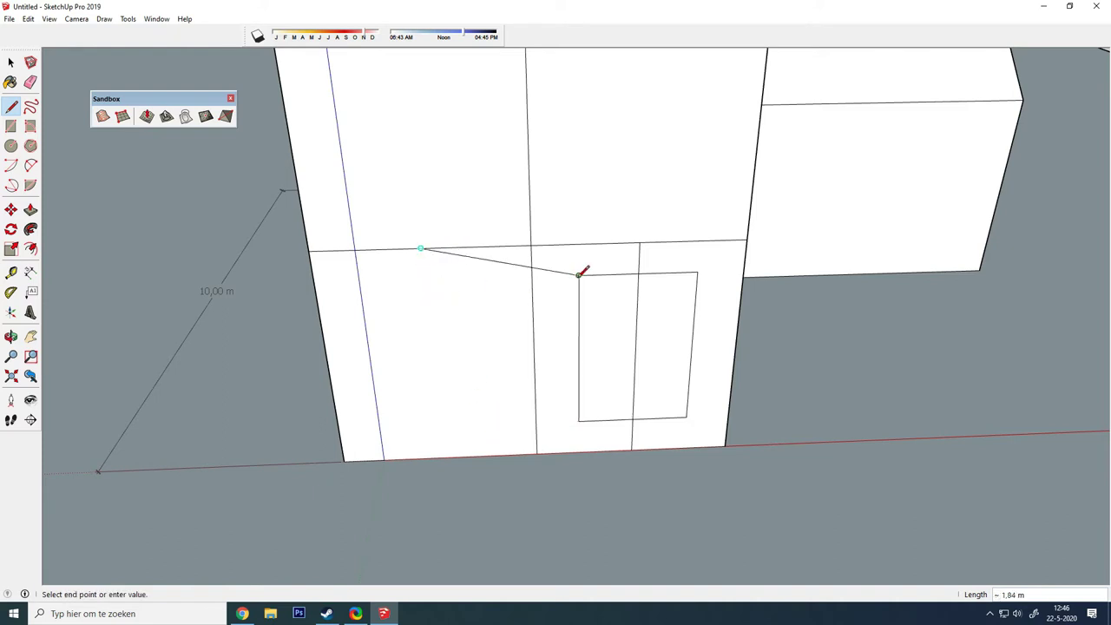
pyautogui.click(423, 280)
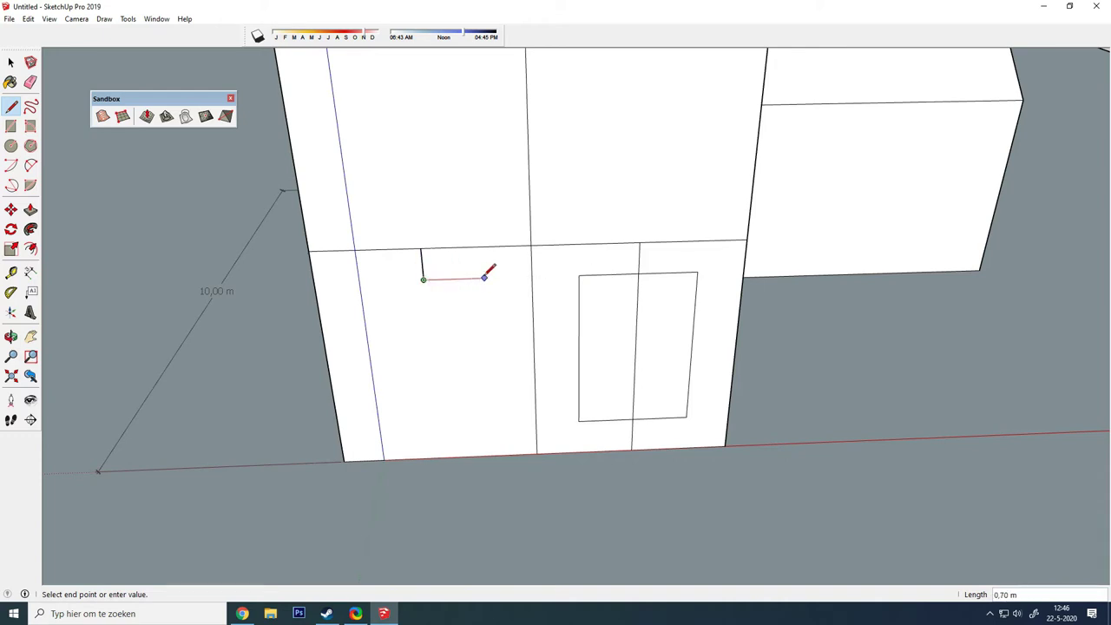
pyautogui.click(485, 278)
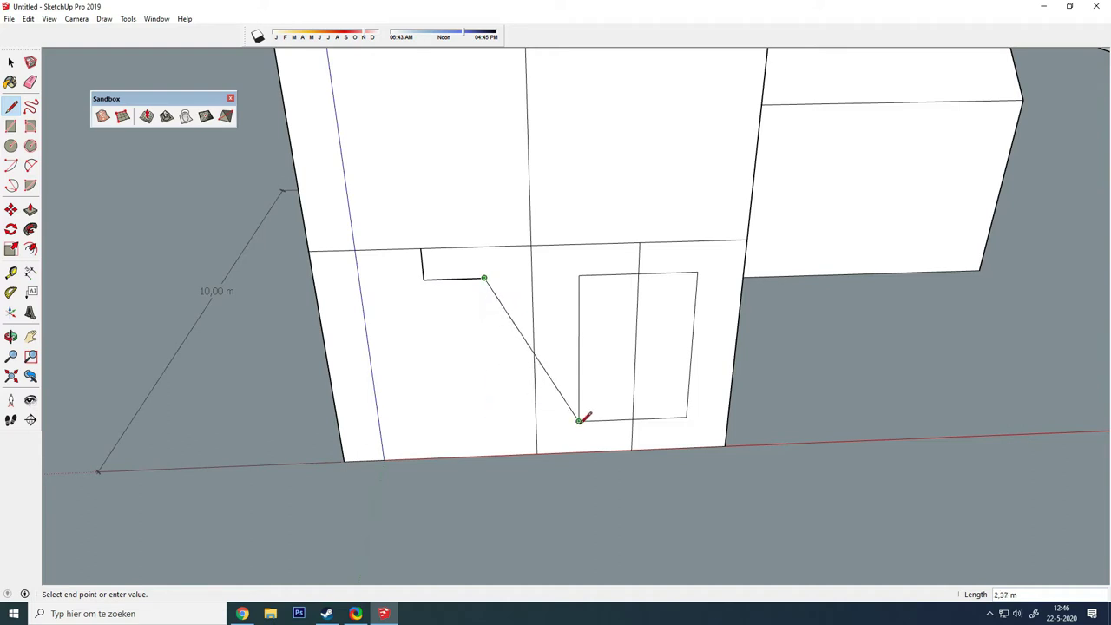
pyautogui.click(492, 424)
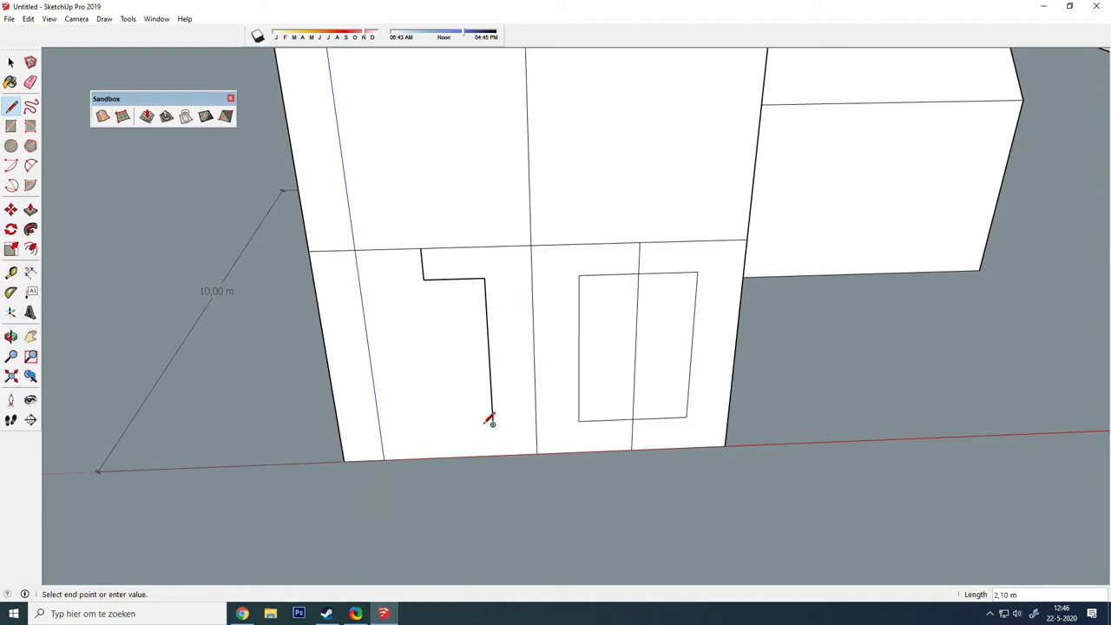
pyautogui.click(382, 428)
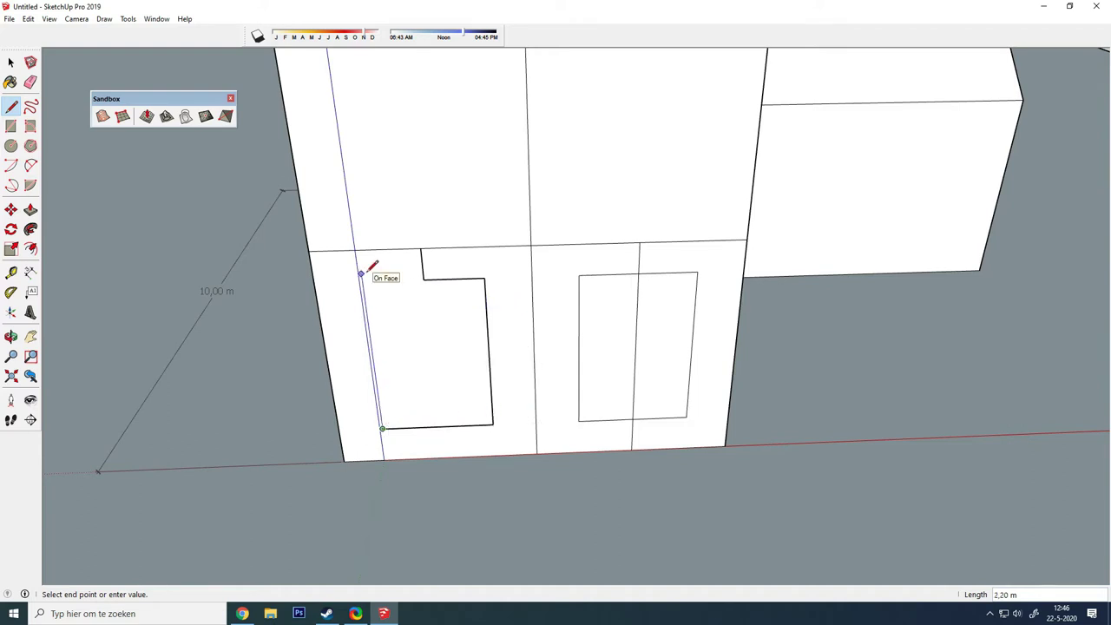
pyautogui.click(362, 280)
pyautogui.click(424, 279)
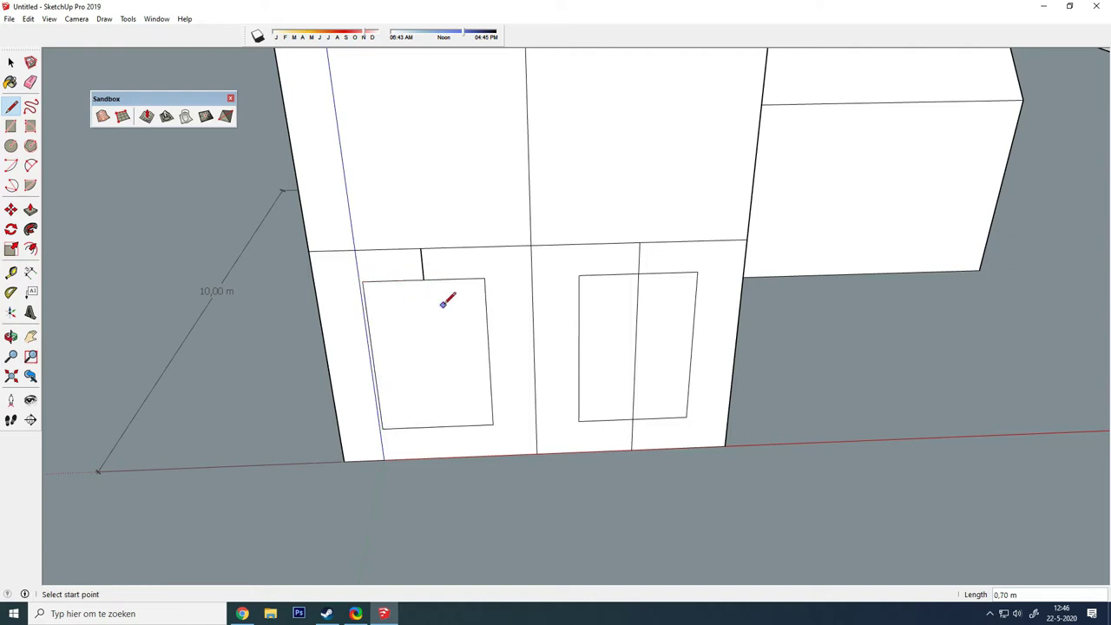
# - Draw offset lines up from the left opening and trace the upper-left window rectangle
pyautogui.click(421, 248)
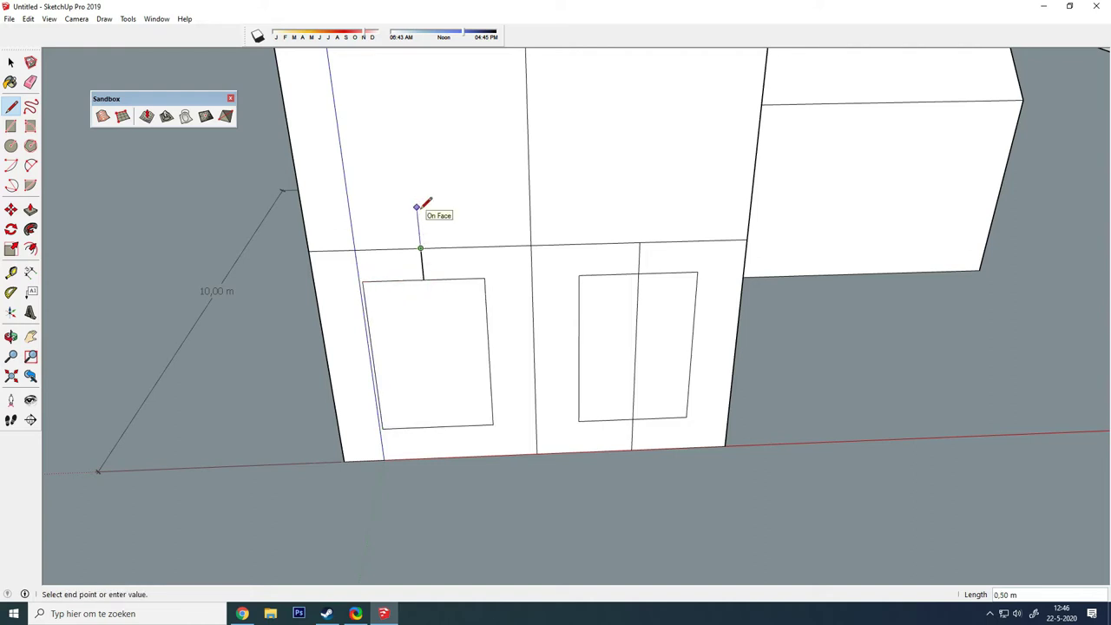
pyautogui.click(417, 207)
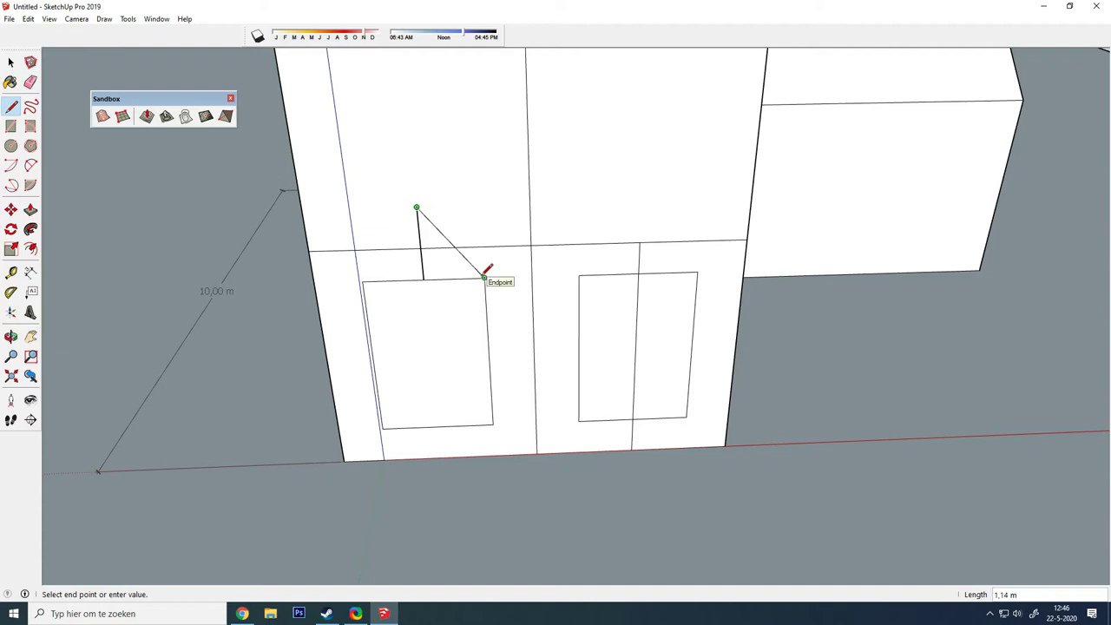
pyautogui.click(480, 205)
pyautogui.press('Escape')
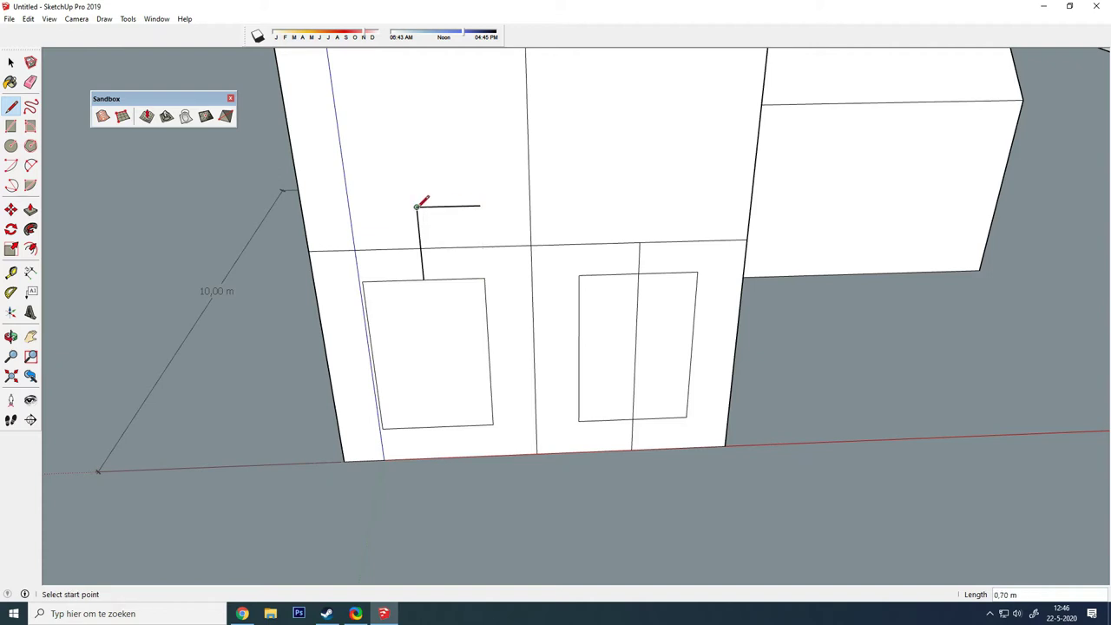
pyautogui.click(416, 206)
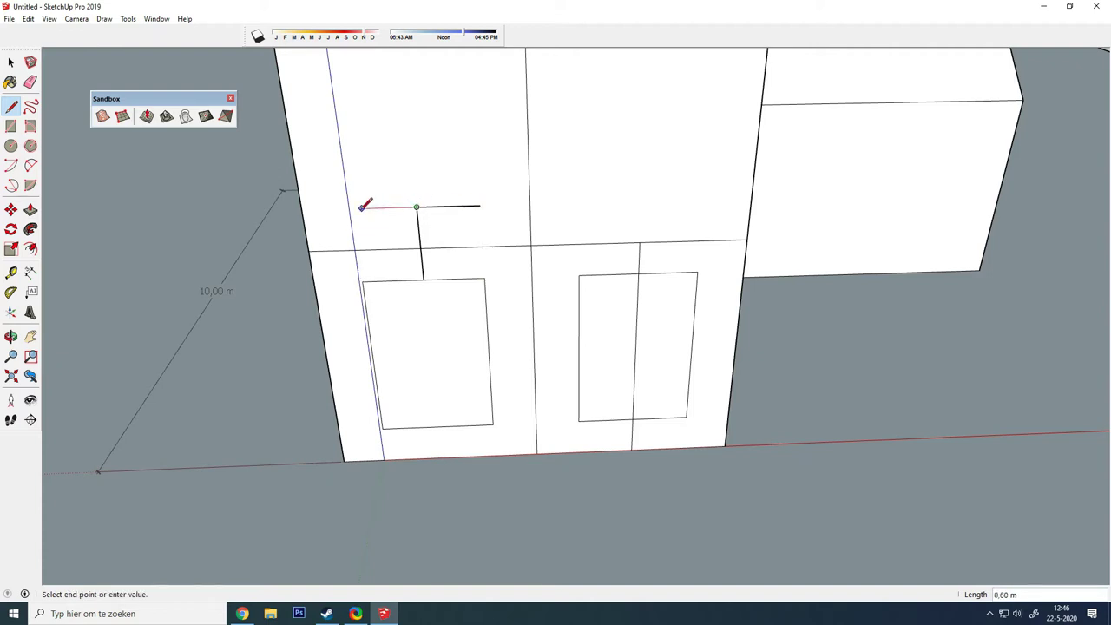
pyautogui.scroll(-3, 392, 235)
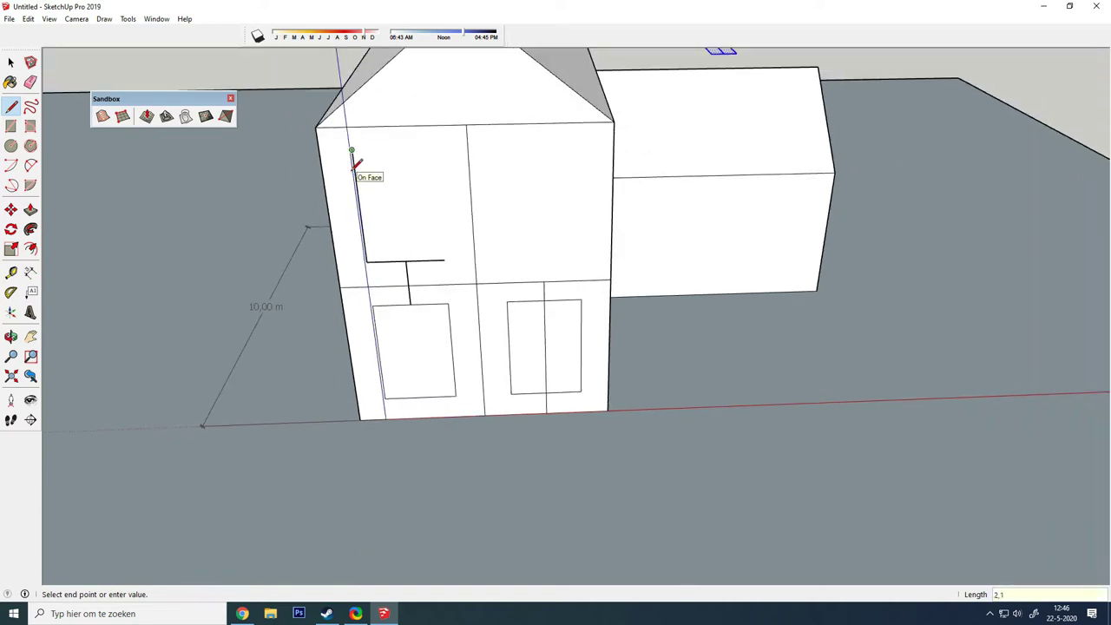
pyautogui.click(352, 149)
pyautogui.click(436, 149)
pyautogui.click(443, 258)
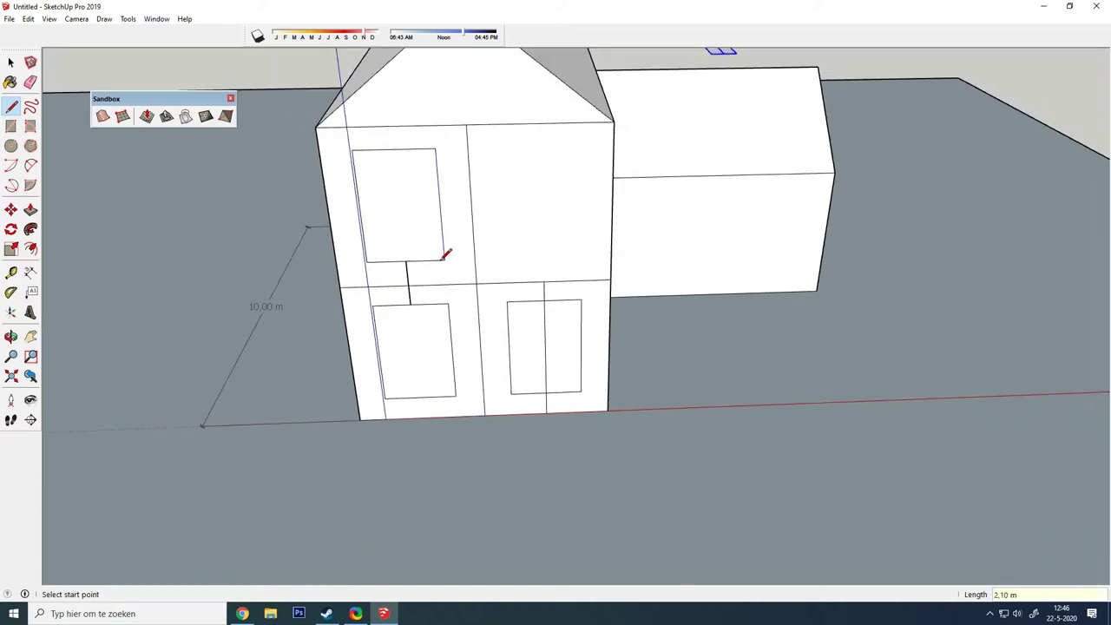
# - Outline the upper-right window using 0.5 m vertical and 0.7 m horizontal offsets
pyautogui.click(545, 281)
pyautogui.scroll(1, 548, 252)
pyautogui.scroll(1, 549, 251)
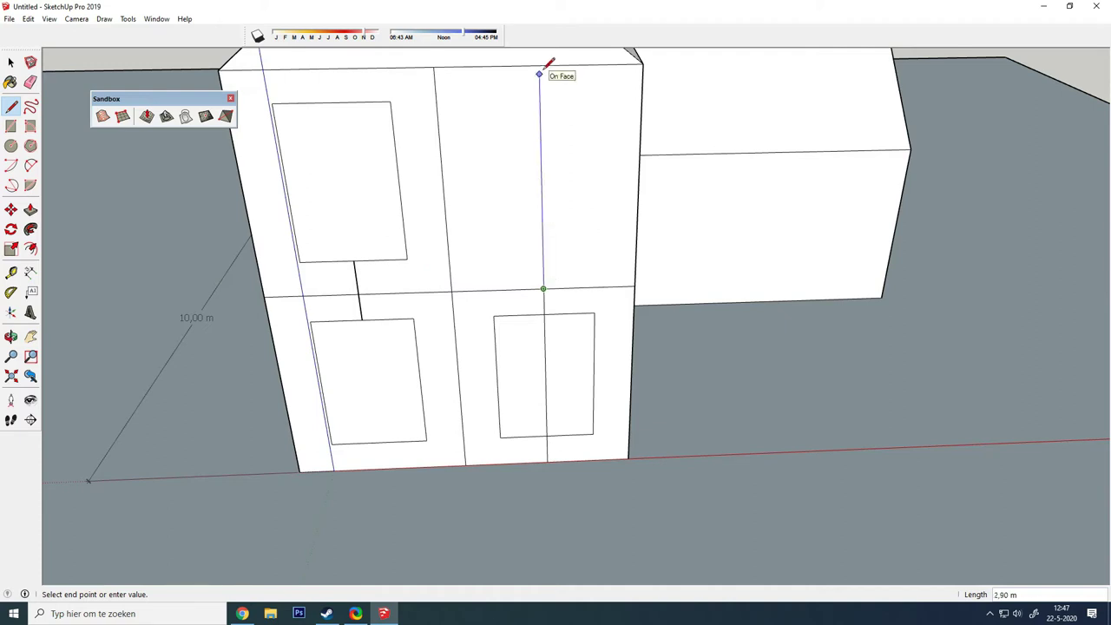
pyautogui.write('0,7')
pyautogui.press('Return')
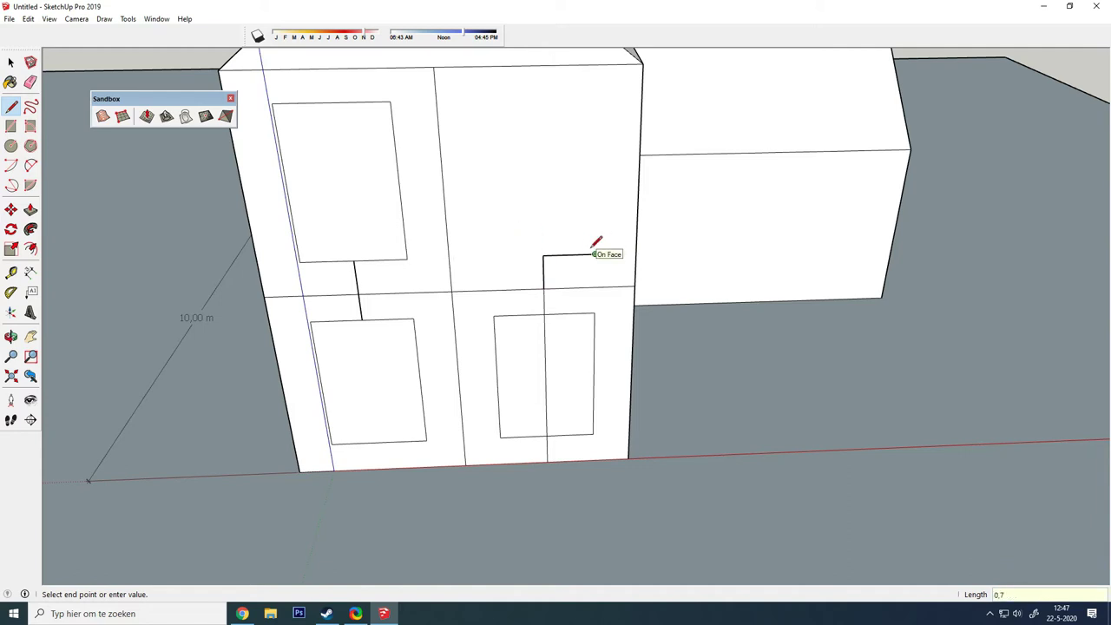
pyautogui.press('Return')
pyautogui.click(596, 98)
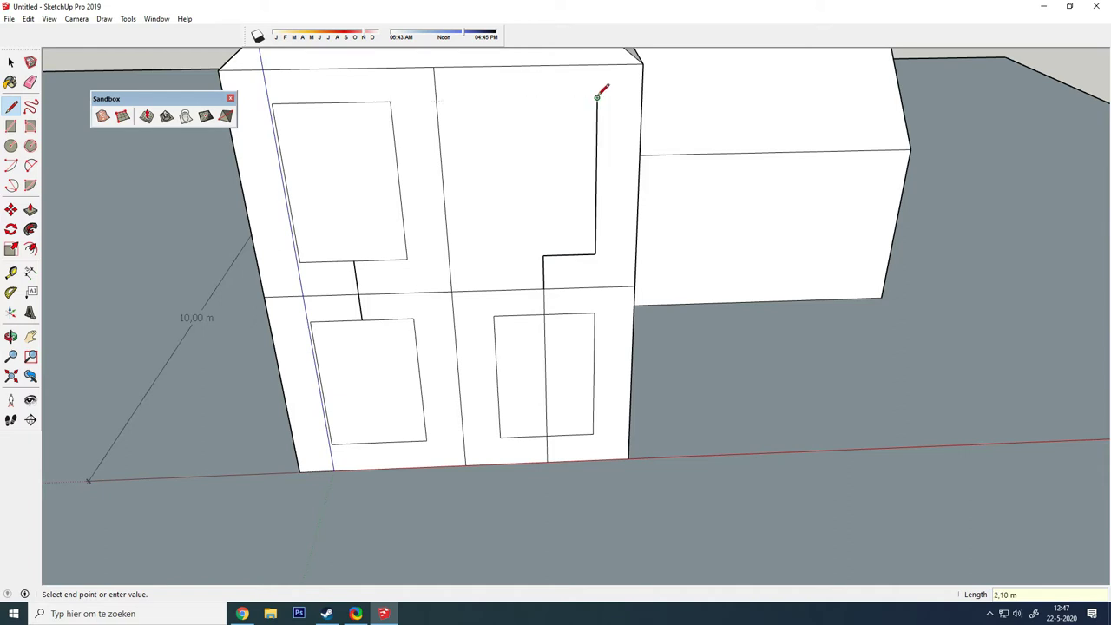
pyautogui.click(482, 100)
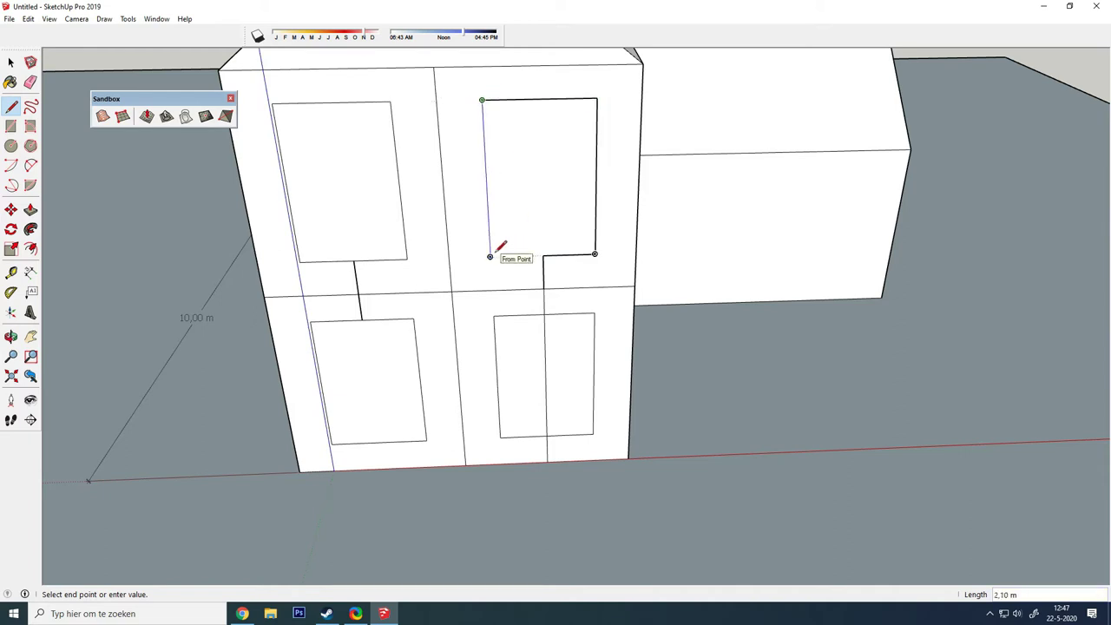
pyautogui.click(490, 256)
# - Erase the connector lines and the dividers inside the lower-right and central openings
pyautogui.click(30, 82)
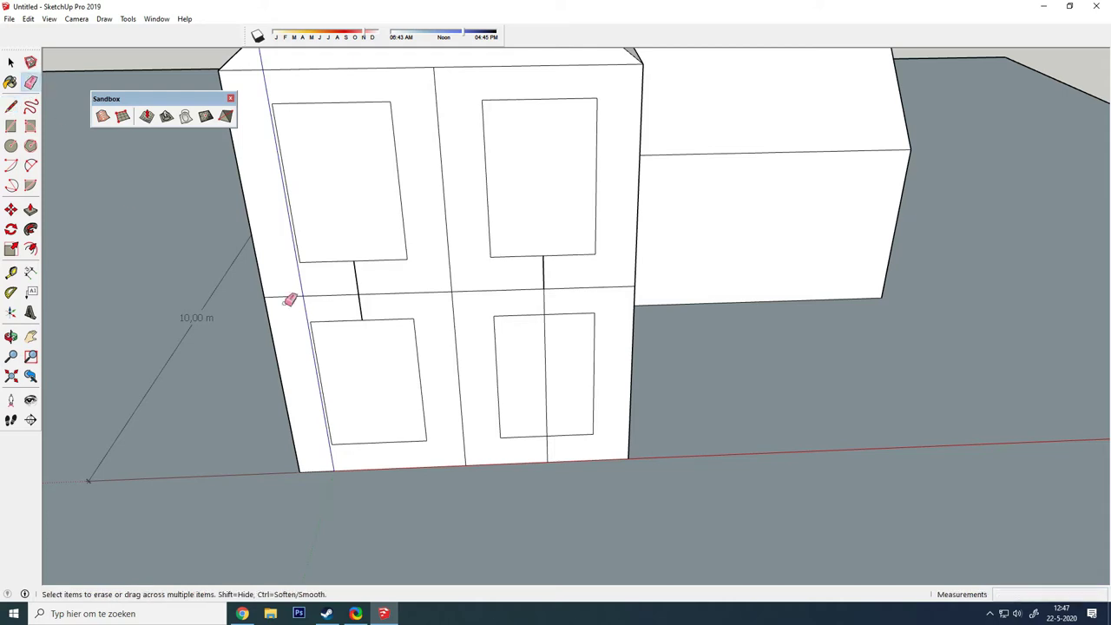
pyautogui.click(370, 277)
pyautogui.click(545, 301)
pyautogui.click(10, 105)
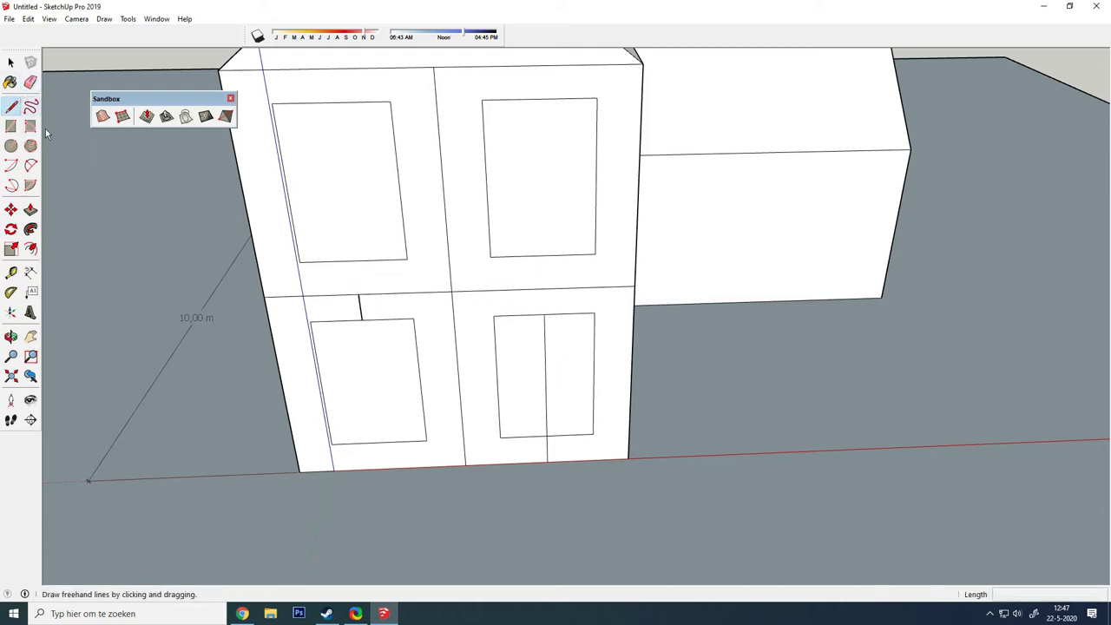
pyautogui.click(543, 315)
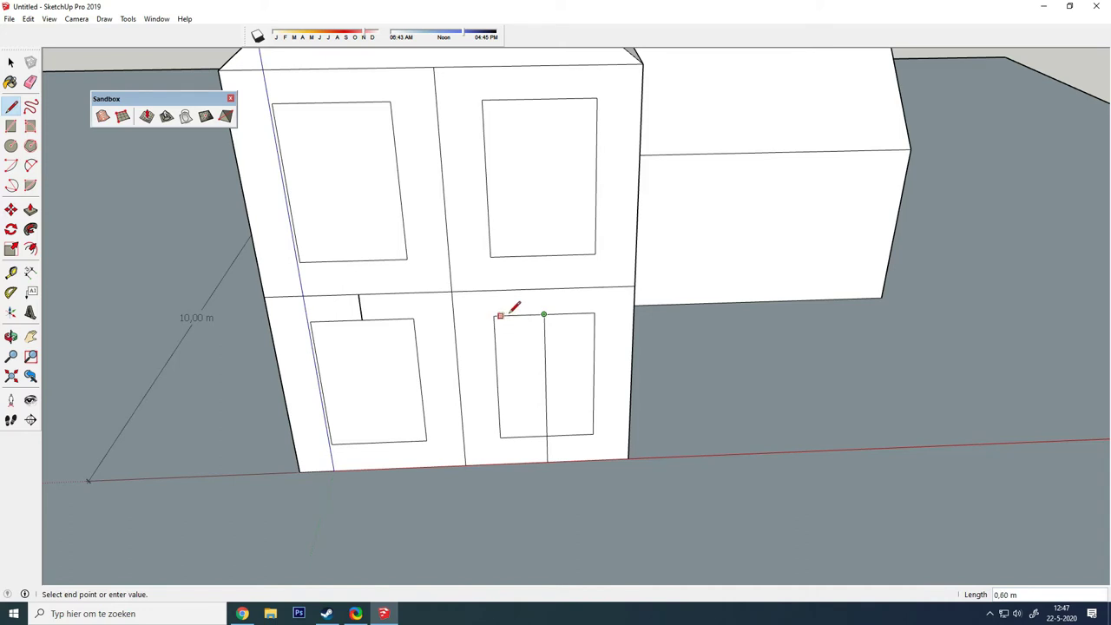
pyautogui.press('Escape')
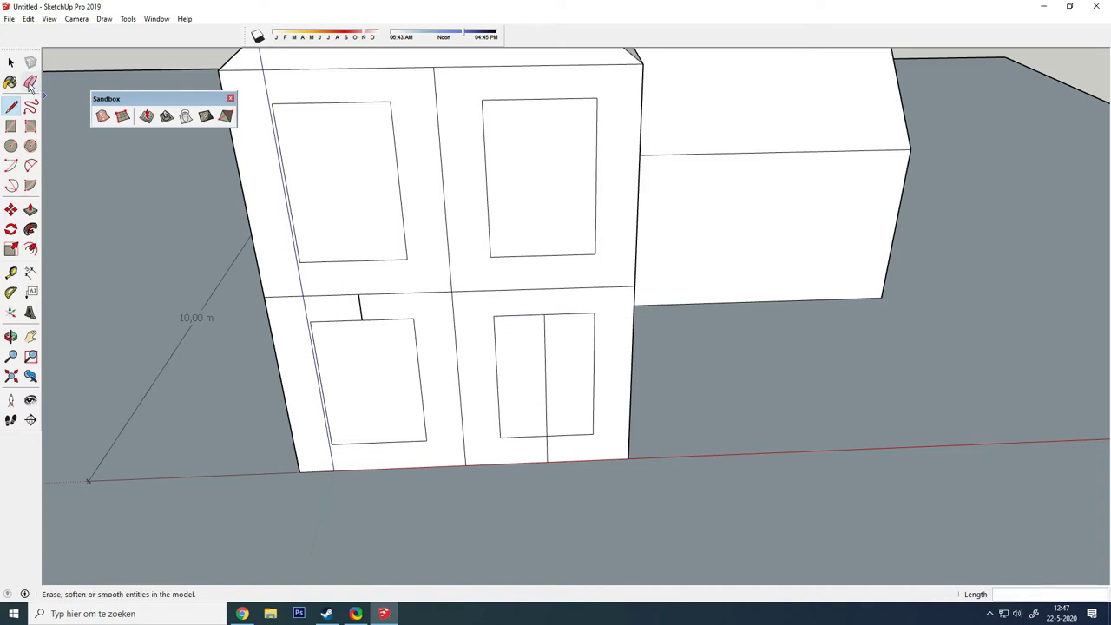
pyautogui.click(30, 81)
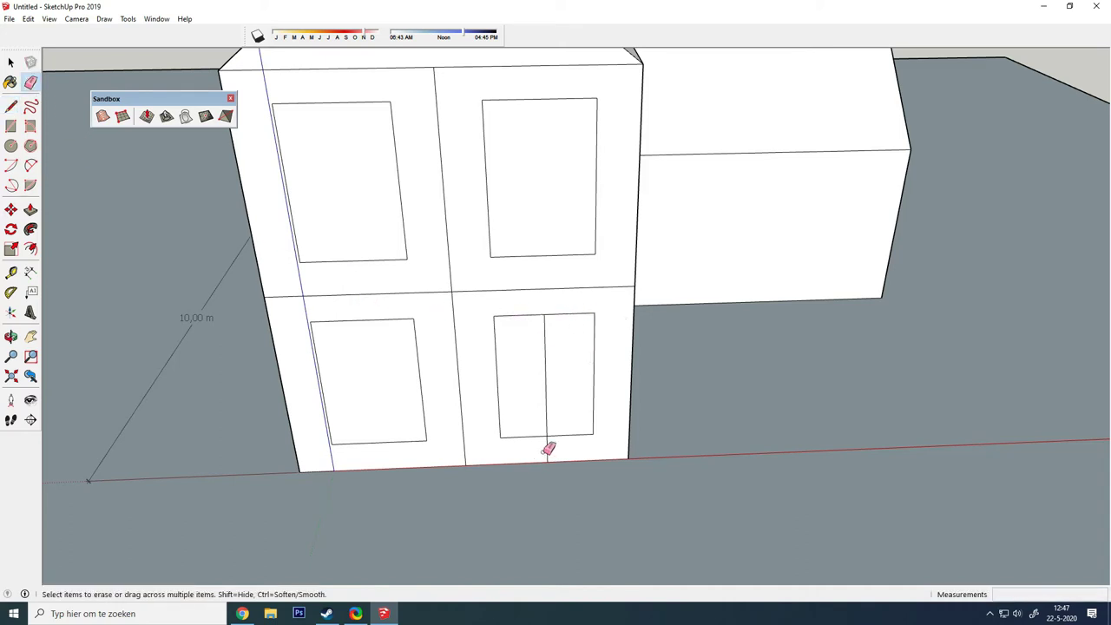
pyautogui.moveTo(561, 393); pyautogui.dragTo(398, 393)
pyautogui.moveTo(458, 284); pyautogui.dragTo(635, 265)
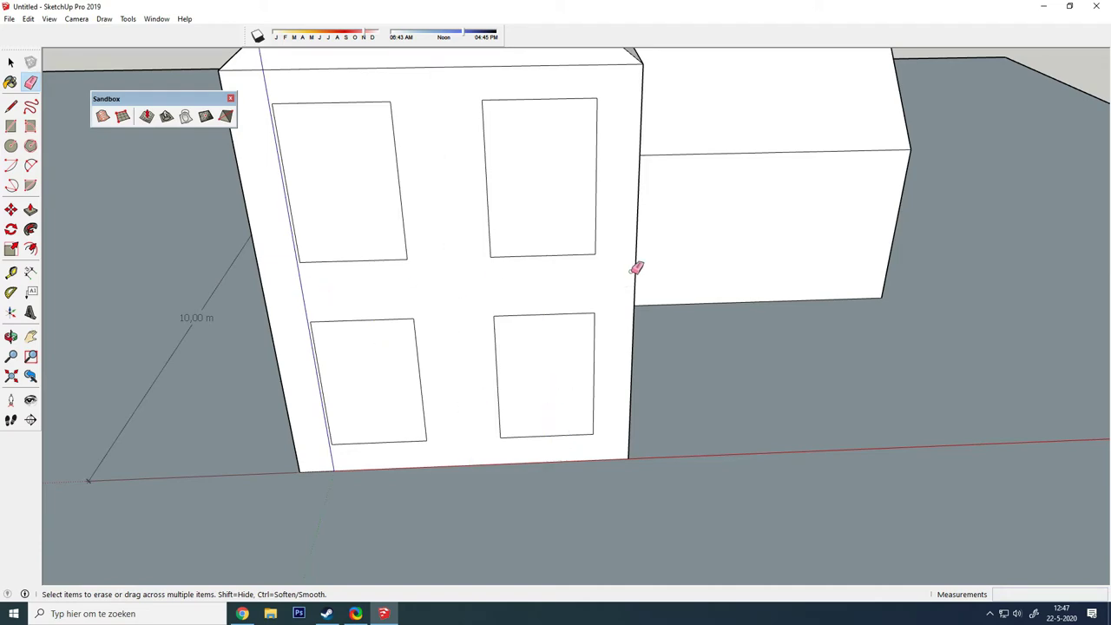
# - Erase the door dividers and the 0,50 m, 0,70 m and 0,40 m dimensions
pyautogui.scroll(-5, 742, 272)
pyautogui.moveTo(376, 295)
pyautogui.mouseDown(button='middle')
pyautogui.moveTo(805, 268)
pyautogui.moveTo(563, 236)
pyautogui.mouseUp(button='middle')
pyautogui.scroll(3, 434, 228)
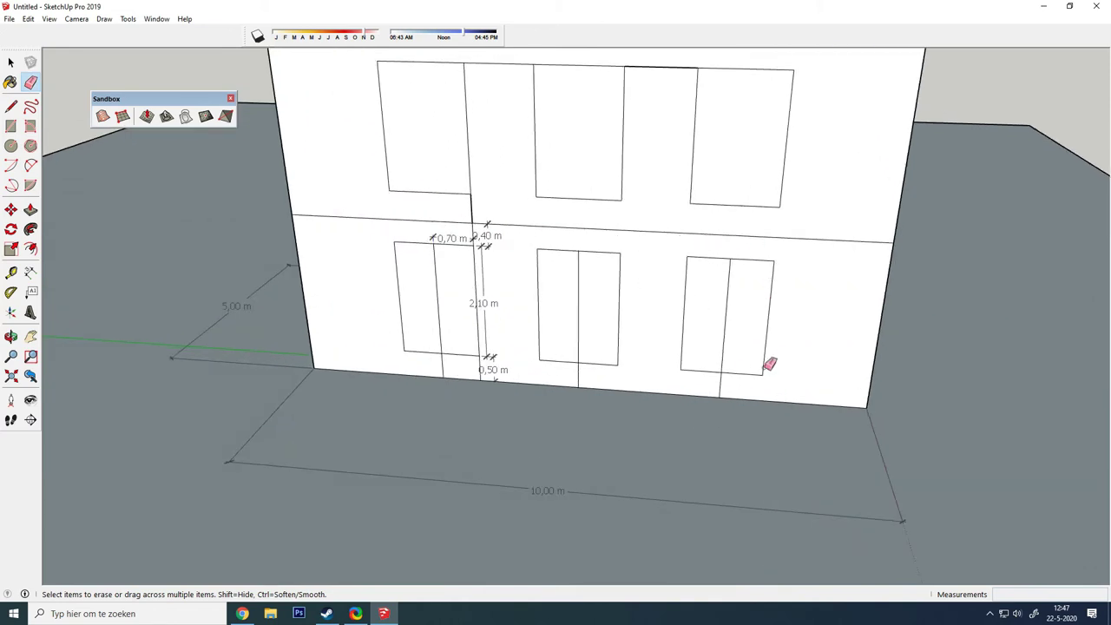
pyautogui.click(726, 337)
pyautogui.click(578, 341)
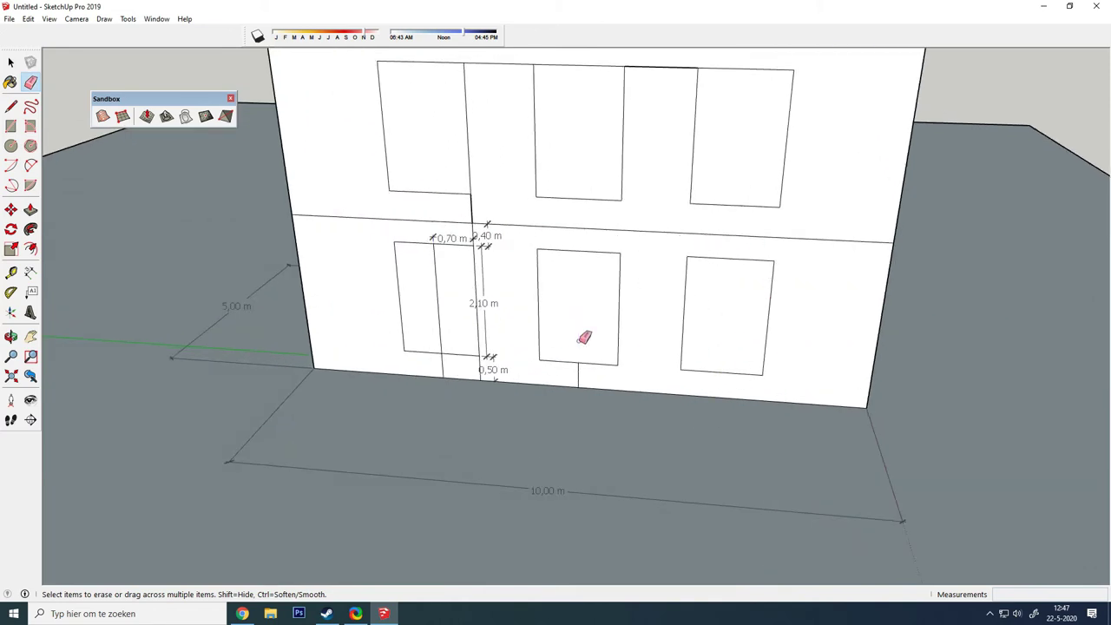
pyautogui.click(579, 376)
pyautogui.moveTo(442, 368)
pyautogui.mouseDown()
pyautogui.moveTo(471, 370)
pyautogui.moveTo(441, 317)
pyautogui.mouseUp()
pyautogui.moveTo(448, 243)
pyautogui.mouseDown()
pyautogui.moveTo(440, 283)
pyautogui.moveTo(460, 274)
pyautogui.mouseUp()
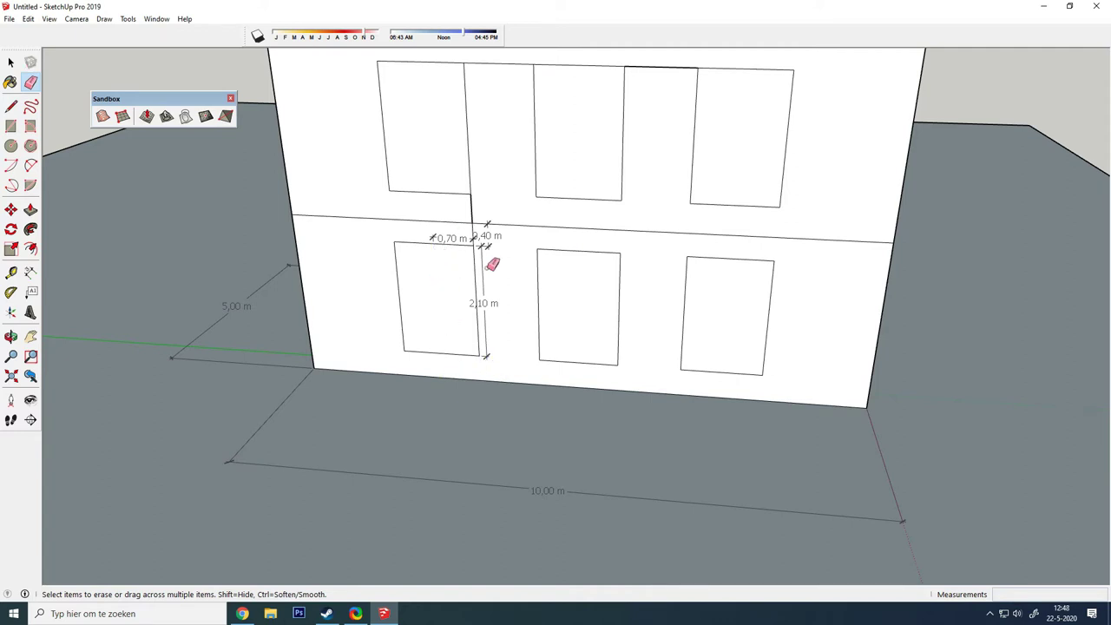
pyautogui.moveTo(489, 233); pyautogui.dragTo(475, 203)
pyautogui.click(473, 208)
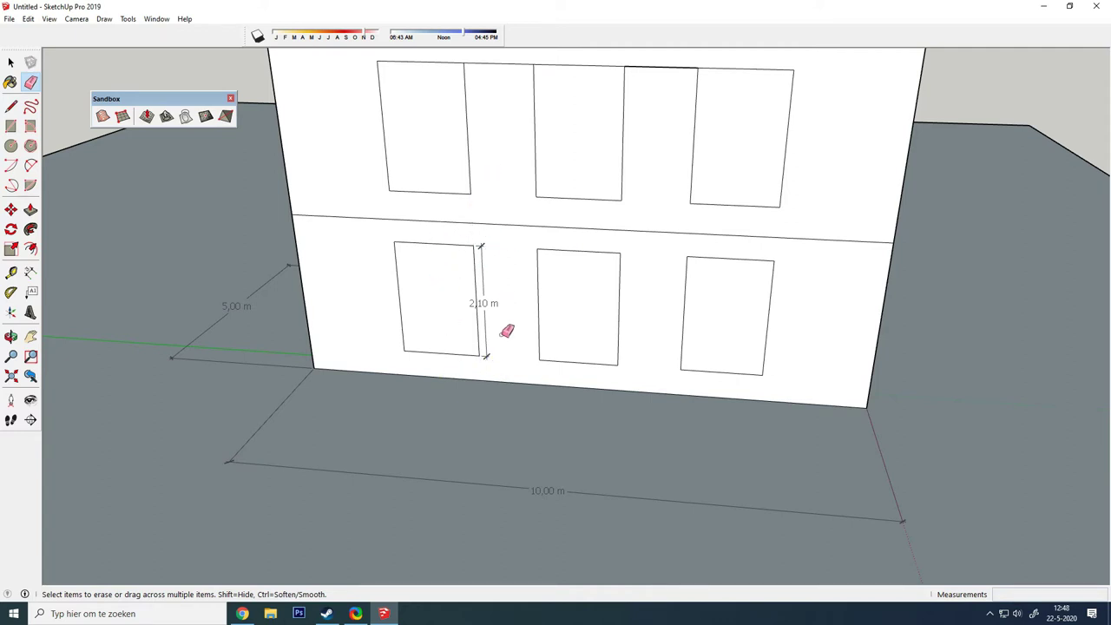
# - Erase the last connector lines between the upper window tops, then return to Select
pyautogui.moveTo(506, 325); pyautogui.dragTo(494, 116, button='middle')
pyautogui.click(496, 115)
pyautogui.click(627, 119)
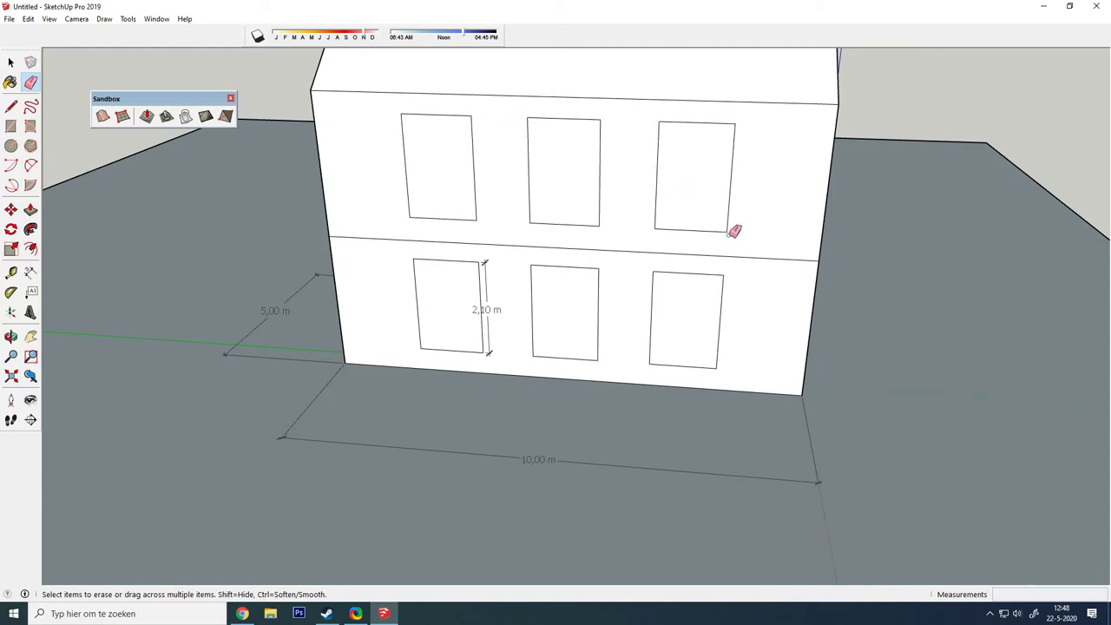
pyautogui.scroll(3, 472, 303)
pyautogui.press('space')
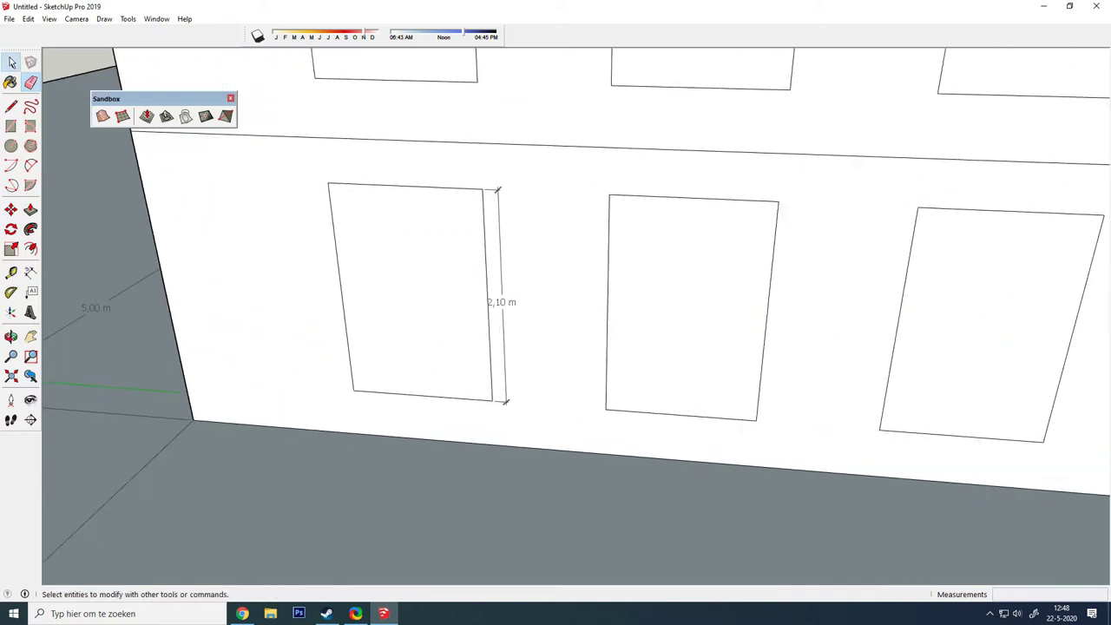
pyautogui.scroll(-2, 471, 261)
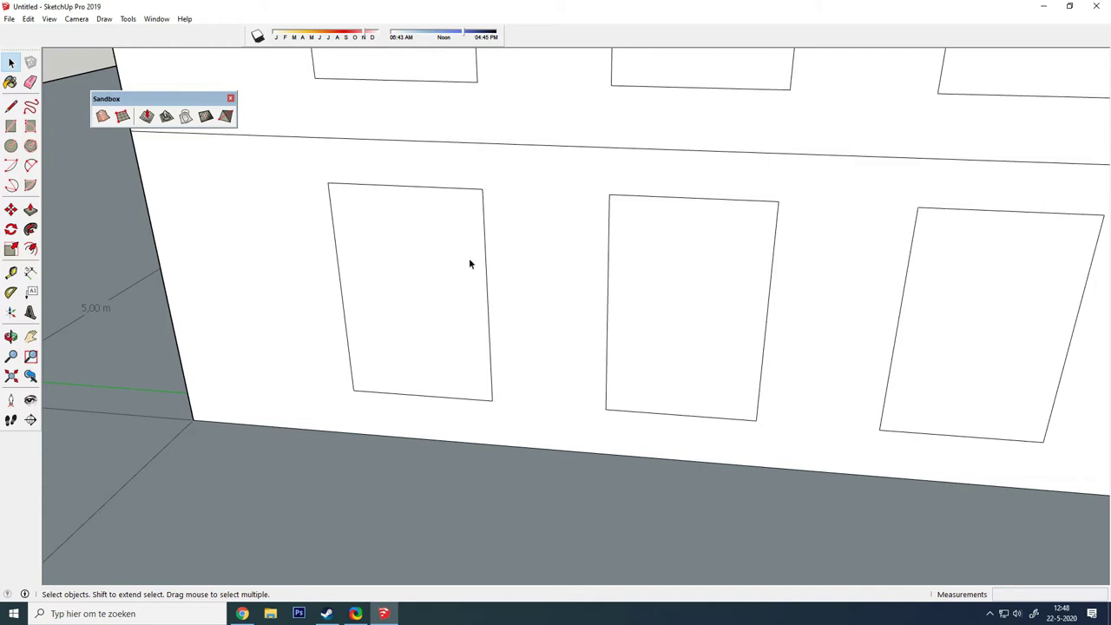
pyautogui.scroll(-3, 578, 298)
# - Draw guide lines on the gable wall: a 5,00 m edge, 2,50 m horizontal, 3,00 m vertical
pyautogui.scroll(-3, 350, 297)
pyautogui.moveTo(350, 298)
pyautogui.mouseDown(button='middle')
pyautogui.moveTo(475, 269)
pyautogui.moveTo(811, 330)
pyautogui.mouseUp(button='middle')
pyautogui.click(11, 106)
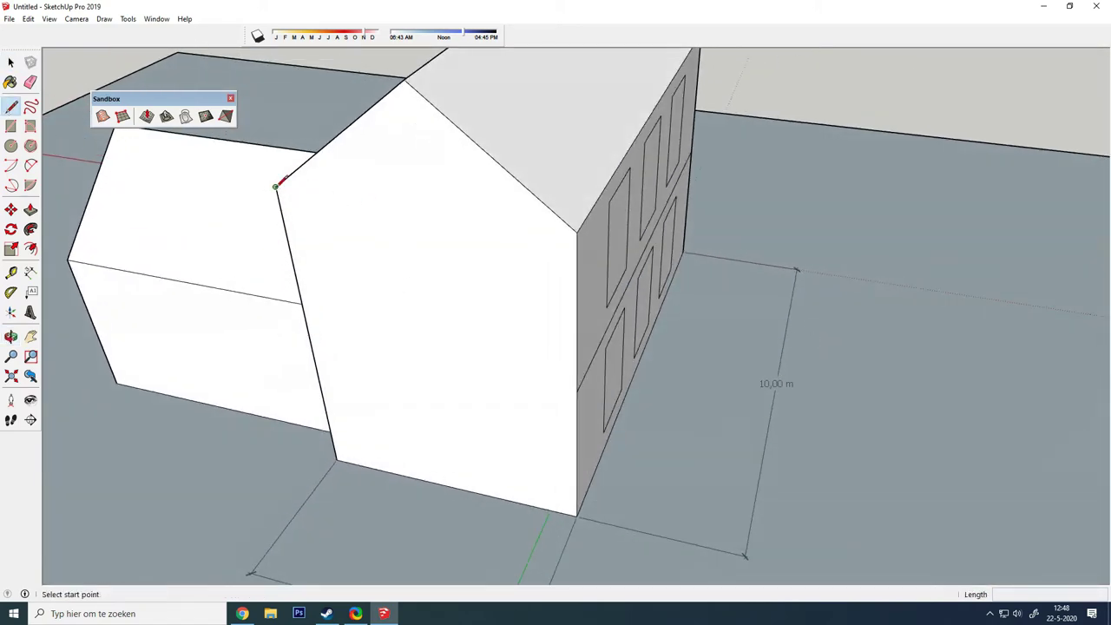
pyautogui.click(276, 185)
pyautogui.click(576, 232)
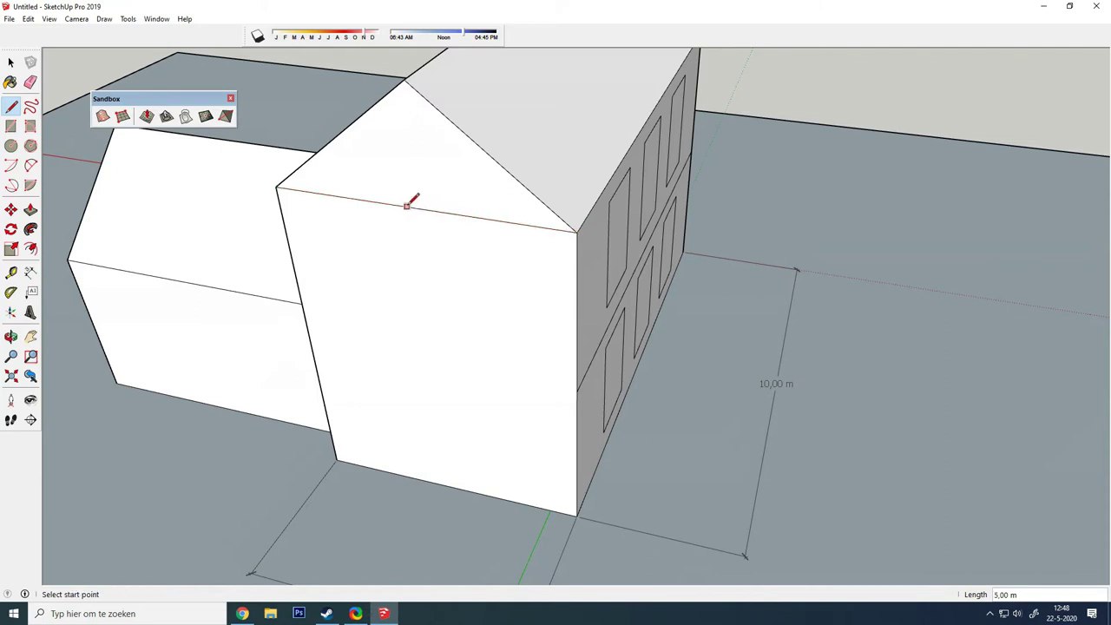
pyautogui.click(418, 209)
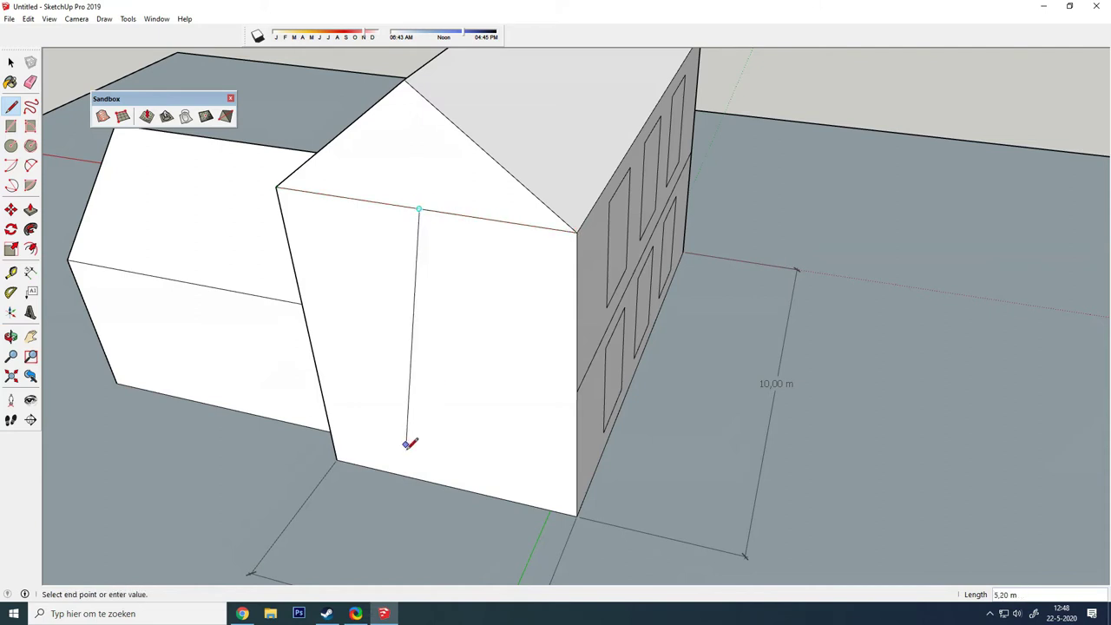
pyautogui.click(451, 480)
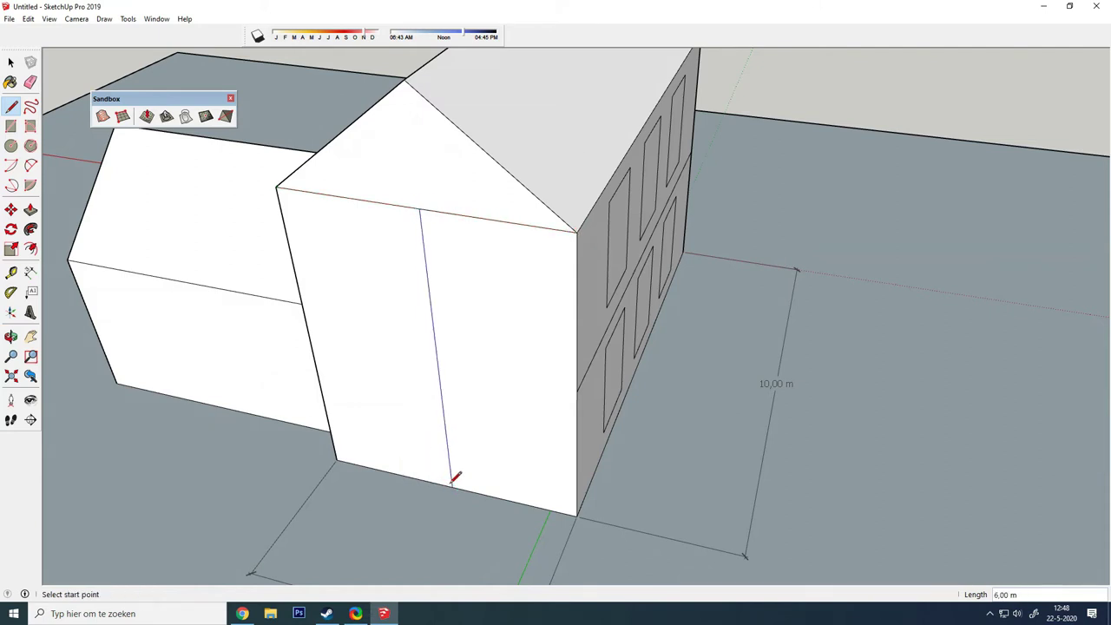
pyautogui.click(439, 365)
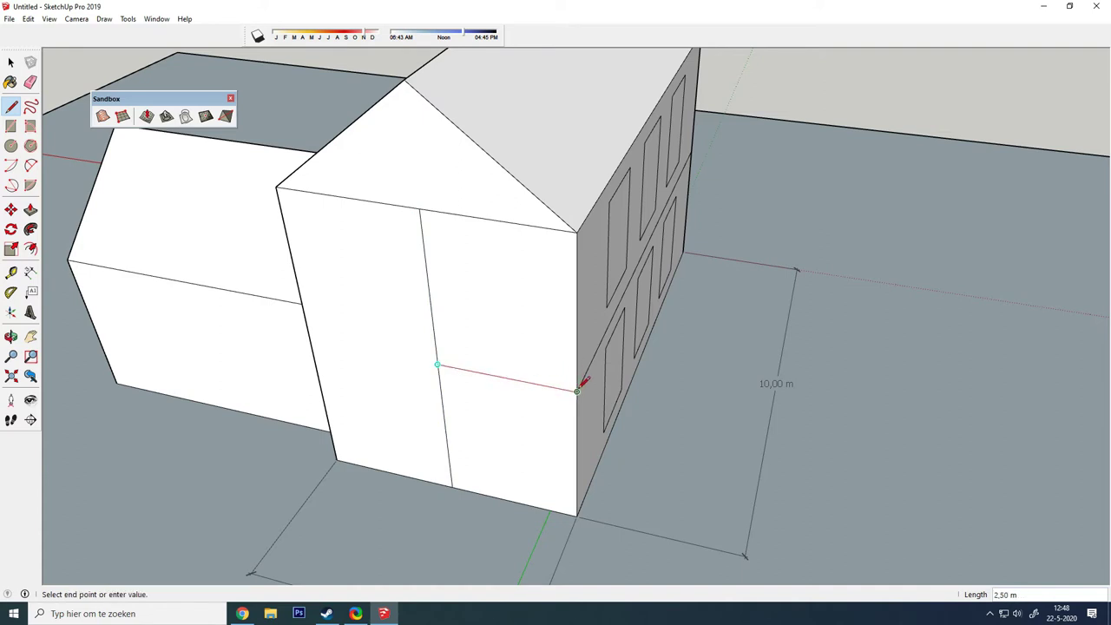
pyautogui.click(578, 391)
pyautogui.click(438, 364)
pyautogui.click(311, 339)
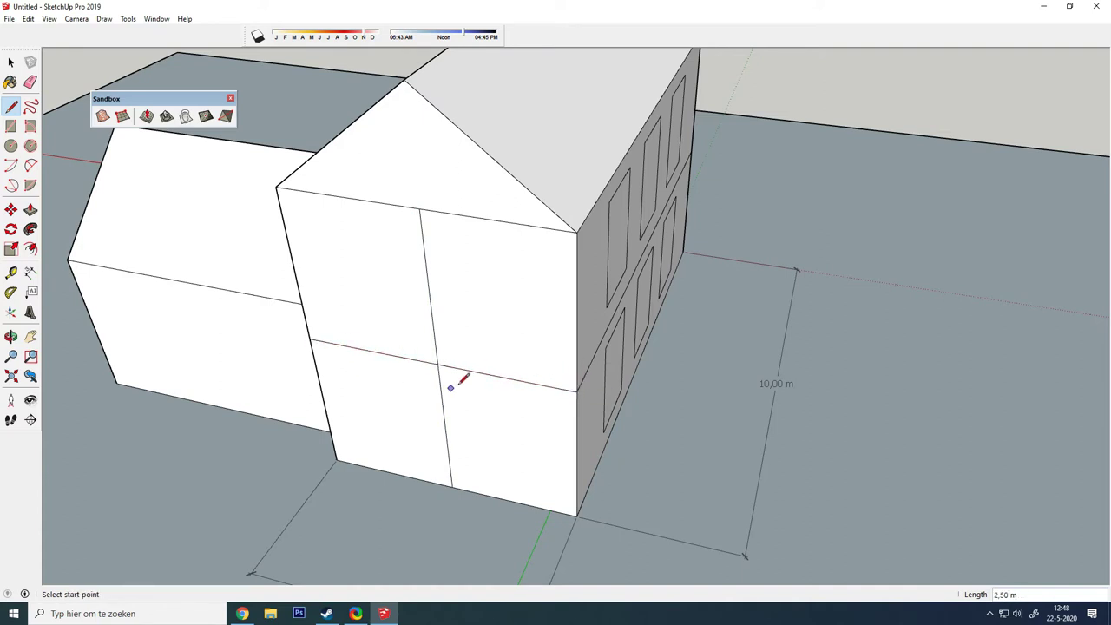
pyautogui.click(506, 376)
pyautogui.click(513, 501)
# - Trace a window rectangle on the gable wall using 0,50 m and 0,70 m offsets
pyautogui.click(507, 377)
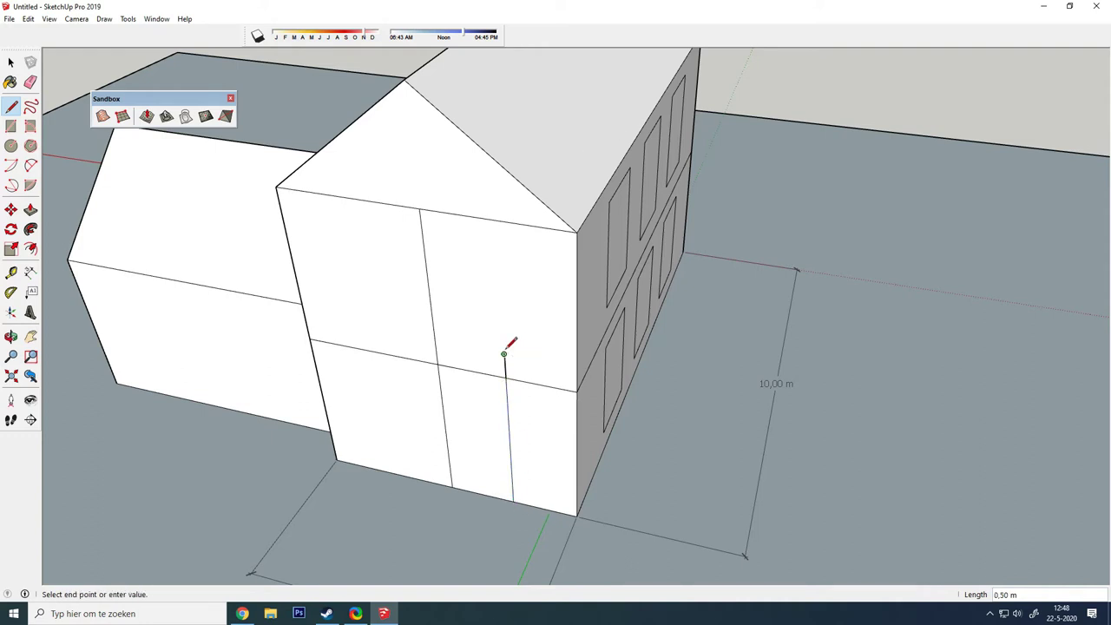
pyautogui.click(545, 361)
pyautogui.press('Return')
pyautogui.click(455, 237)
pyautogui.click(465, 350)
pyautogui.click(504, 354)
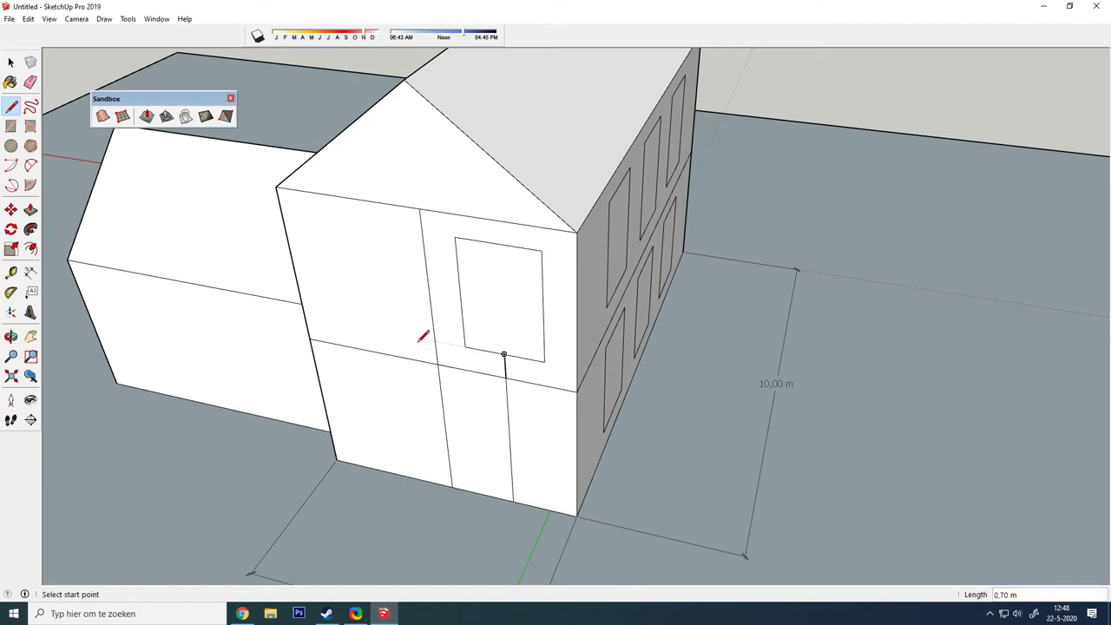
# - Outline the second upper window from a guide at the floor edge
pyautogui.click(372, 350)
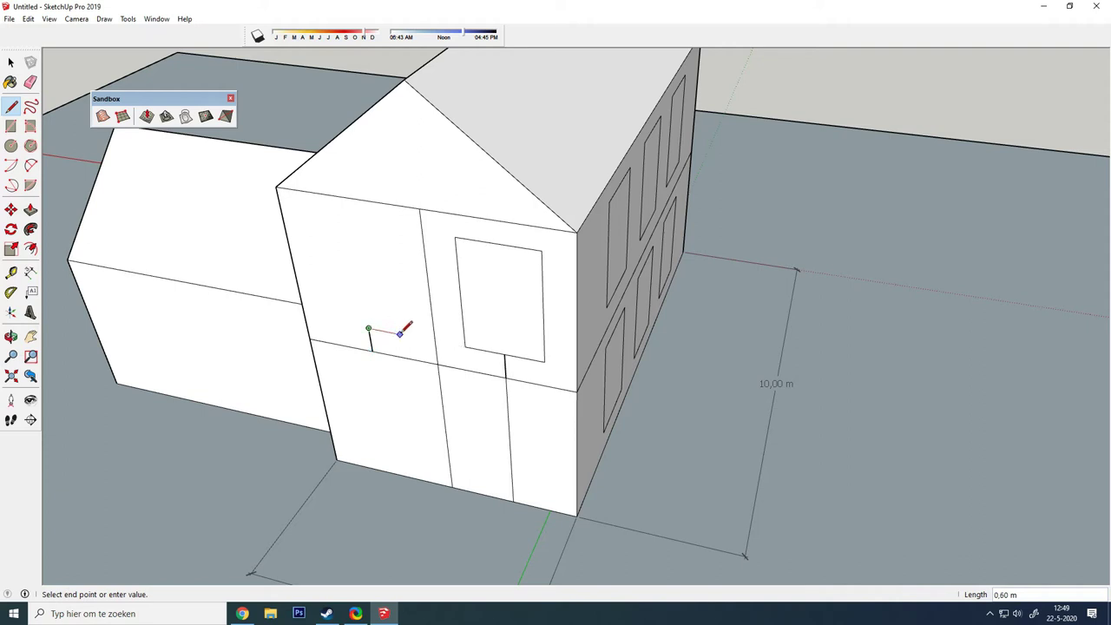
pyautogui.click(405, 334)
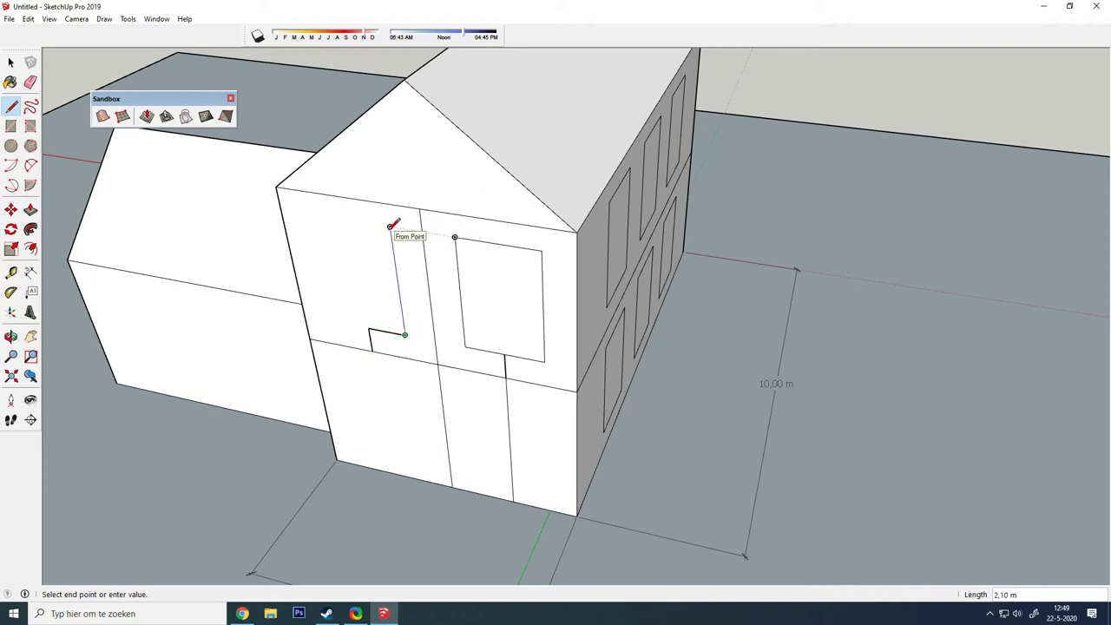
pyautogui.click(390, 227)
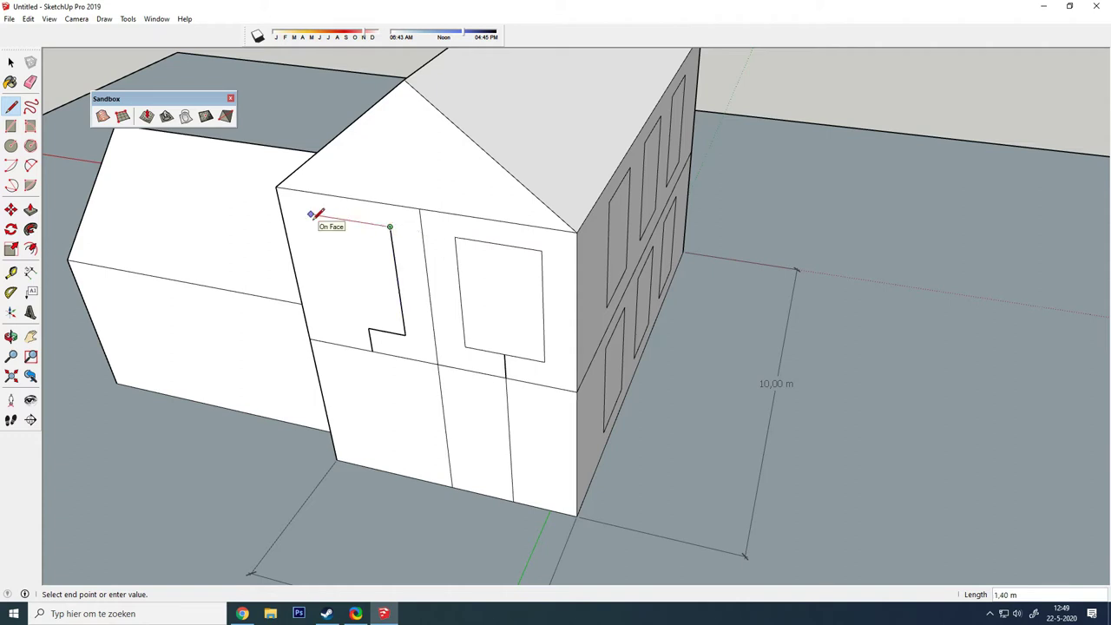
pyautogui.click(310, 214)
pyautogui.click(370, 332)
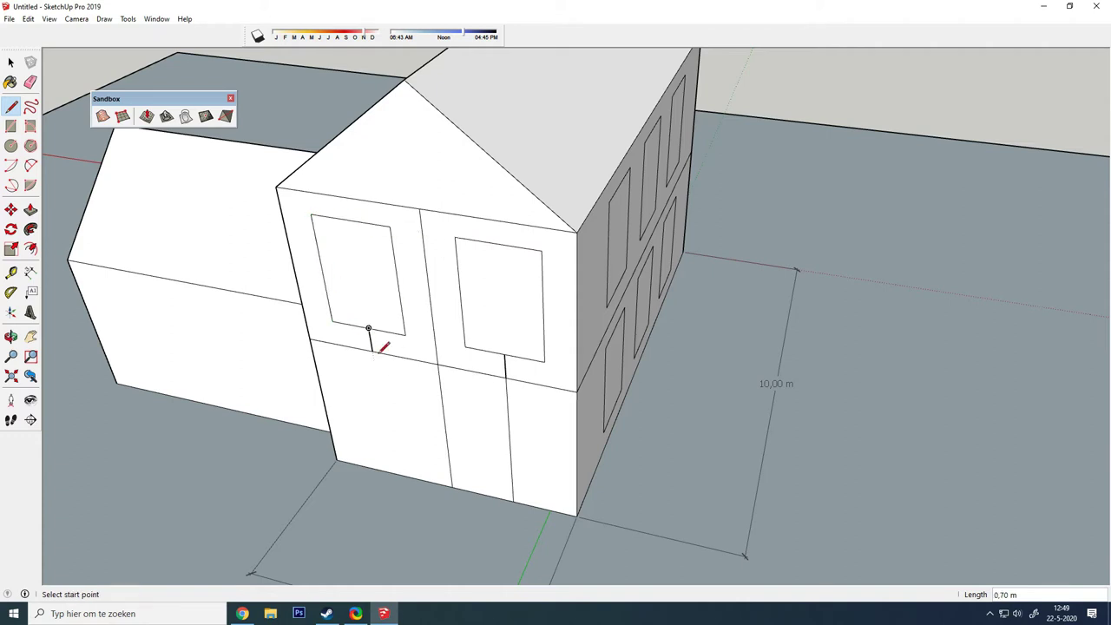
pyautogui.click(372, 352)
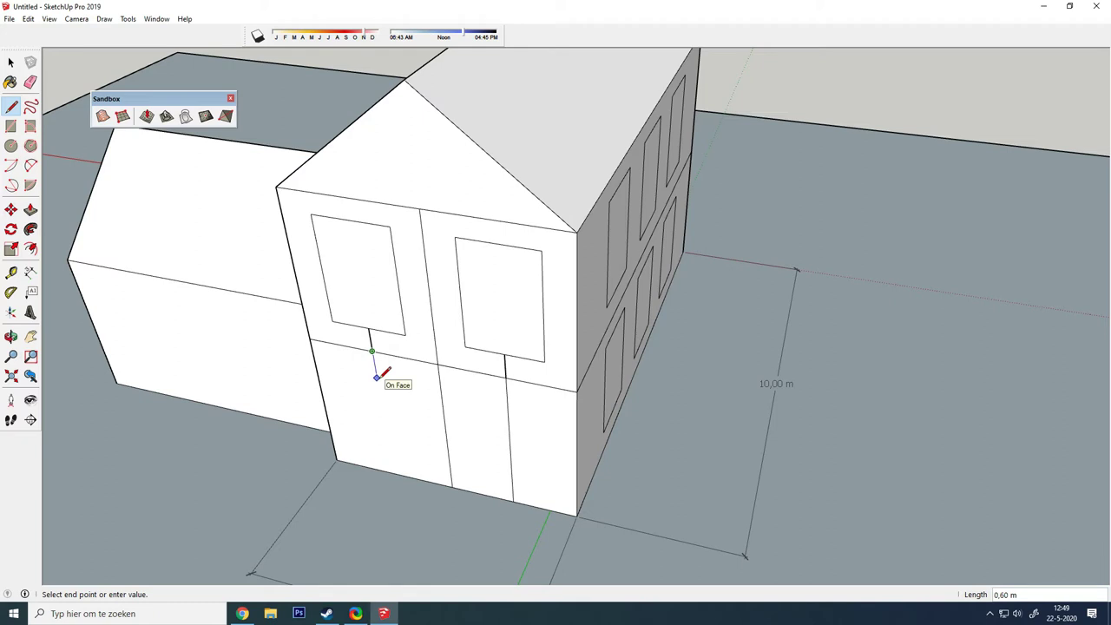
pyautogui.press('Escape')
# - Outline the lower-left and lower-right ground-floor windows
pyautogui.click(393, 473)
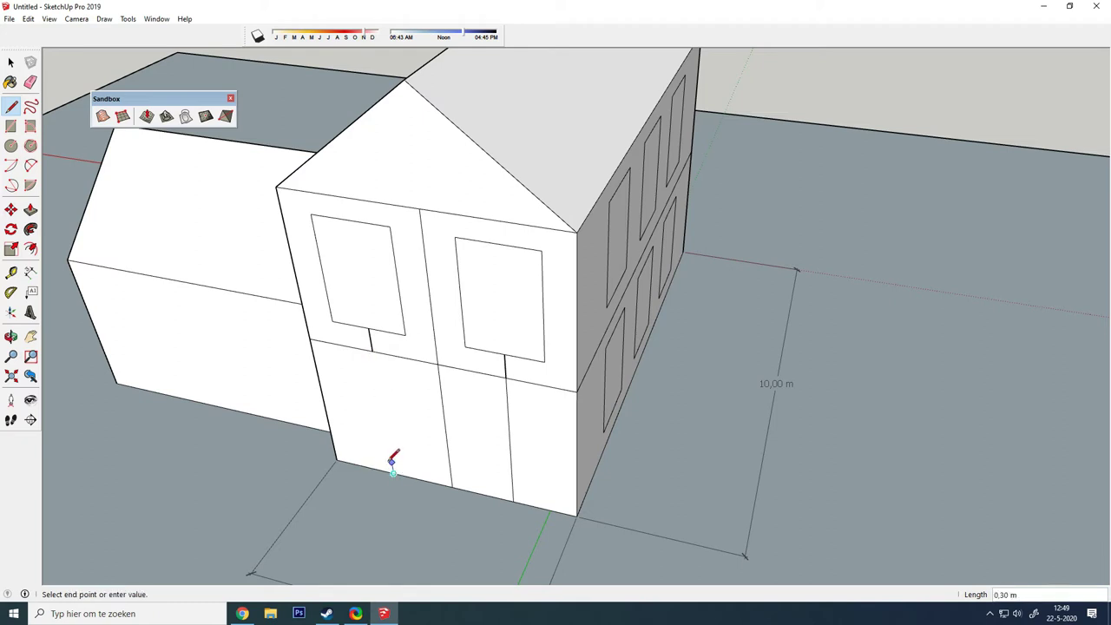
pyautogui.click(390, 454)
pyautogui.click(423, 461)
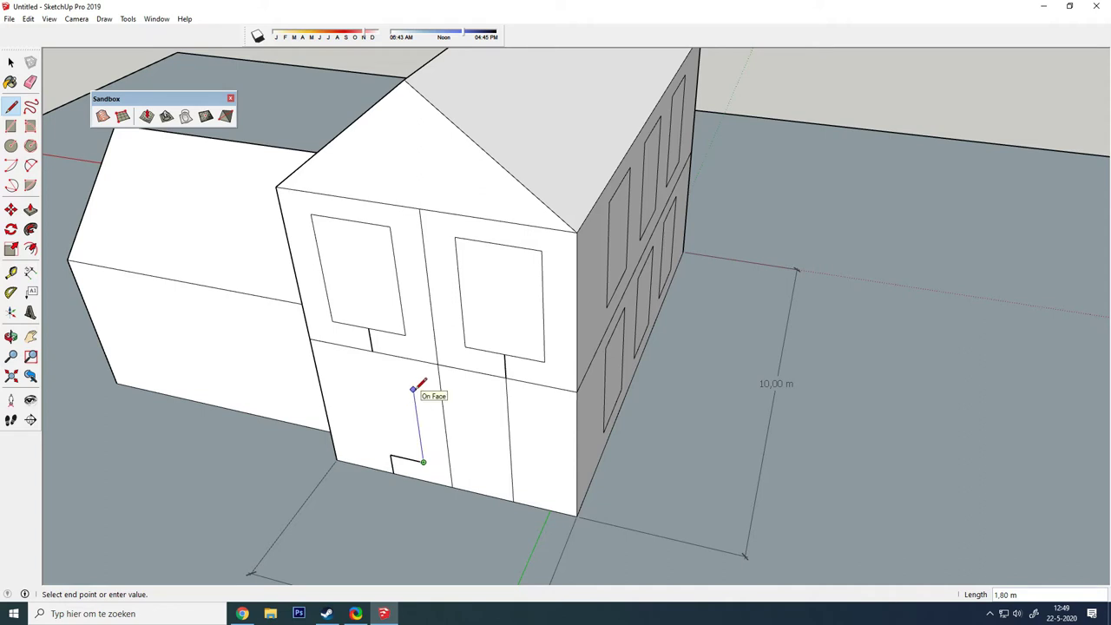
pyautogui.click(411, 377)
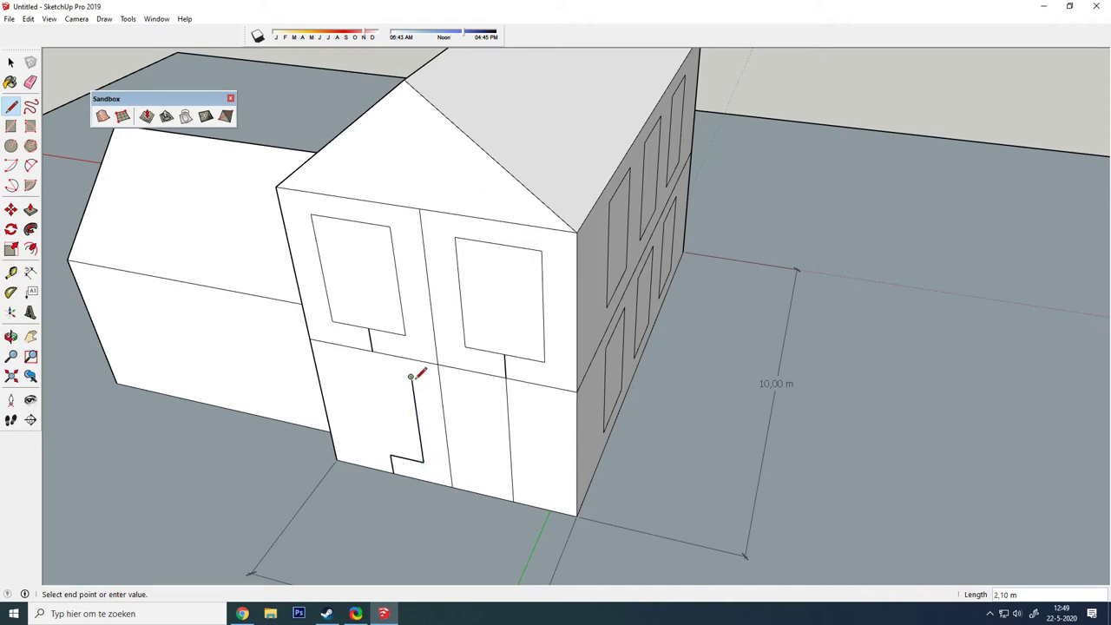
pyautogui.click(341, 363)
pyautogui.click(391, 452)
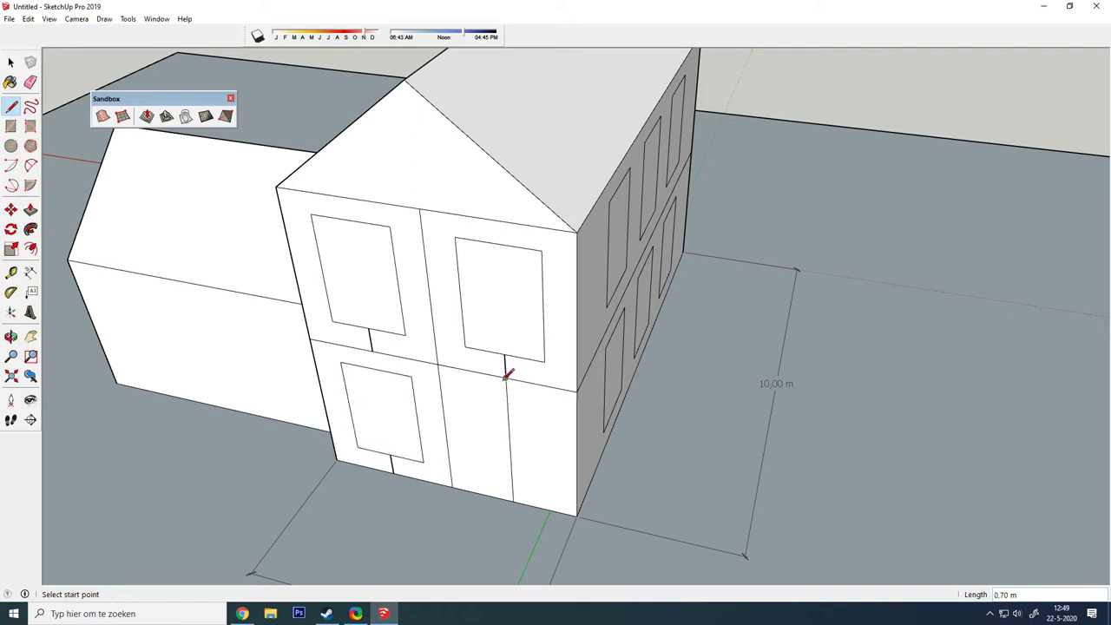
pyautogui.click(512, 482)
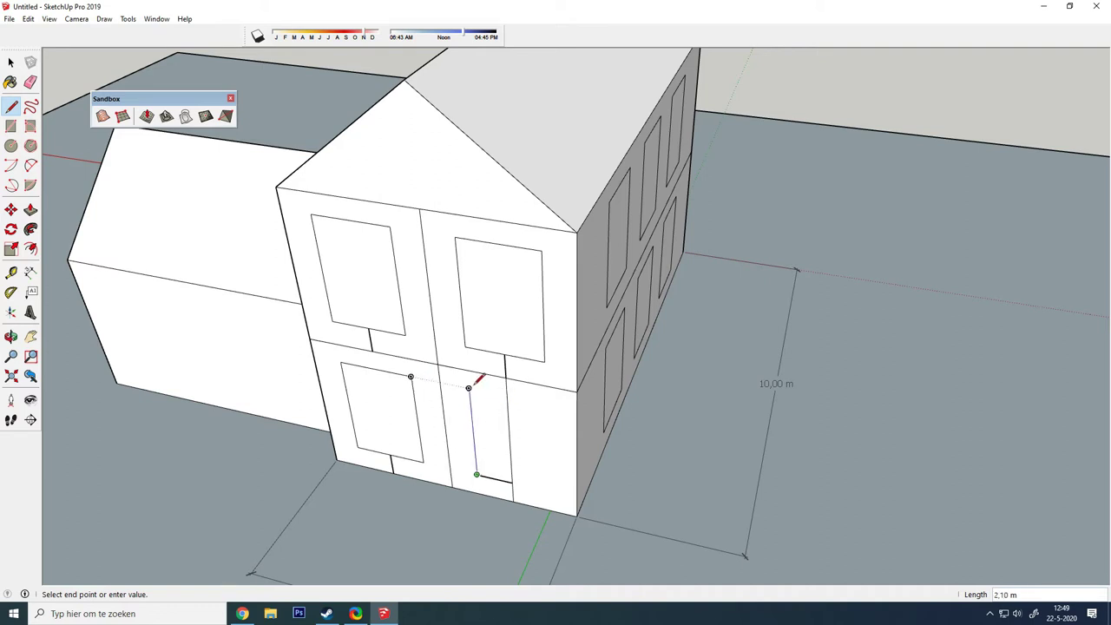
pyautogui.click(469, 388)
pyautogui.click(546, 404)
pyautogui.click(547, 490)
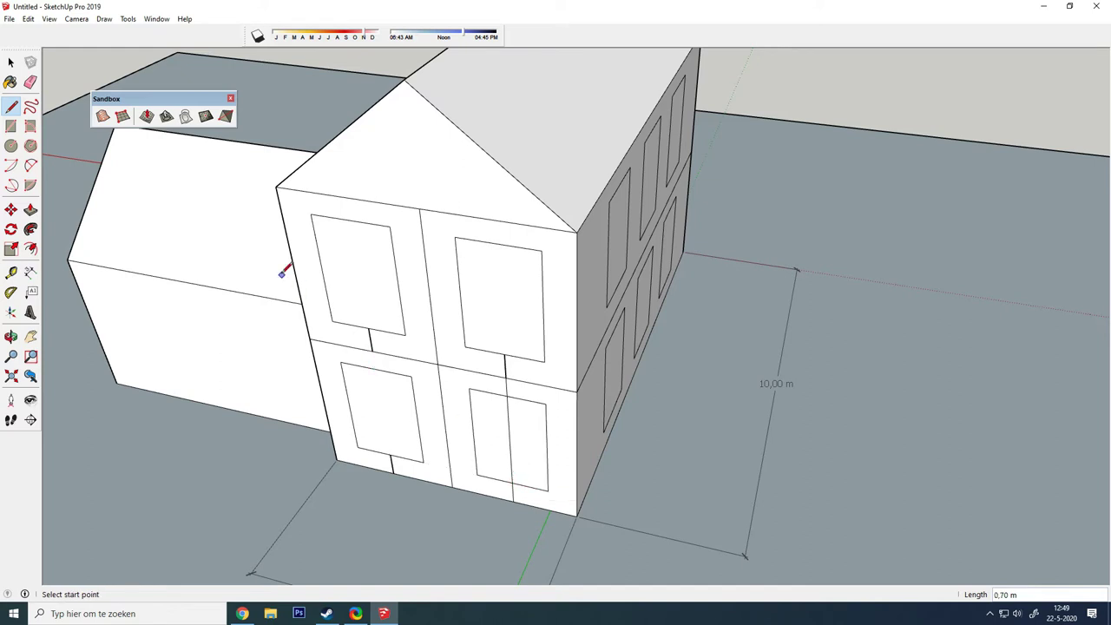
# - Erase the short guide edges, the central divider and the floor line from the front wall
pyautogui.click(31, 82)
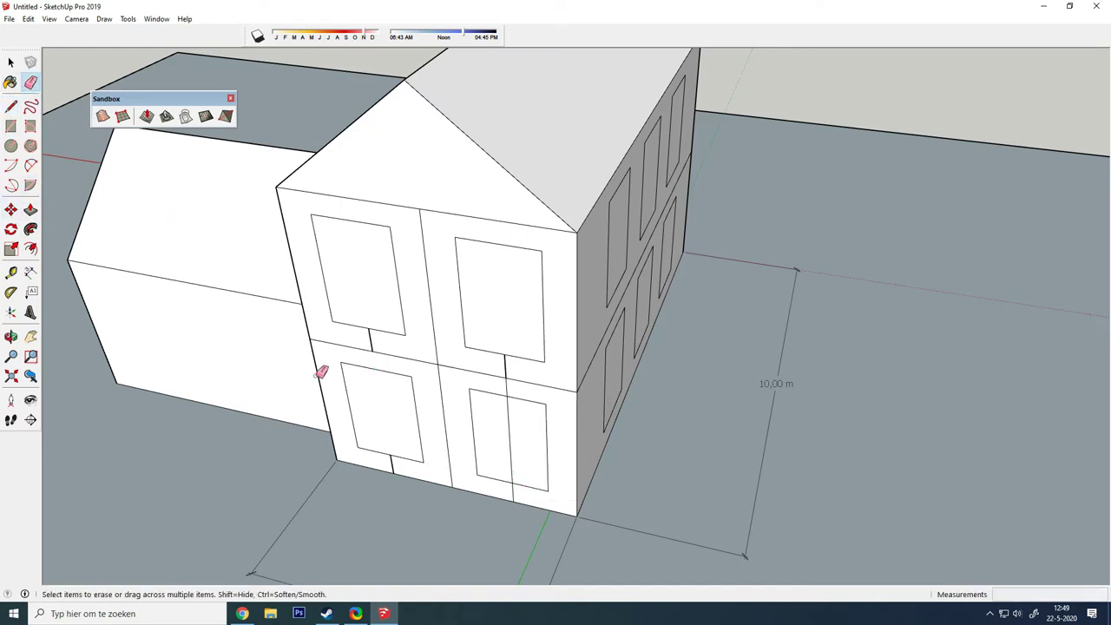
pyautogui.click(373, 341)
pyautogui.click(506, 367)
pyautogui.click(395, 463)
pyautogui.click(510, 441)
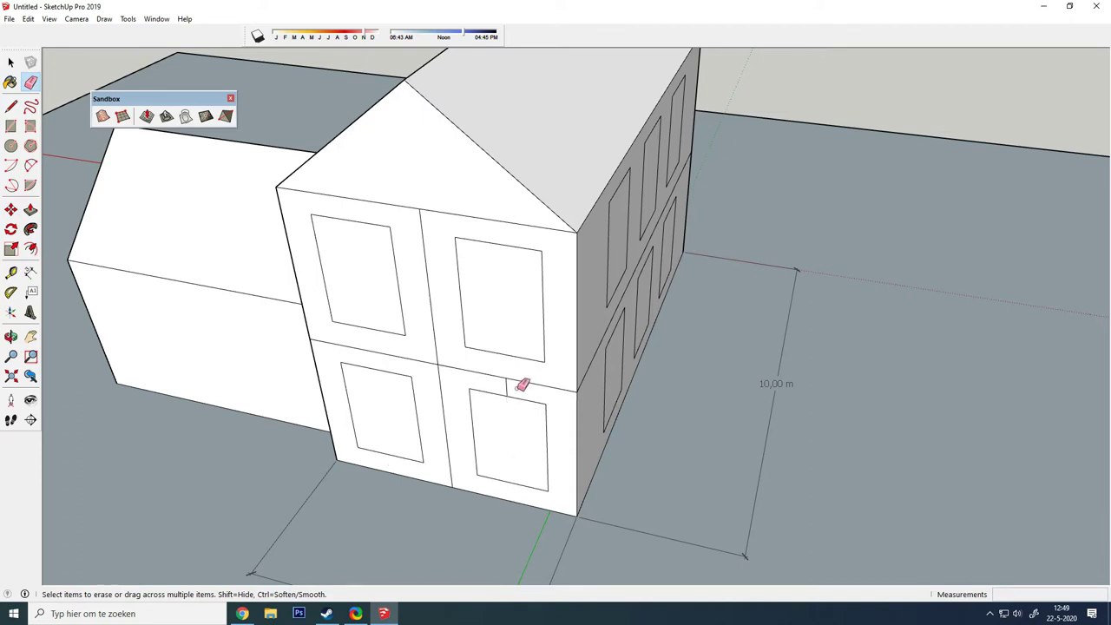
pyautogui.moveTo(440, 368); pyautogui.dragTo(433, 388)
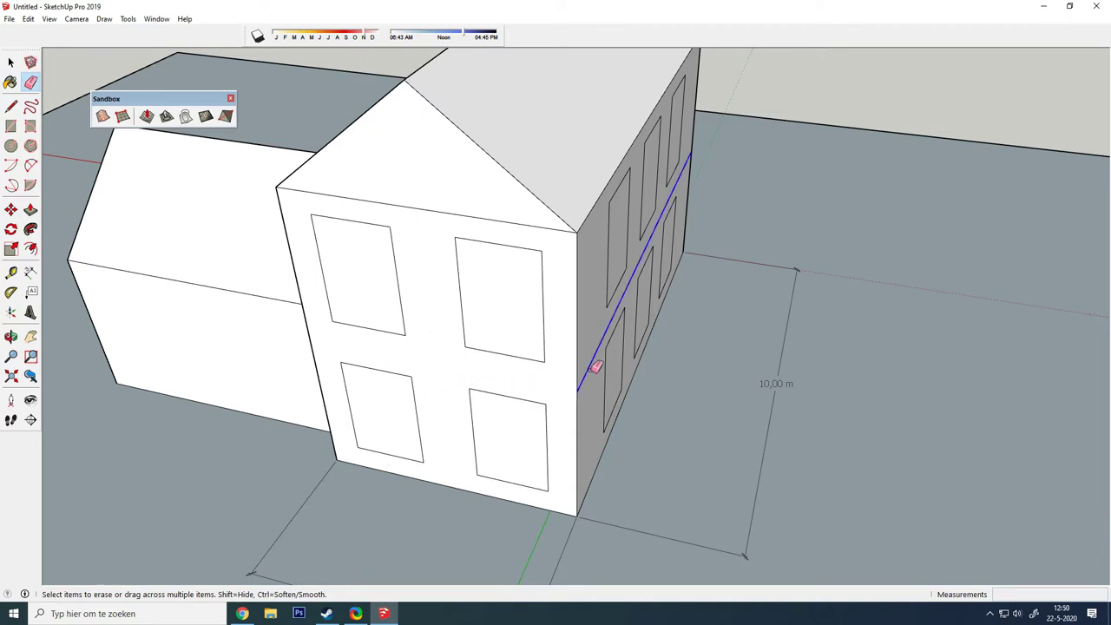
pyautogui.moveTo(350, 368)
pyautogui.mouseDown(button='middle')
pyautogui.moveTo(565, 256)
pyautogui.moveTo(545, 292)
pyautogui.moveTo(412, 290)
pyautogui.moveTo(620, 298)
pyautogui.moveTo(657, 310)
pyautogui.moveTo(457, 307)
pyautogui.mouseUp(button='middle')
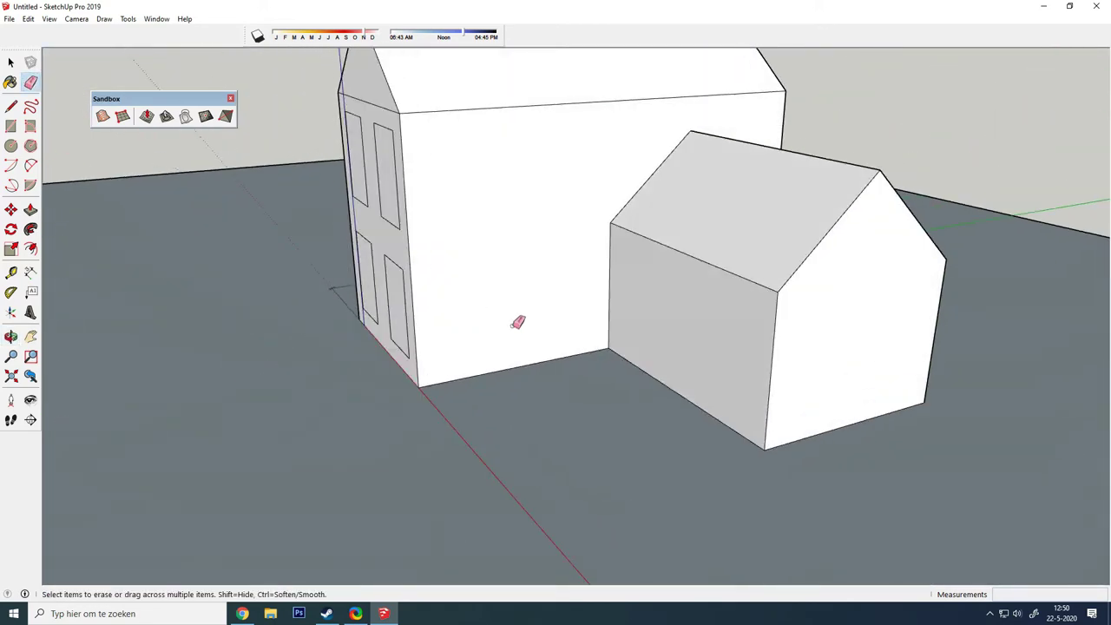
# - Draw a 2,10 m tall door on the annex wall as two halves around a centre line
pyautogui.press('l')
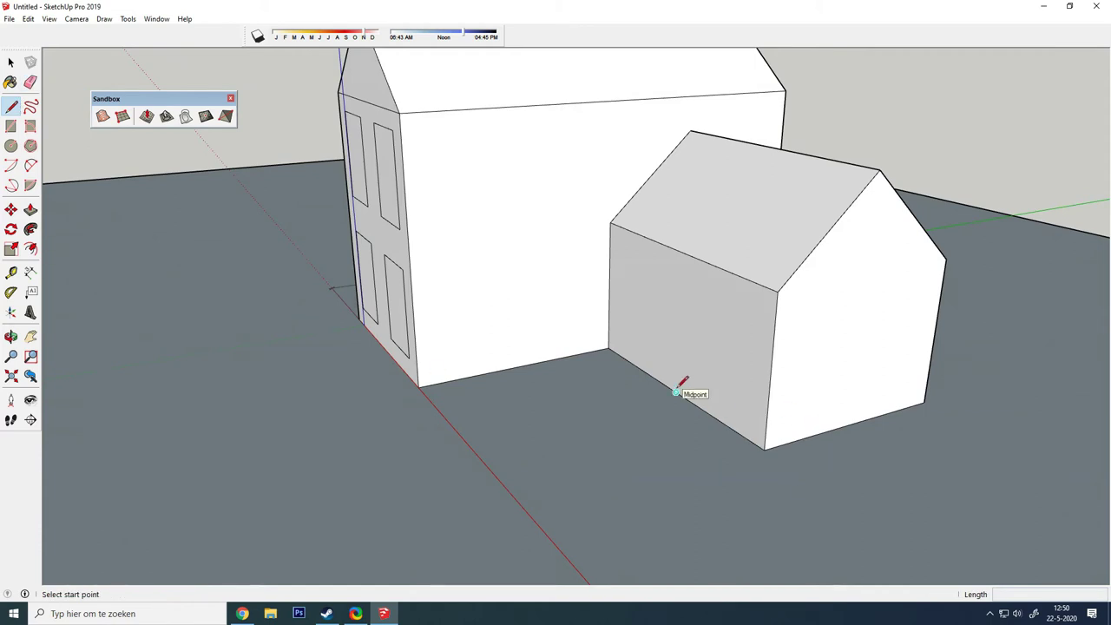
pyautogui.click(677, 392)
pyautogui.click(680, 303)
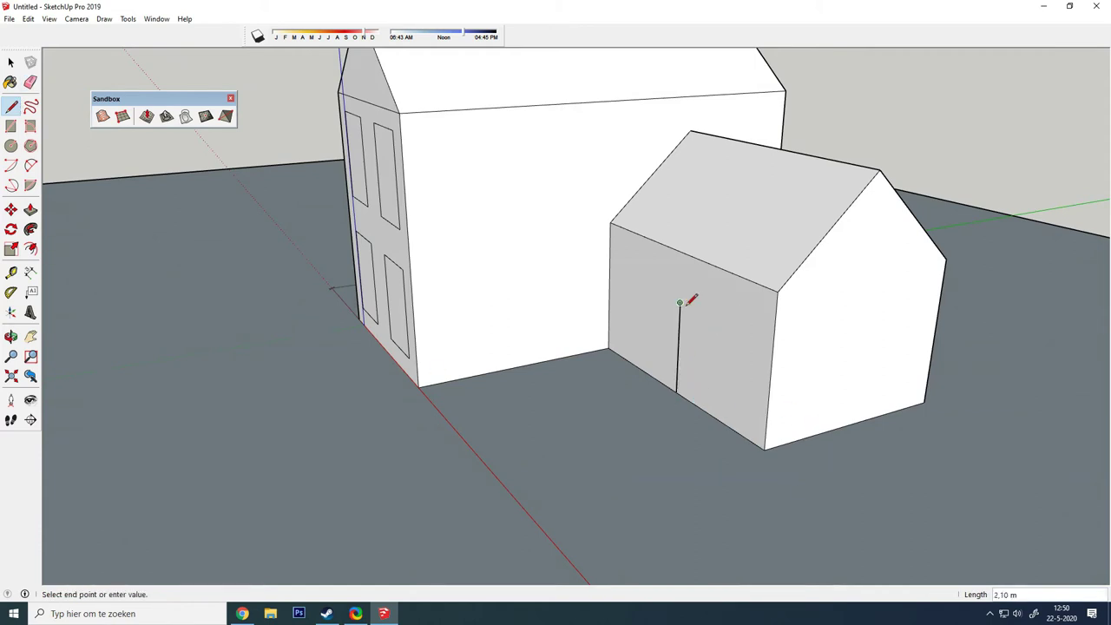
pyautogui.click(699, 311)
pyautogui.click(696, 405)
pyautogui.click(676, 392)
pyautogui.click(680, 303)
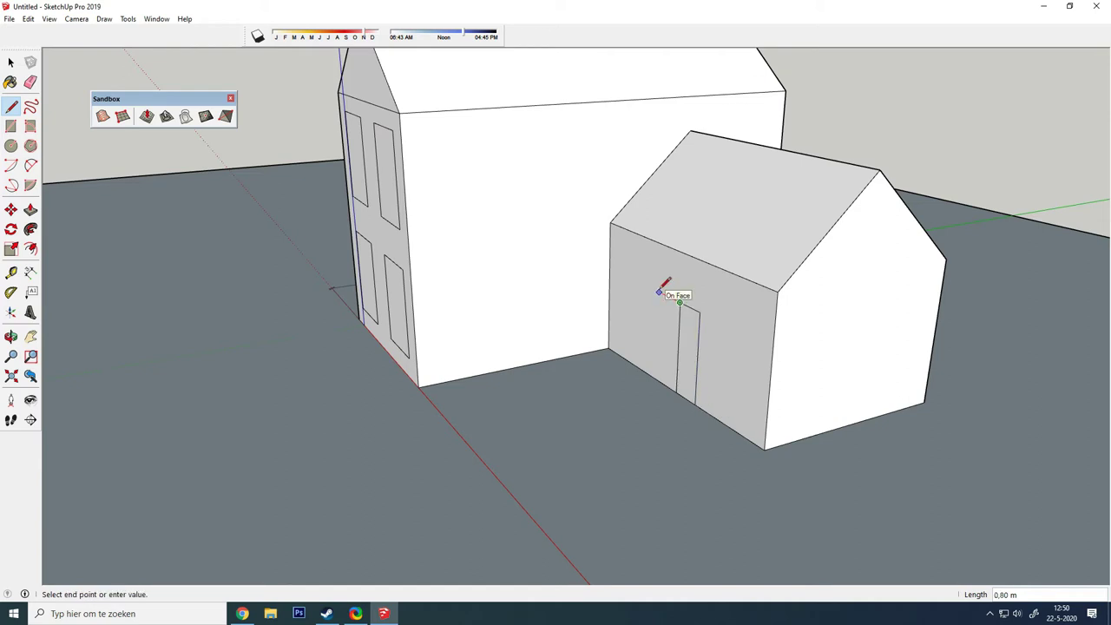
pyautogui.click(662, 294)
pyautogui.click(658, 380)
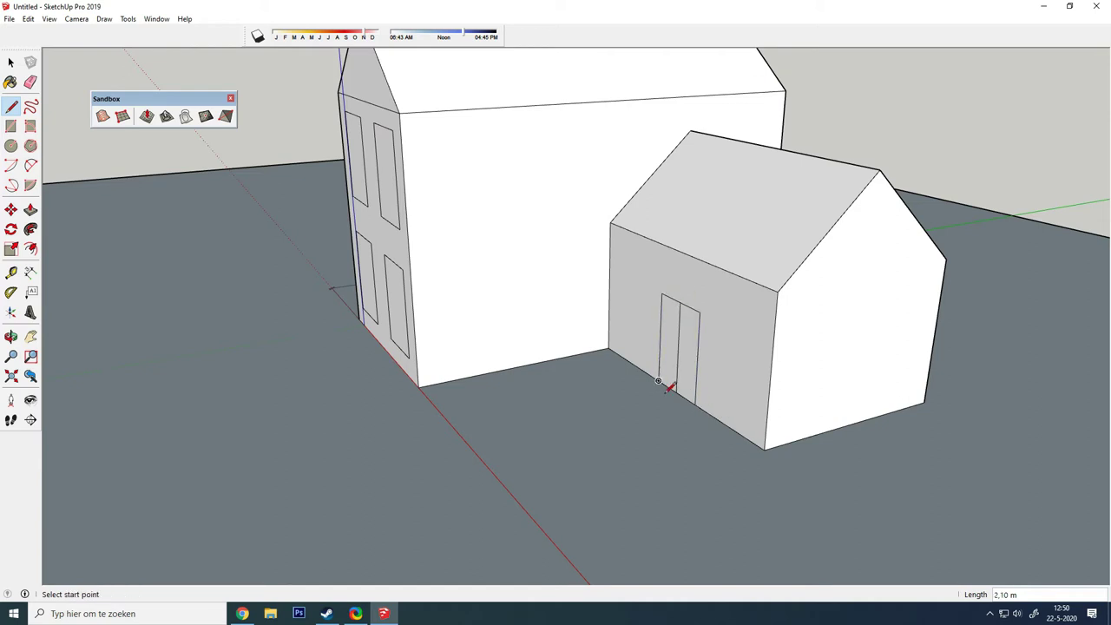
# - Erase the door's middle line, leaving a single door outline
pyautogui.moveTo(572, 386)
pyautogui.mouseDown(button='middle')
pyautogui.moveTo(648, 471)
pyautogui.moveTo(722, 377)
pyautogui.mouseUp(button='middle')
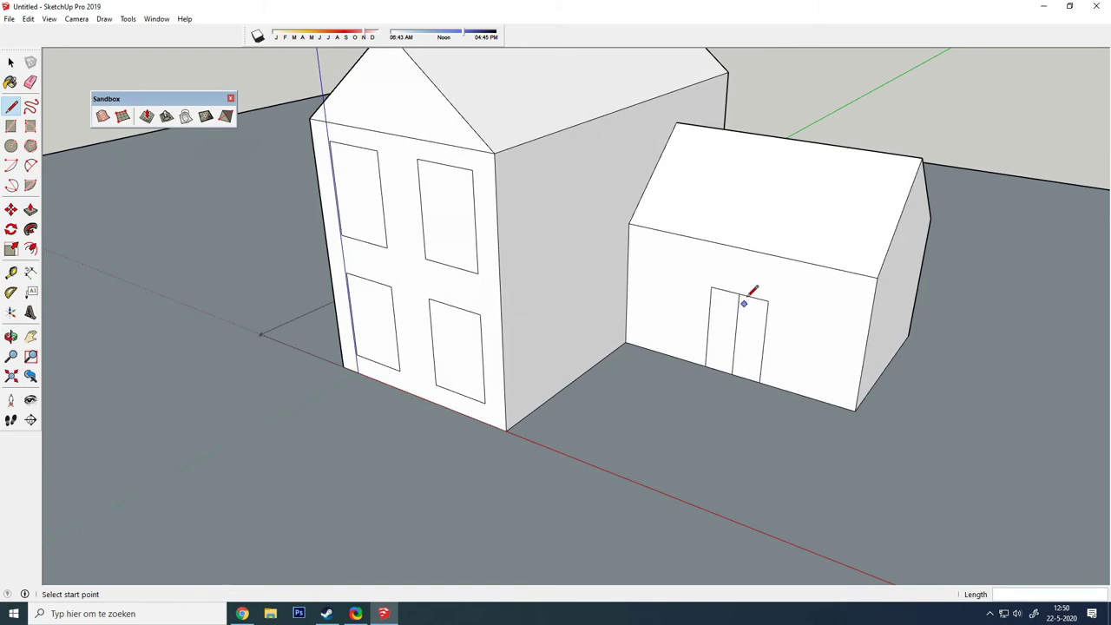
pyautogui.scroll(3, 751, 293)
pyautogui.scroll(1, 736, 298)
pyautogui.rightClick(705, 346)
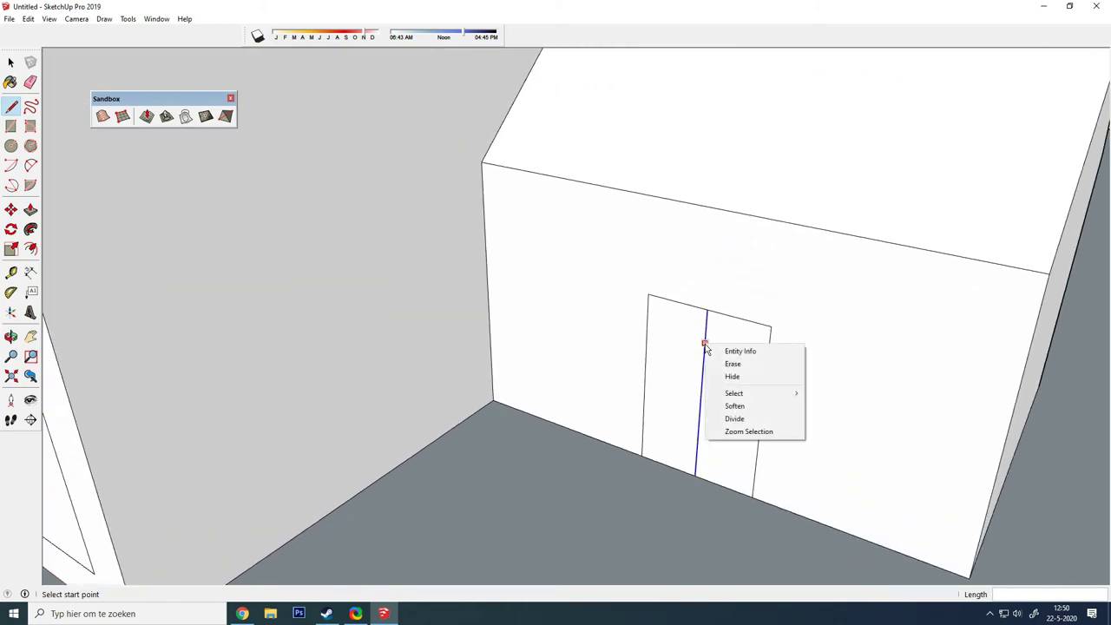
pyautogui.click(734, 365)
pyautogui.scroll(-2, 732, 363)
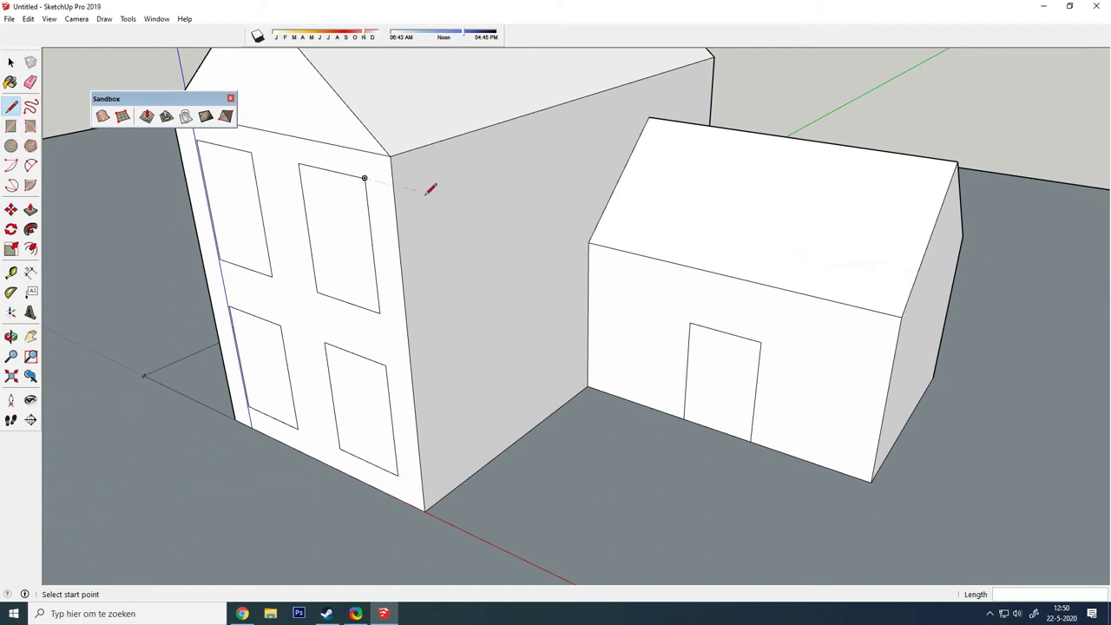
# - Outline the upper side window on the house wall facing the annex
pyautogui.click(392, 185)
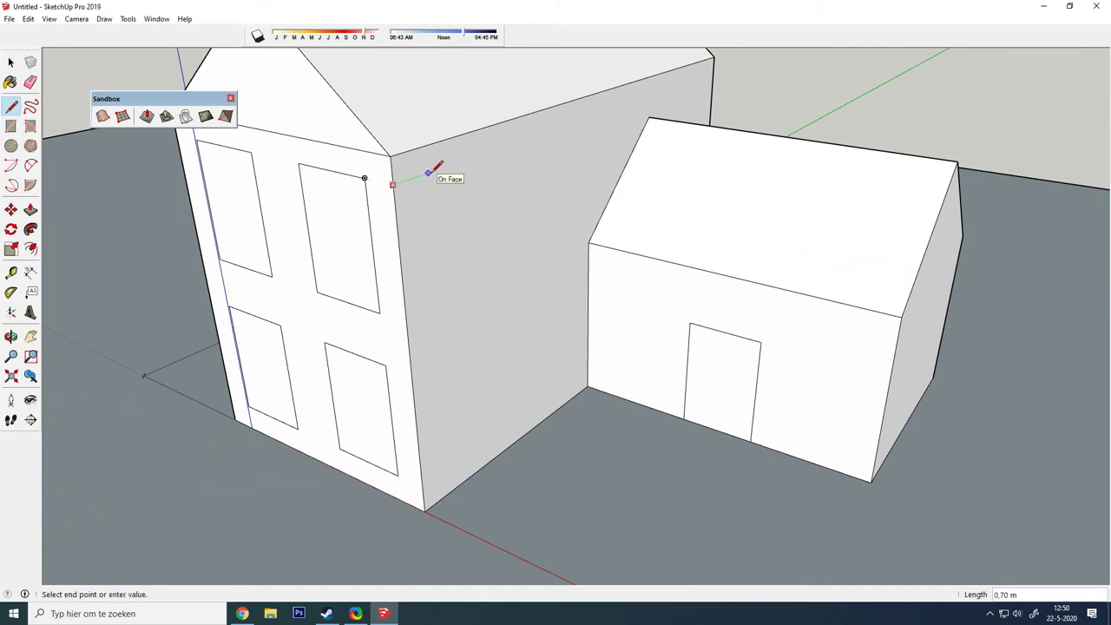
pyautogui.click(428, 173)
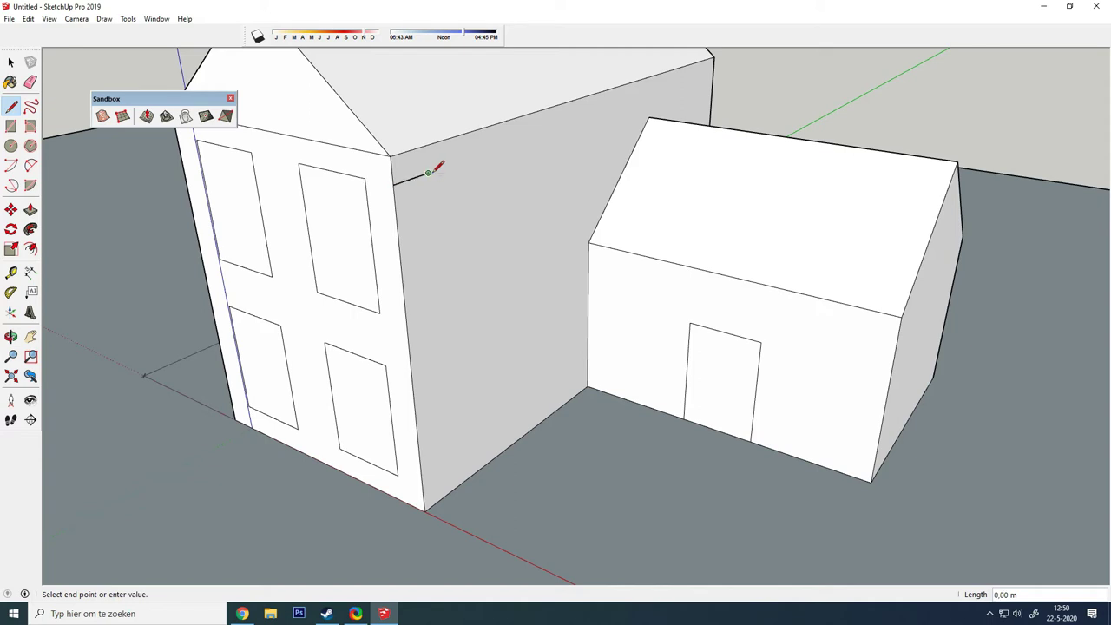
pyautogui.click(439, 305)
pyautogui.click(496, 276)
pyautogui.click(491, 152)
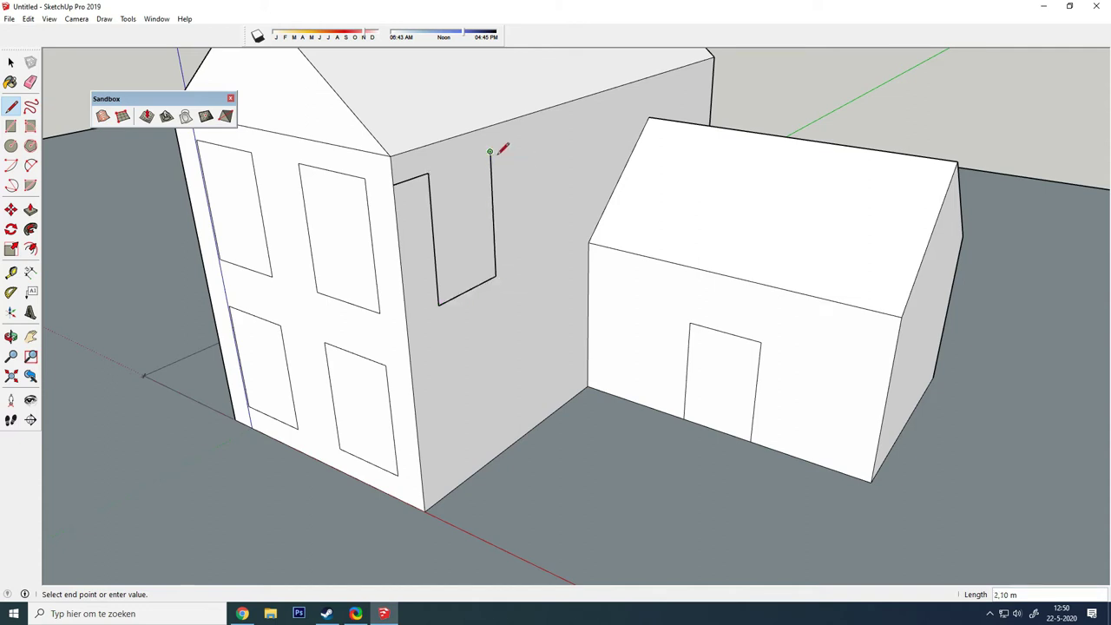
pyautogui.click(428, 172)
# - Outline a tall opening beneath it from the wall corner down to the ground
pyautogui.click(386, 365)
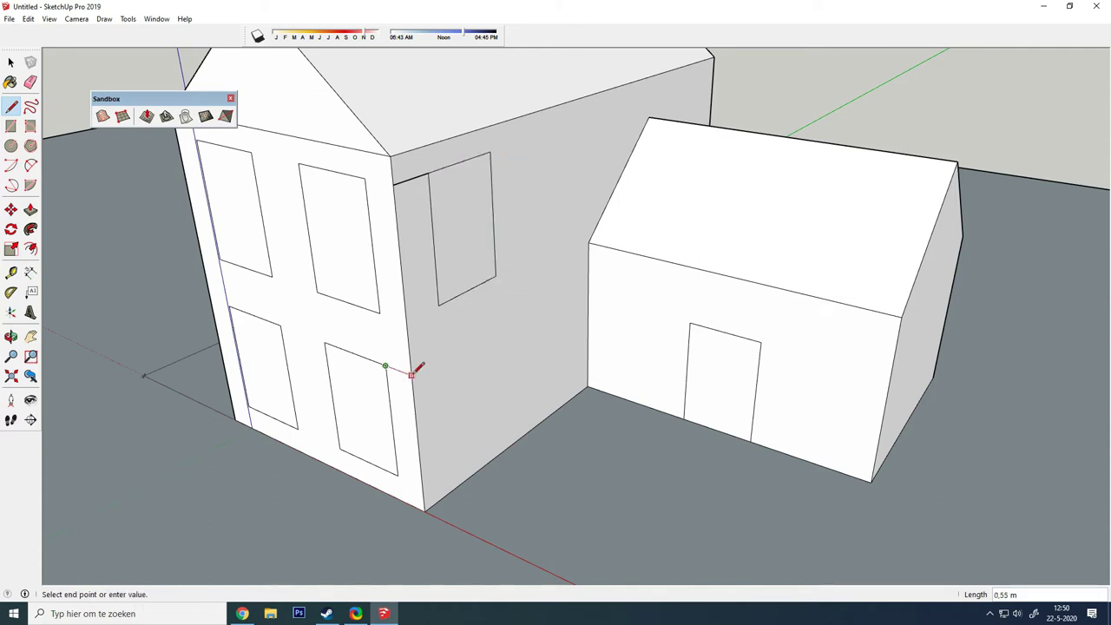
pyautogui.press('Escape')
pyautogui.click(411, 375)
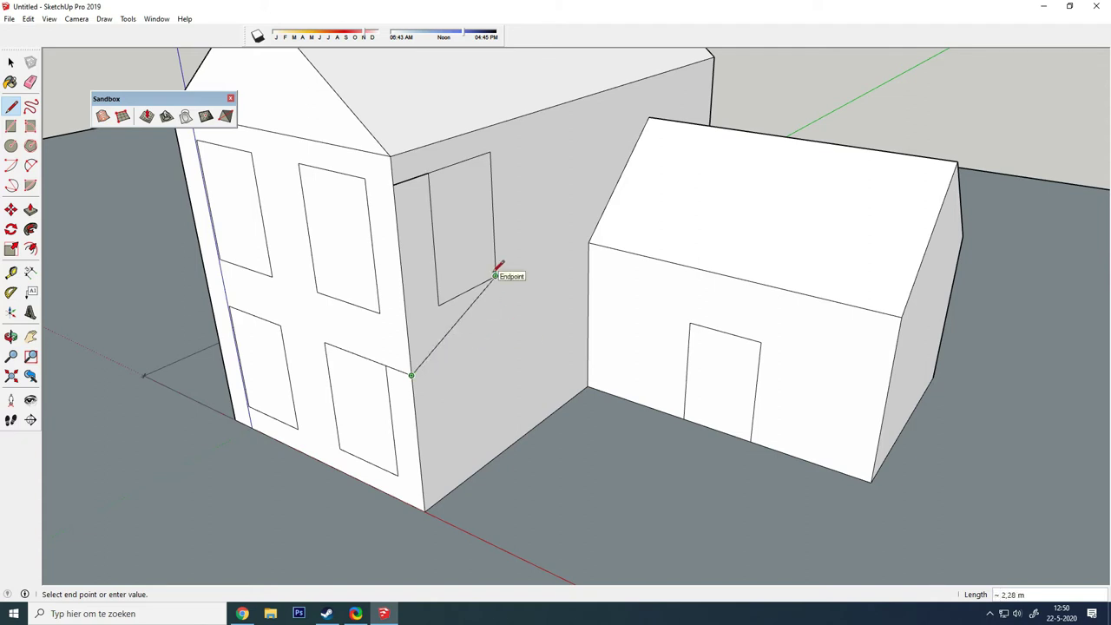
pyautogui.click(498, 323)
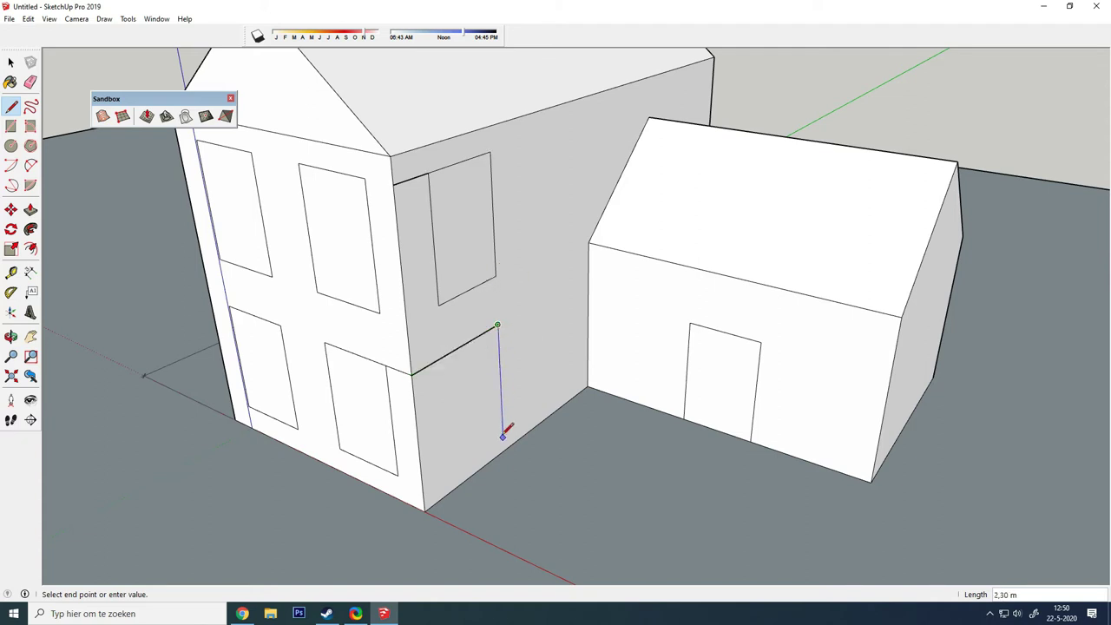
pyautogui.click(502, 426)
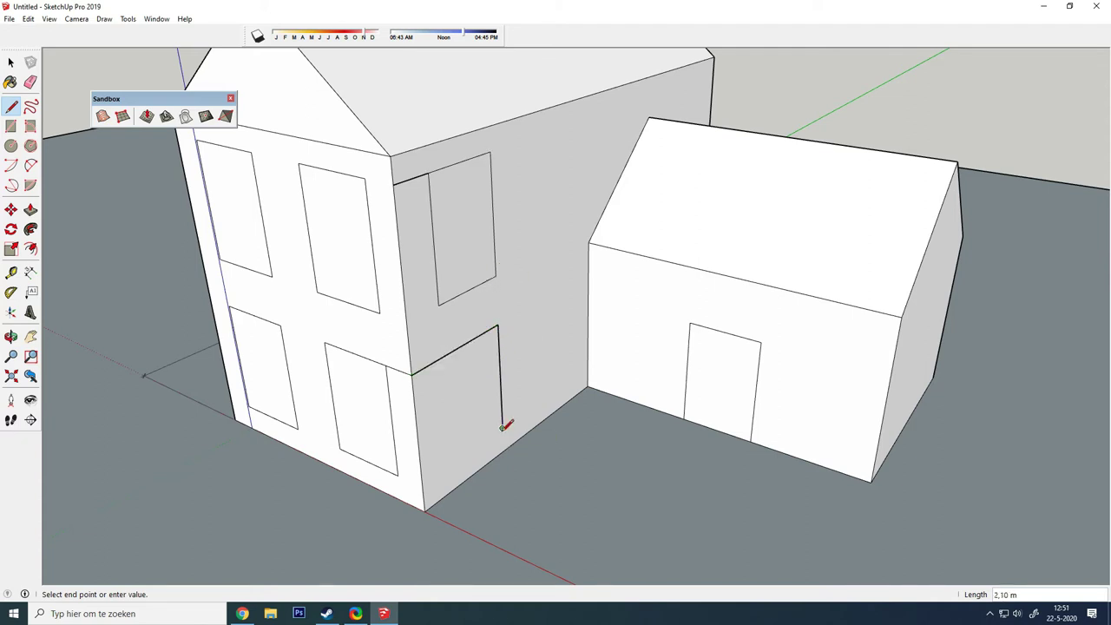
pyautogui.click(451, 465)
pyautogui.click(445, 357)
# - Erase the stray edges beside the upper and lower side-wall windows
pyautogui.click(30, 81)
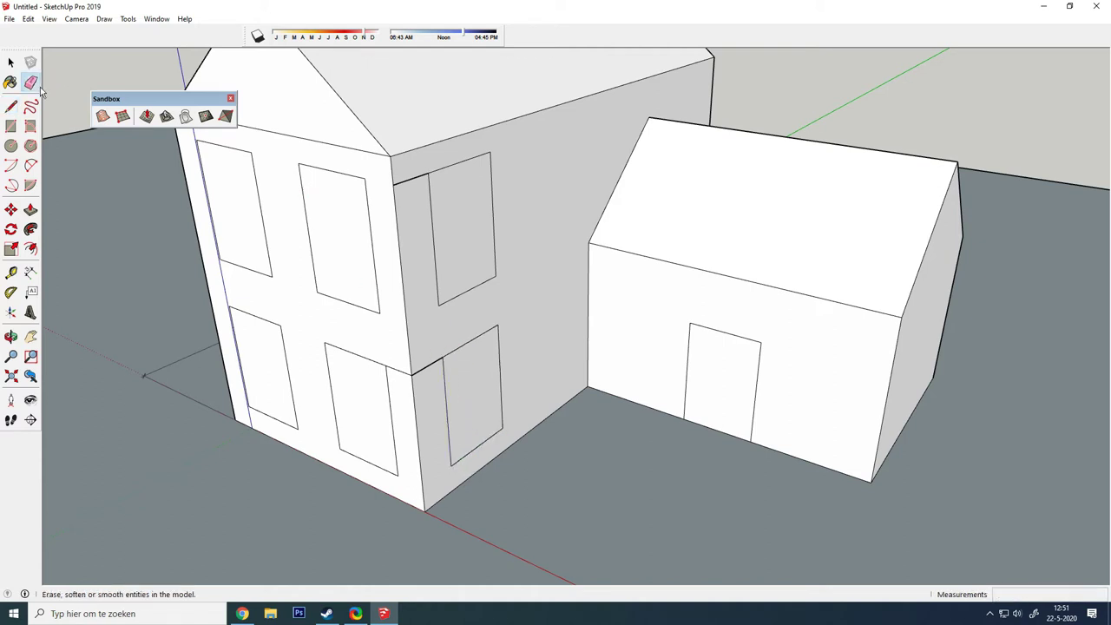
pyautogui.click(412, 179)
pyautogui.click(433, 365)
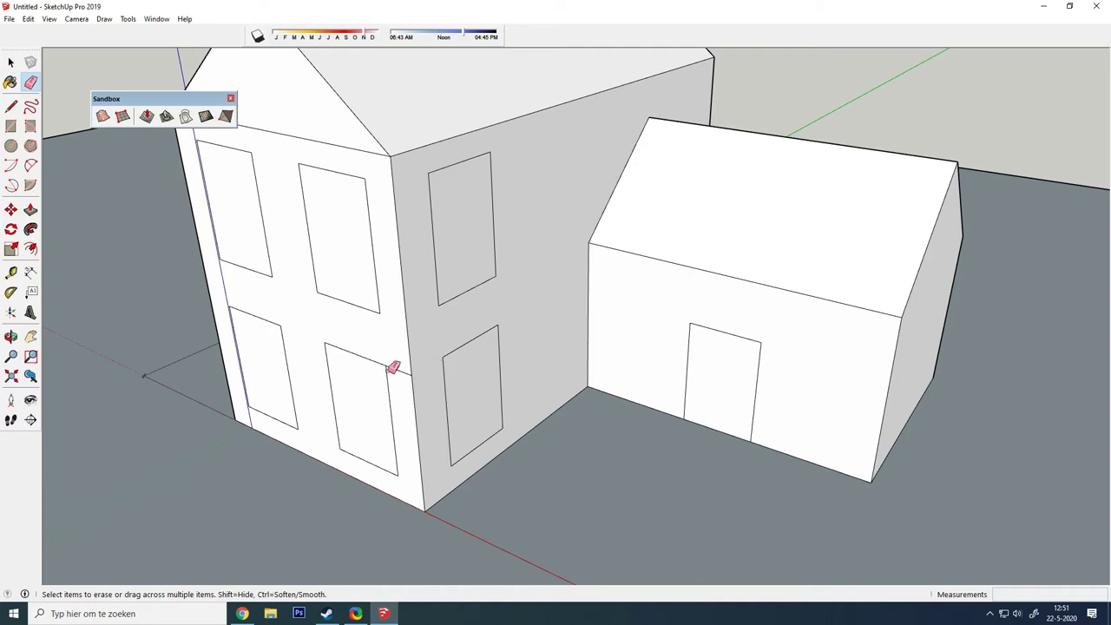
pyautogui.click(395, 369)
# - Outline the window to the right of the annex door, using a typed length of 5
pyautogui.press('l')
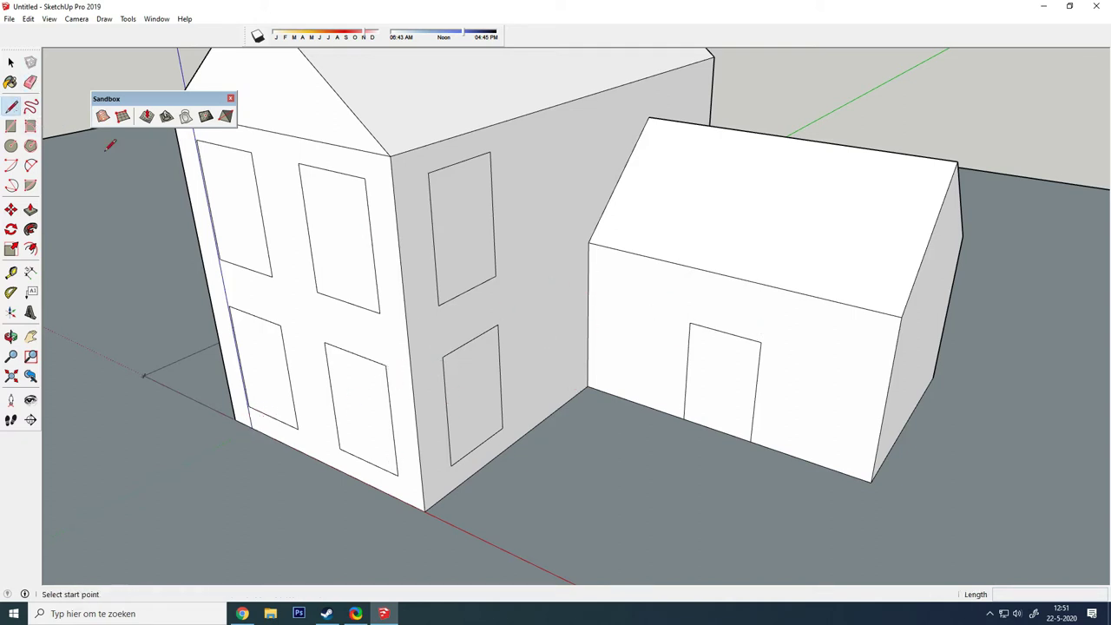
pyautogui.click(760, 342)
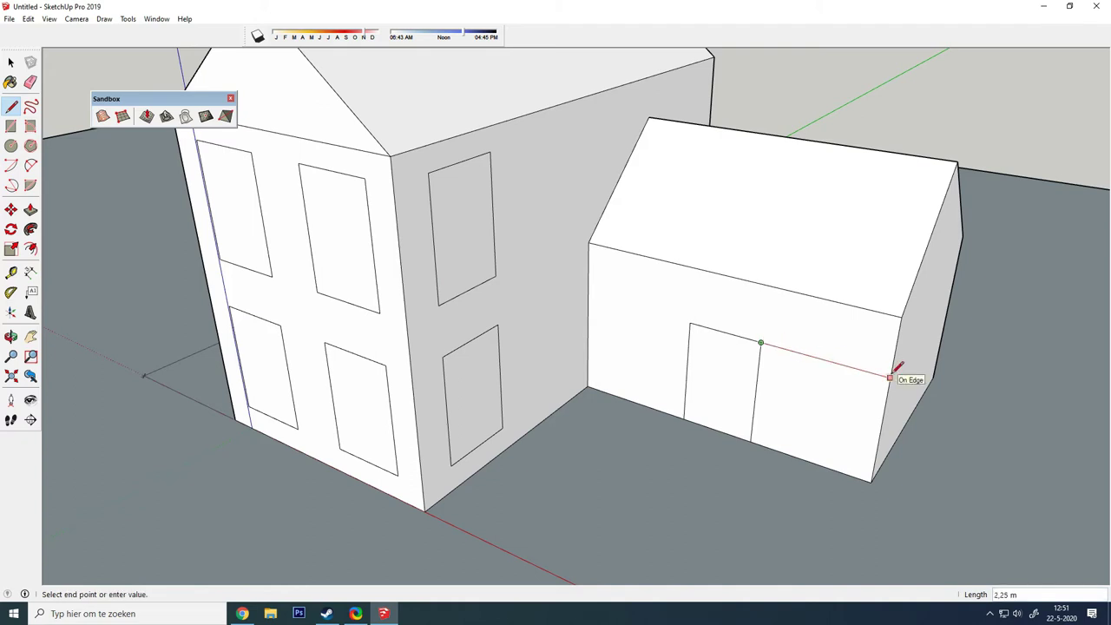
pyautogui.click(827, 359)
pyautogui.click(817, 424)
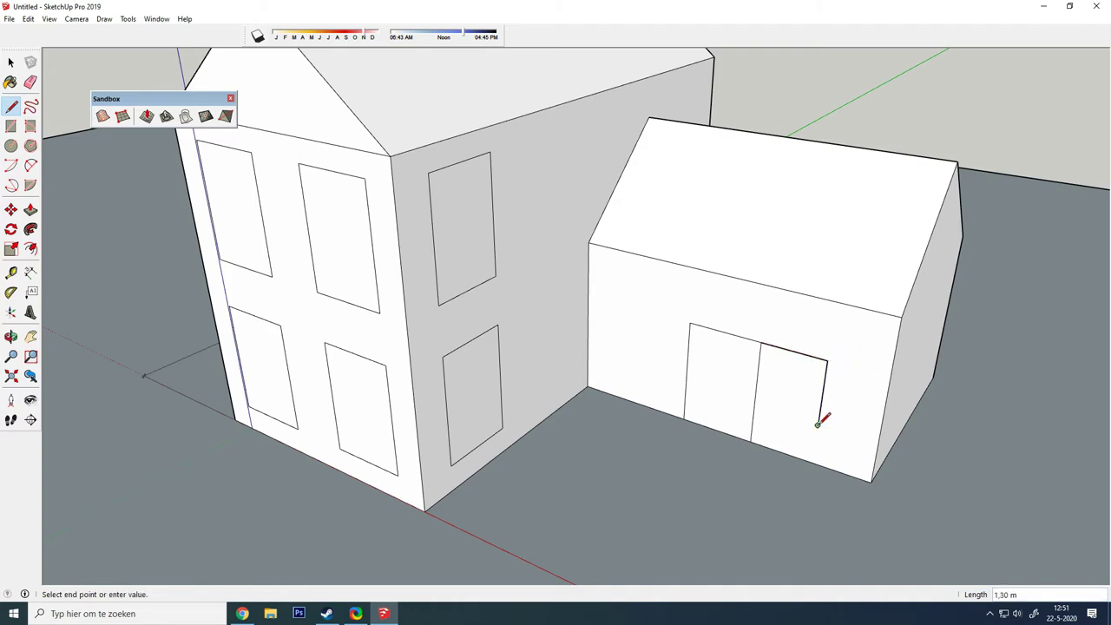
pyautogui.click(846, 432)
pyautogui.click(856, 367)
pyautogui.click(828, 360)
pyautogui.click(827, 359)
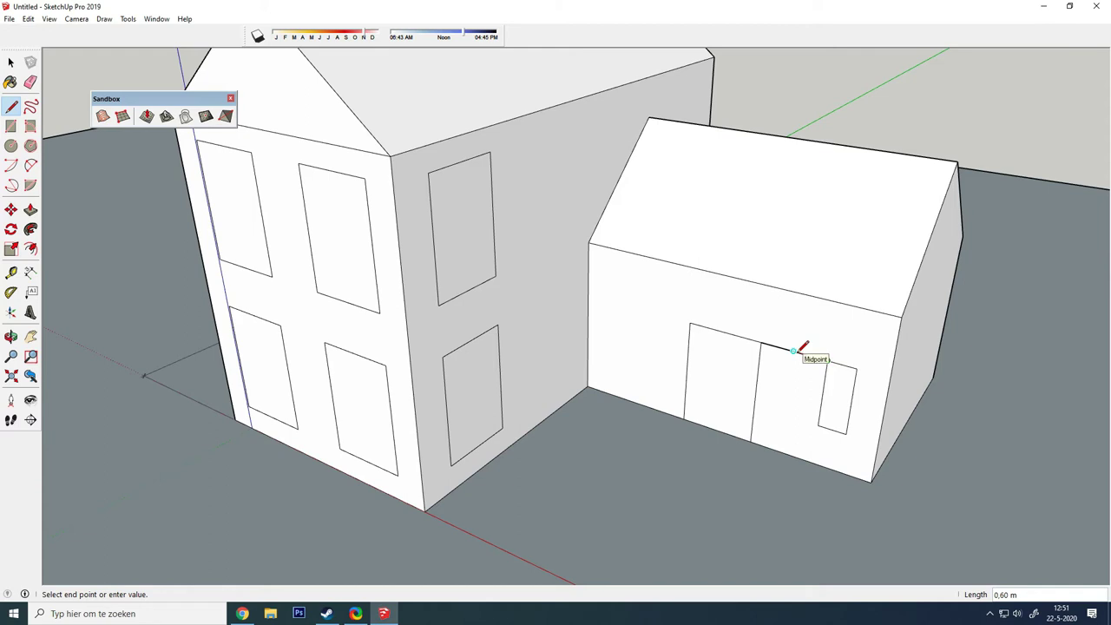
pyautogui.write('5')
pyautogui.press('Return')
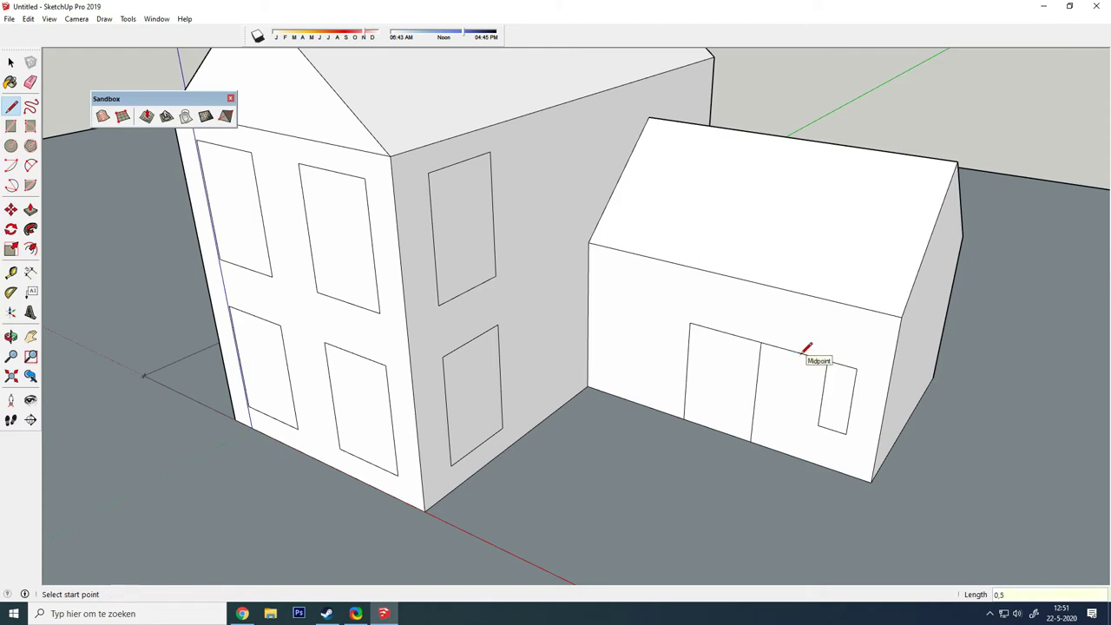
pyautogui.click(799, 353)
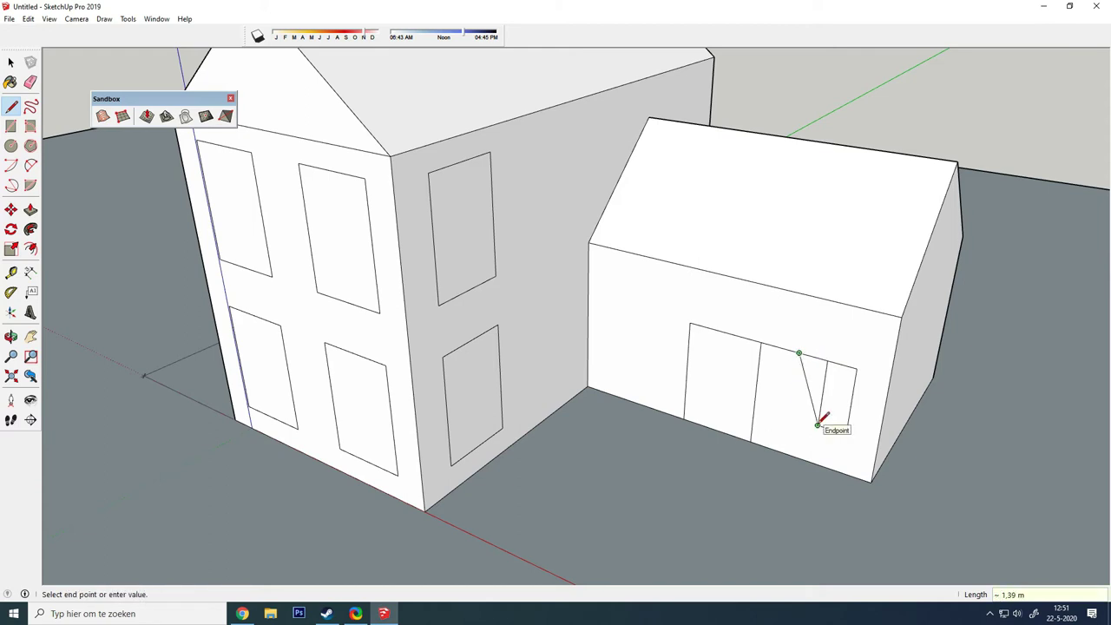
pyautogui.click(790, 417)
pyautogui.click(818, 424)
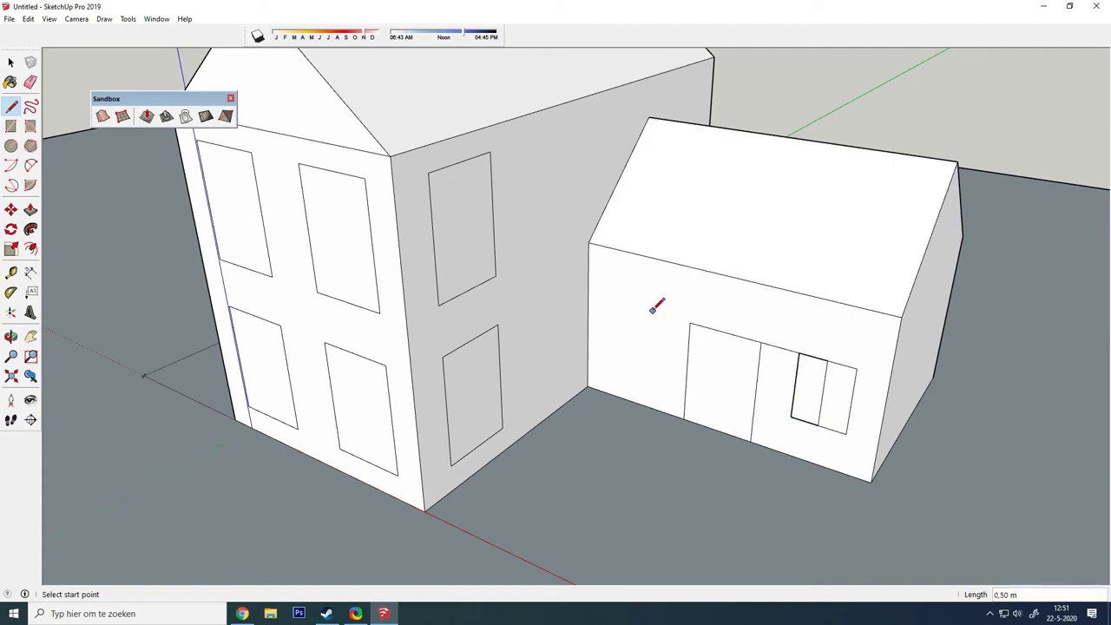
# - Outline the small window to the left of the annex door
pyautogui.click(689, 323)
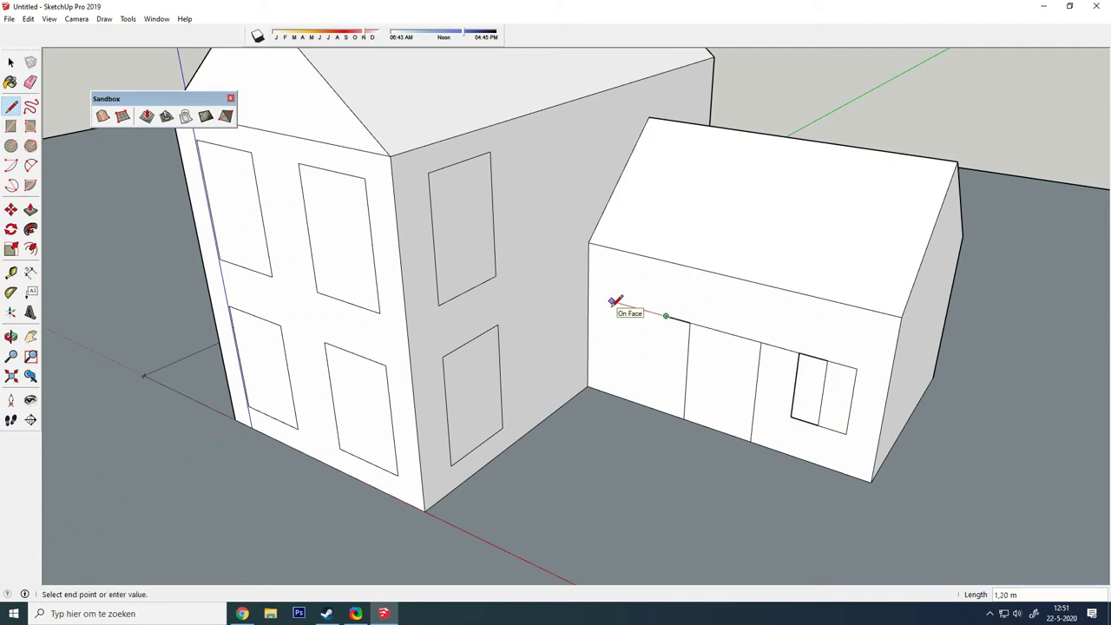
pyautogui.press('Escape')
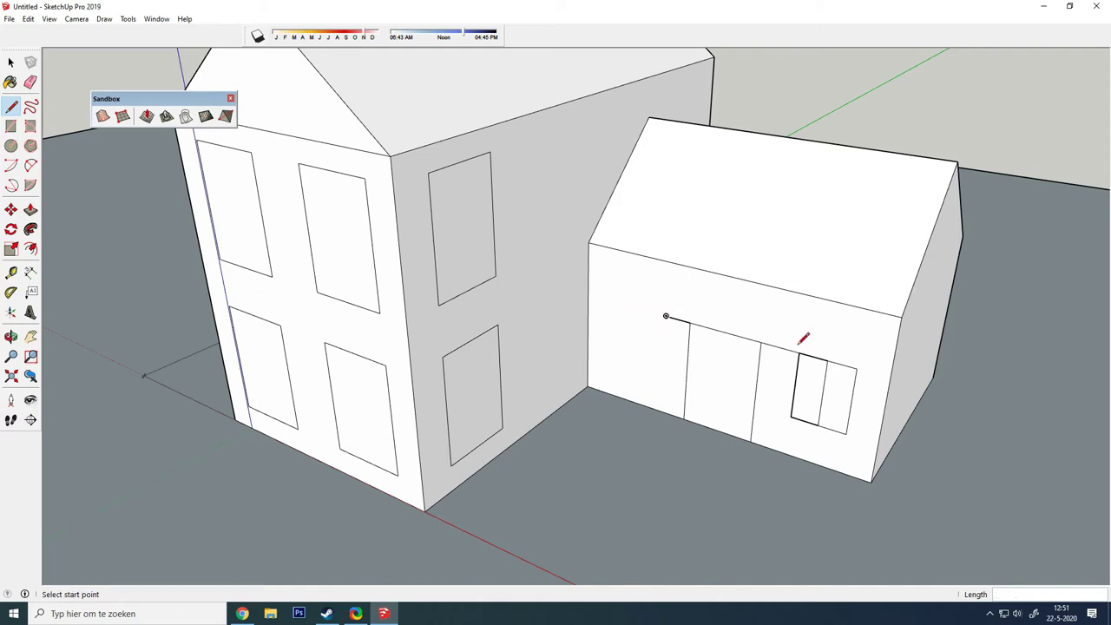
pyautogui.click(827, 356)
pyautogui.press('Escape')
pyautogui.click(689, 322)
pyautogui.click(667, 314)
pyautogui.press('Escape')
pyautogui.click(666, 314)
pyautogui.click(620, 303)
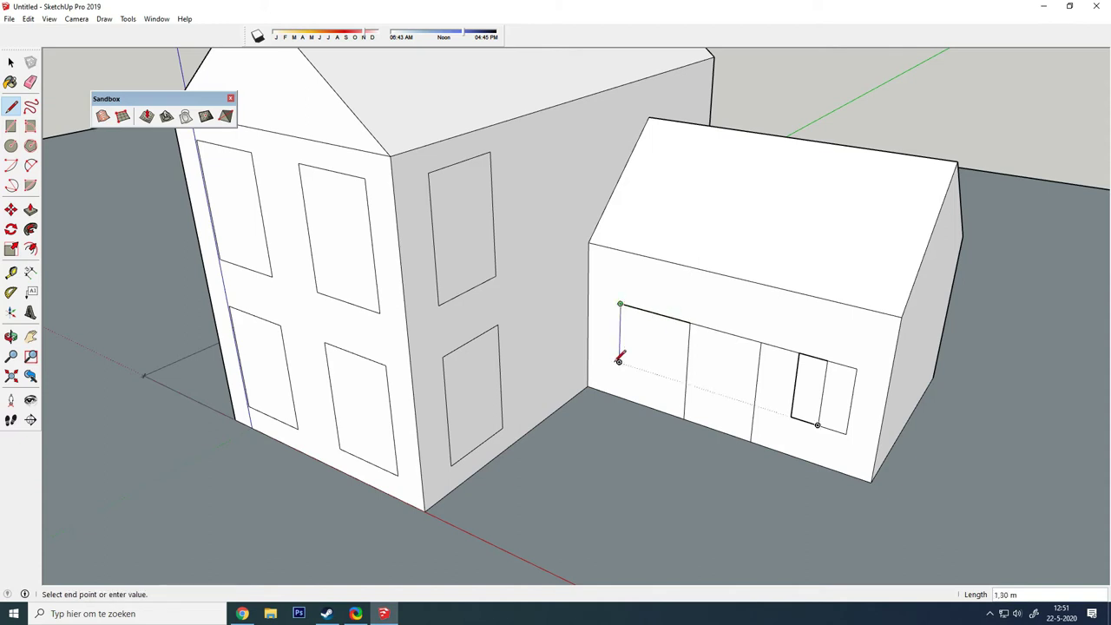
pyautogui.click(665, 375)
pyautogui.click(666, 317)
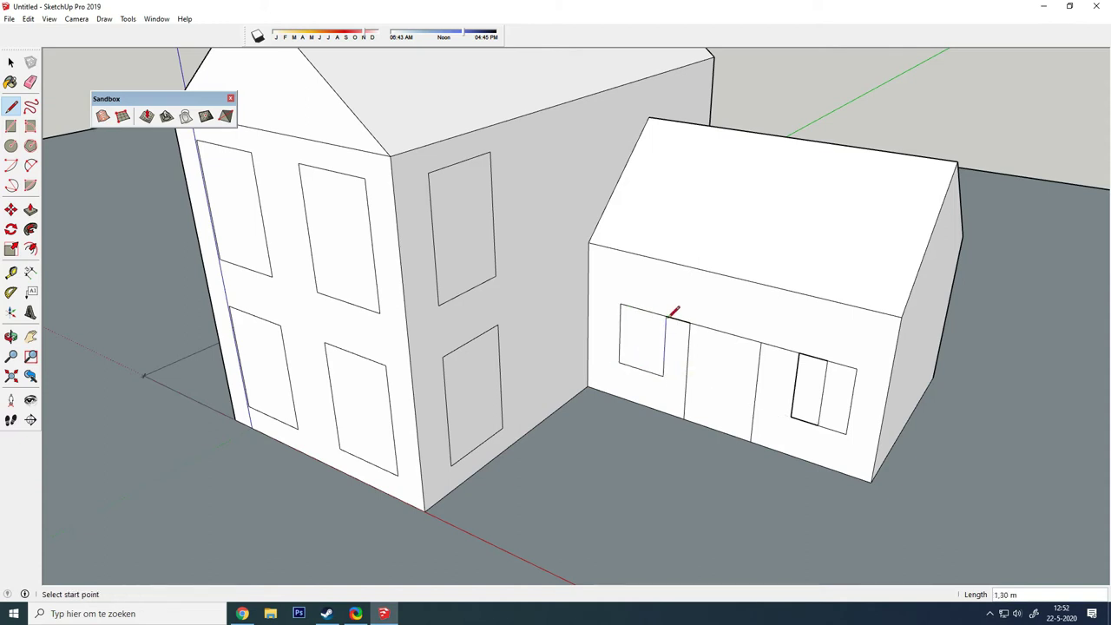
pyautogui.click(30, 81)
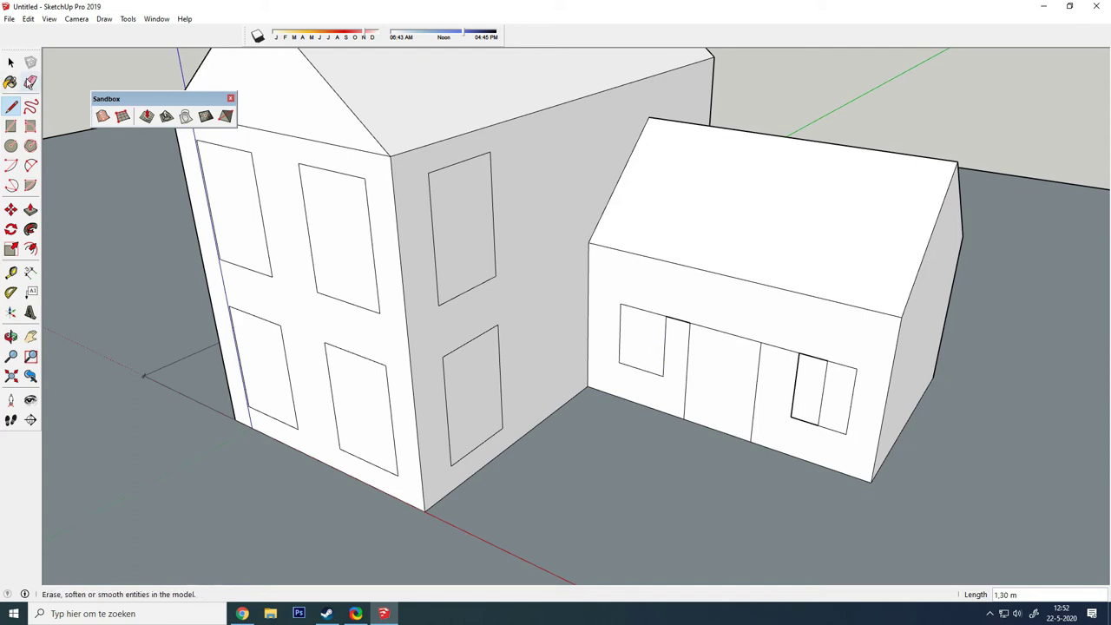
# - Erase the short edges beside the door and the right window's middle dividing line
pyautogui.click(680, 319)
pyautogui.click(781, 349)
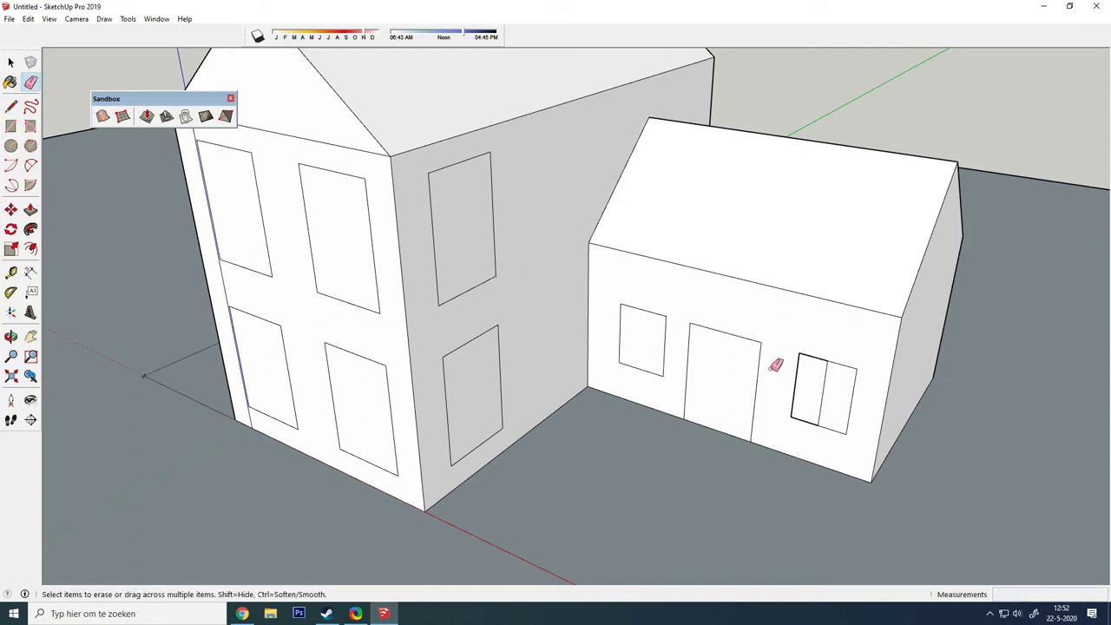
pyautogui.scroll(3, 789, 399)
pyautogui.click(849, 376)
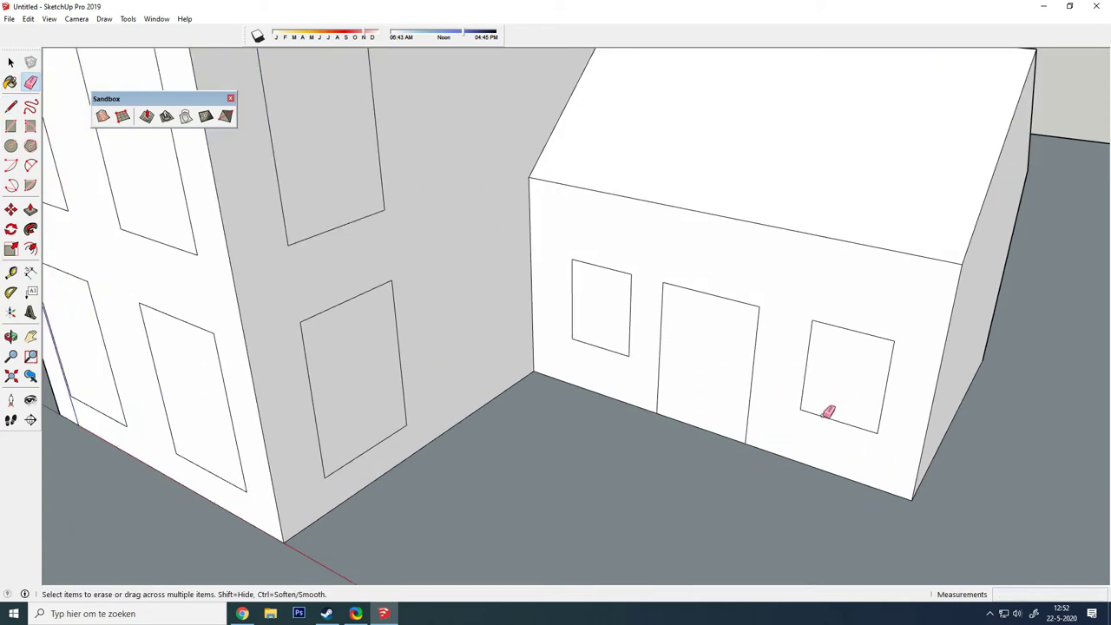
# - Start a new line from the door's top-right corner toward the right window
pyautogui.click(10, 105)
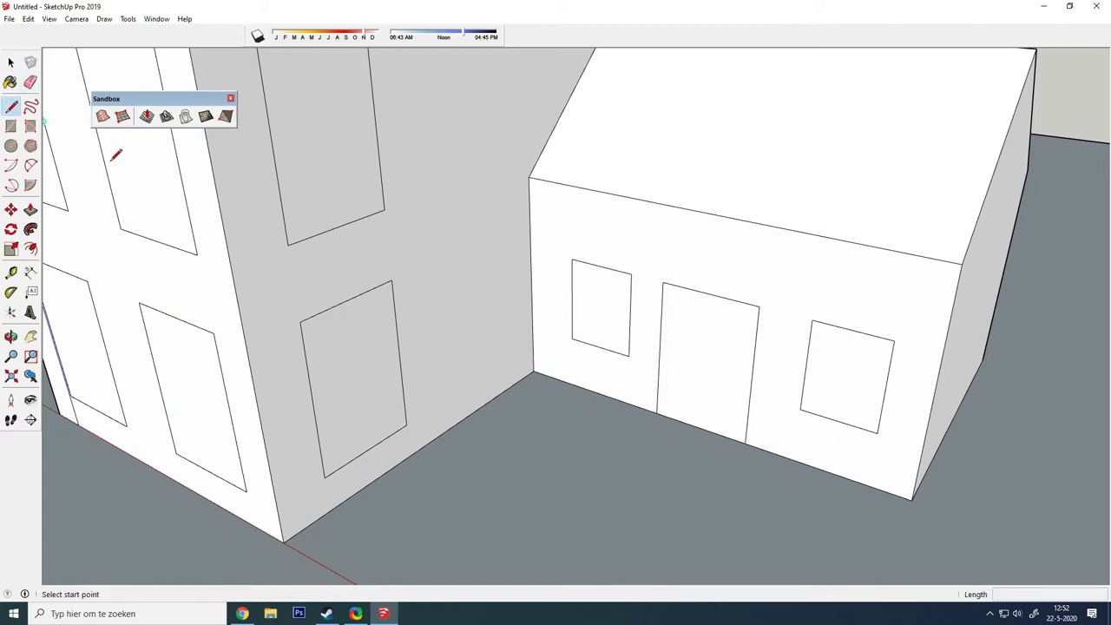
pyautogui.click(759, 307)
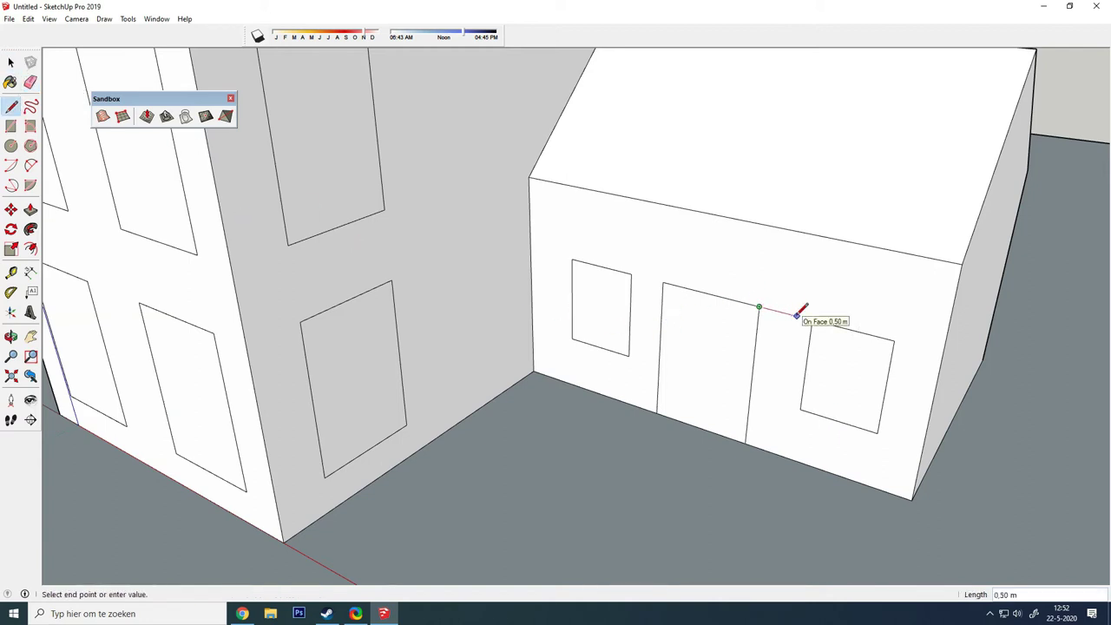
pyautogui.click(796, 316)
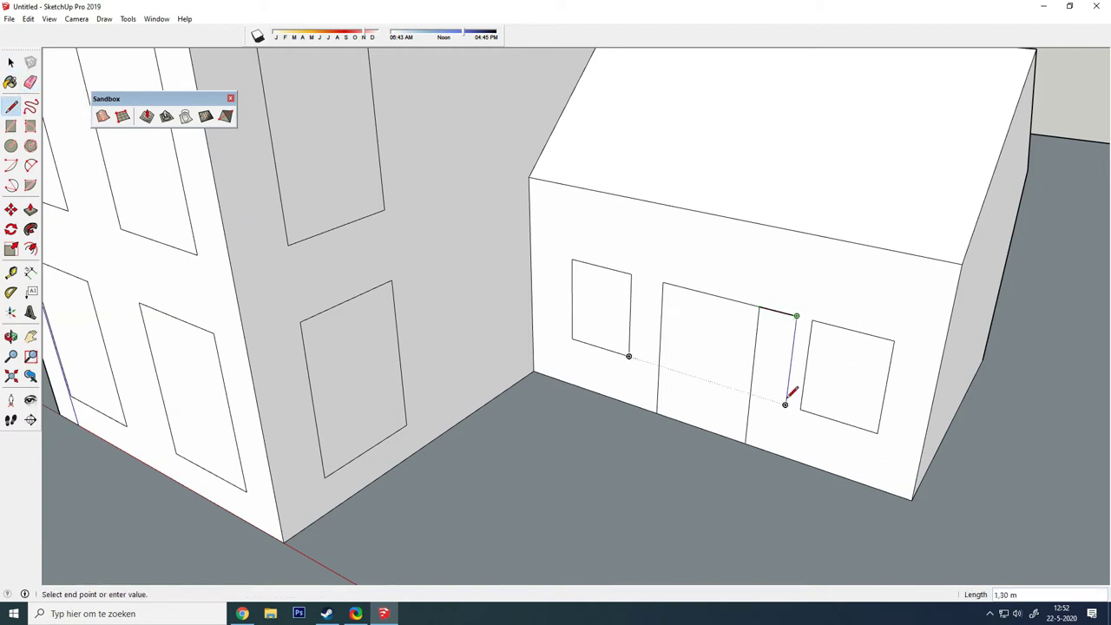
pyautogui.rightClick(791, 350)
pyautogui.press('Escape')
# - Erase the old right window's left, right, top and bottom edges
pyautogui.press('e')
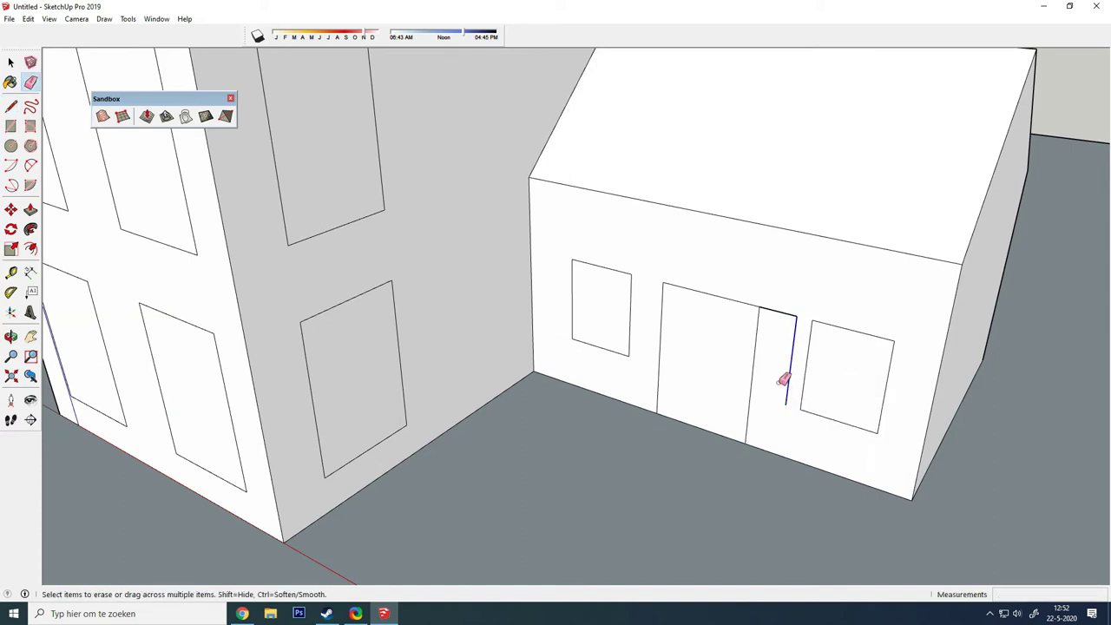
pyautogui.click(807, 357)
pyautogui.click(889, 359)
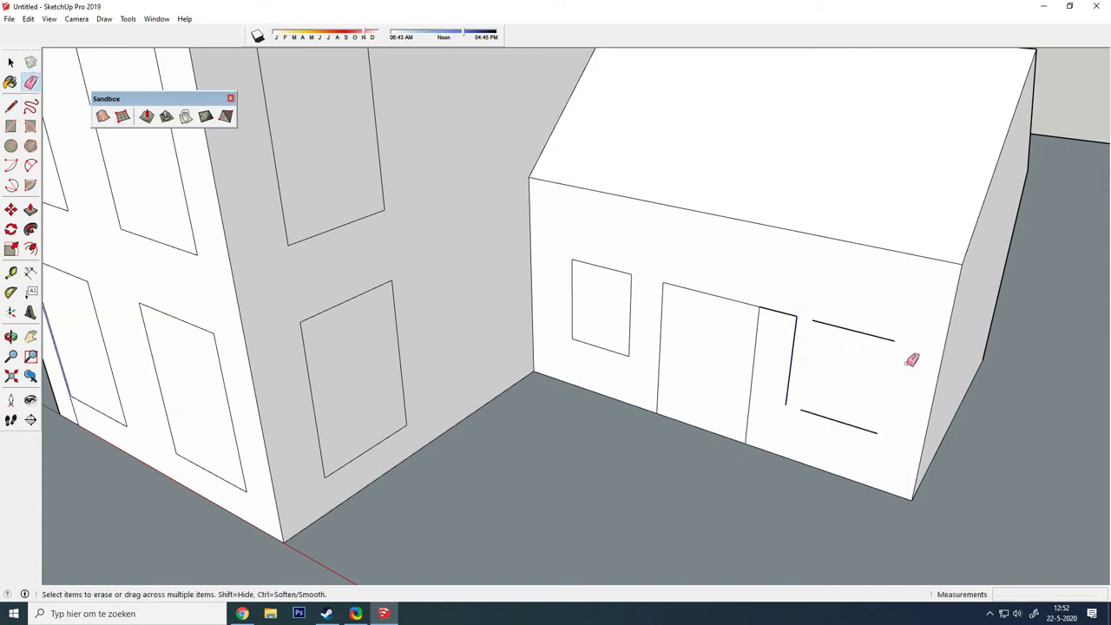
pyautogui.click(858, 331)
pyautogui.click(838, 423)
# - Redraw the right window outline beside the door, then erase the leftover short edge
pyautogui.click(10, 106)
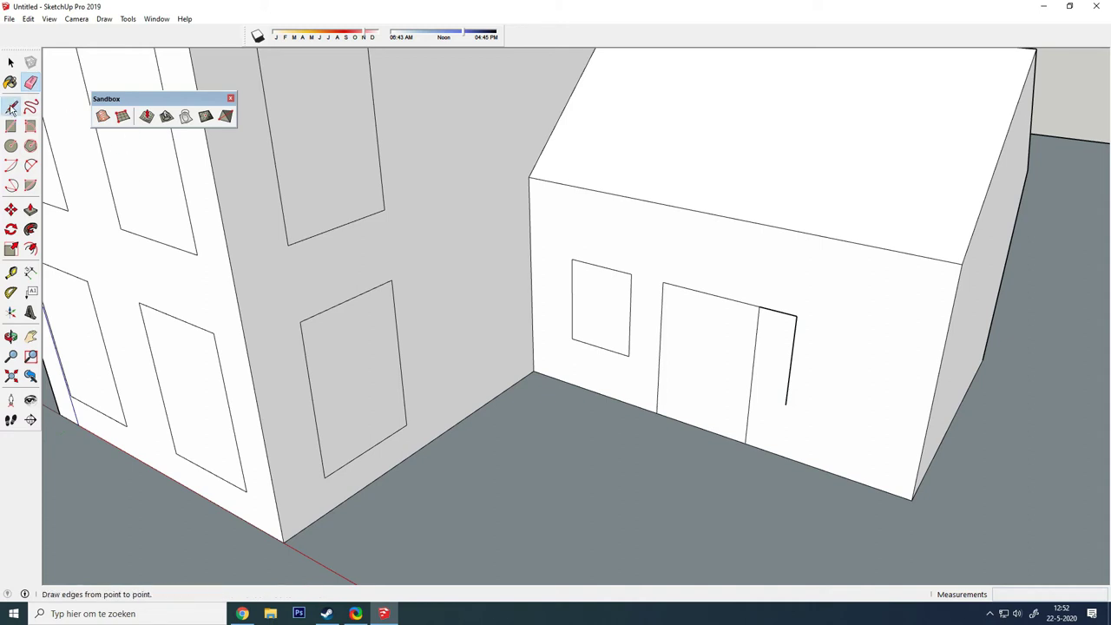
pyautogui.click(797, 314)
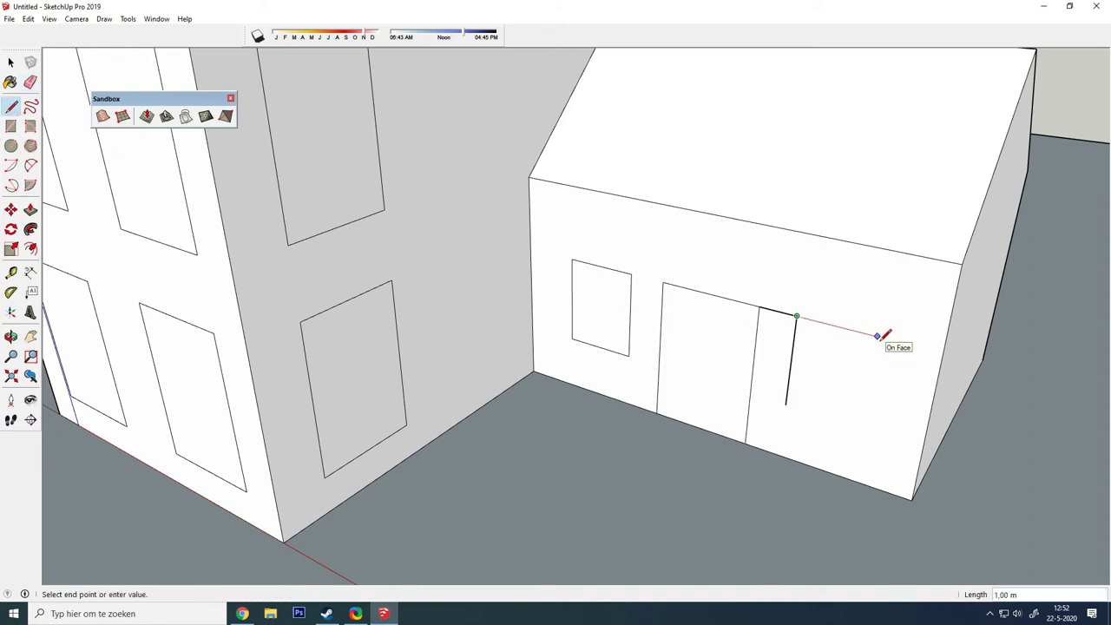
pyautogui.click(877, 336)
pyautogui.click(862, 428)
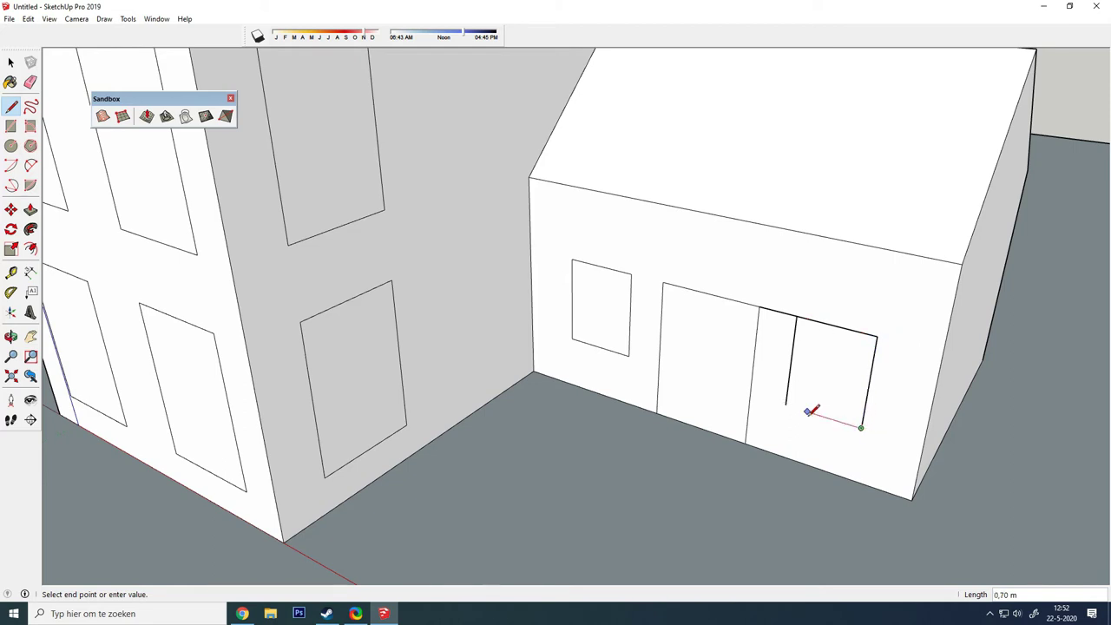
pyautogui.click(787, 402)
pyautogui.click(30, 82)
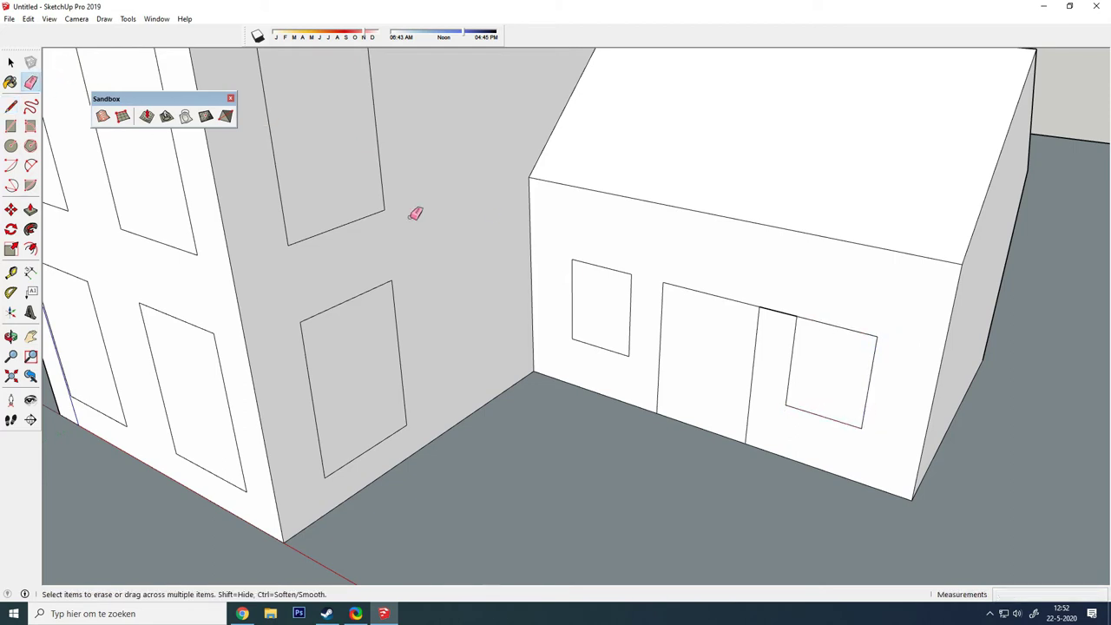
pyautogui.click(778, 311)
# - Select the house's upper-left front window face and begin offsetting it inward about 0,06 m
pyautogui.click(11, 62)
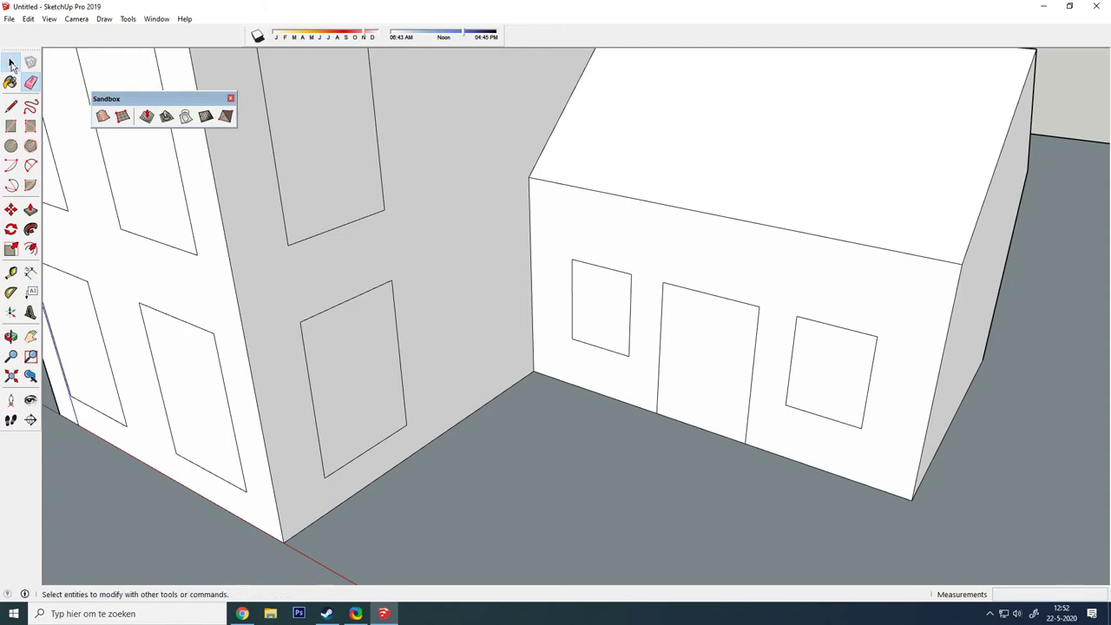
pyautogui.scroll(-2, 682, 332)
pyautogui.scroll(-2, 682, 332)
pyautogui.scroll(4, 360, 248)
pyautogui.moveTo(306, 247); pyautogui.dragTo(392, 246, button='middle')
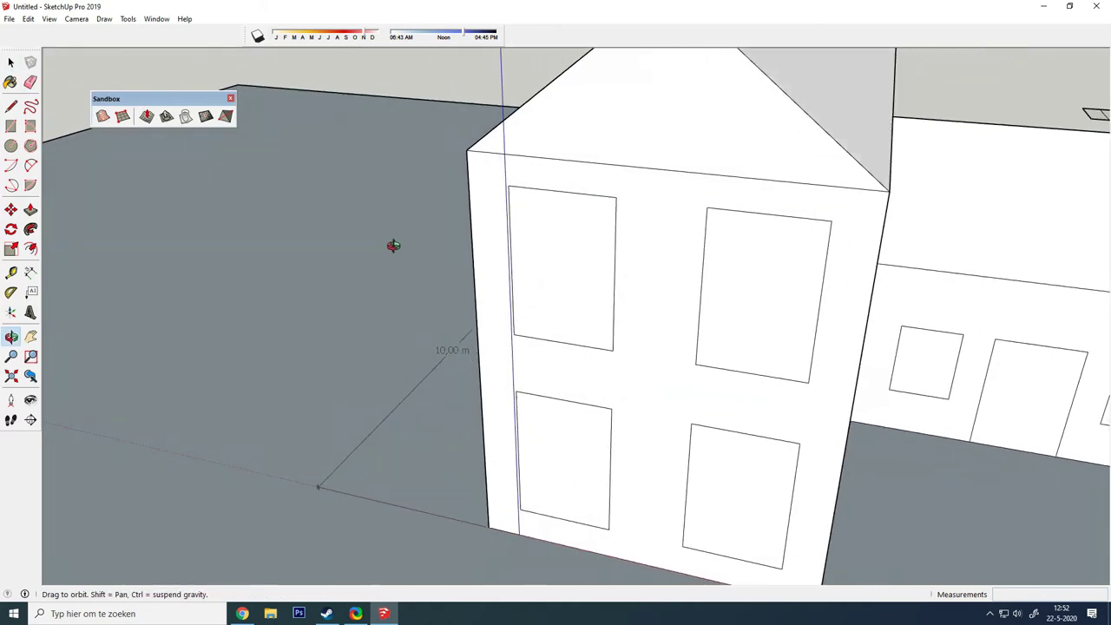
pyautogui.click(551, 270)
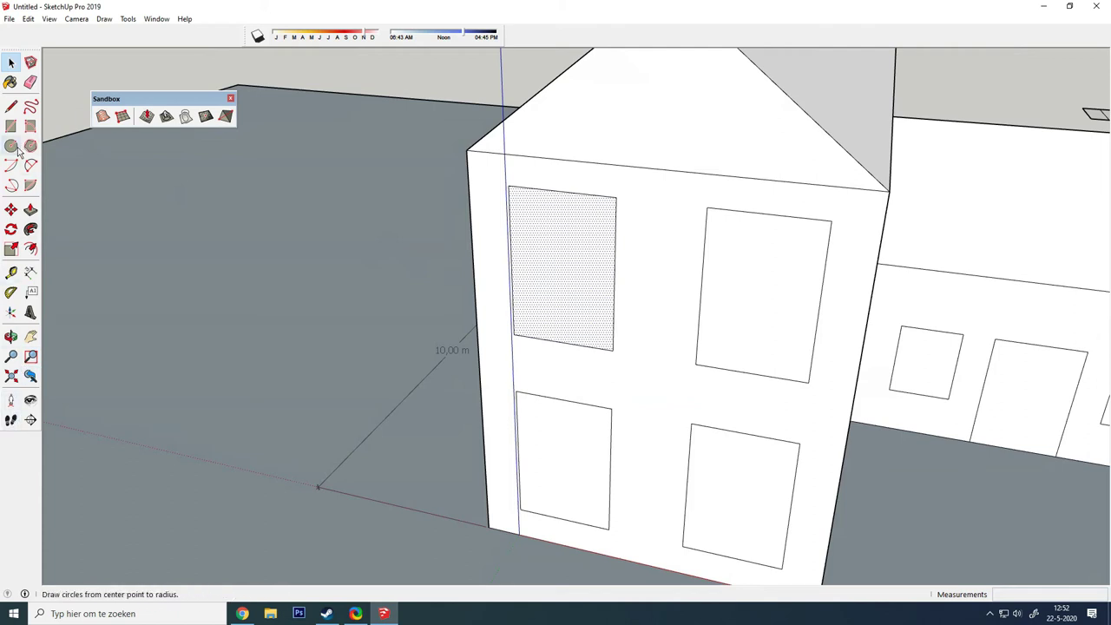
pyautogui.click(30, 249)
pyautogui.click(614, 290)
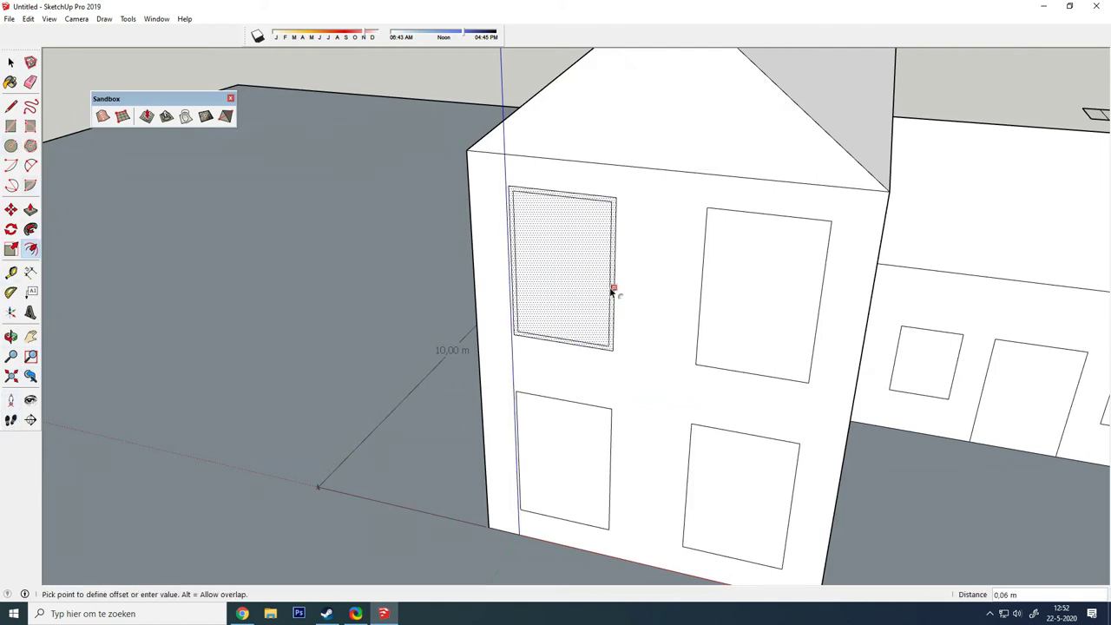
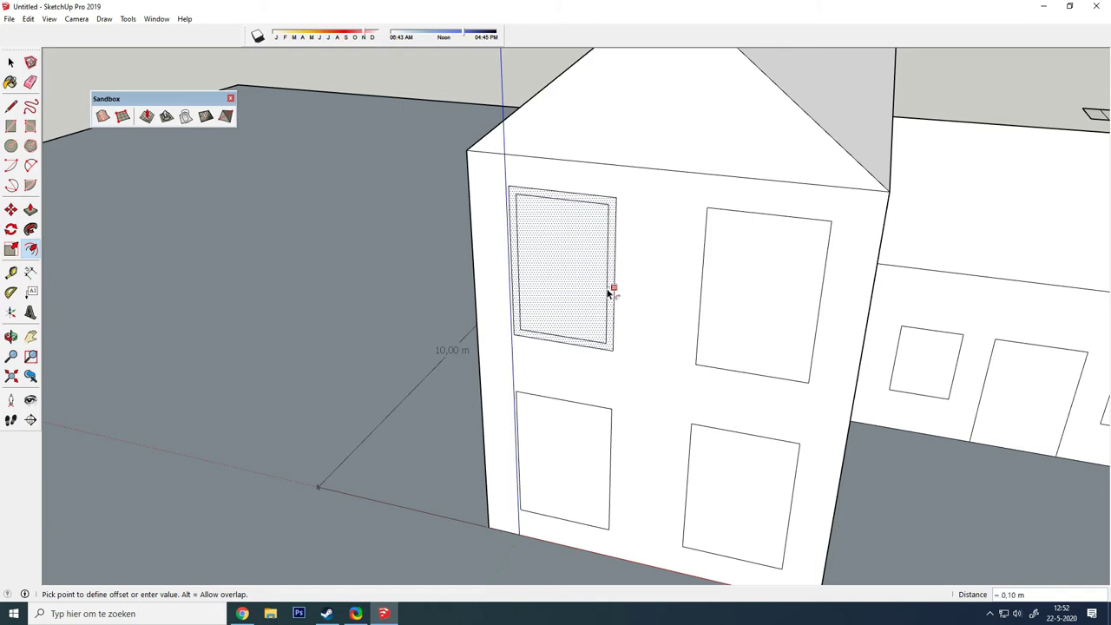
# - Inset frame borders in the upper-left and upper-right gable-wall windows, about 0.1 m
pyautogui.click(607, 296)
pyautogui.rightClick(799, 335)
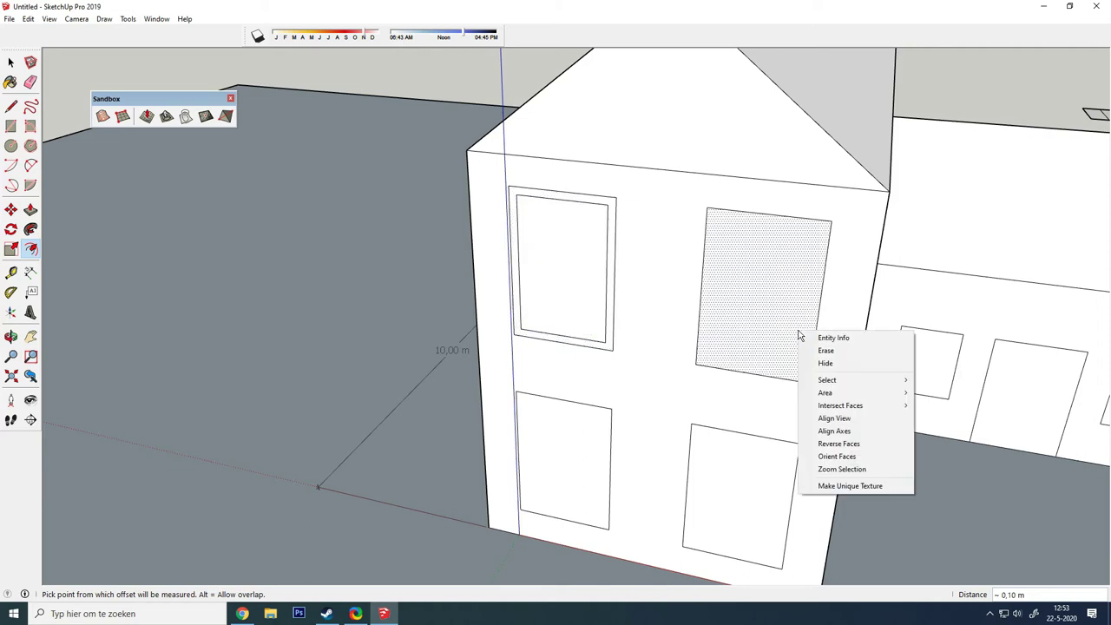
pyautogui.click(819, 326)
pyautogui.click(816, 323)
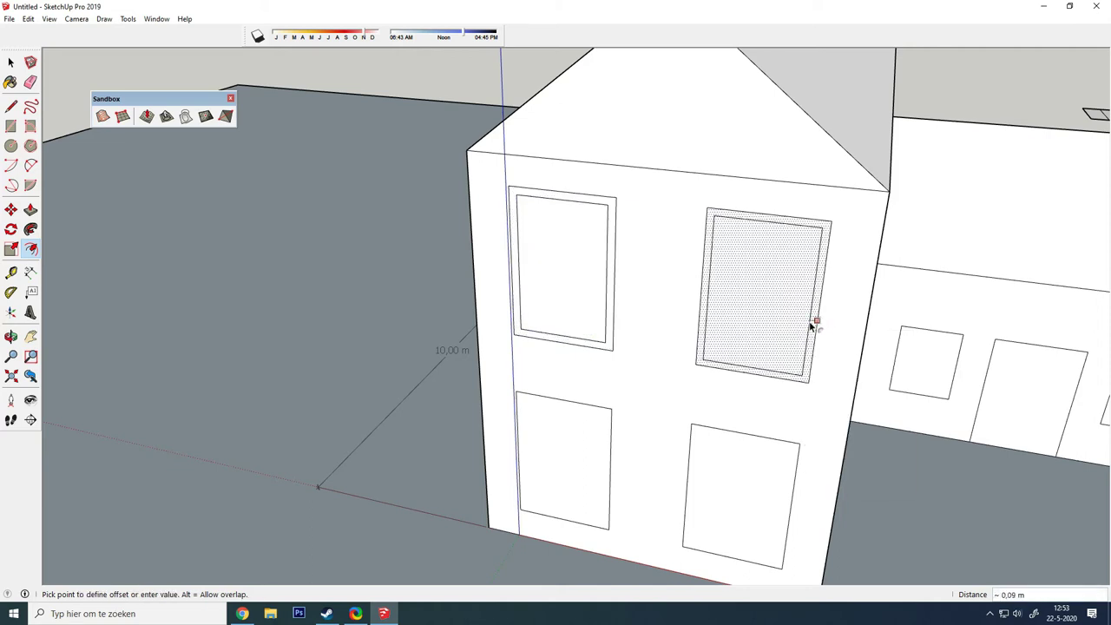
pyautogui.click(810, 323)
# - Inset frames in the two lower gable windows, then orbit round to the long front wall
pyautogui.rightClick(584, 458)
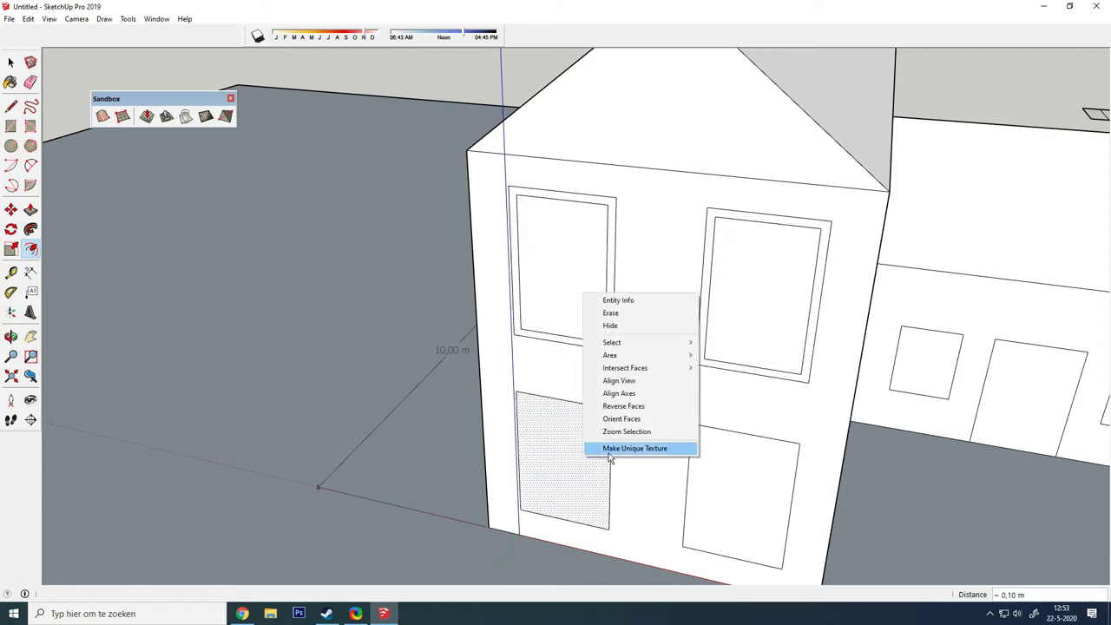
pyautogui.click(610, 466)
pyautogui.click(608, 466)
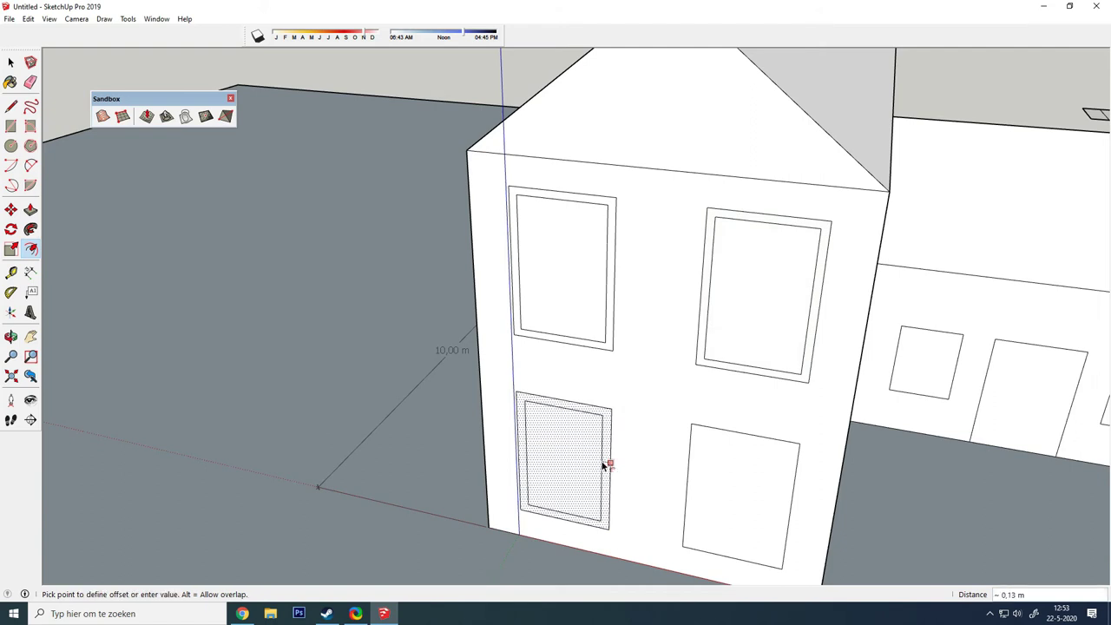
pyautogui.click(605, 466)
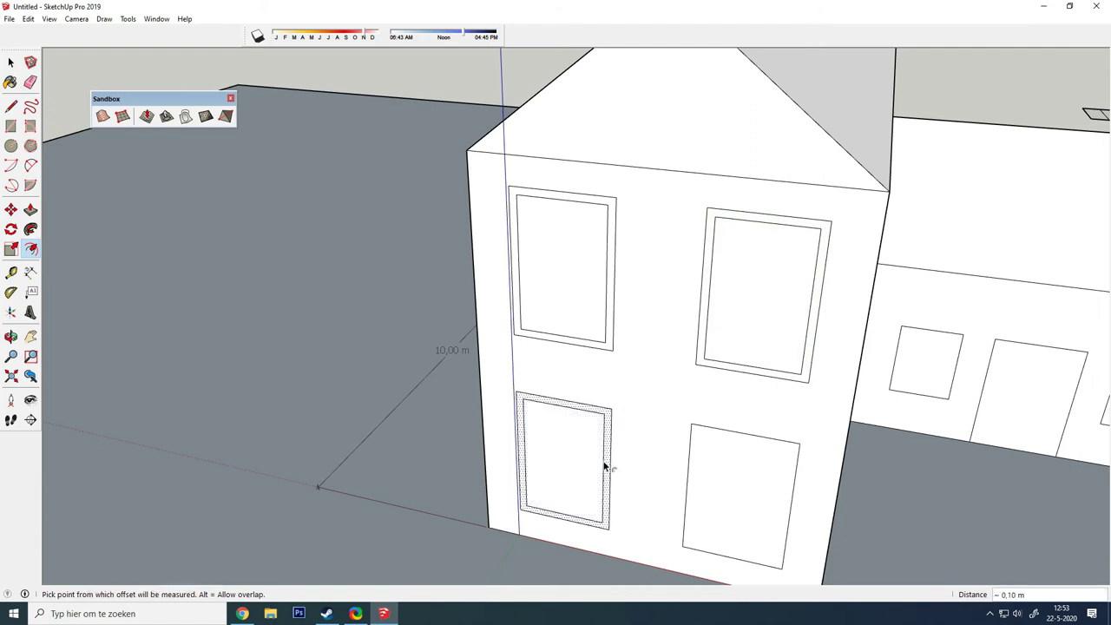
pyautogui.rightClick(733, 466)
pyautogui.click(727, 434)
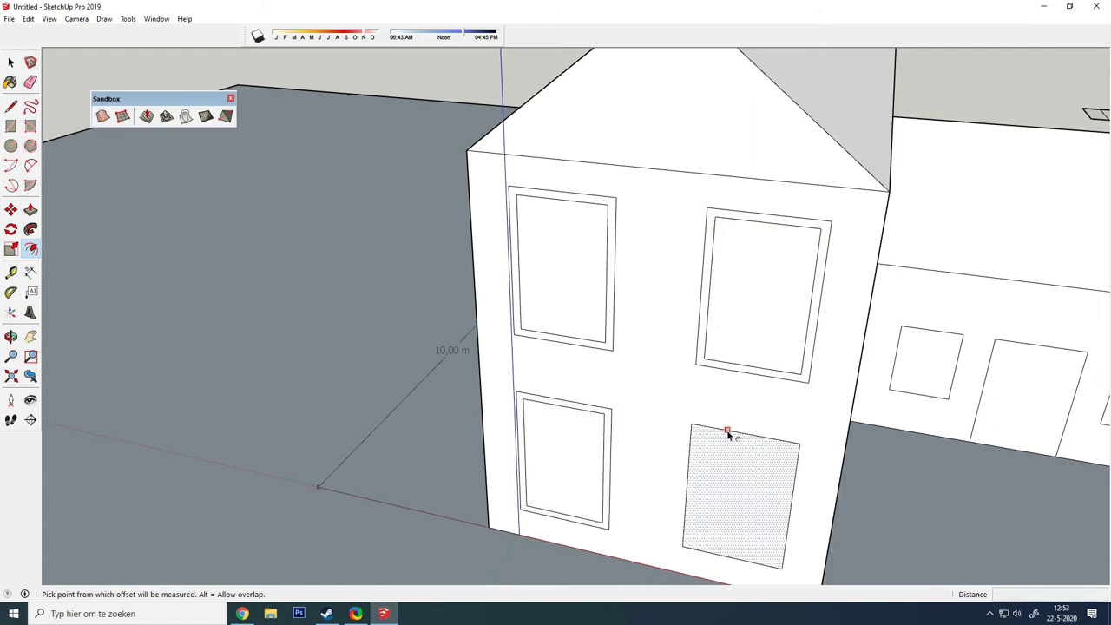
pyautogui.click(727, 429)
pyautogui.click(726, 435)
pyautogui.moveTo(650, 473)
pyautogui.mouseDown(button='middle')
pyautogui.moveTo(521, 389)
pyautogui.moveTo(1029, 454)
pyautogui.mouseUp(button='middle')
pyautogui.rightClick(577, 219)
# - Offset the upper-right and upper-left front windows inward about 0.1 m to form frames
pyautogui.click(565, 214)
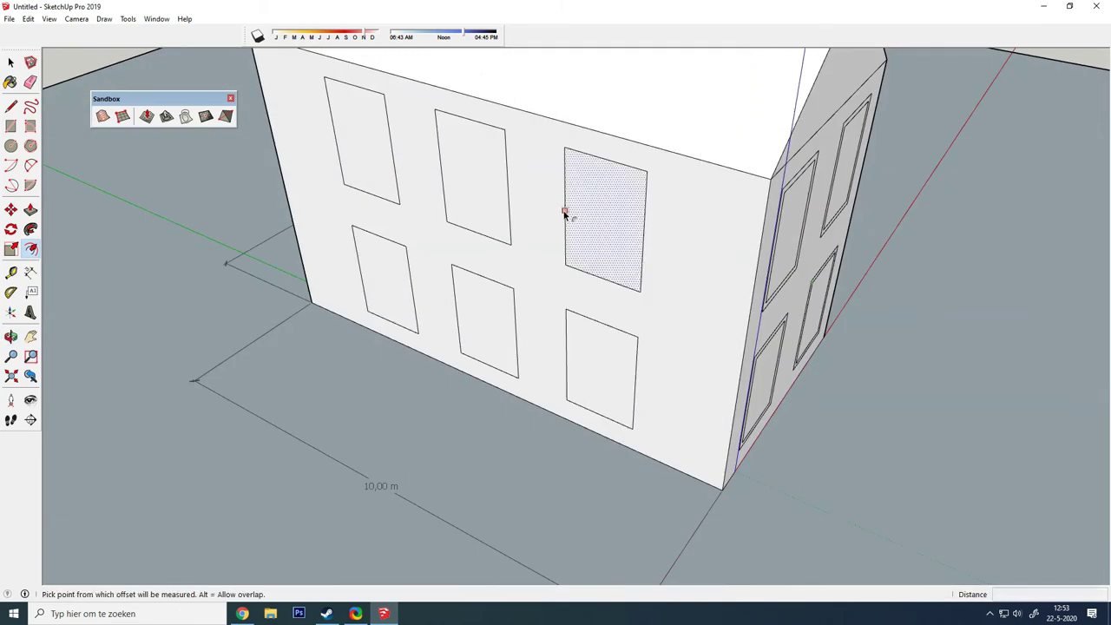
pyautogui.click(564, 212)
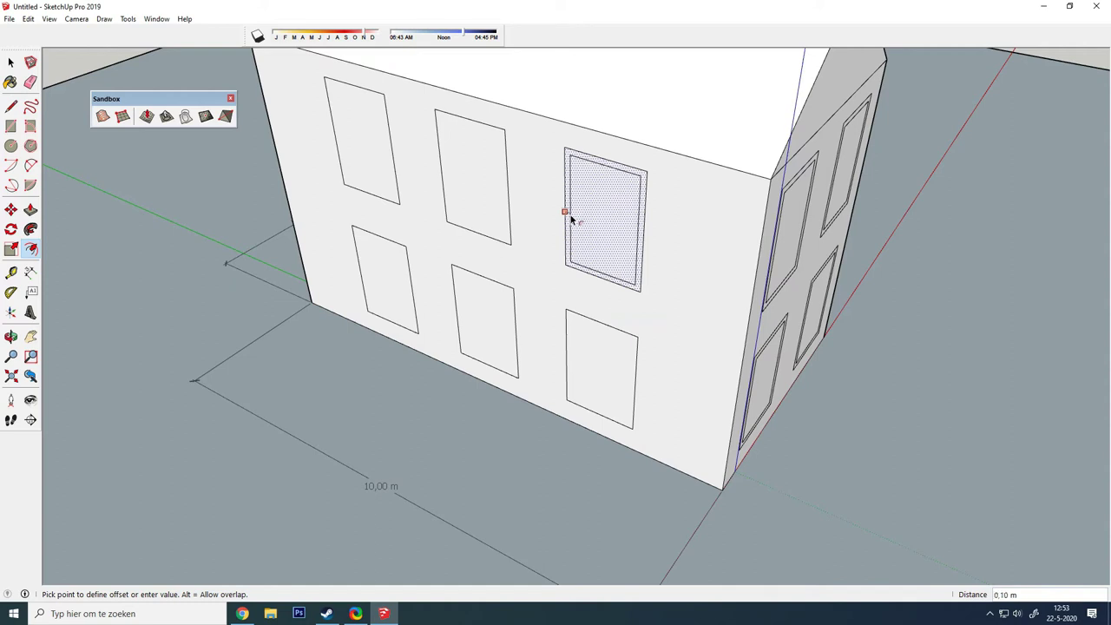
pyautogui.click(571, 219)
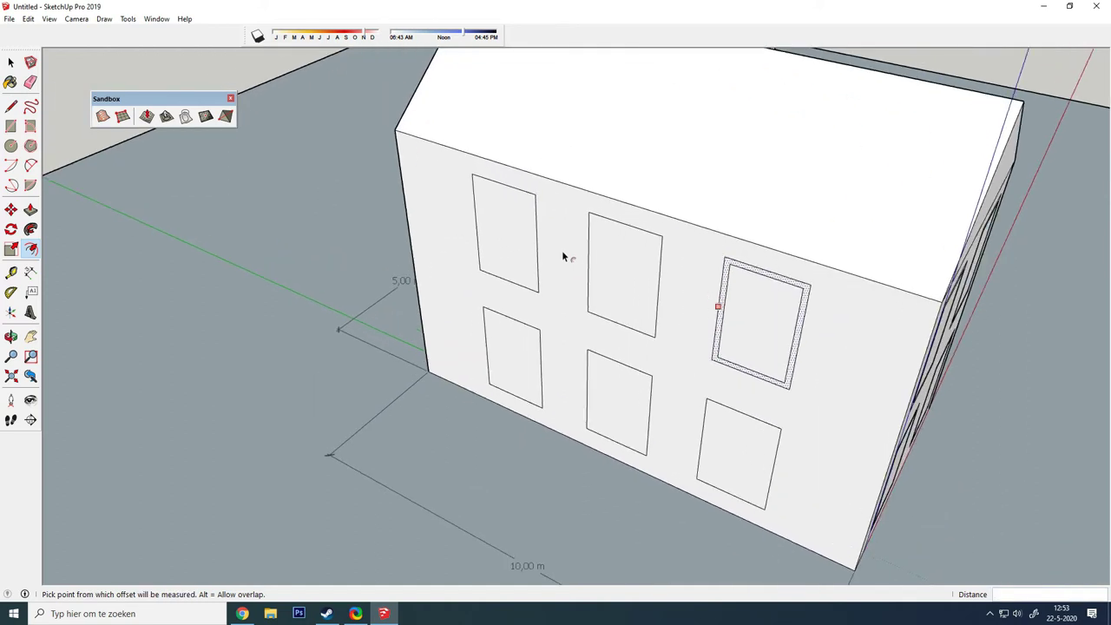
pyautogui.rightClick(504, 211)
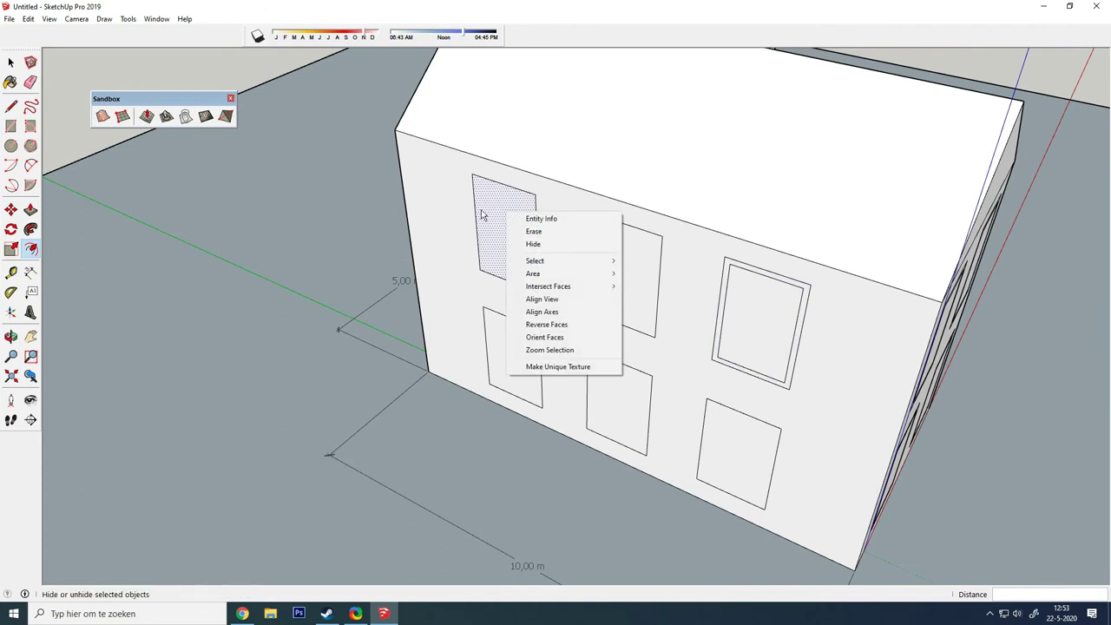
pyautogui.click(475, 212)
pyautogui.click(476, 213)
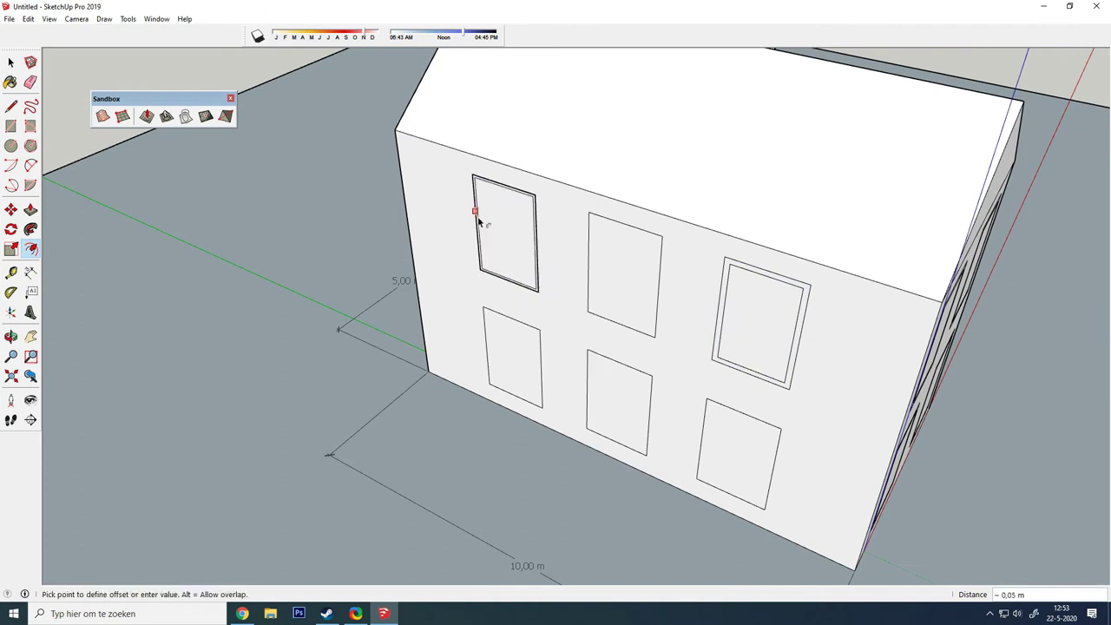
pyautogui.scroll(2, 477, 220)
pyautogui.scroll(3, 476, 220)
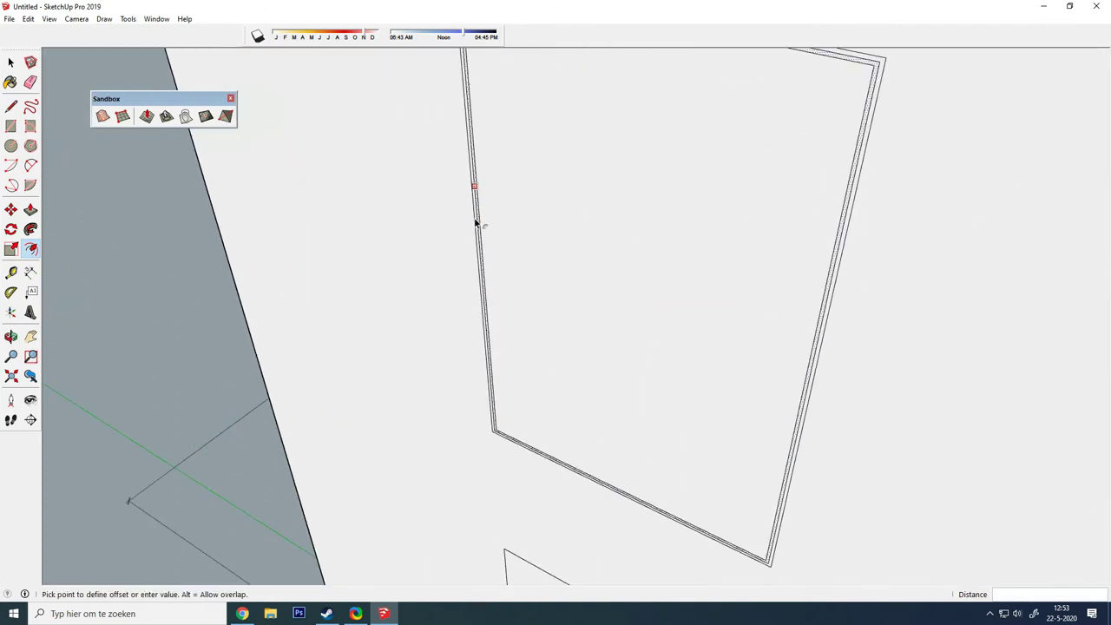
pyautogui.scroll(2, 477, 221)
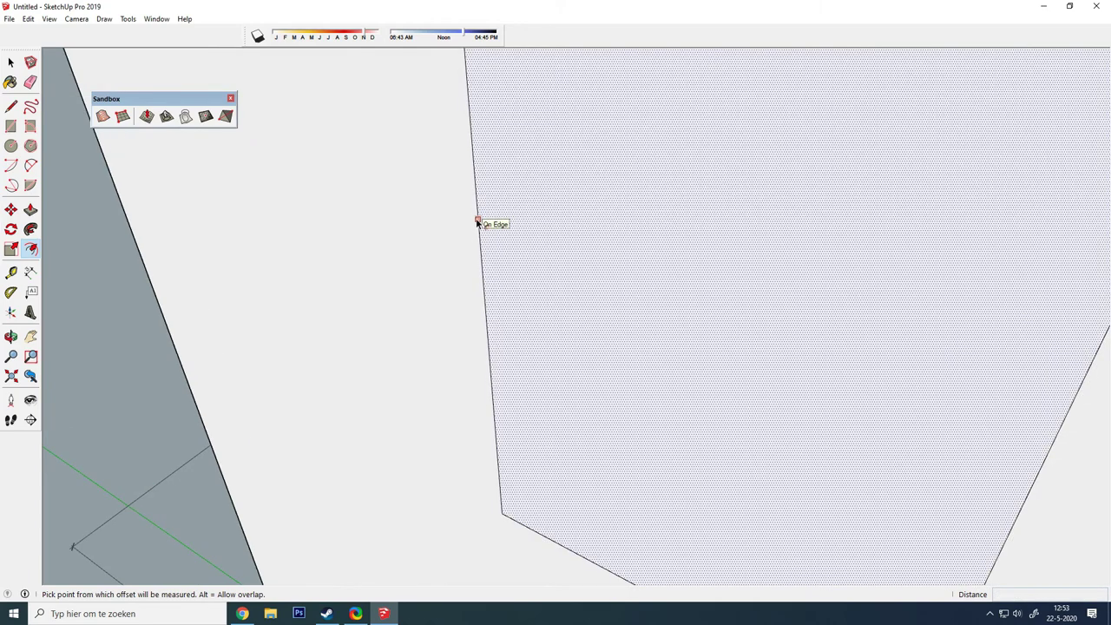
pyautogui.click(478, 218)
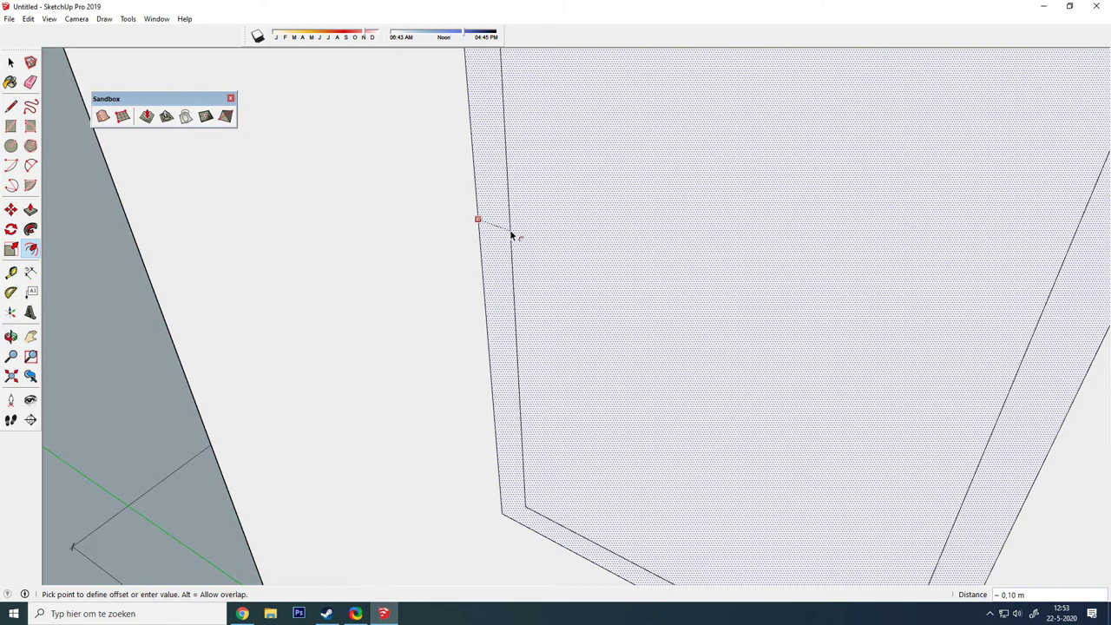
pyautogui.click(510, 229)
pyautogui.scroll(-3, 414, 139)
pyautogui.scroll(-2, 595, 161)
# - Inset about 0.1 m frames in the upper-middle and lower-left front windows
pyautogui.rightClick(780, 251)
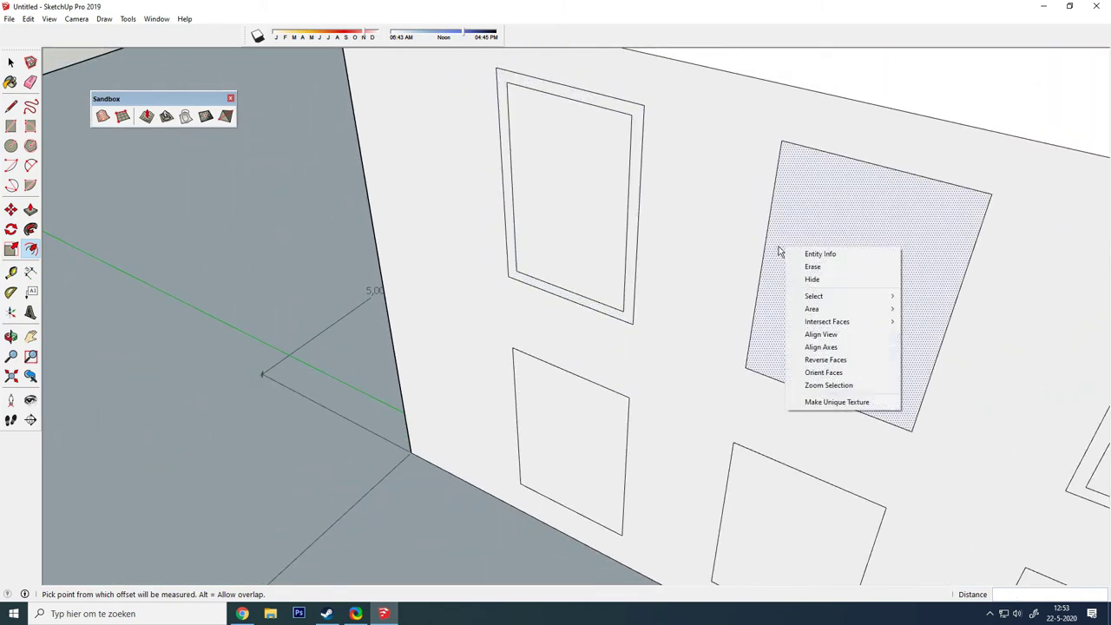
pyautogui.press('Escape')
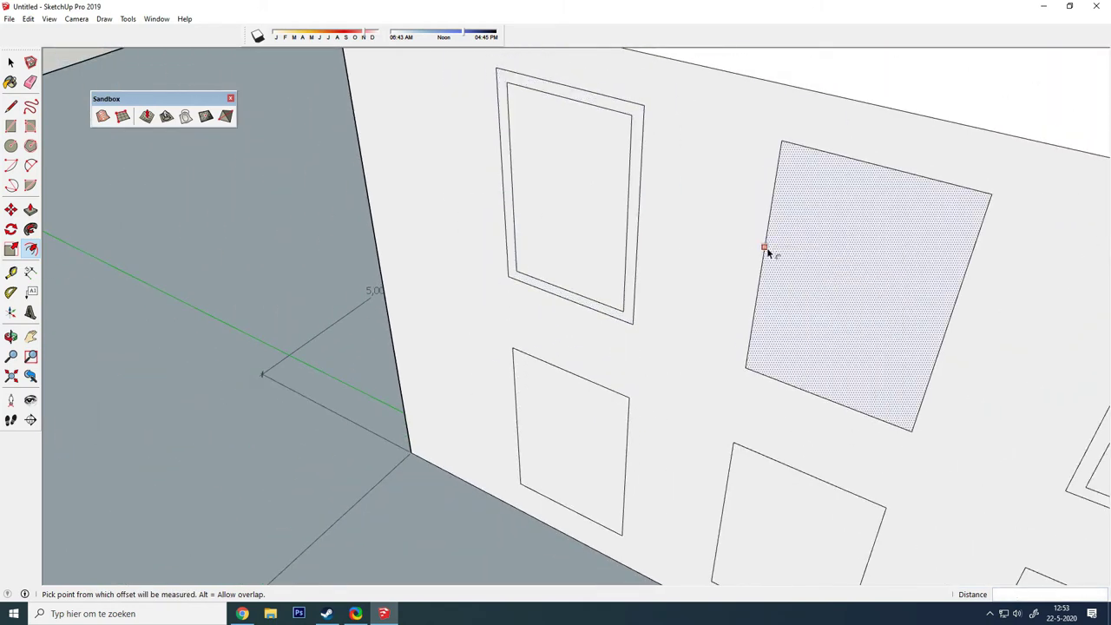
pyautogui.click(768, 249)
pyautogui.click(773, 255)
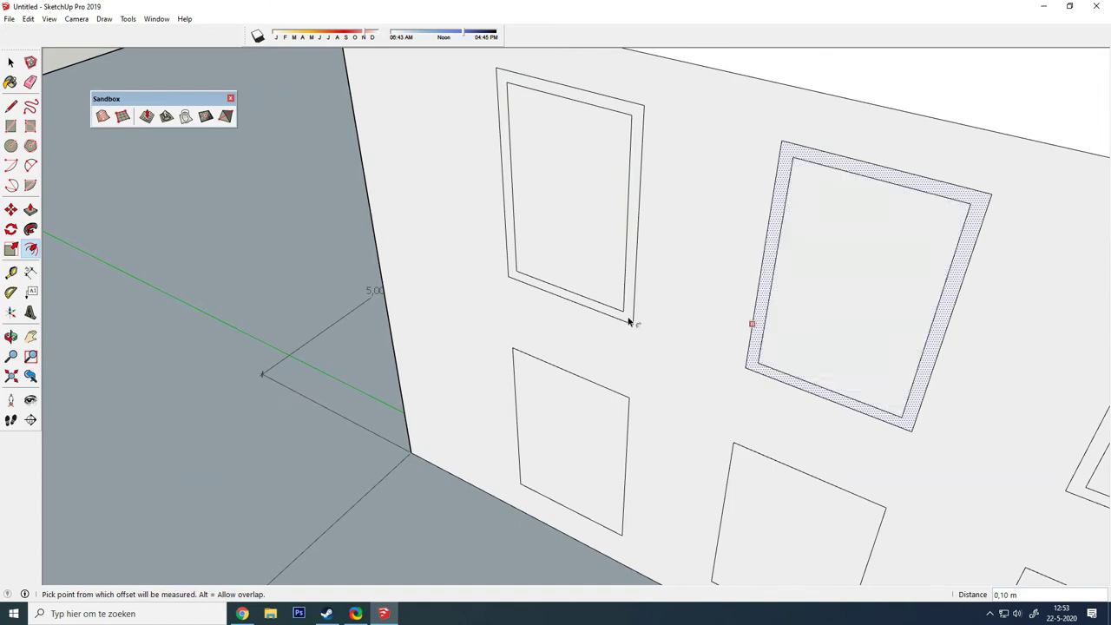
pyautogui.rightClick(546, 416)
pyautogui.press('Escape')
pyautogui.click(517, 416)
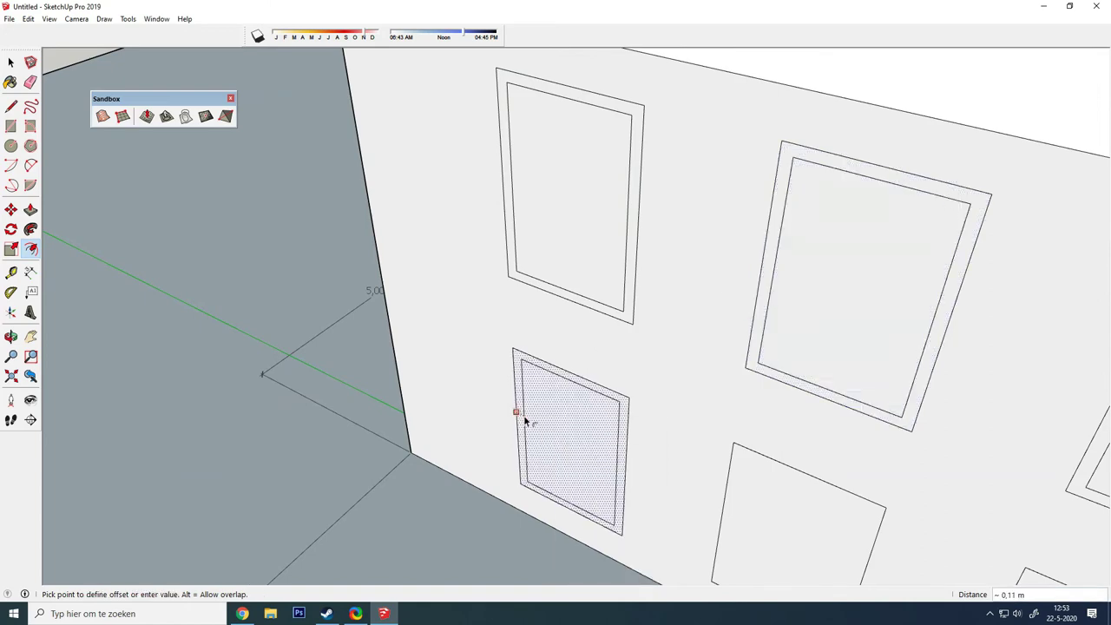
pyautogui.scroll(5, 518, 421)
pyautogui.scroll(3, 519, 421)
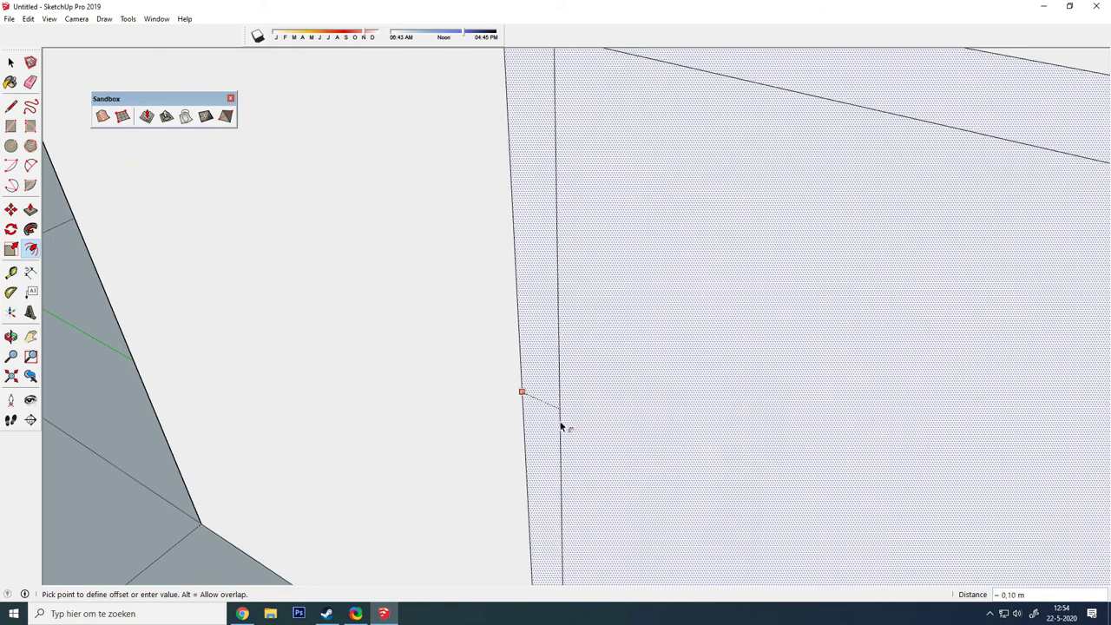
pyautogui.click(564, 427)
pyautogui.scroll(-3, 371, 301)
pyautogui.scroll(-2, 366, 300)
pyautogui.scroll(-2, 366, 300)
pyautogui.scroll(3, 544, 458)
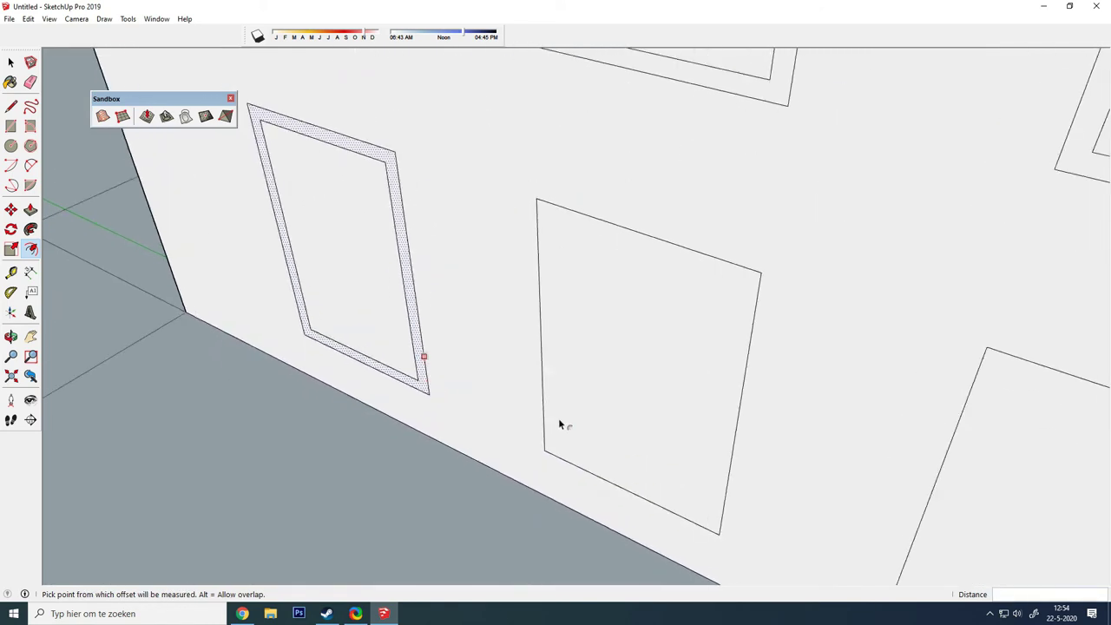
pyautogui.scroll(3, 561, 423)
# - Inset frames in the lower-middle and lower-right front windows, then orbit around the house
pyautogui.rightClick(538, 356)
pyautogui.press('Escape')
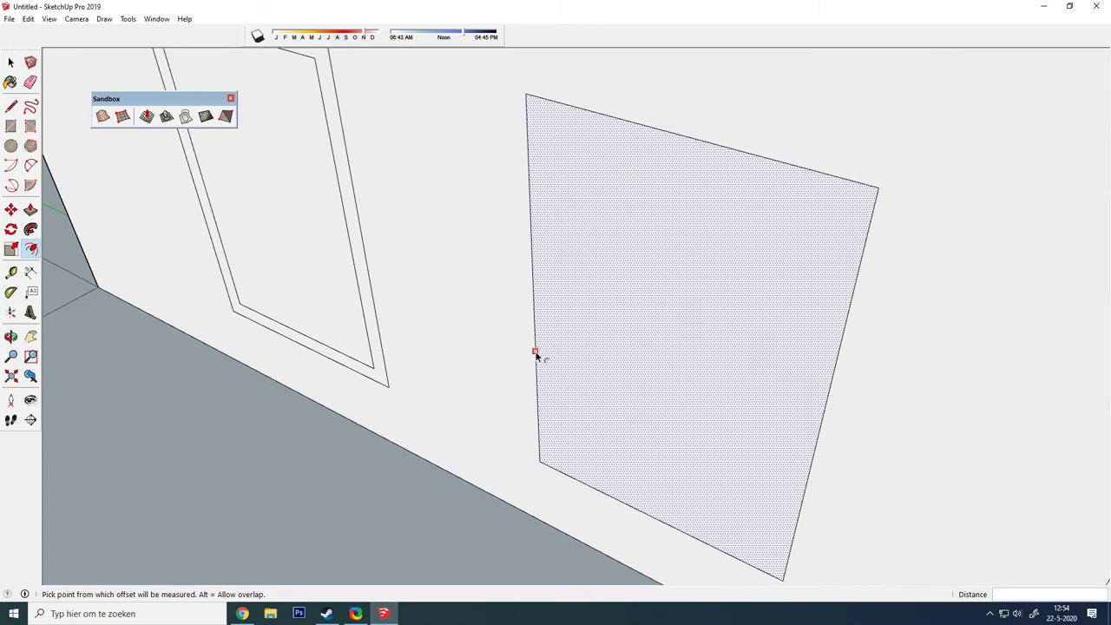
pyautogui.click(535, 351)
pyautogui.press('Escape')
pyautogui.scroll(-3, 367, 307)
pyautogui.scroll(-2, 455, 345)
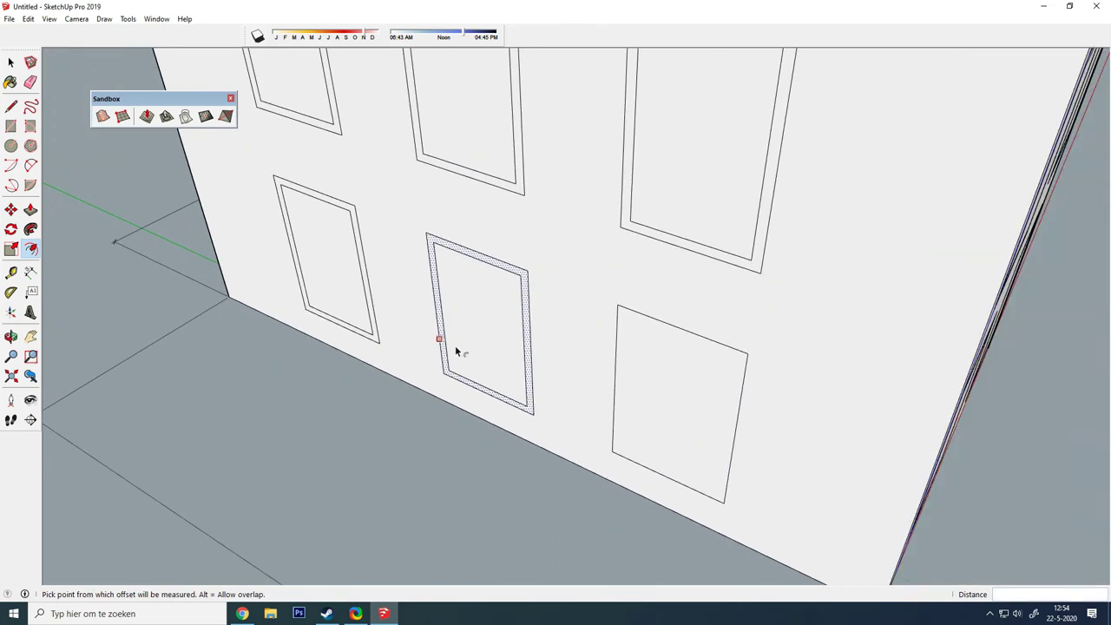
pyautogui.scroll(3, 605, 379)
pyautogui.scroll(2, 577, 373)
pyautogui.rightClick(577, 374)
pyautogui.press('Escape')
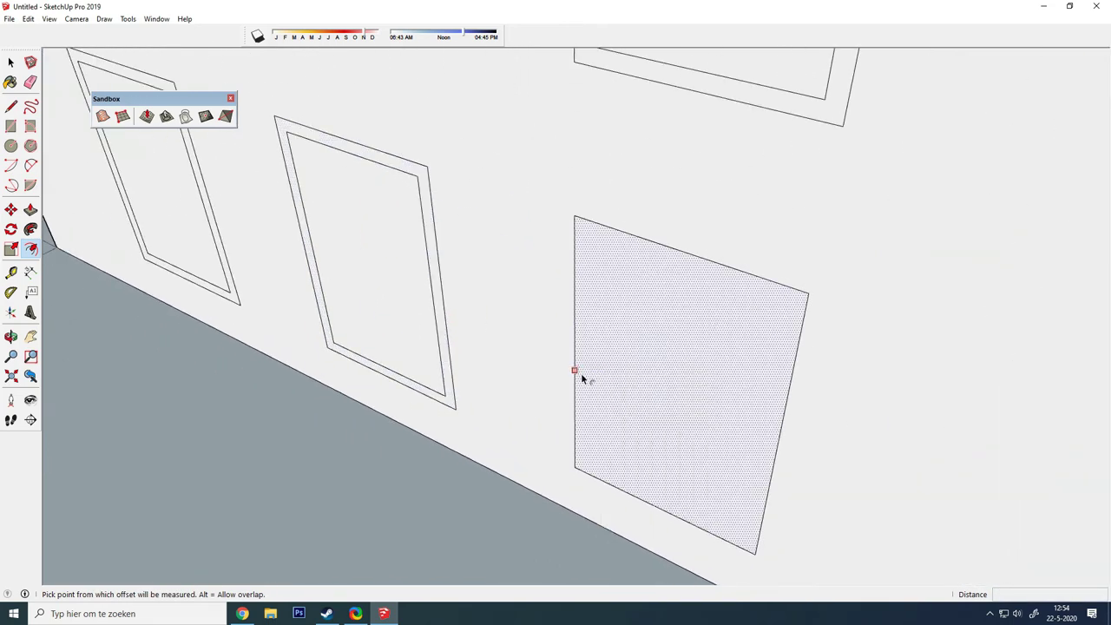
pyautogui.click(575, 370)
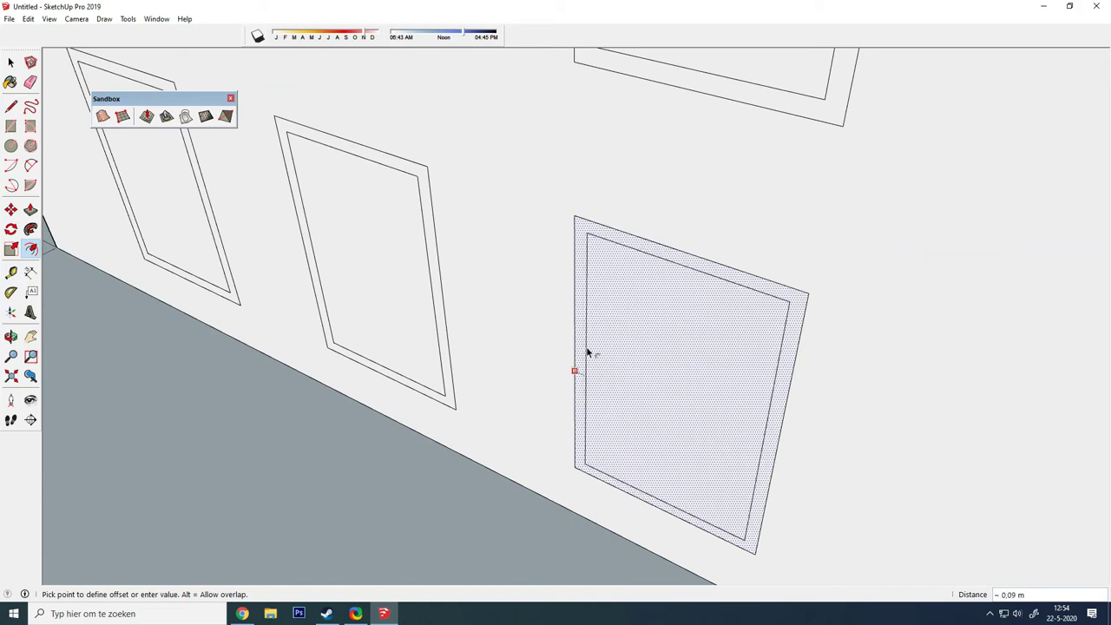
pyautogui.scroll(-1, 588, 353)
pyautogui.click(588, 355)
pyautogui.scroll(-3, 516, 402)
pyautogui.scroll(-3, 650, 426)
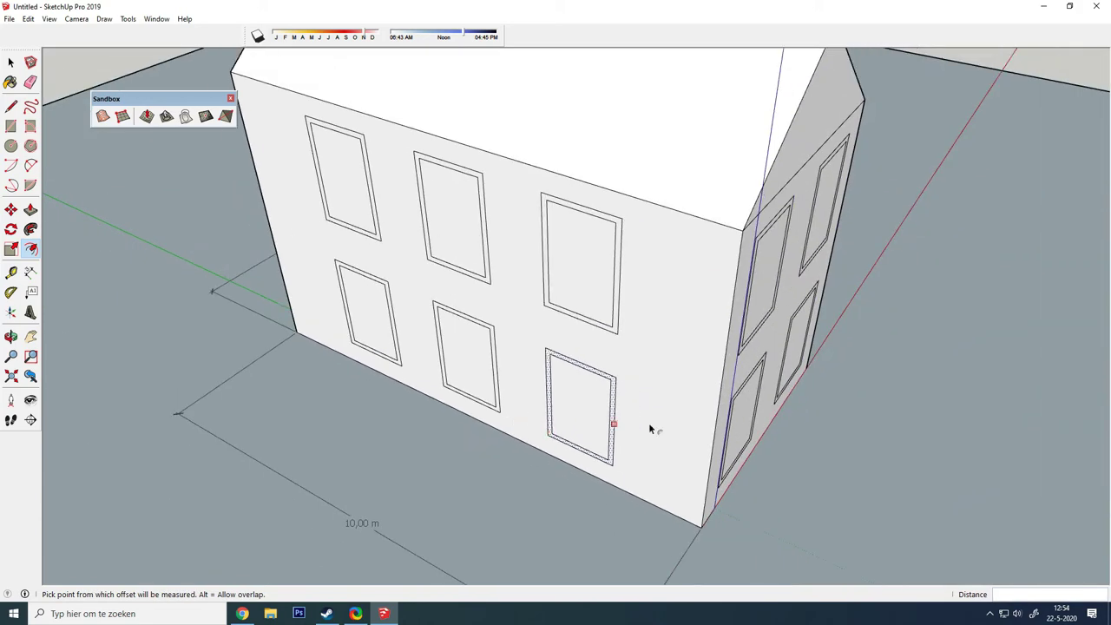
pyautogui.moveTo(651, 426); pyautogui.dragTo(514, 384, button='middle')
# - Inset 0.10 m frames in the upper window and the door on the annex-side wall
pyautogui.moveTo(609, 330)
pyautogui.mouseDown(button='middle')
pyautogui.moveTo(695, 292)
pyautogui.moveTo(315, 318)
pyautogui.moveTo(441, 308)
pyautogui.moveTo(730, 590)
pyautogui.mouseUp(button='middle')
pyautogui.scroll(-4, 571, 223)
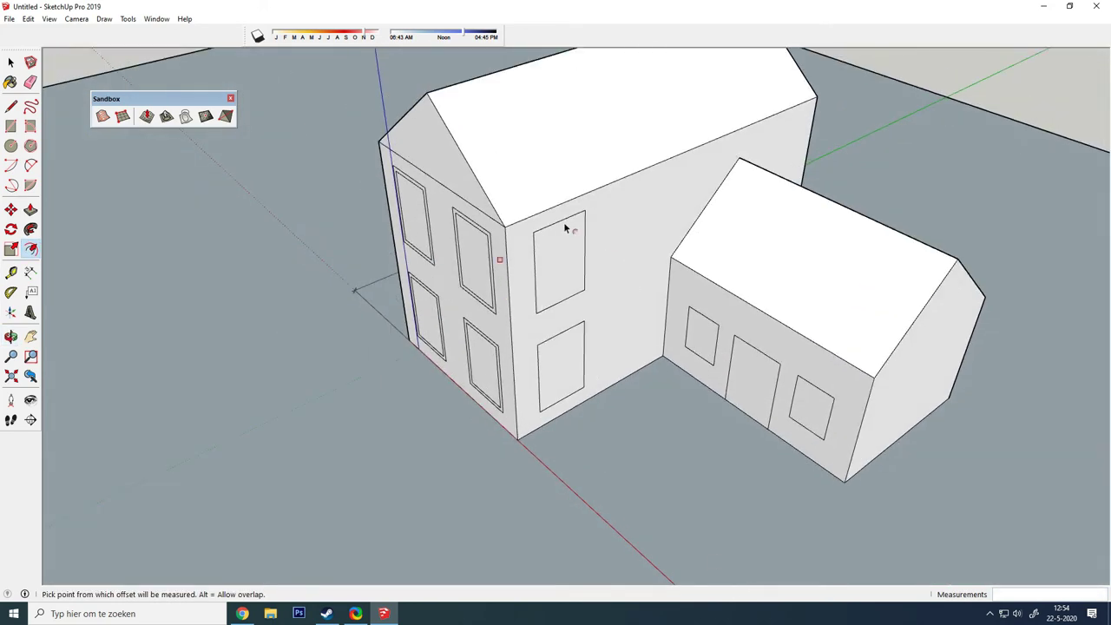
pyautogui.scroll(5, 567, 210)
pyautogui.scroll(1, 568, 235)
pyautogui.rightClick(570, 260)
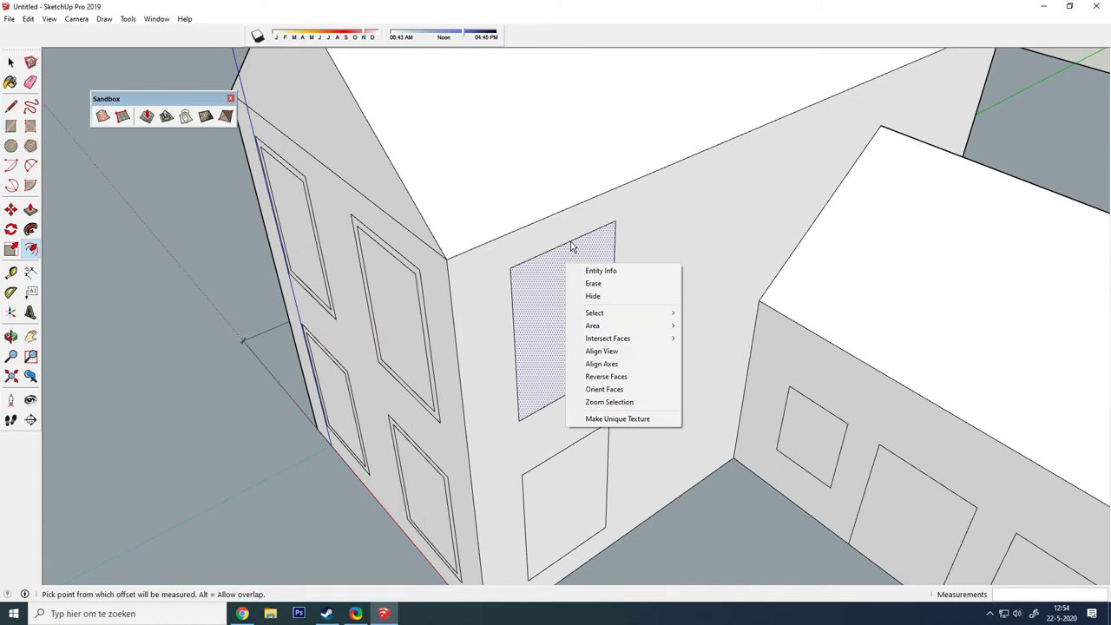
pyautogui.click(571, 242)
pyautogui.click(570, 241)
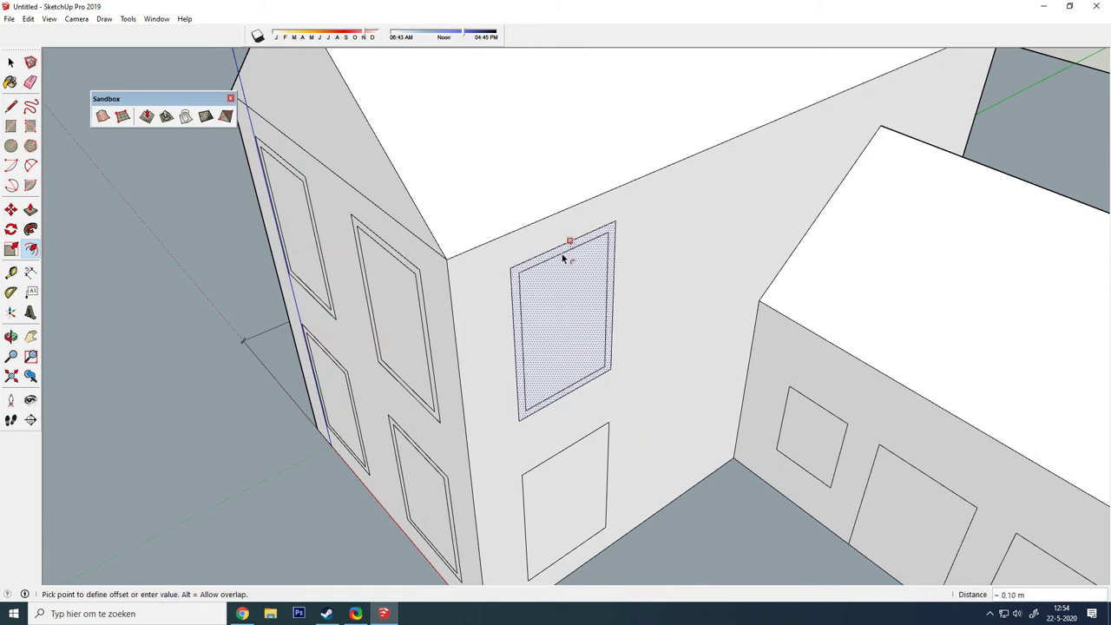
pyautogui.click(563, 258)
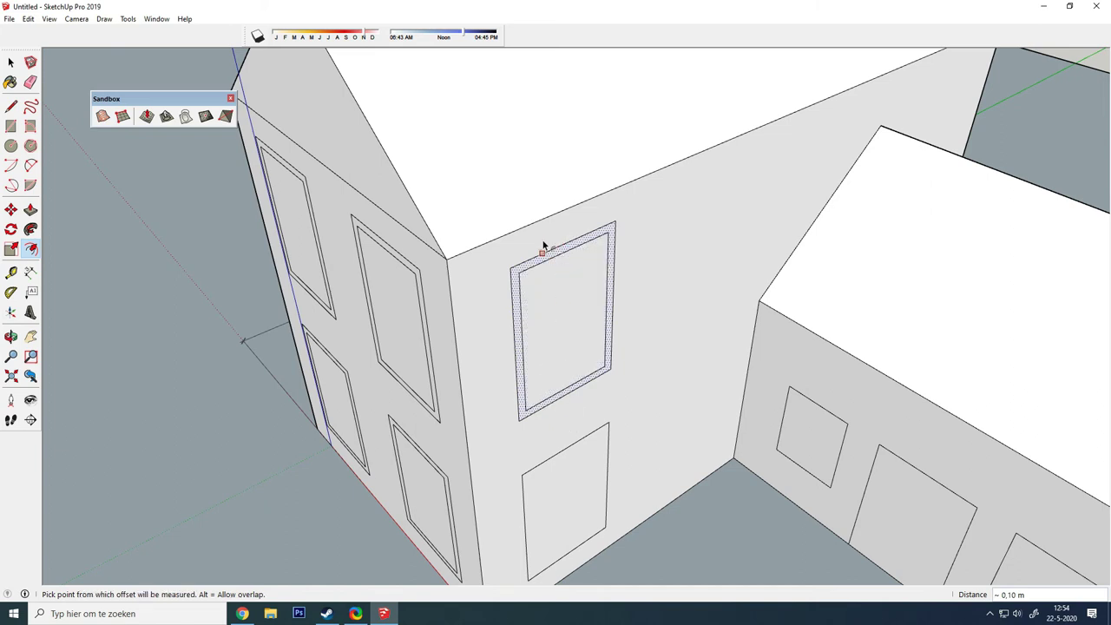
pyautogui.scroll(-5, 544, 471)
pyautogui.scroll(5, 572, 297)
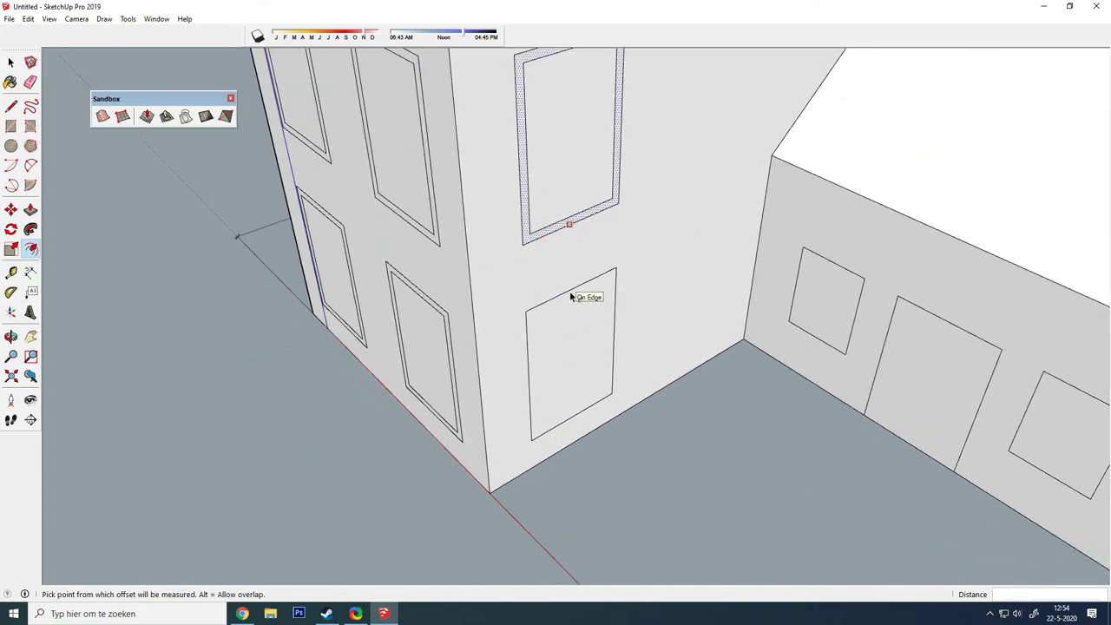
pyautogui.rightClick(570, 292)
pyautogui.rightClick(557, 310)
pyautogui.click(556, 306)
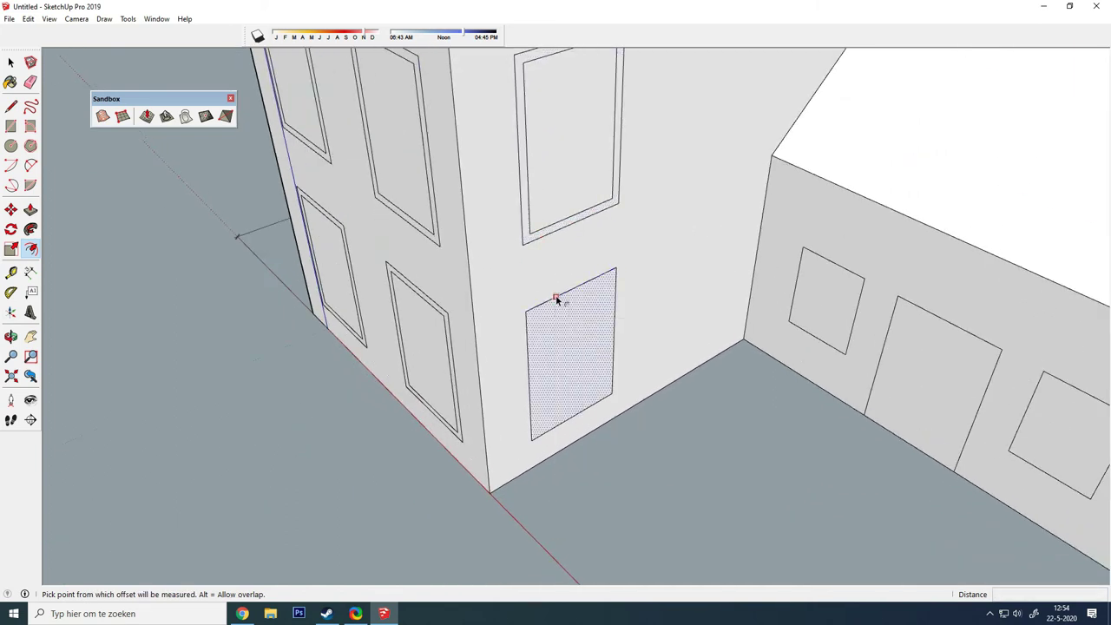
pyautogui.click(556, 302)
pyautogui.write('0.10 m')
pyautogui.click(556, 302)
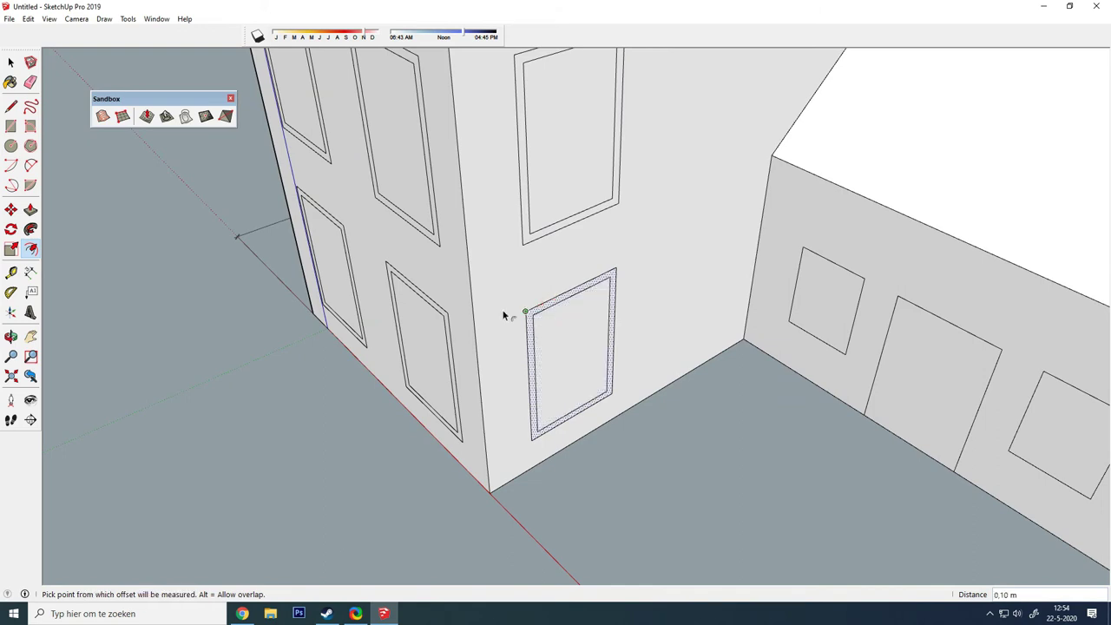
# - Inset frames in the two windows on the right wall
pyautogui.rightClick(833, 301)
pyautogui.click(803, 289)
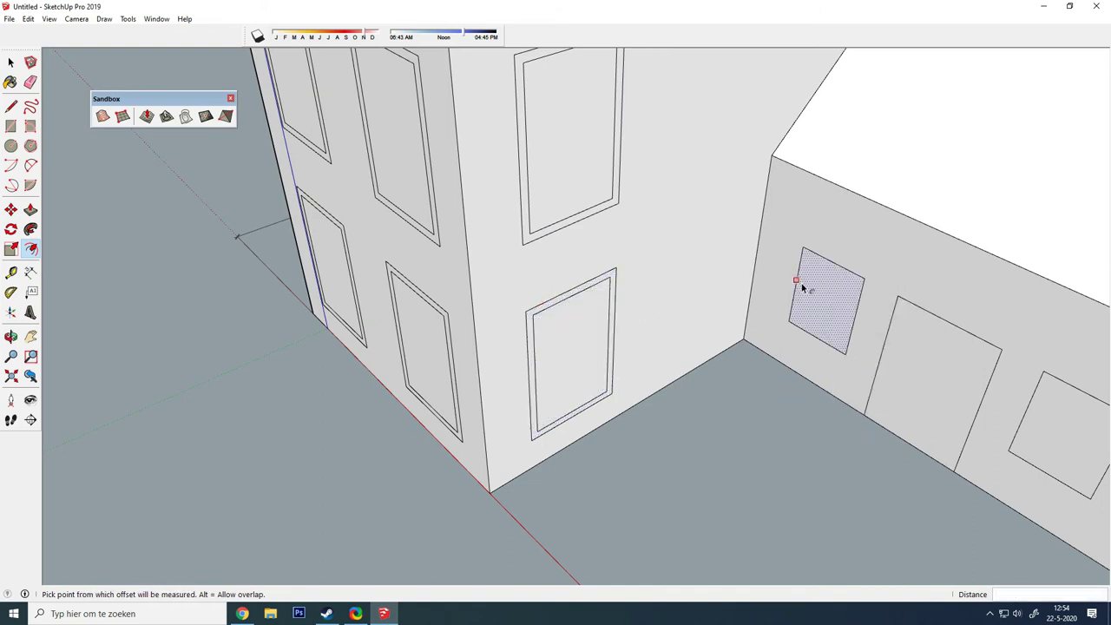
pyautogui.click(802, 284)
pyautogui.scroll(3, 803, 291)
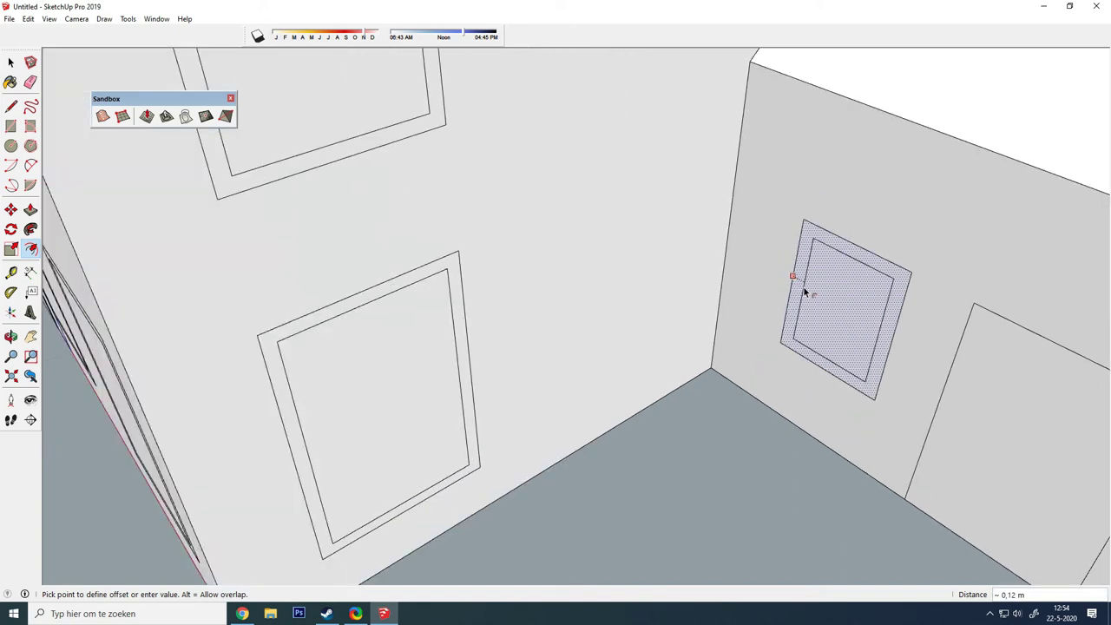
pyautogui.scroll(2, 804, 287)
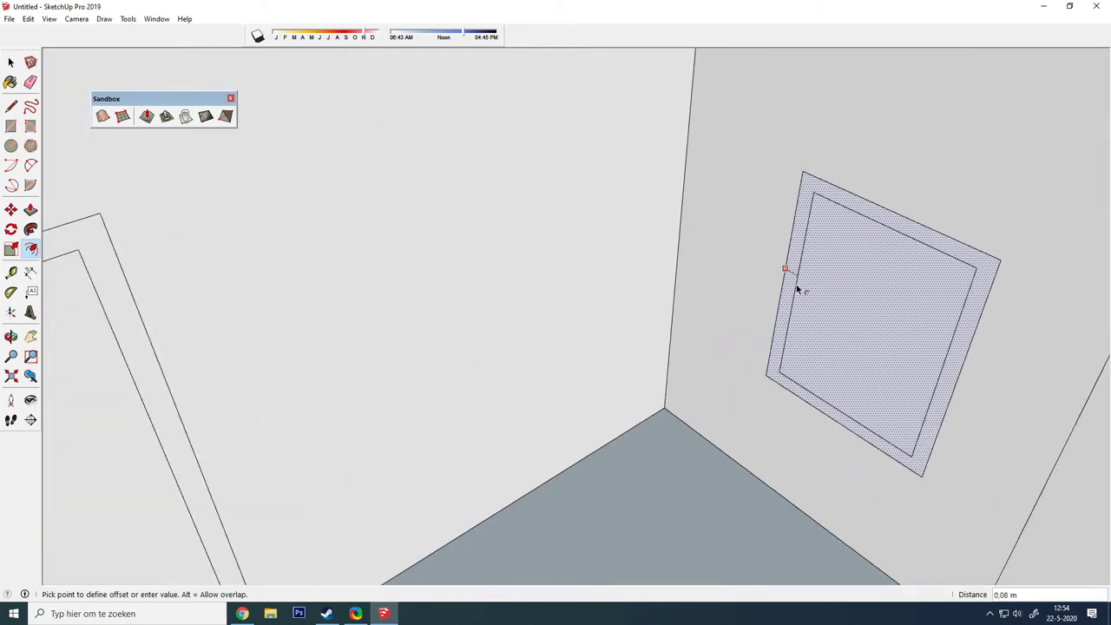
pyautogui.click(797, 289)
pyautogui.scroll(-5, 436, 189)
pyautogui.scroll(2, 496, 237)
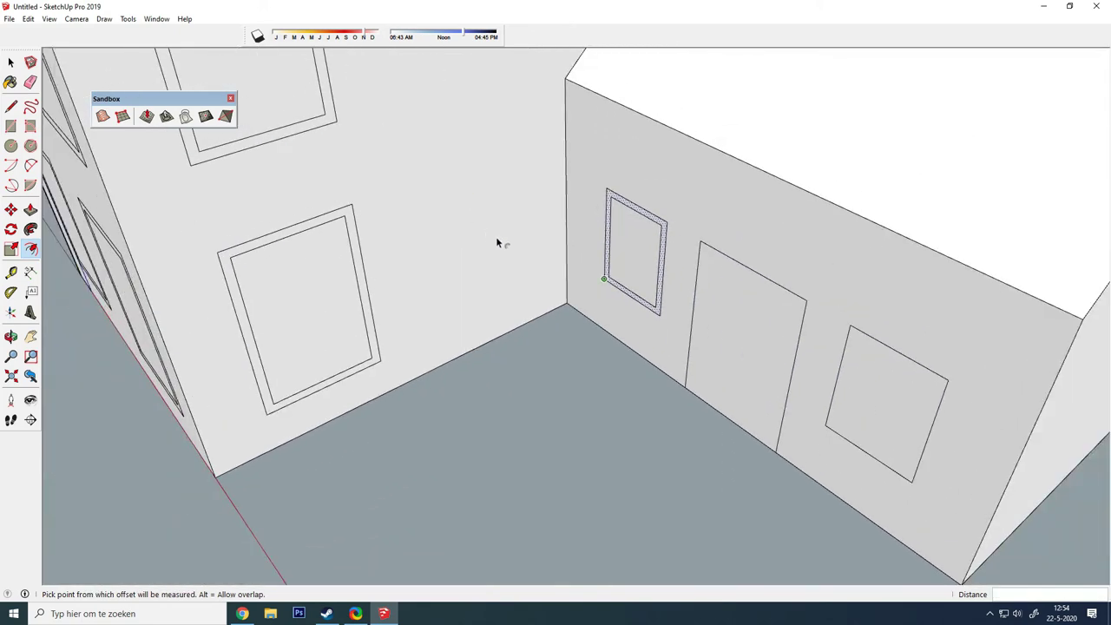
pyautogui.rightClick(888, 402)
pyautogui.click(840, 371)
pyautogui.click(838, 370)
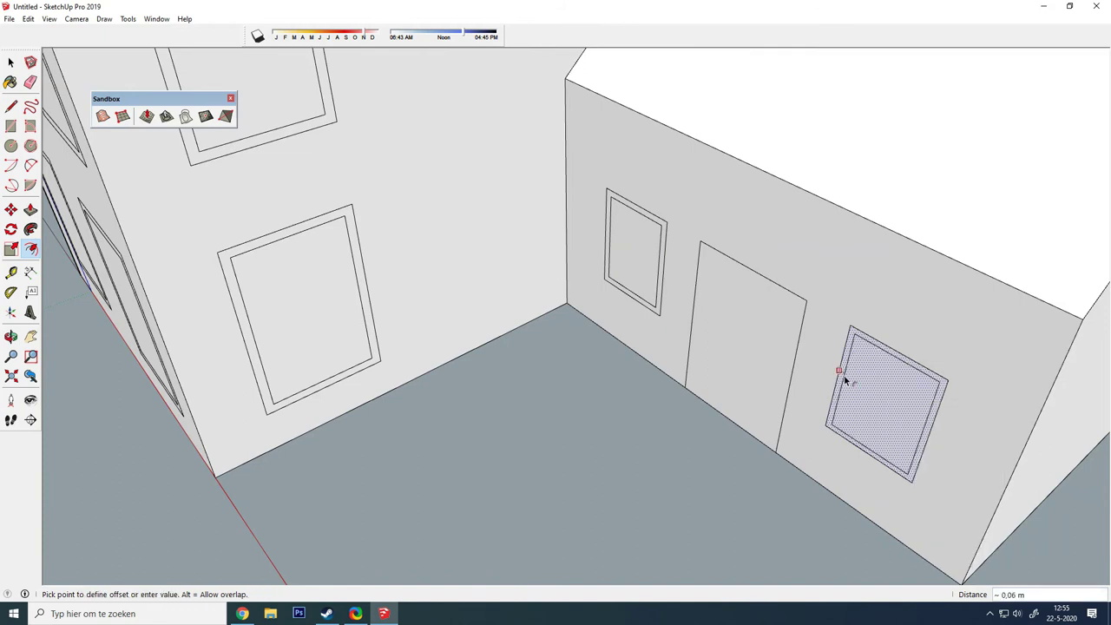
pyautogui.click(847, 377)
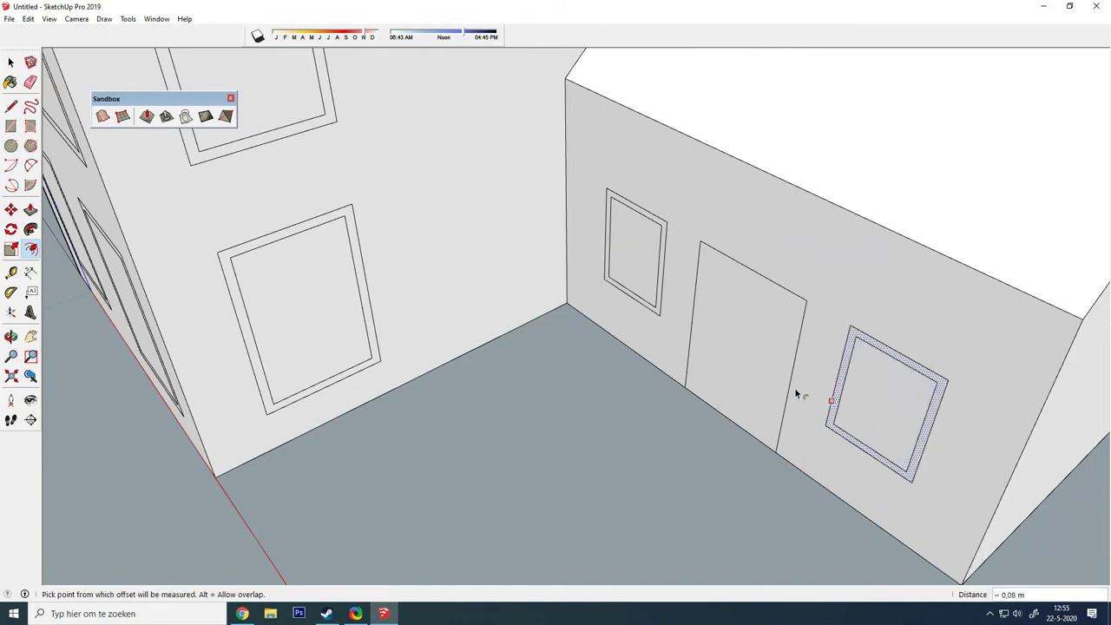
# - Frame the annex door with a 0.10 m inset
pyautogui.rightClick(695, 291)
pyautogui.click(695, 291)
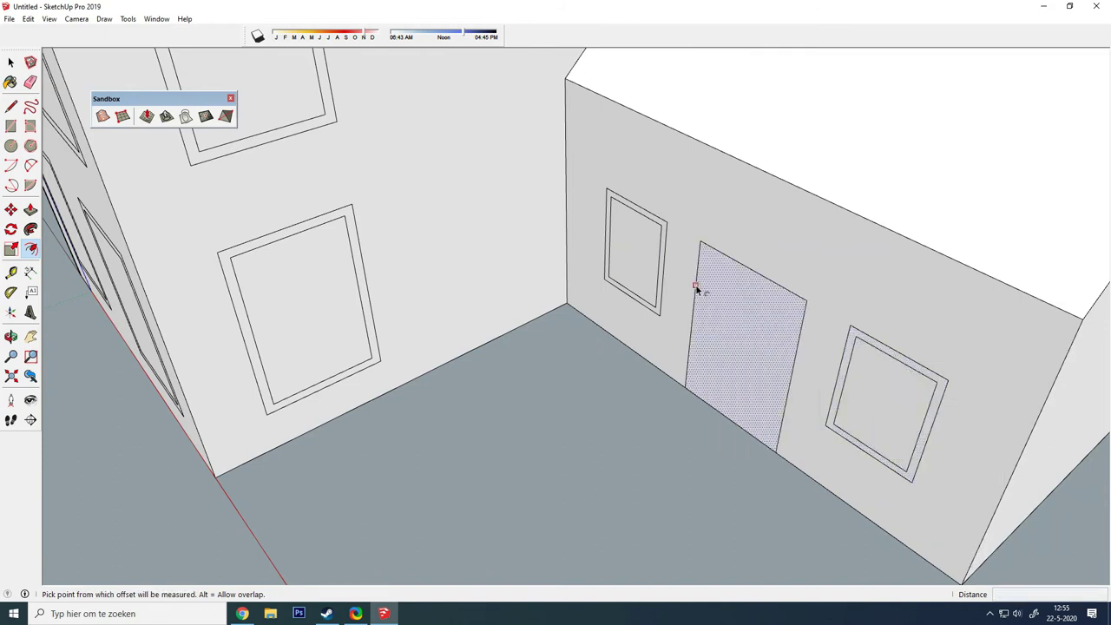
pyautogui.click(699, 291)
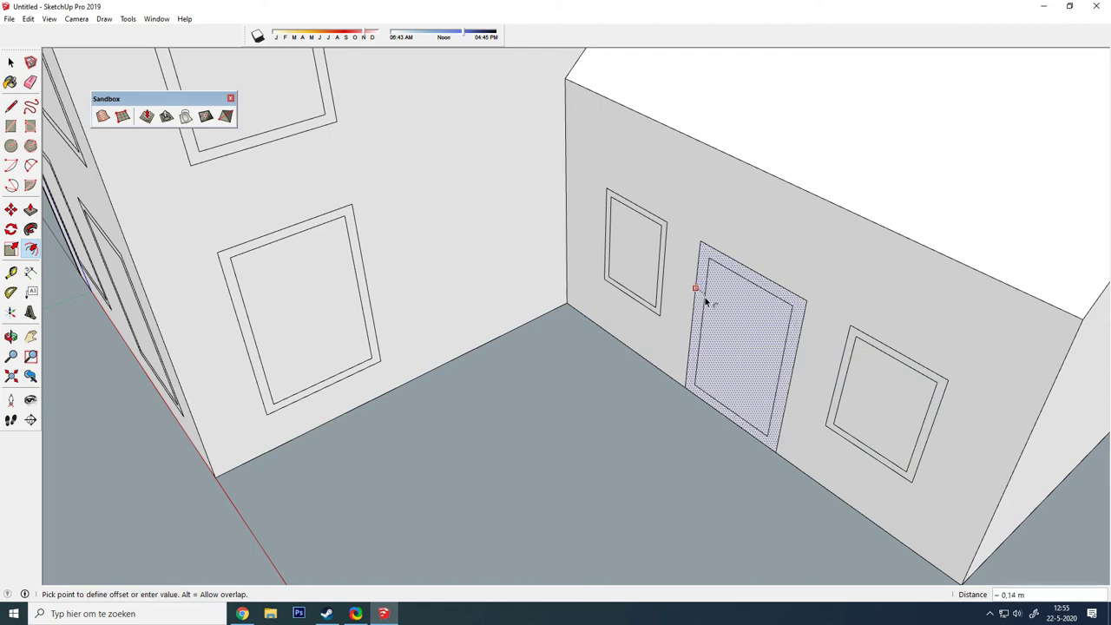
pyautogui.click(703, 300)
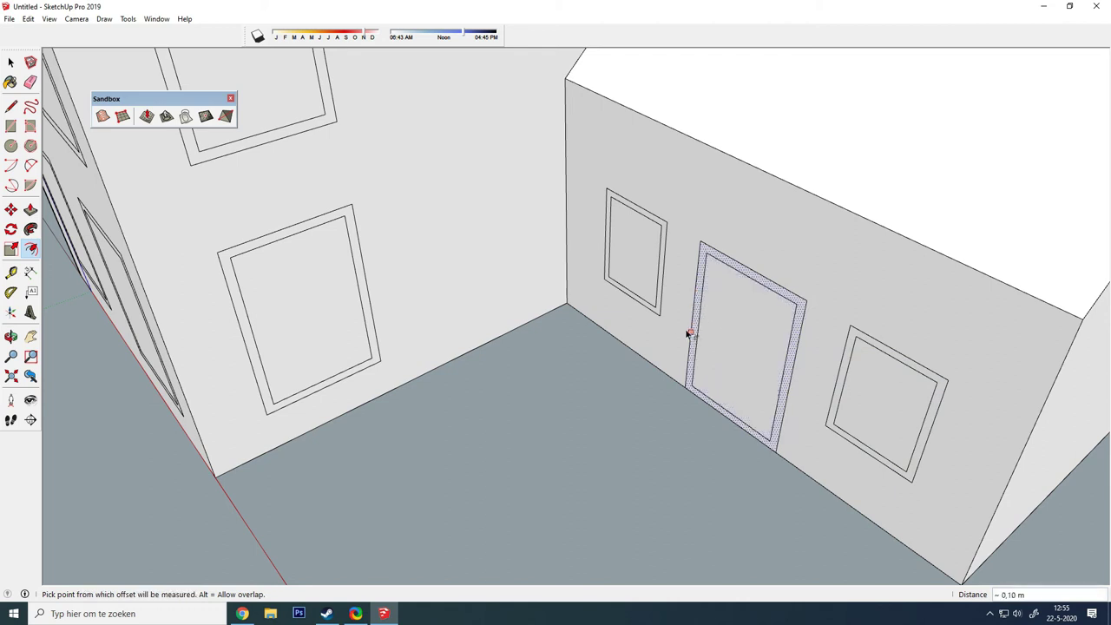
# - With the Line tool, probe the door frame corner and the thin strip beneath it, cancelling each line
pyautogui.click(10, 105)
pyautogui.scroll(3, 721, 395)
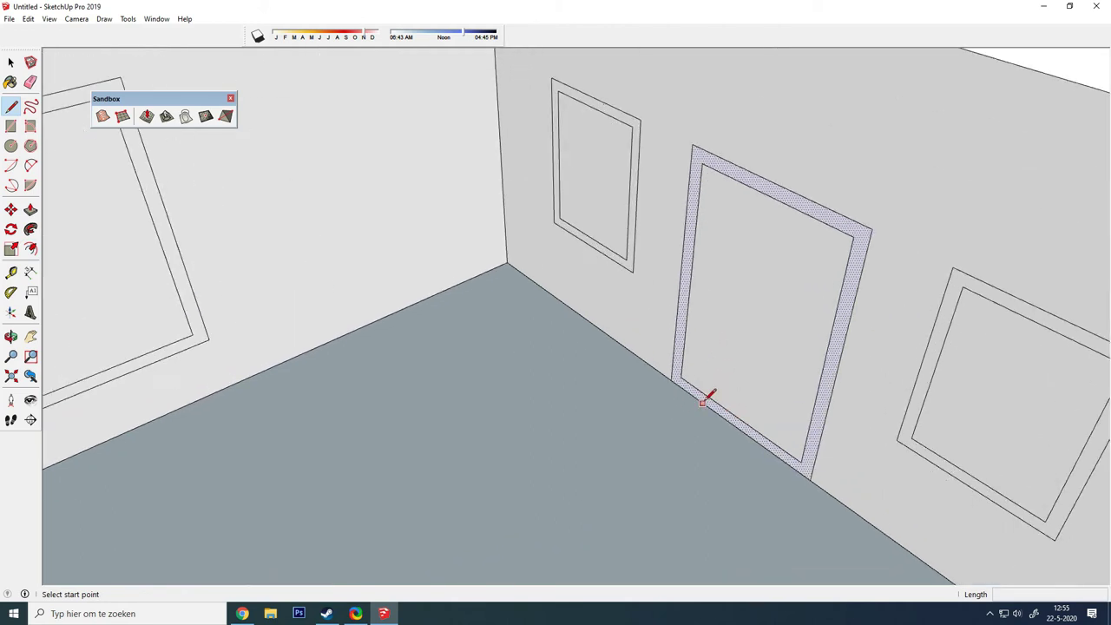
pyautogui.scroll(3, 677, 357)
pyautogui.click(677, 358)
pyautogui.press('Escape')
pyautogui.scroll(-2, 581, 318)
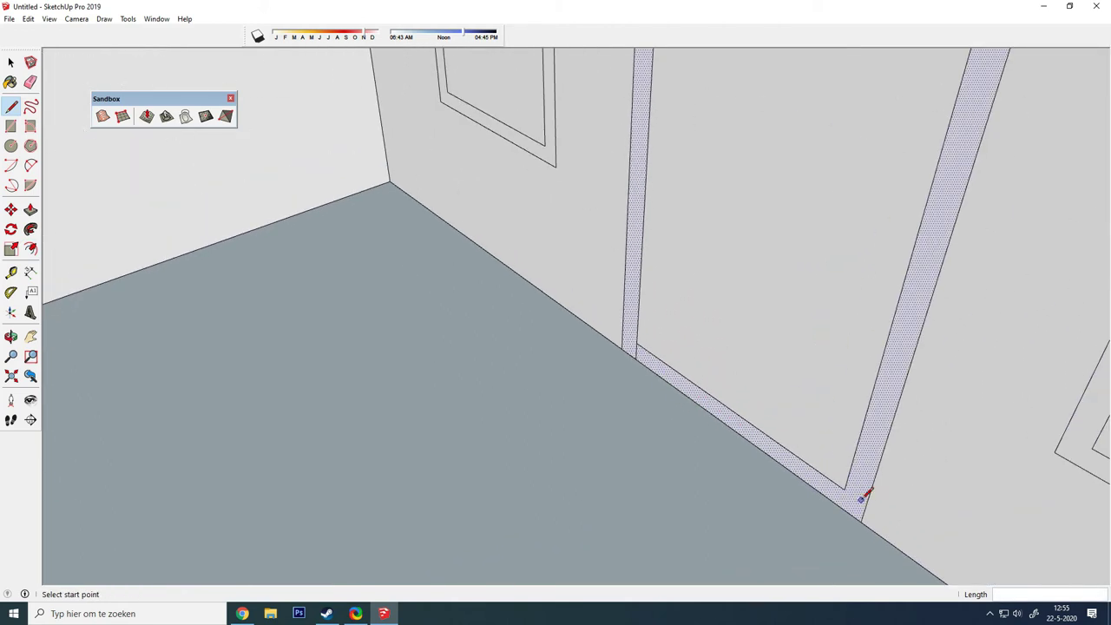
pyautogui.click(847, 486)
pyautogui.press('Escape')
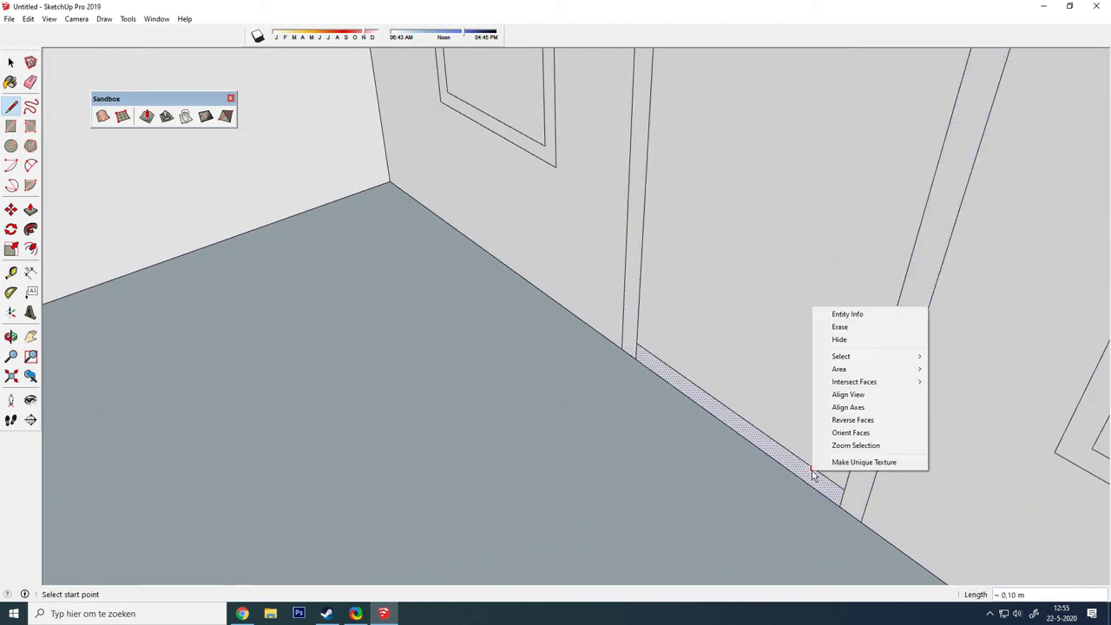
pyautogui.rightClick(816, 471)
pyautogui.rightClick(817, 474)
pyautogui.press('Escape')
pyautogui.scroll(-3, 717, 520)
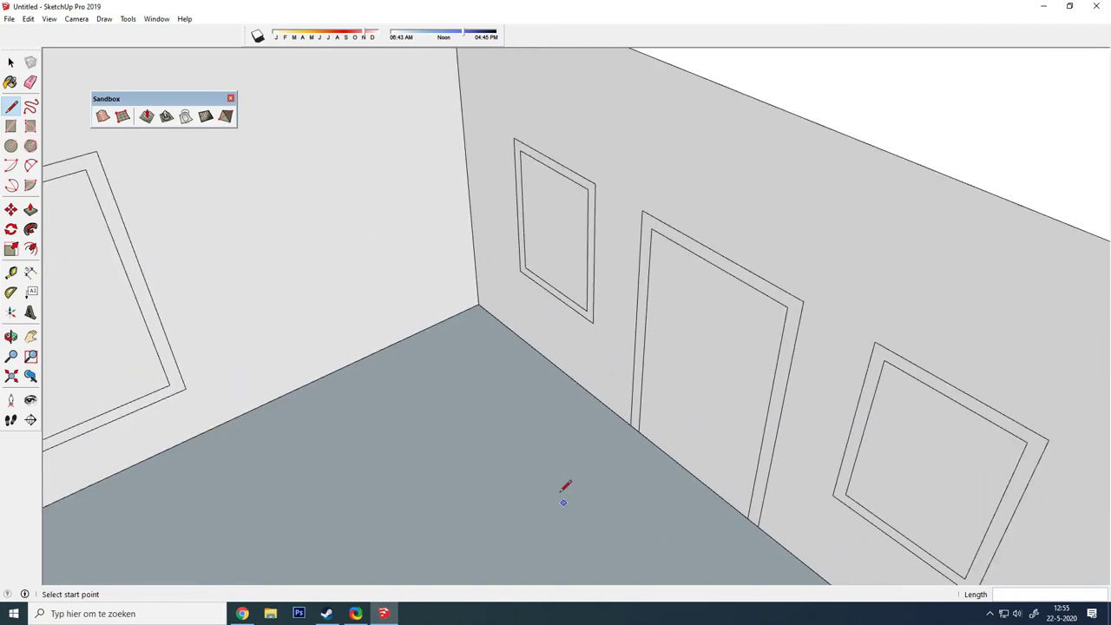
pyautogui.scroll(-5, 565, 486)
# - Draw two horizontal lines across the annex front wall to form a band
pyautogui.moveTo(457, 283)
pyautogui.mouseDown(button='middle')
pyautogui.moveTo(744, 372)
pyautogui.moveTo(768, 342)
pyautogui.mouseUp(button='middle')
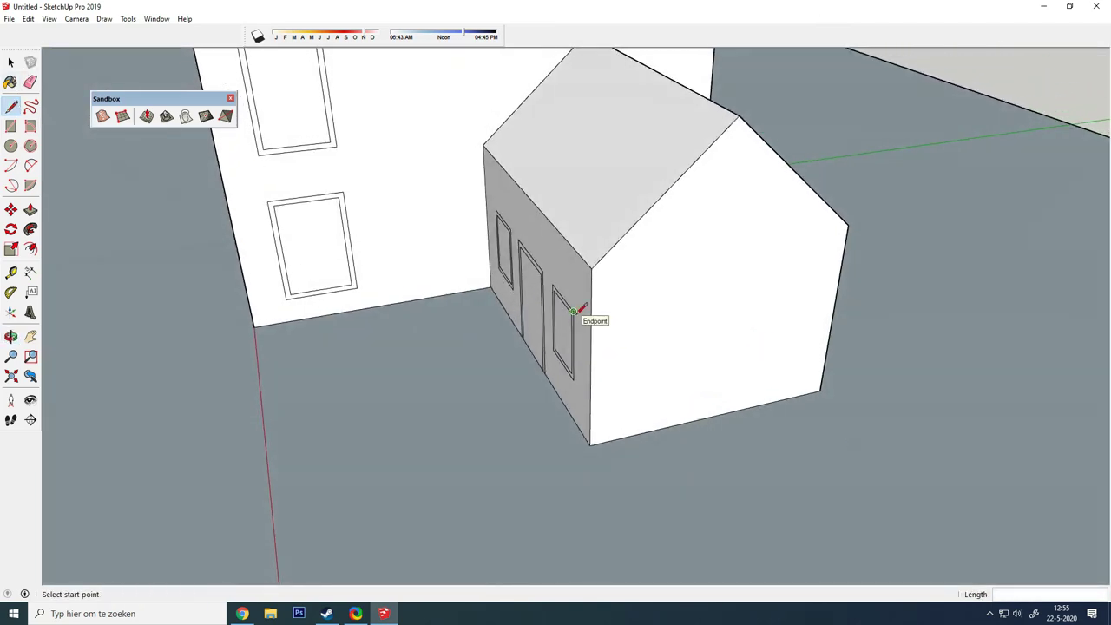
pyautogui.click(590, 334)
pyautogui.click(839, 288)
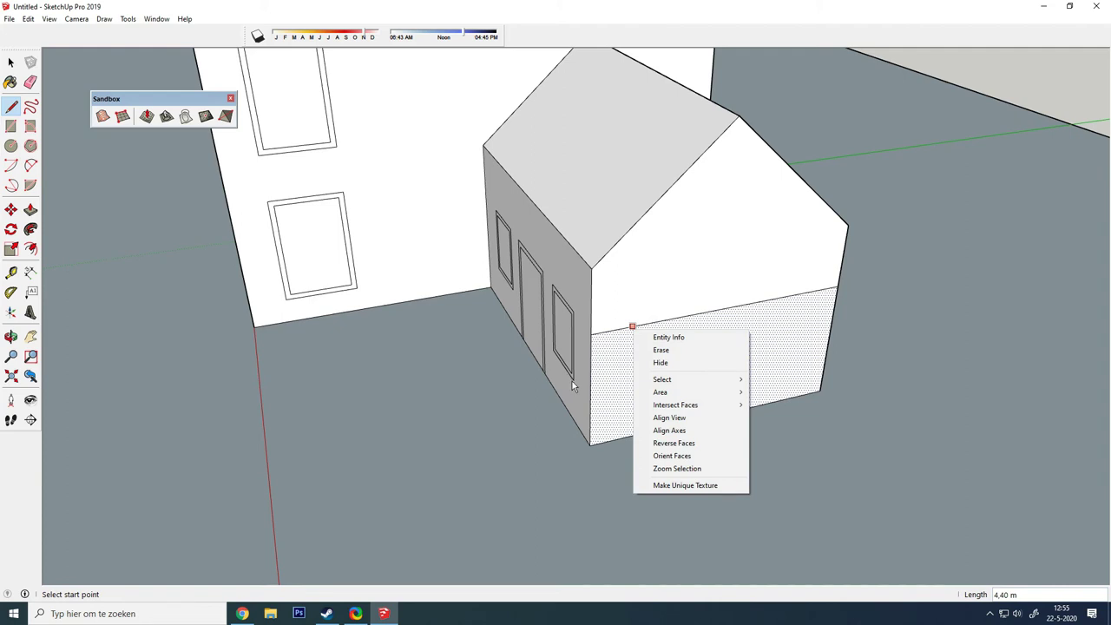
pyautogui.click(573, 380)
pyautogui.press('Escape')
pyautogui.click(591, 404)
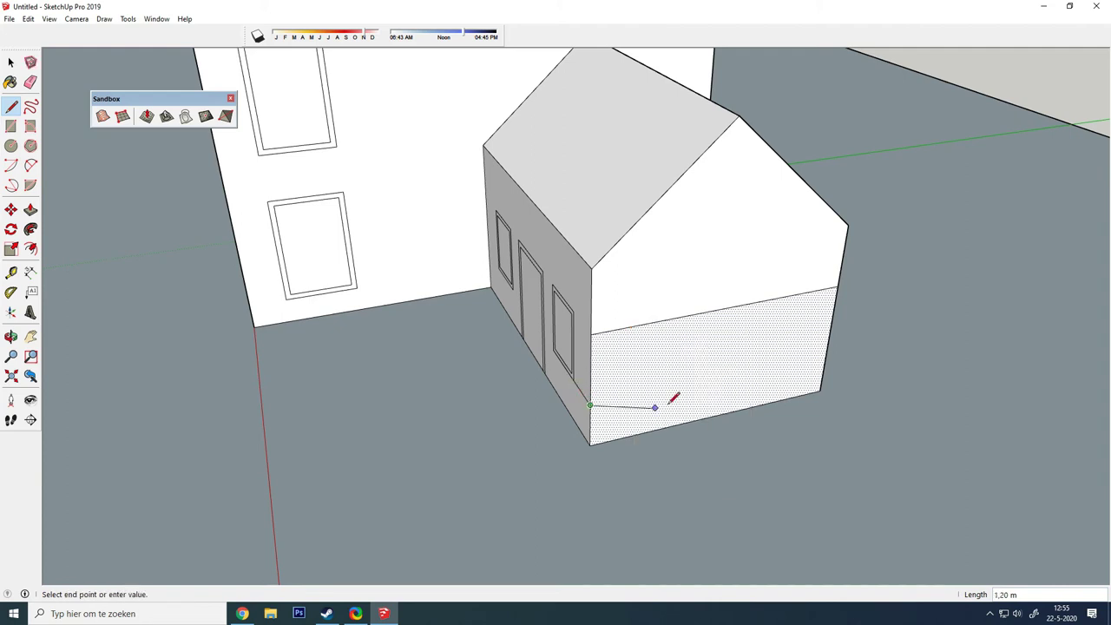
pyautogui.click(830, 352)
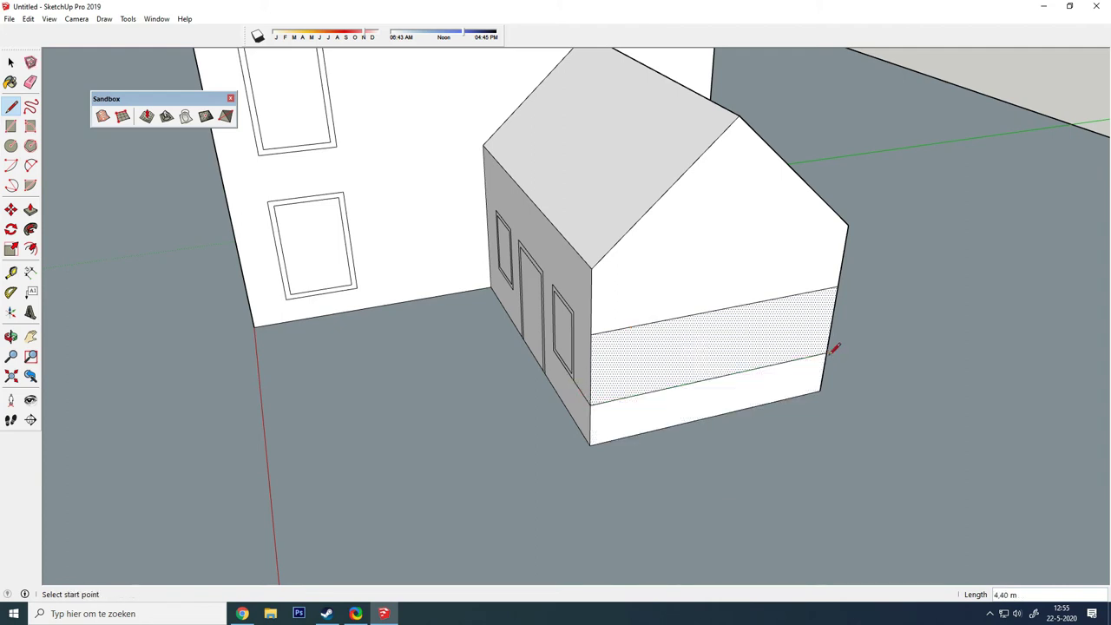
# - Draw vertical dividers across the band, splitting it into narrow panels
pyautogui.click(721, 309)
pyautogui.click(714, 377)
pyautogui.scroll(2, 676, 328)
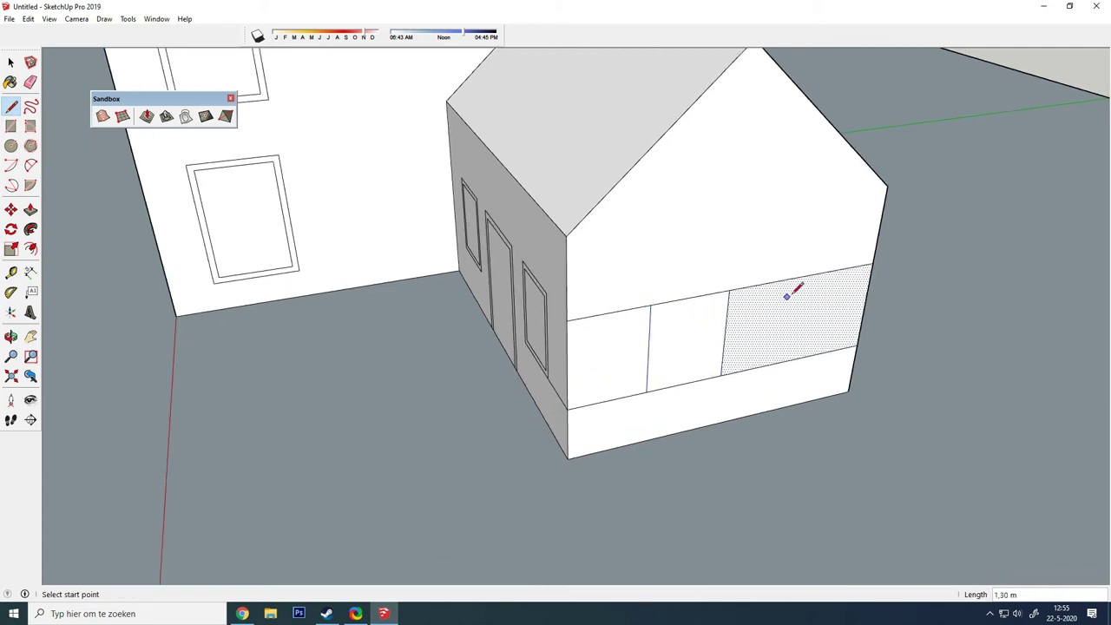
pyautogui.click(794, 357)
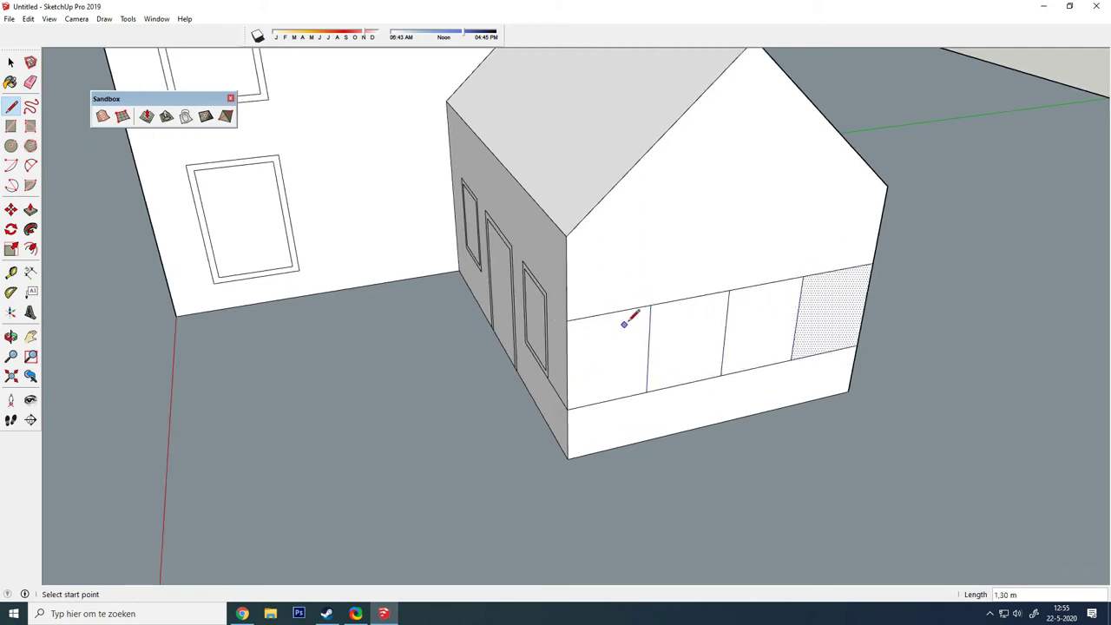
pyautogui.click(693, 380)
pyautogui.click(609, 312)
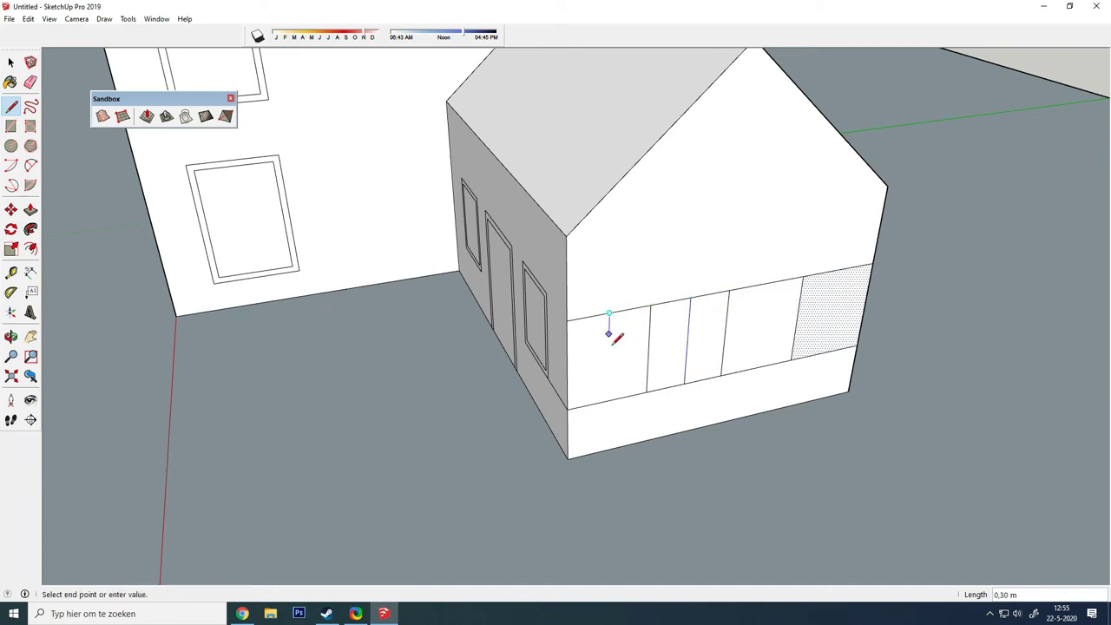
pyautogui.click(610, 401)
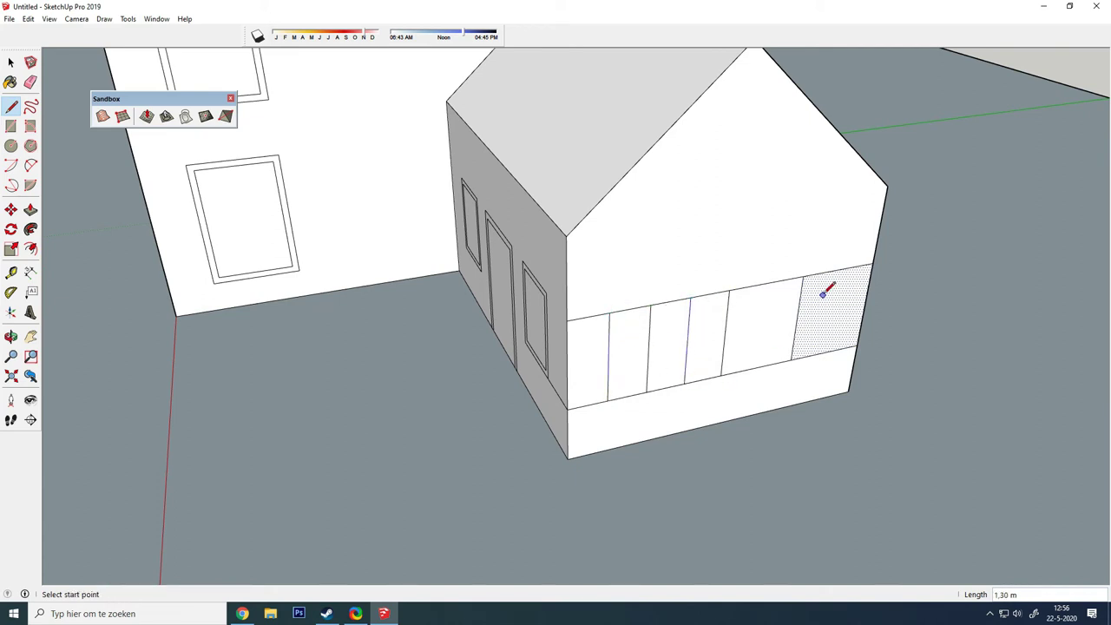
pyautogui.click(756, 367)
pyautogui.click(838, 269)
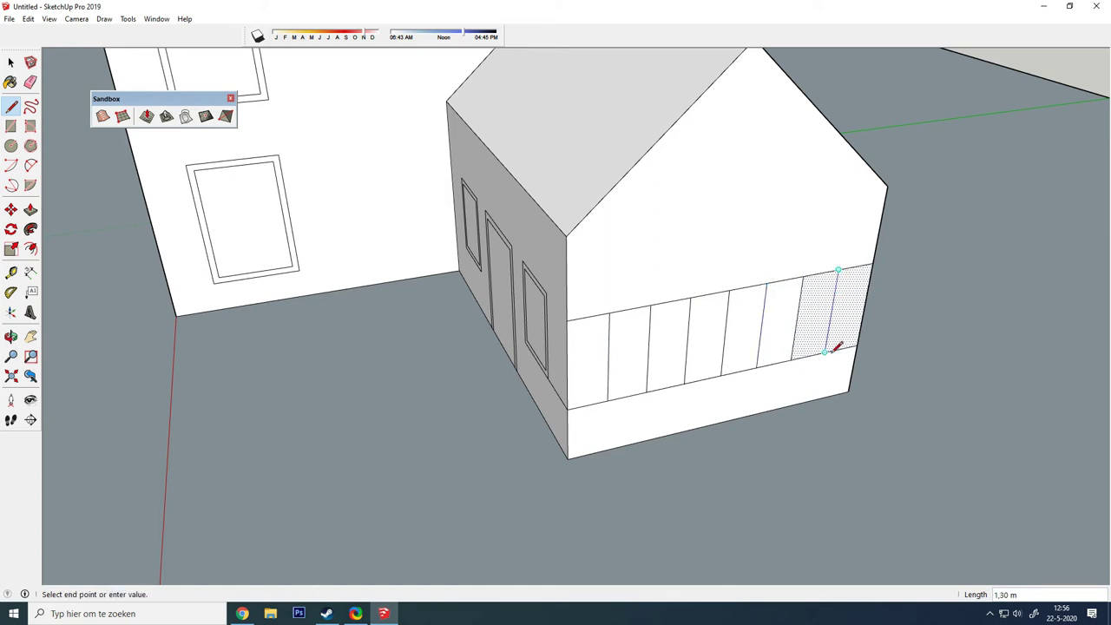
pyautogui.click(834, 349)
pyautogui.click(31, 81)
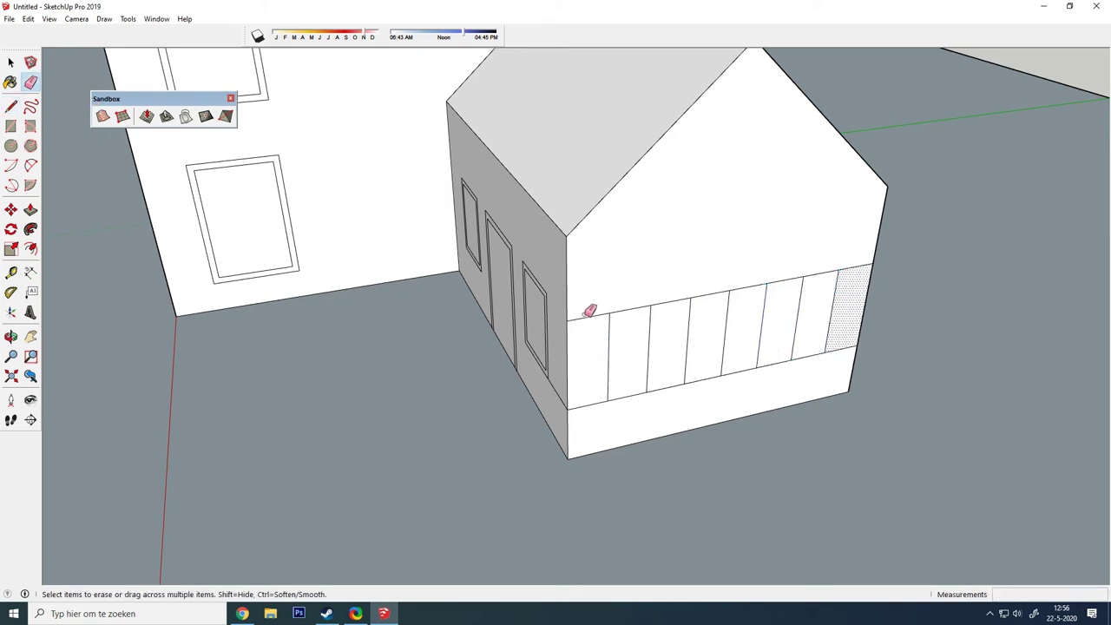
# - Erase excess band edges and dividers, leaving two separate rectangular windows on the annex wall
pyautogui.moveTo(588, 315); pyautogui.dragTo(589, 421)
pyautogui.moveTo(714, 279); pyautogui.dragTo(710, 410)
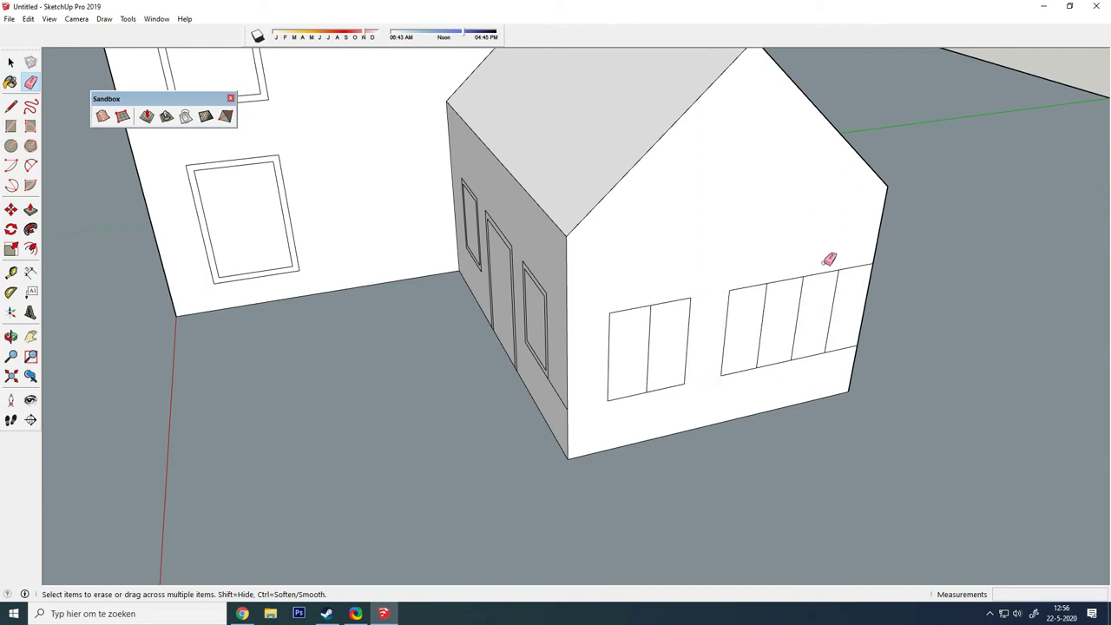
pyautogui.moveTo(847, 352); pyautogui.dragTo(773, 385)
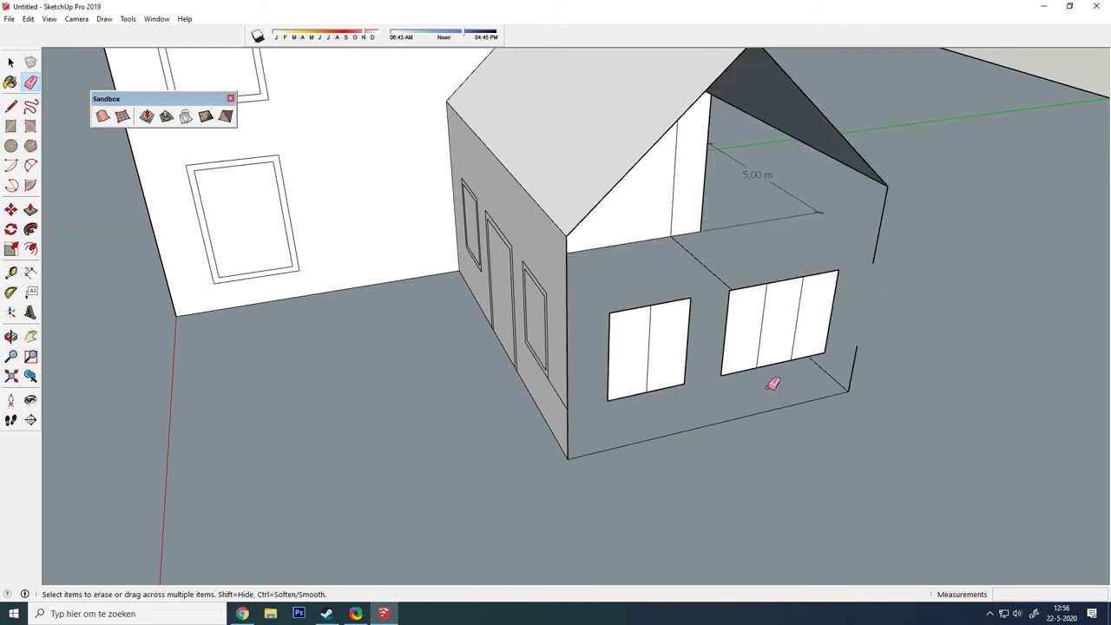
pyautogui.hotkey('ctrl', 'z')
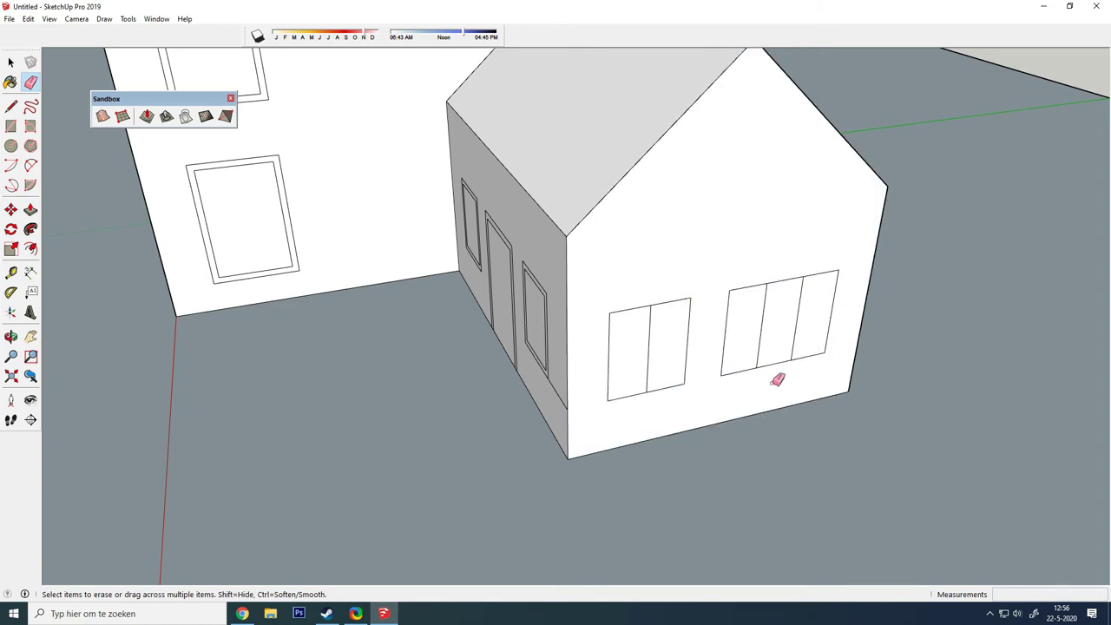
pyautogui.moveTo(749, 318); pyautogui.dragTo(739, 299)
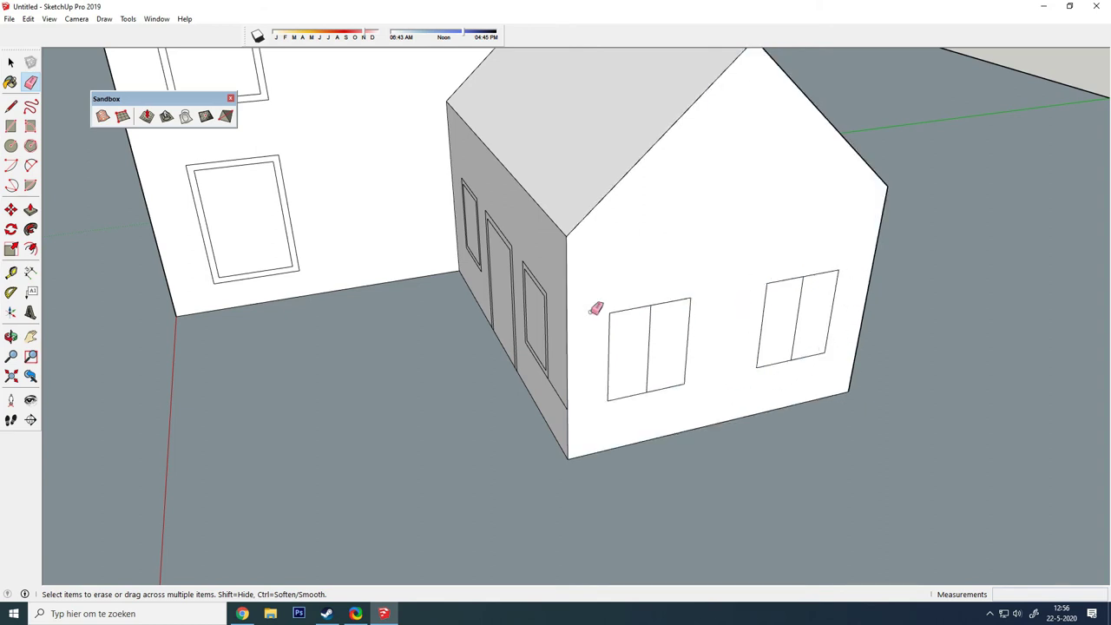
pyautogui.moveTo(634, 326); pyautogui.dragTo(664, 321)
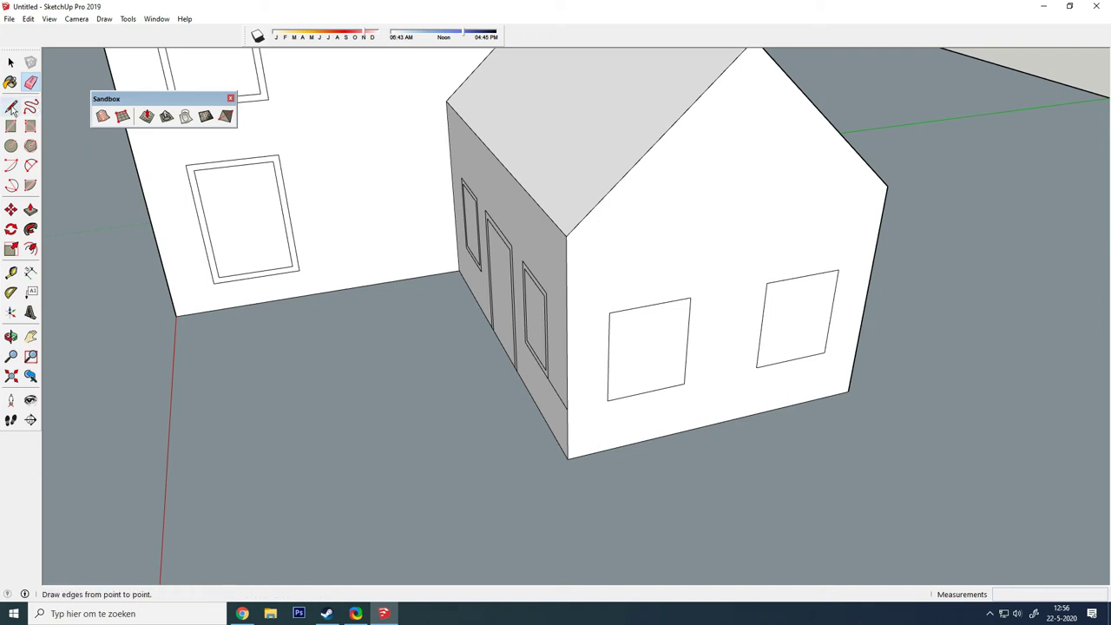
# - Select the left annex gable window and inset an inner frame
pyautogui.click(10, 62)
pyautogui.click(646, 355)
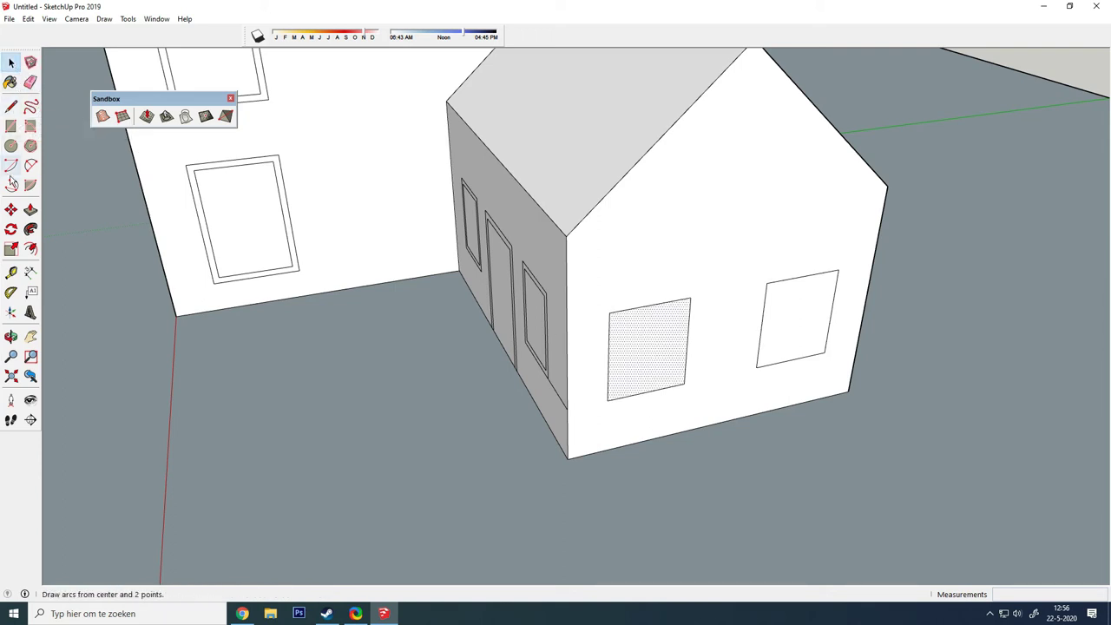
pyautogui.click(30, 249)
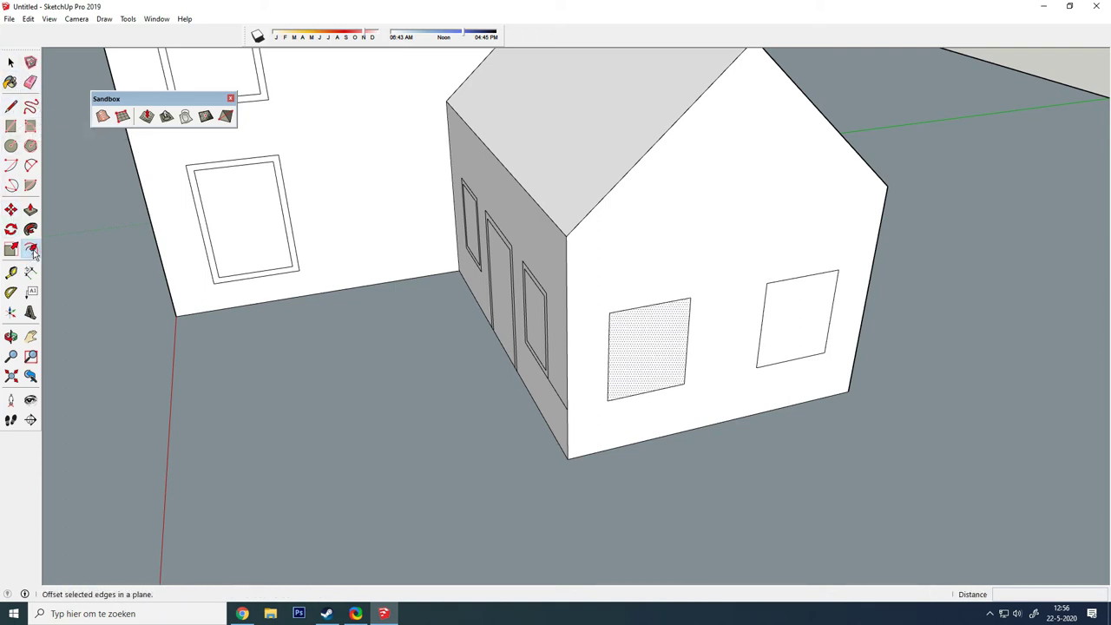
pyautogui.click(608, 358)
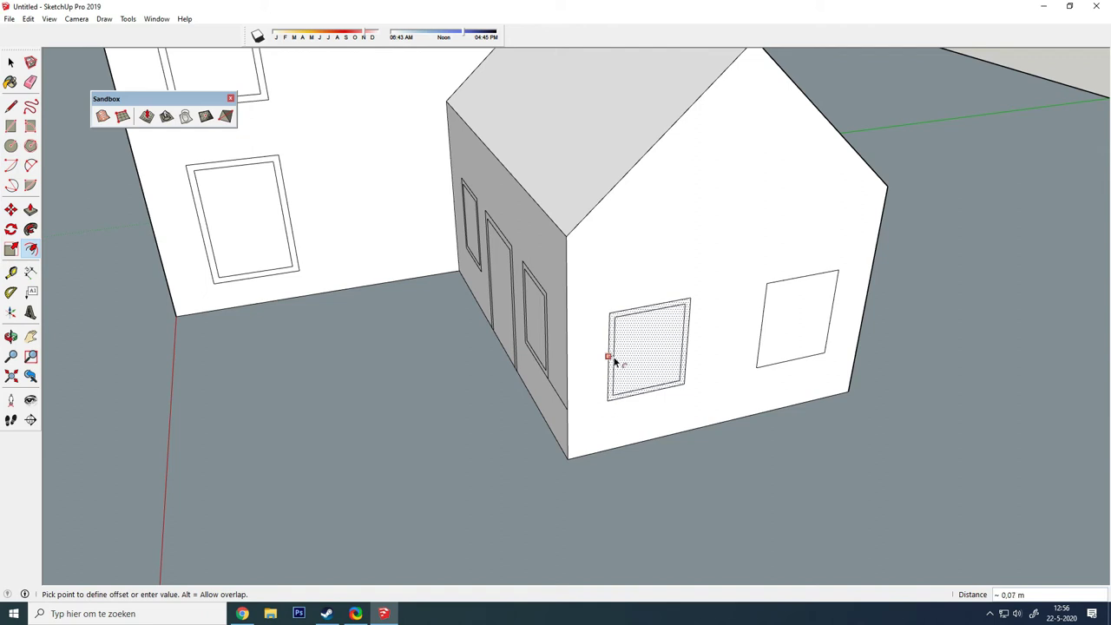
pyautogui.click(613, 361)
# - Inset the right annex gable window by 0.08 m, then orbit out to both houses
pyautogui.rightClick(766, 331)
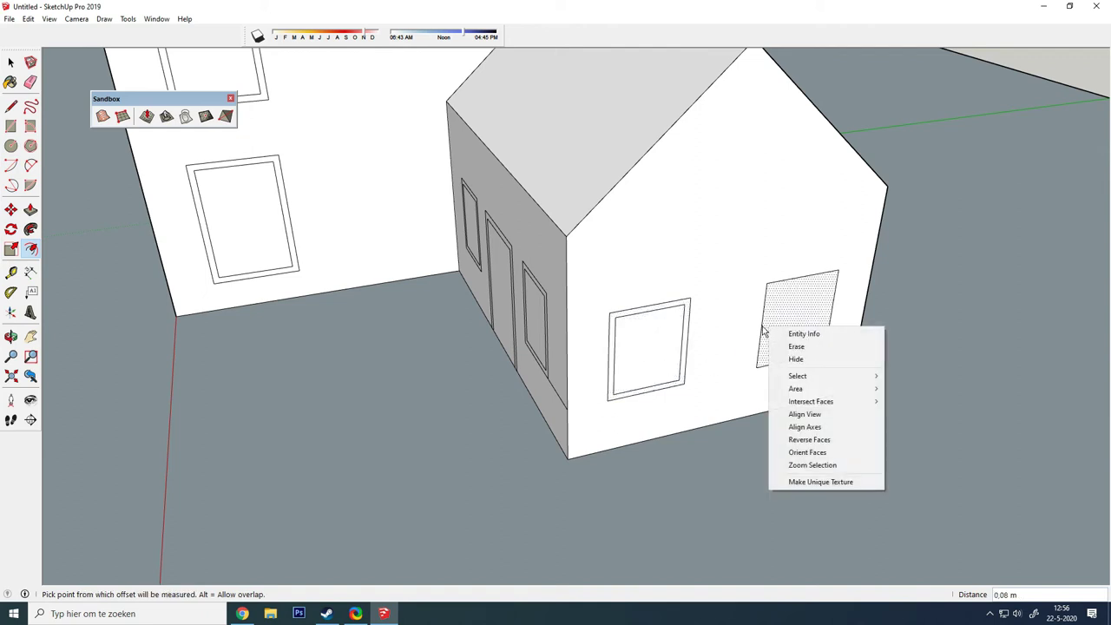
pyautogui.press('Escape')
pyautogui.click(763, 327)
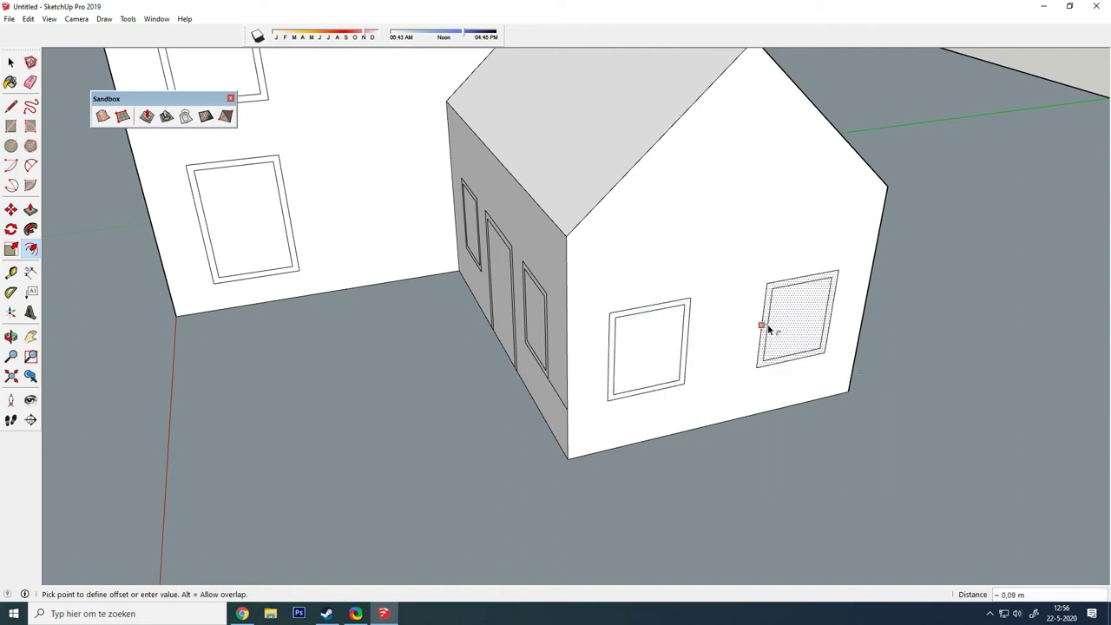
pyautogui.write('0.08')
pyautogui.press('Return')
pyautogui.moveTo(421, 343)
pyautogui.mouseDown(button='middle')
pyautogui.moveTo(478, 449)
pyautogui.moveTo(645, 342)
pyautogui.moveTo(521, 348)
pyautogui.mouseUp(button='middle')
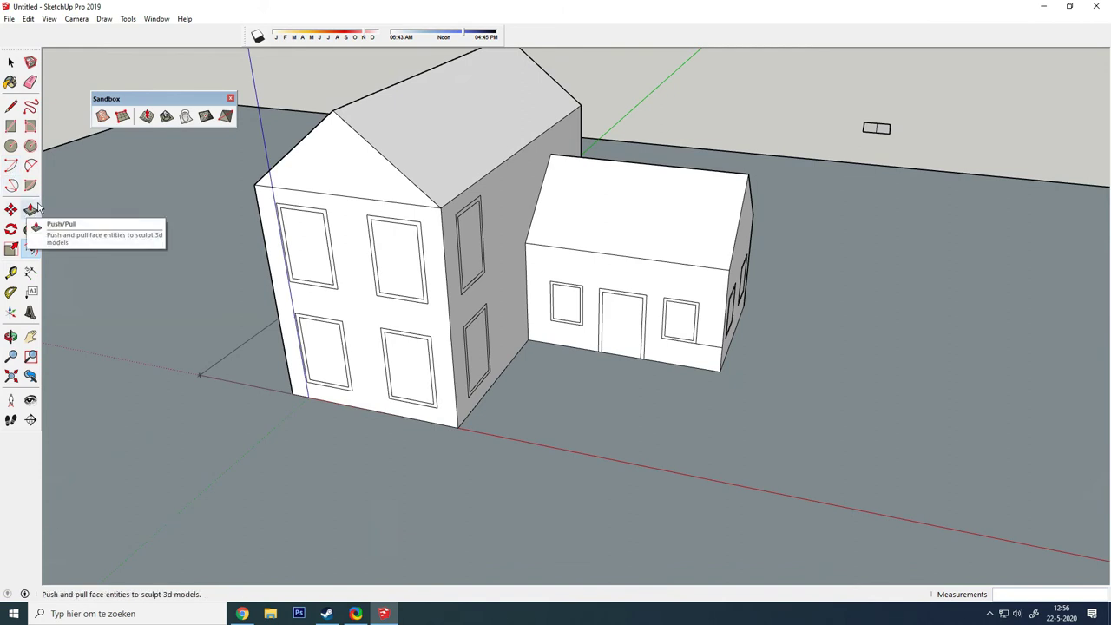
# - Pull the tall house's upper-left front window frame out 0.05 m with Push/Pull
pyautogui.click(11, 62)
pyautogui.scroll(2, 292, 268)
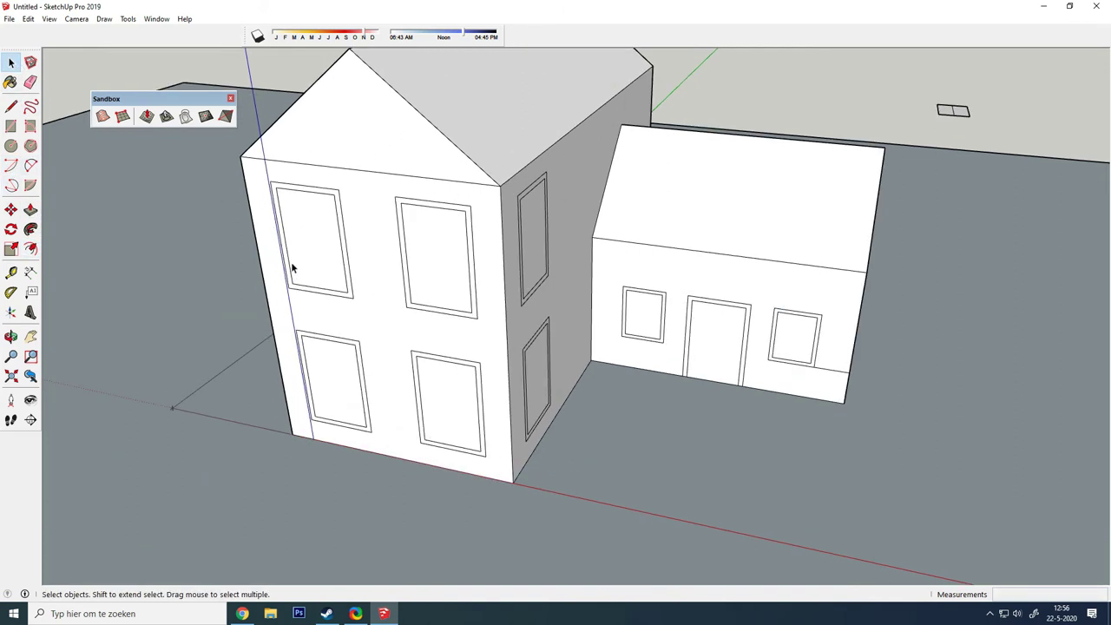
pyautogui.click(31, 210)
pyautogui.scroll(2, 335, 290)
pyautogui.scroll(2, 371, 282)
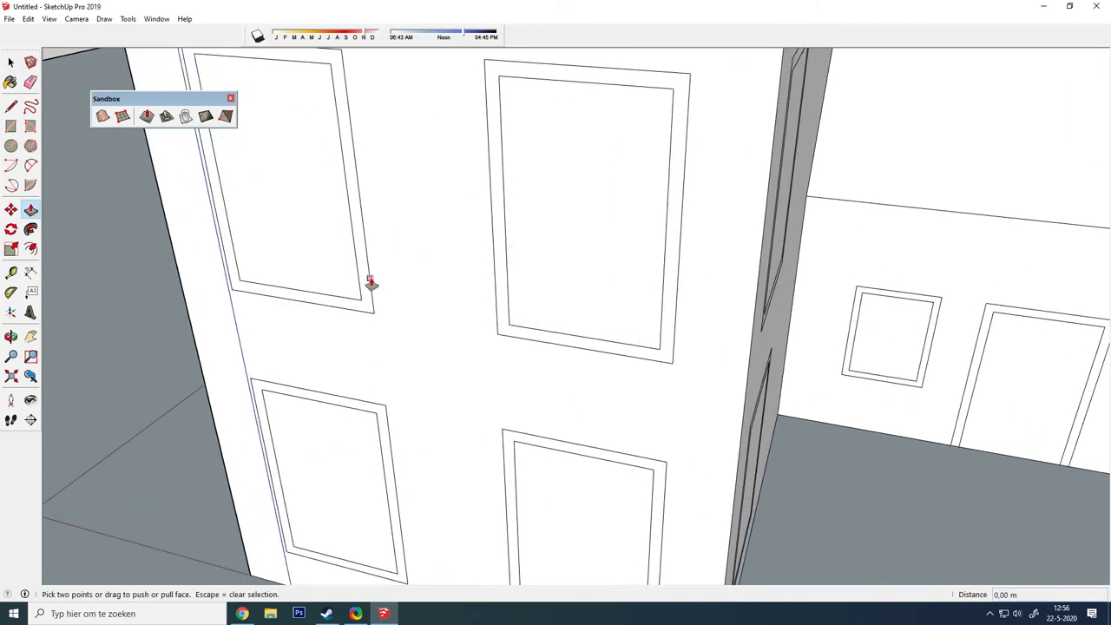
pyautogui.rightClick(371, 282)
pyautogui.click(369, 278)
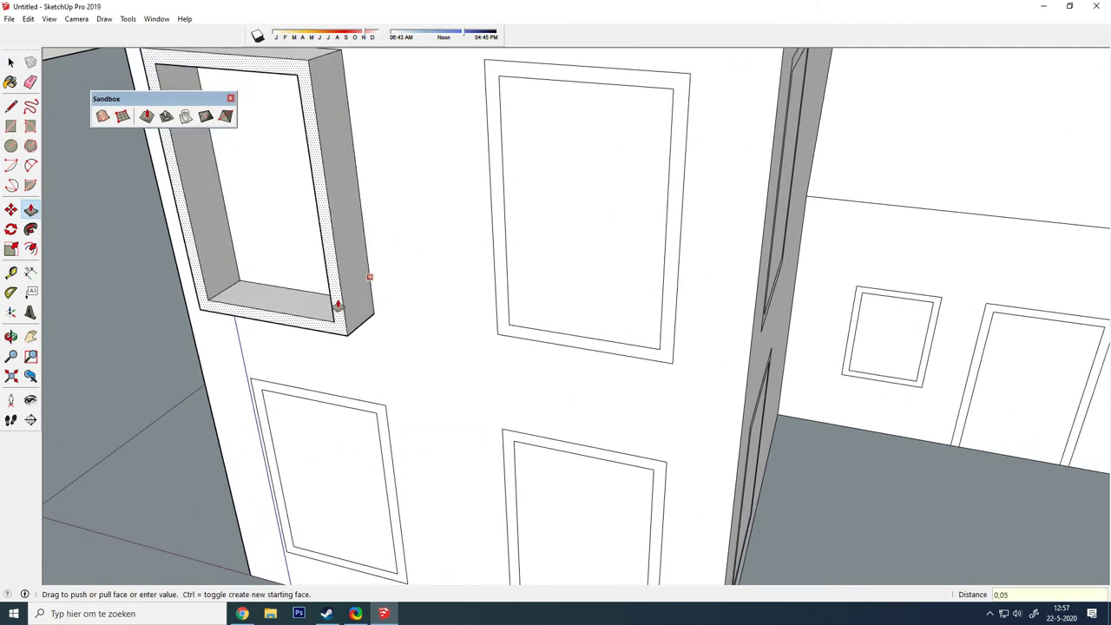
pyautogui.press('Return')
# - Match the upper-middle, lower-left and lower front frames to the same 0.05 m depth
pyautogui.click(499, 289)
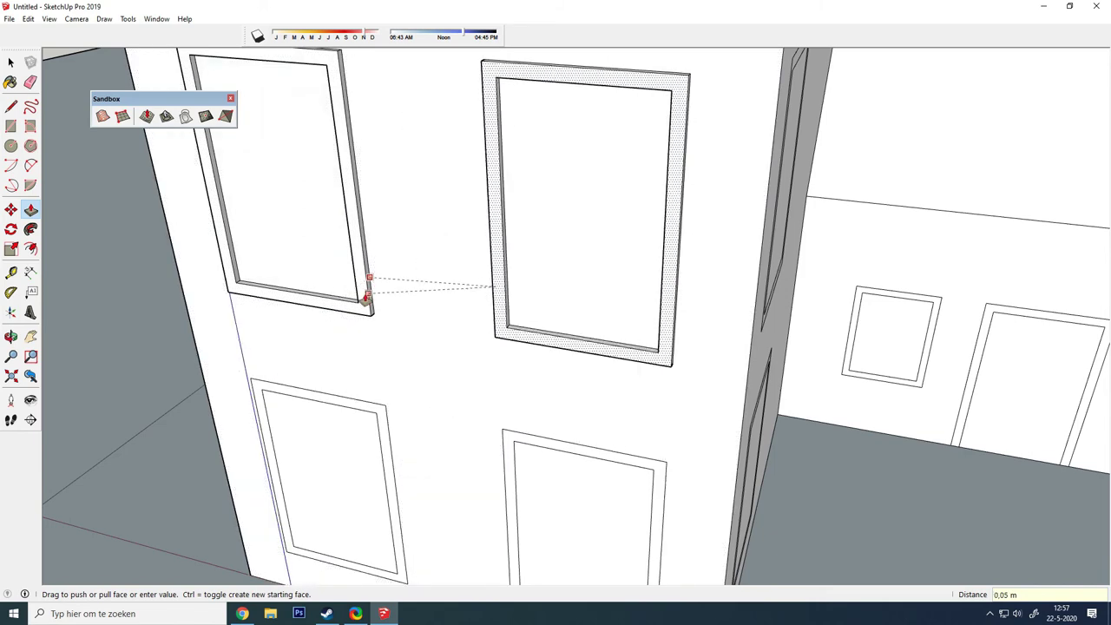
pyautogui.click(366, 296)
pyautogui.click(372, 422)
pyautogui.click(367, 306)
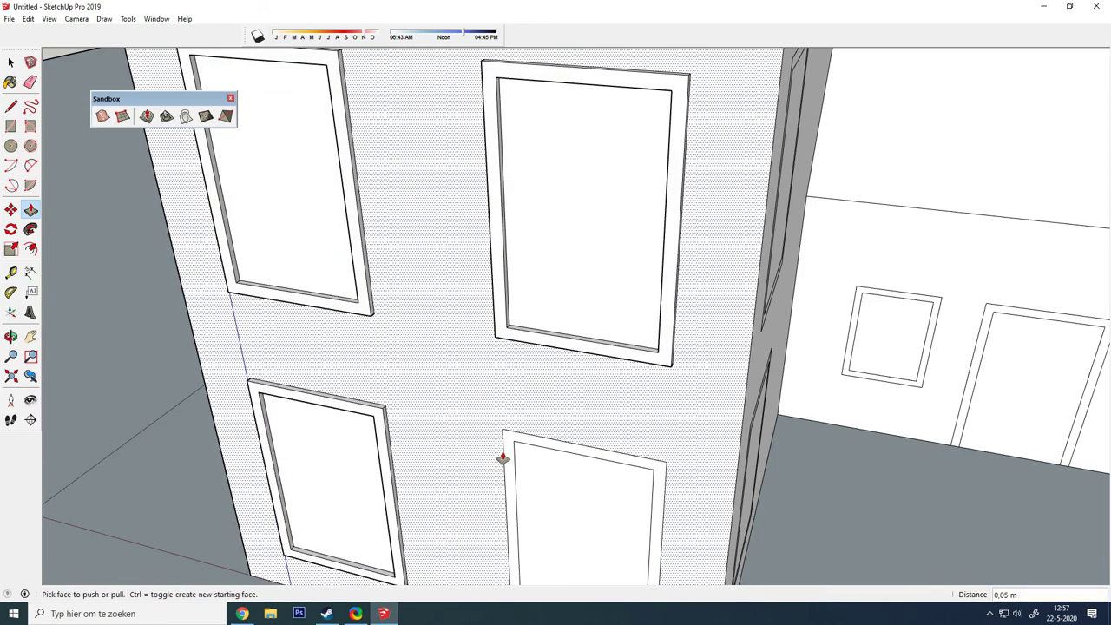
pyautogui.click(503, 458)
pyautogui.click(498, 356)
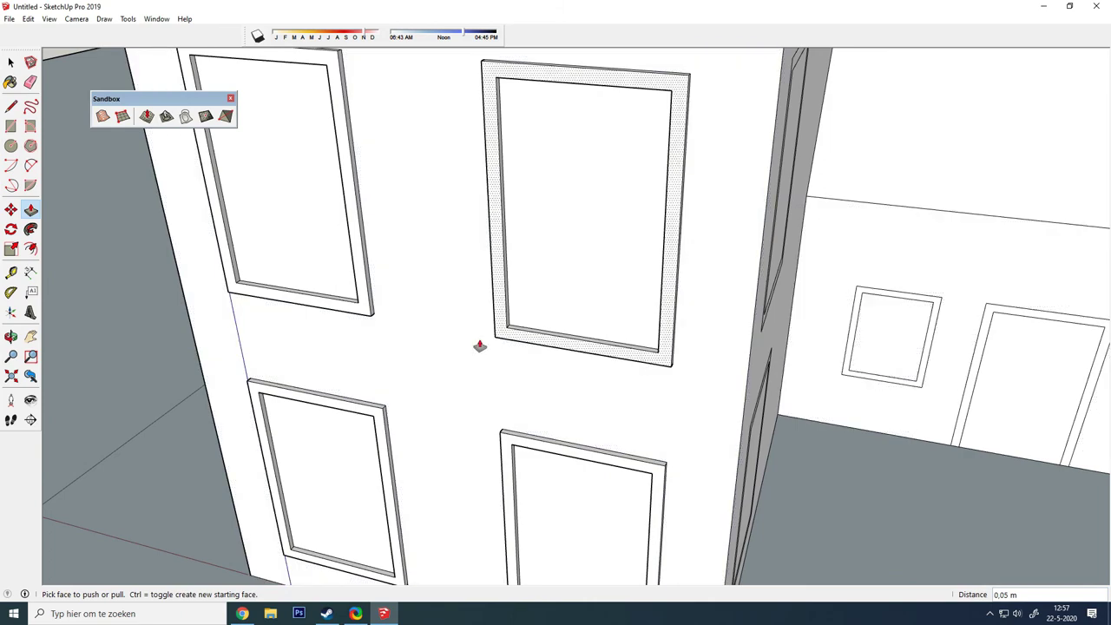
# - Pull the side wall's upper and lower window frames out to the matching depth
pyautogui.scroll(-5, 480, 345)
pyautogui.click(455, 301)
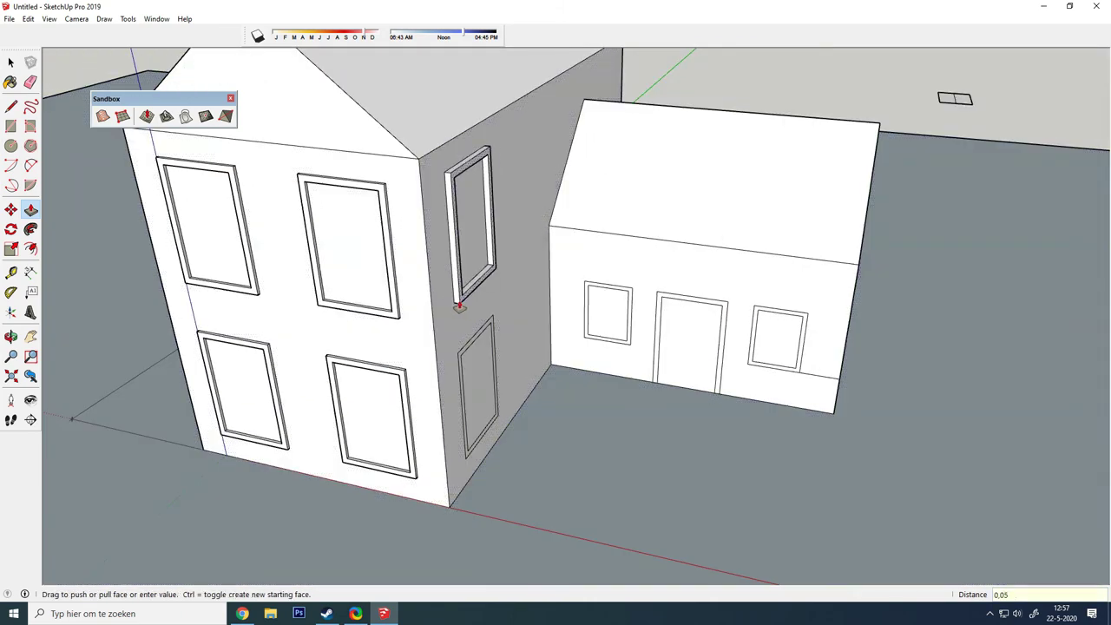
pyautogui.click(458, 306)
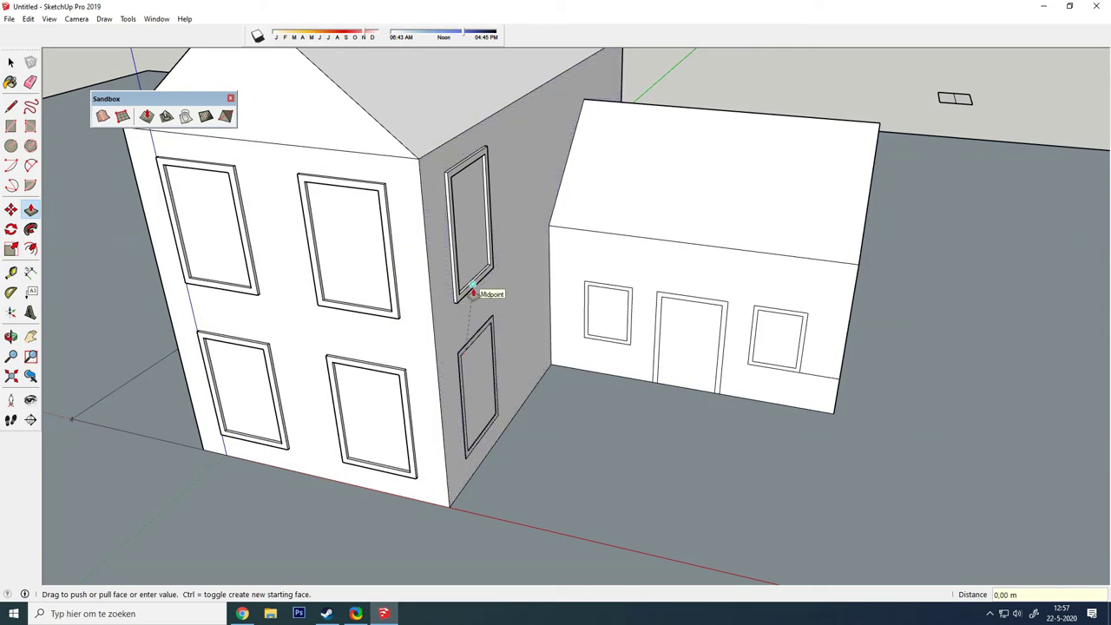
pyautogui.click(486, 287)
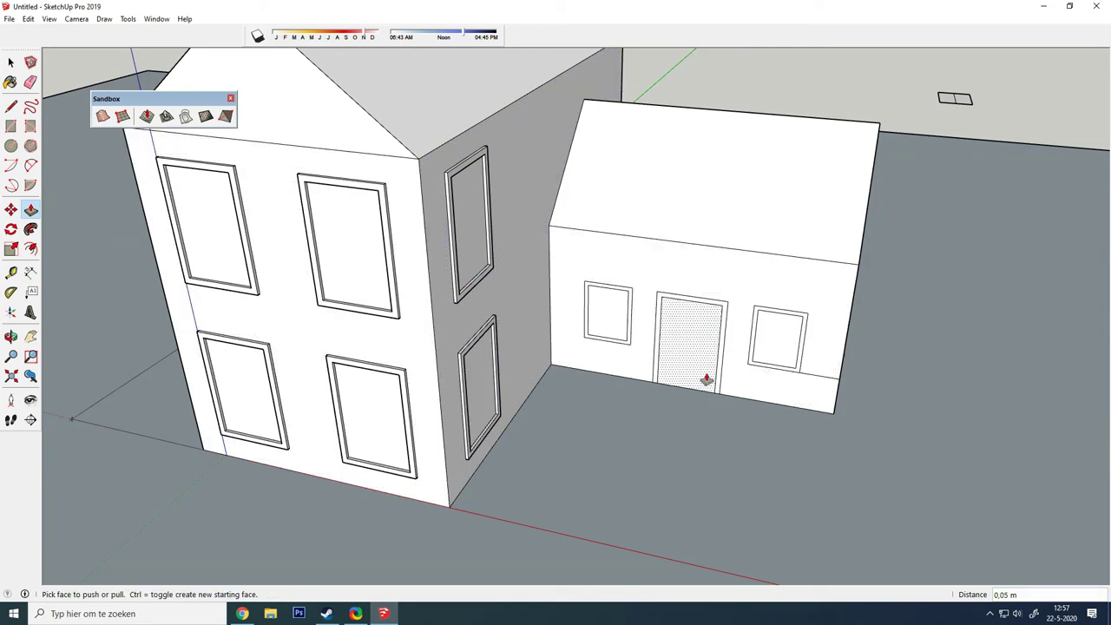
# - Pull the small house's left and right window frames and door frame out 0.05 m
pyautogui.scroll(3, 619, 352)
pyautogui.click(611, 339)
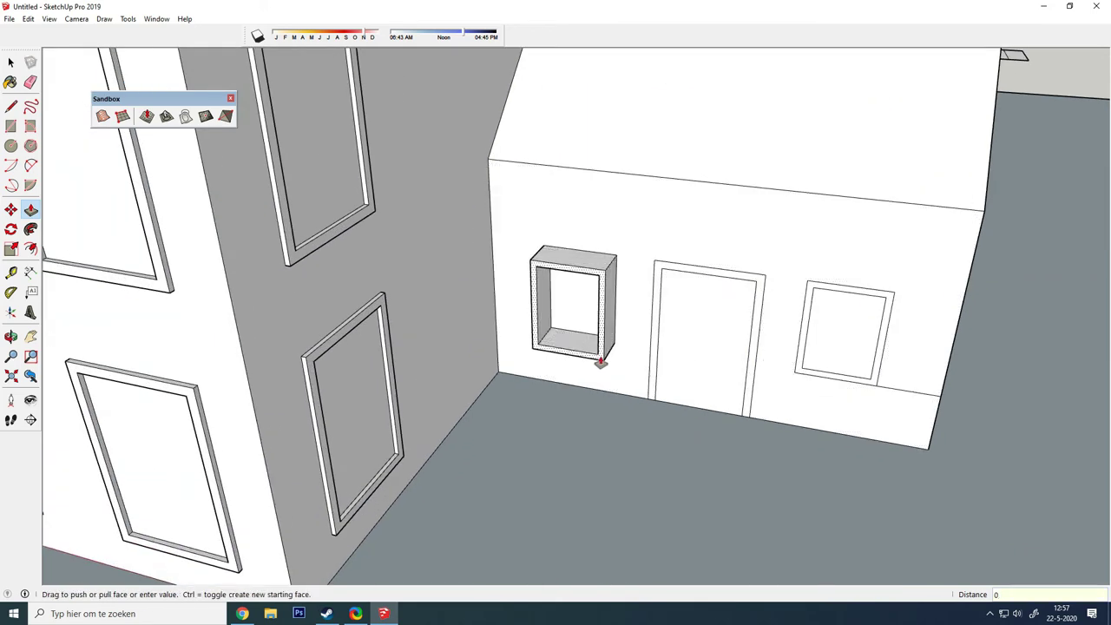
pyautogui.write('.05')
pyautogui.press('Return')
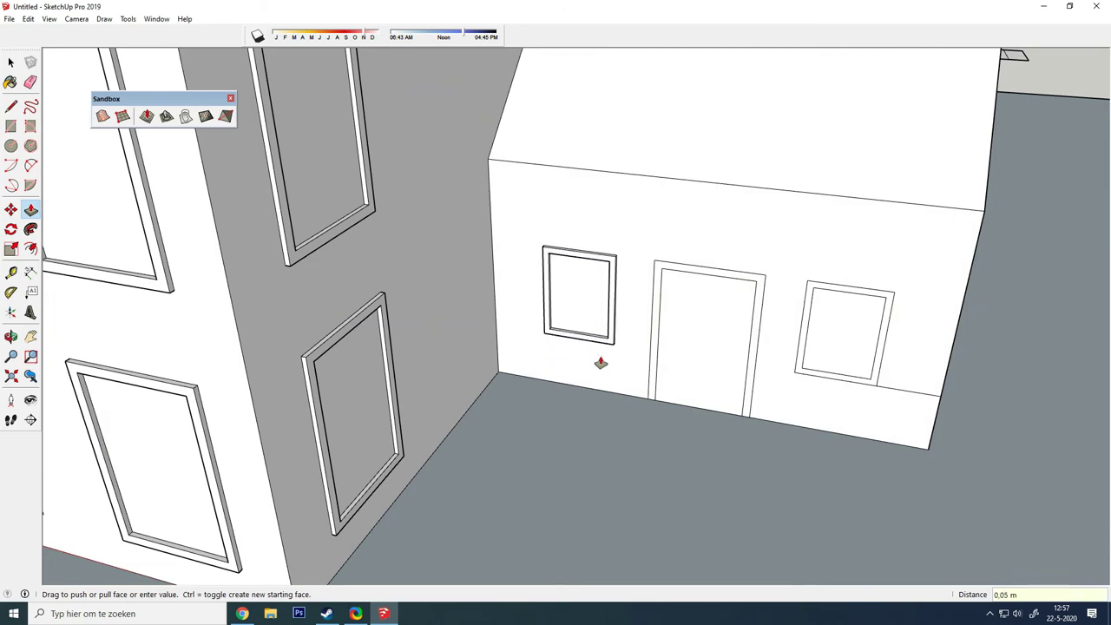
pyautogui.click(805, 321)
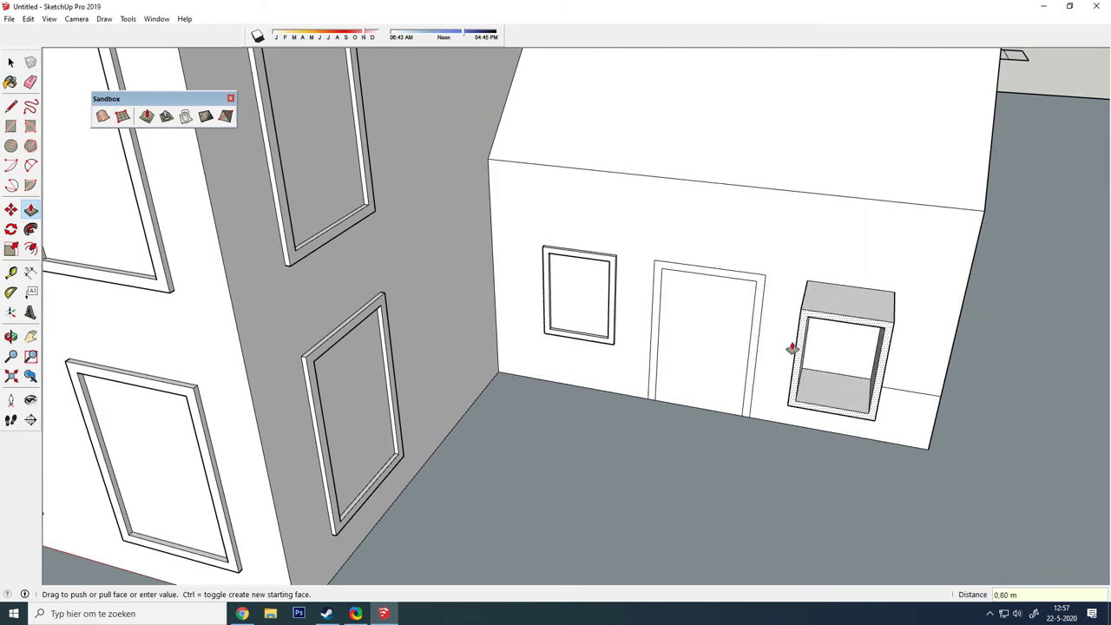
pyautogui.click(615, 310)
pyautogui.click(655, 313)
pyautogui.write('0.05')
pyautogui.press('Return')
# - Erase the stray edge beside the small house
pyautogui.scroll(-5, 618, 314)
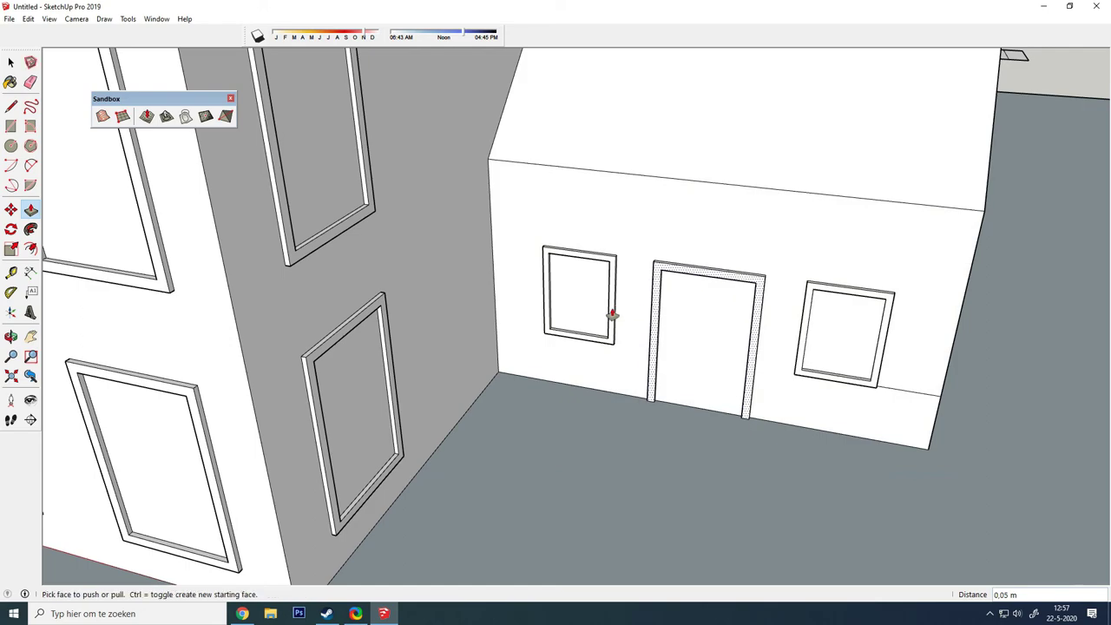
pyautogui.scroll(-3, 894, 367)
pyautogui.scroll(1, 898, 382)
pyautogui.rightClick(903, 387)
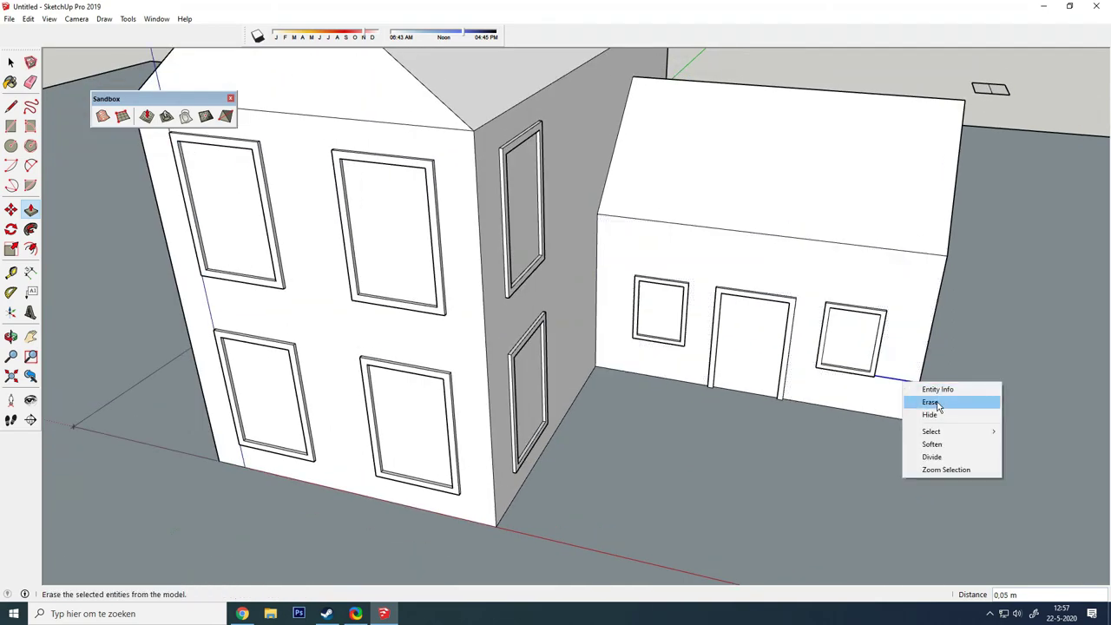
pyautogui.click(930, 402)
pyautogui.scroll(-3, 911, 396)
# - On the long side wall, pull the upper-right frame 0.05 m and repeat it on the upper-middle frame
pyautogui.moveTo(305, 286)
pyautogui.mouseDown(button='middle')
pyautogui.moveTo(827, 318)
pyautogui.moveTo(628, 290)
pyautogui.mouseUp(button='middle')
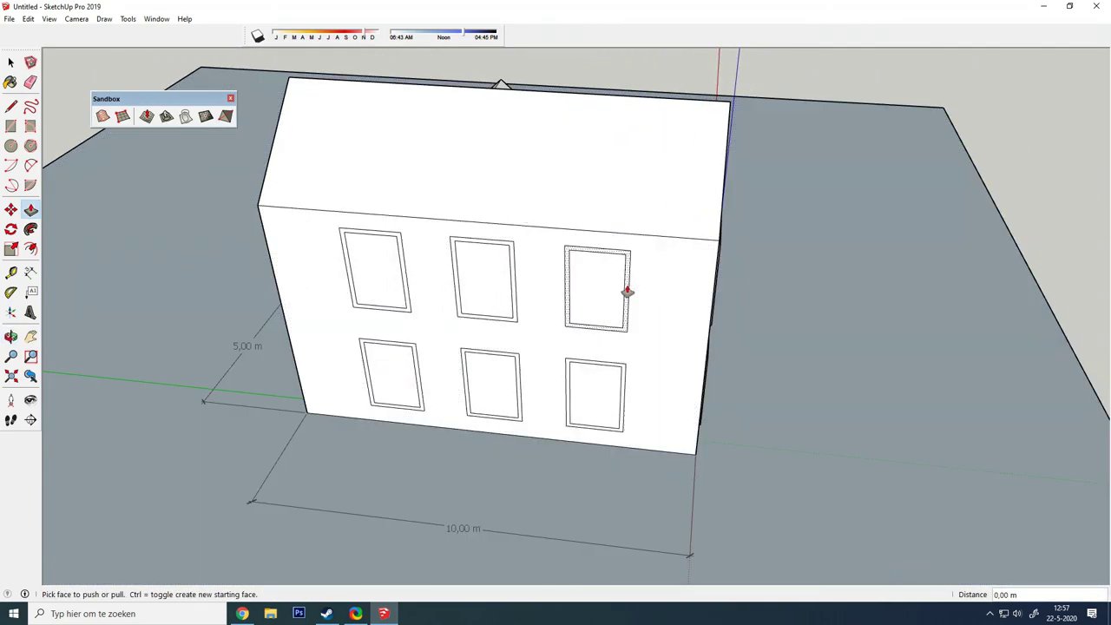
pyautogui.click(628, 290)
pyautogui.write('0,')
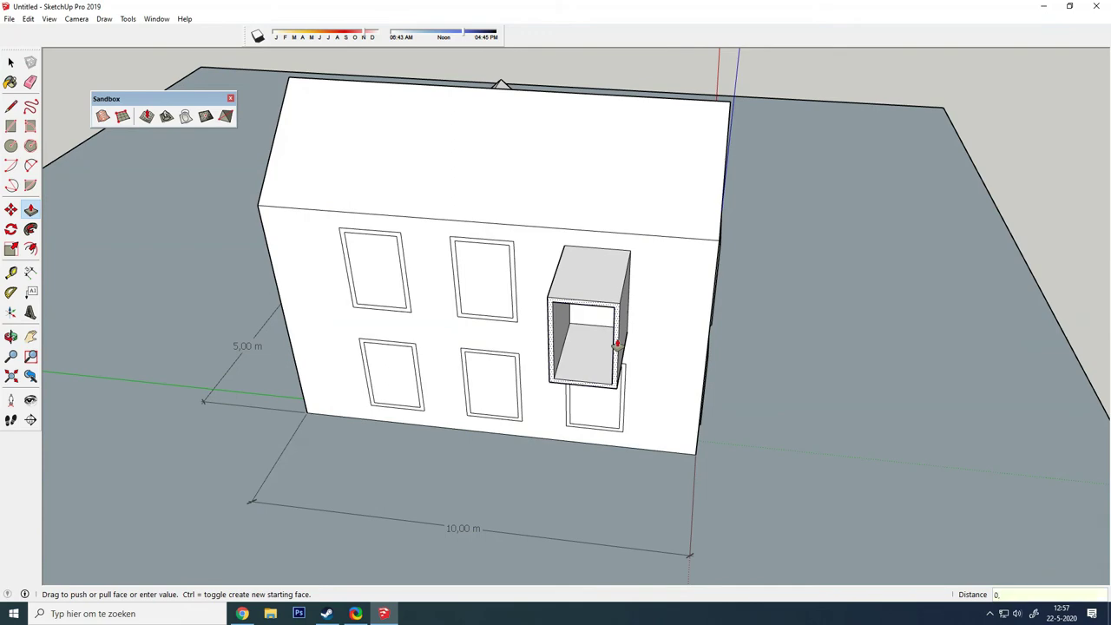
pyautogui.write('05')
pyautogui.press('Return')
pyautogui.scroll(4, 560, 255)
pyautogui.scroll(2, 597, 255)
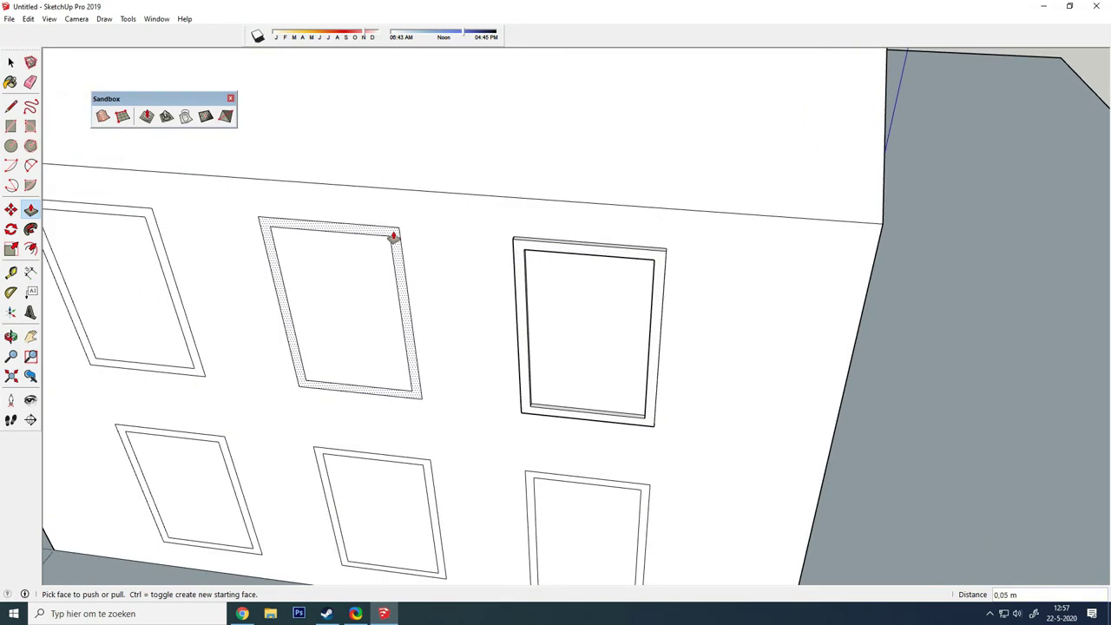
pyautogui.doubleClick(394, 236)
# - Match the upper-left, lower-left, lower-middle and lower-right frames to the 0.05 m depth
pyautogui.click(149, 218)
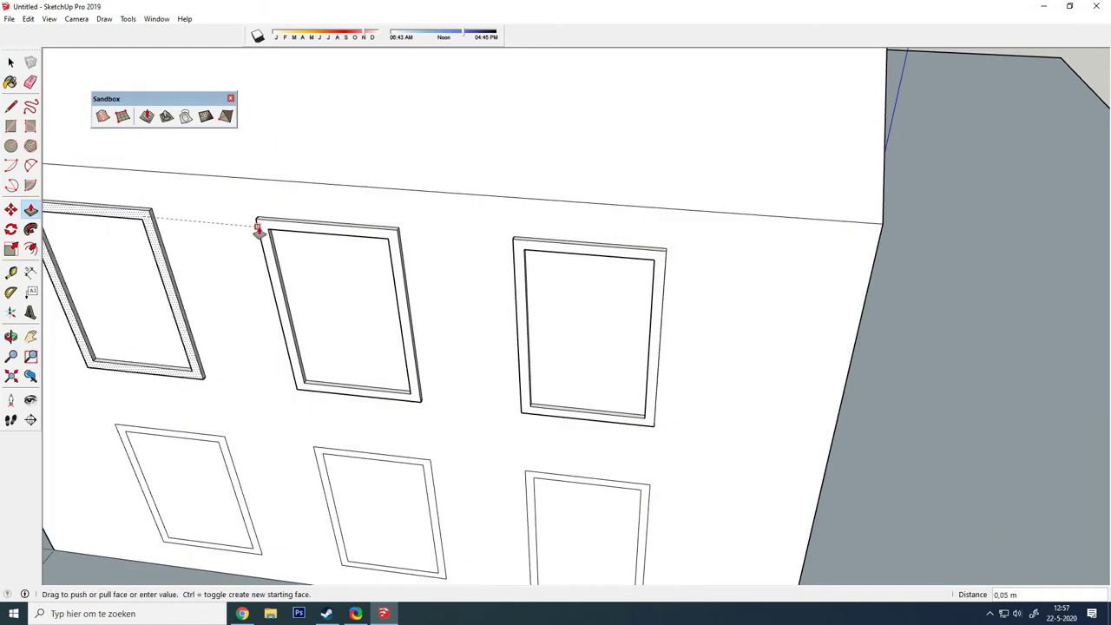
pyautogui.click(258, 229)
pyautogui.click(216, 444)
pyautogui.click(199, 378)
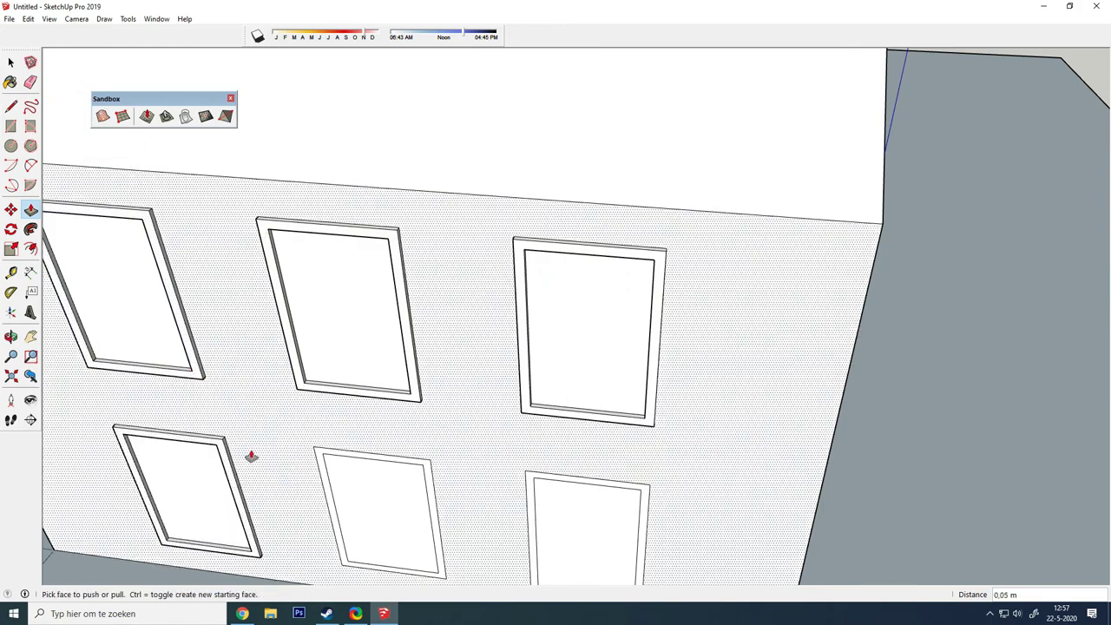
pyautogui.click(319, 461)
pyautogui.click(230, 467)
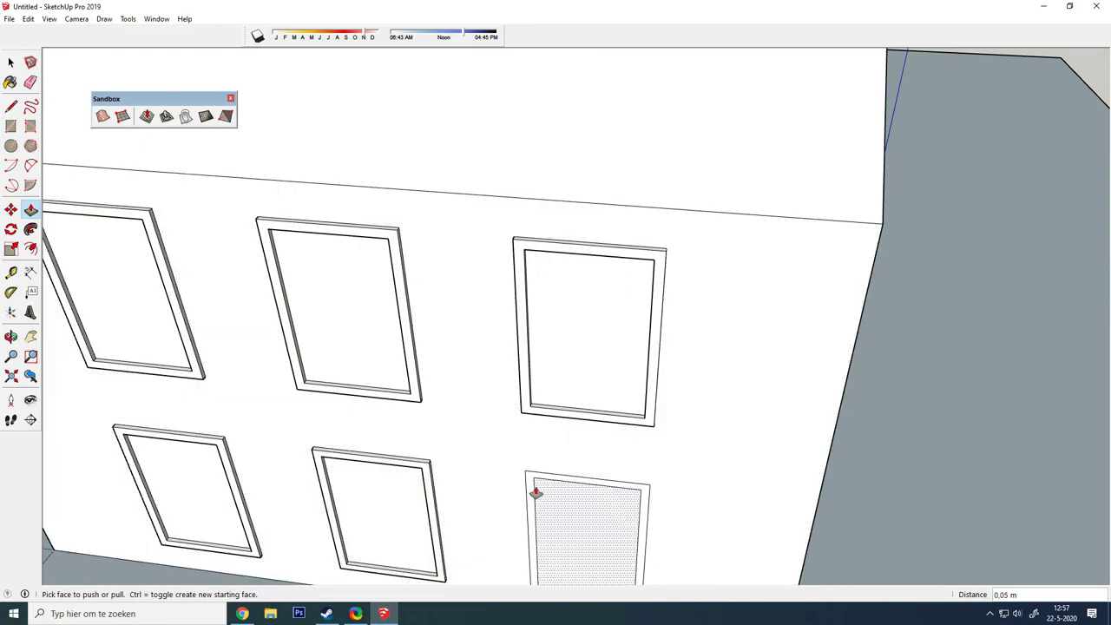
pyautogui.click(536, 493)
pyautogui.click(427, 492)
pyautogui.scroll(-5, 567, 327)
pyautogui.moveTo(567, 328)
pyautogui.mouseDown(button='middle')
pyautogui.moveTo(292, 351)
pyautogui.moveTo(651, 355)
pyautogui.mouseUp(button='middle')
pyautogui.scroll(-3, 650, 206)
pyautogui.scroll(3, 496, 392)
pyautogui.scroll(2, 517, 326)
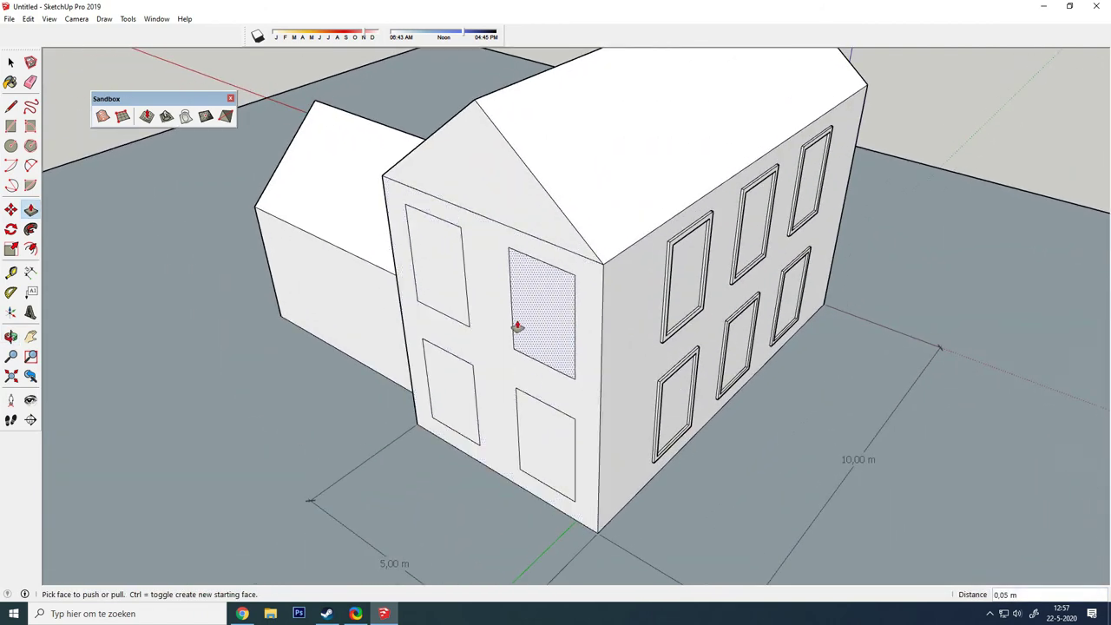
# - Offset 0.10 m inset frames inside the upper-left and upper-right gable windows
pyautogui.click(10, 62)
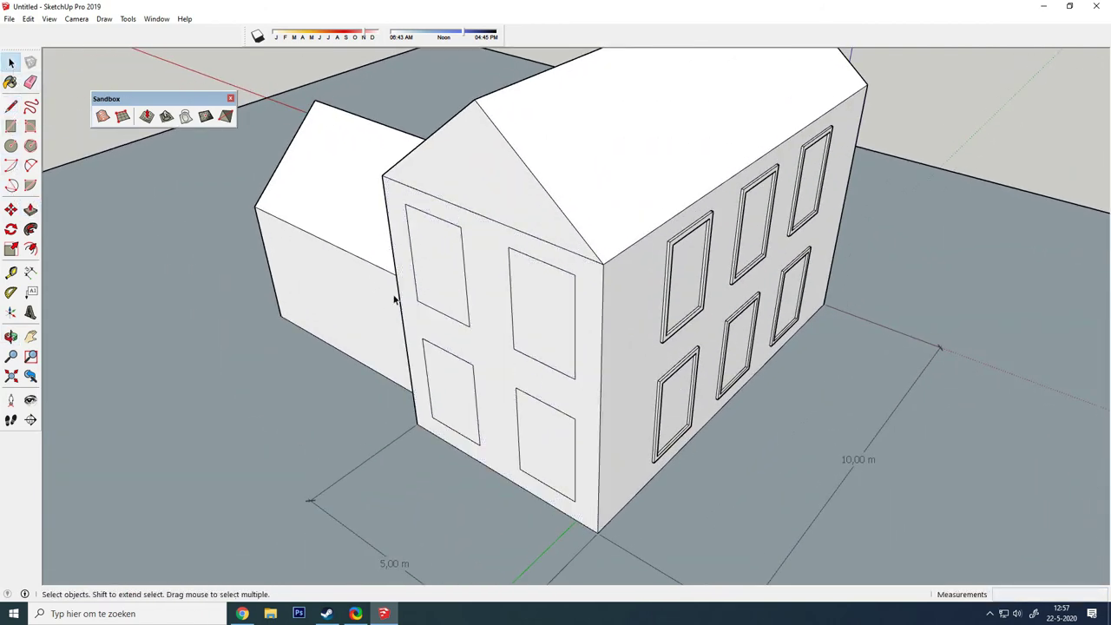
pyautogui.click(434, 274)
pyautogui.press('s')
pyautogui.press('space')
pyautogui.press('f')
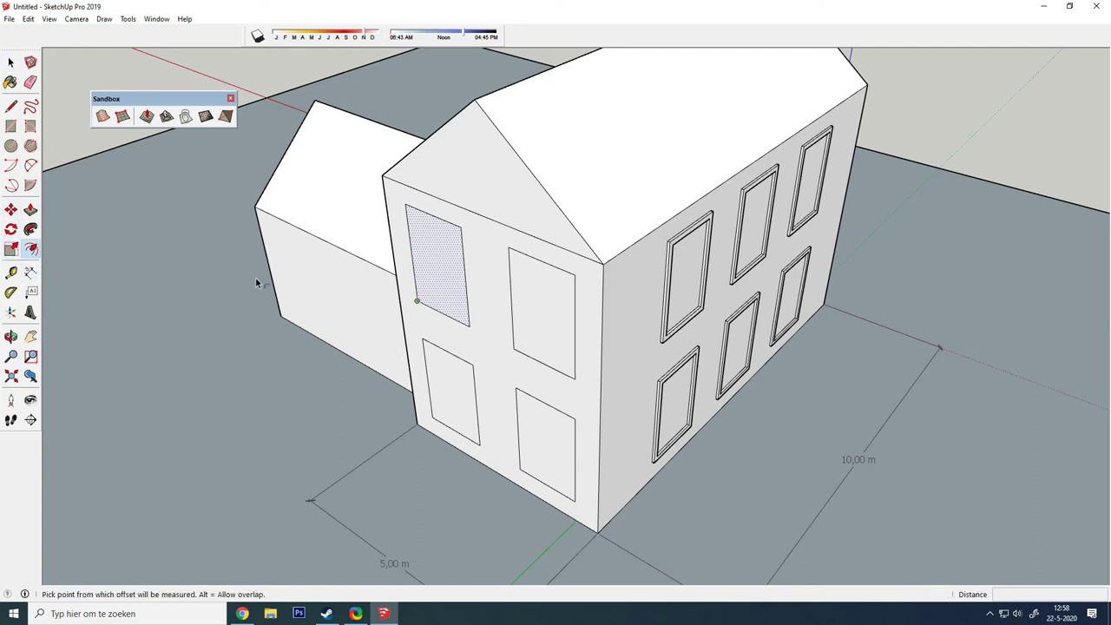
pyautogui.click(415, 260)
pyautogui.write('0,1')
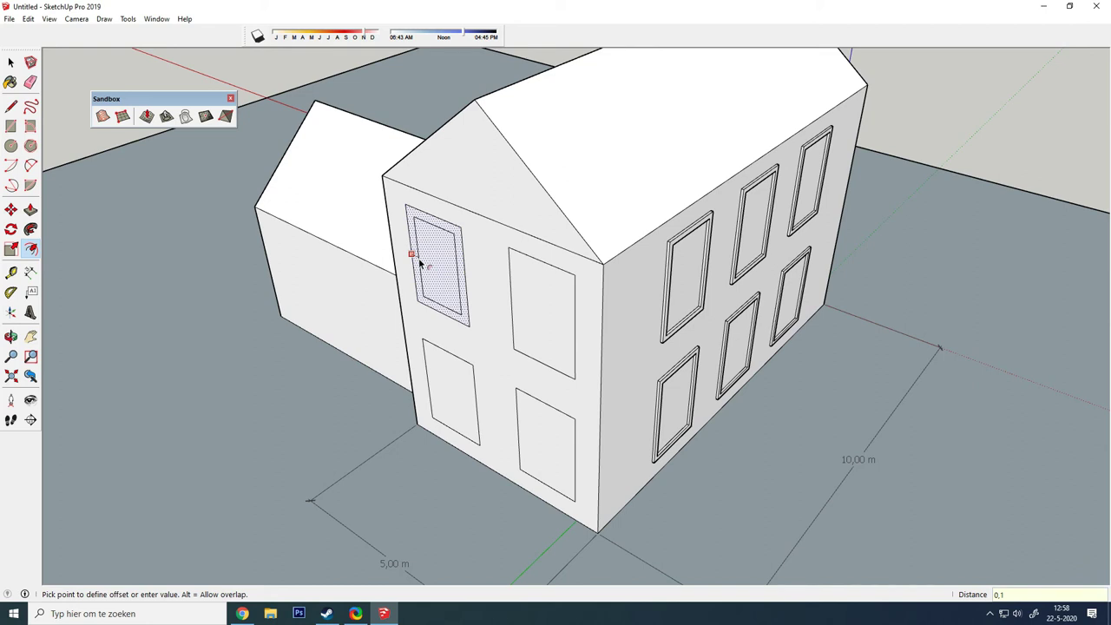
pyautogui.press('Return')
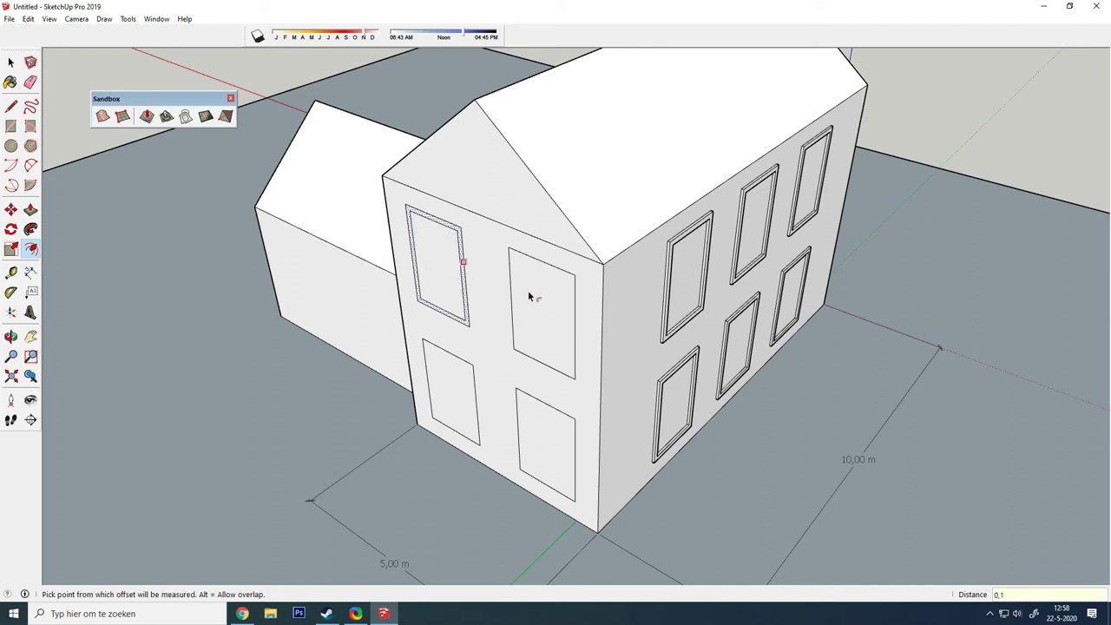
pyautogui.rightClick(516, 294)
pyautogui.rightClick(518, 287)
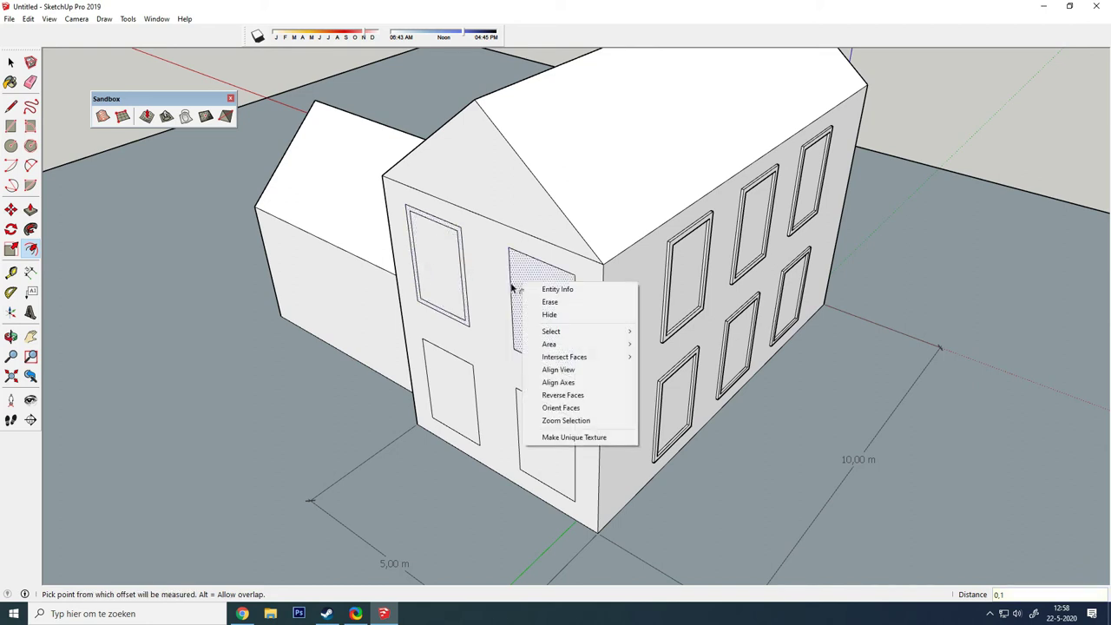
pyautogui.click(513, 287)
pyautogui.click(512, 284)
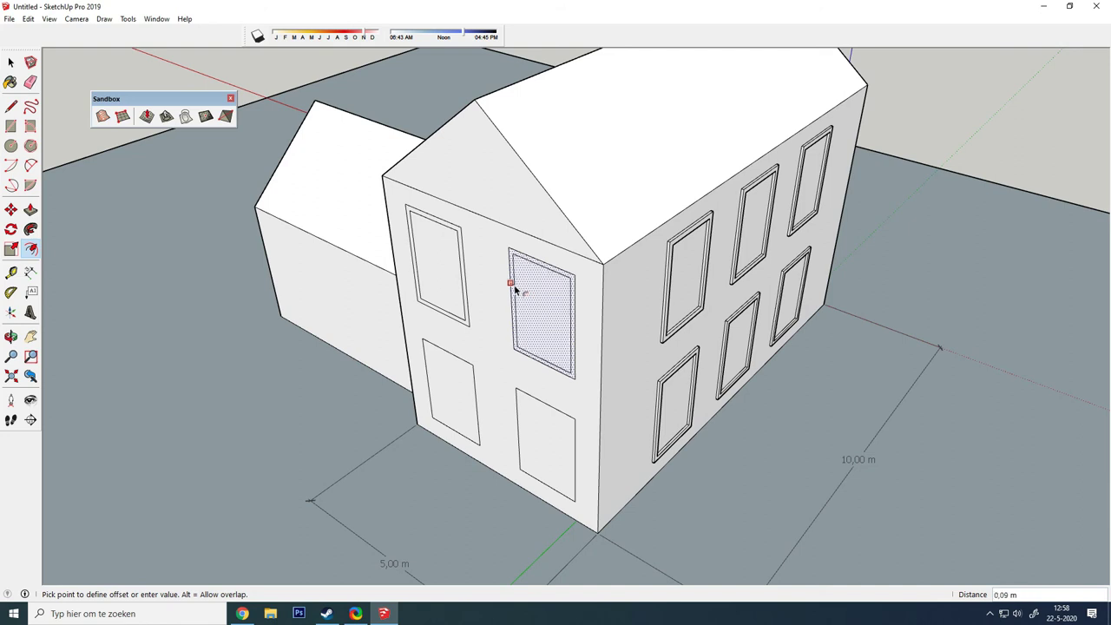
pyautogui.click(515, 291)
# - Offset 0.10 m inset frames inside the lower-left and lower-right gable openings
pyautogui.rightClick(424, 366)
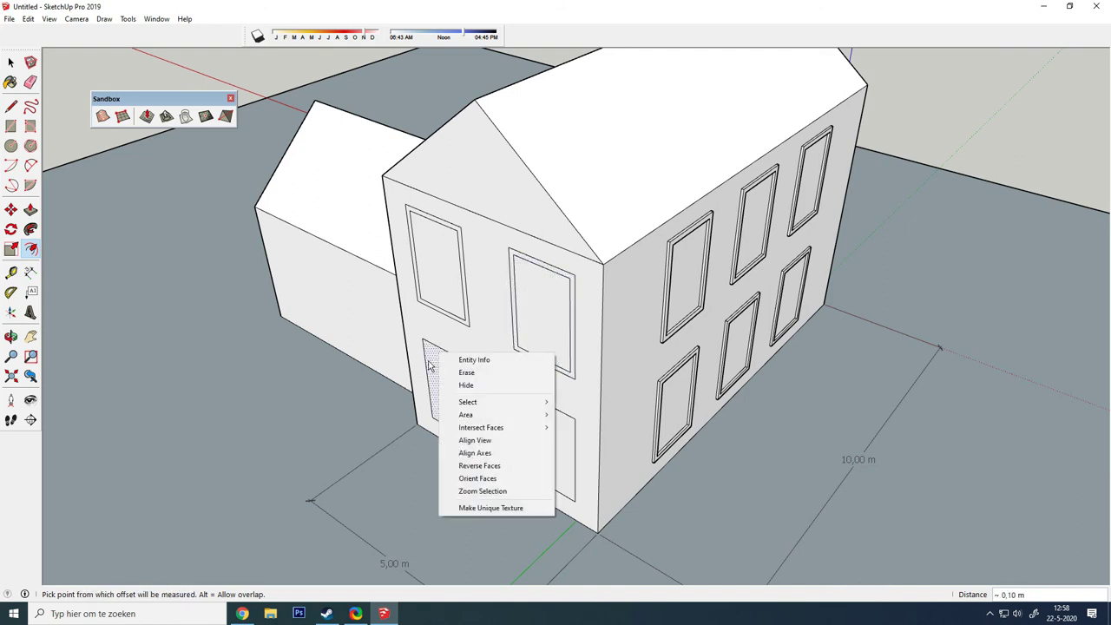
pyautogui.click(425, 365)
pyautogui.click(425, 365)
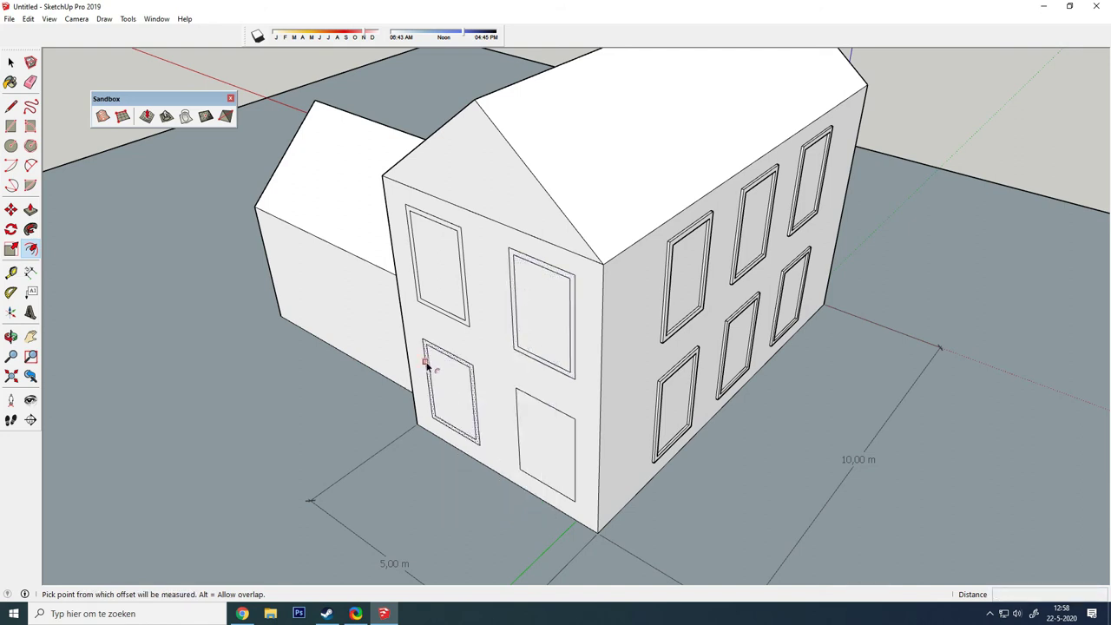
pyautogui.rightClick(516, 415)
pyautogui.click(519, 417)
pyautogui.click(518, 418)
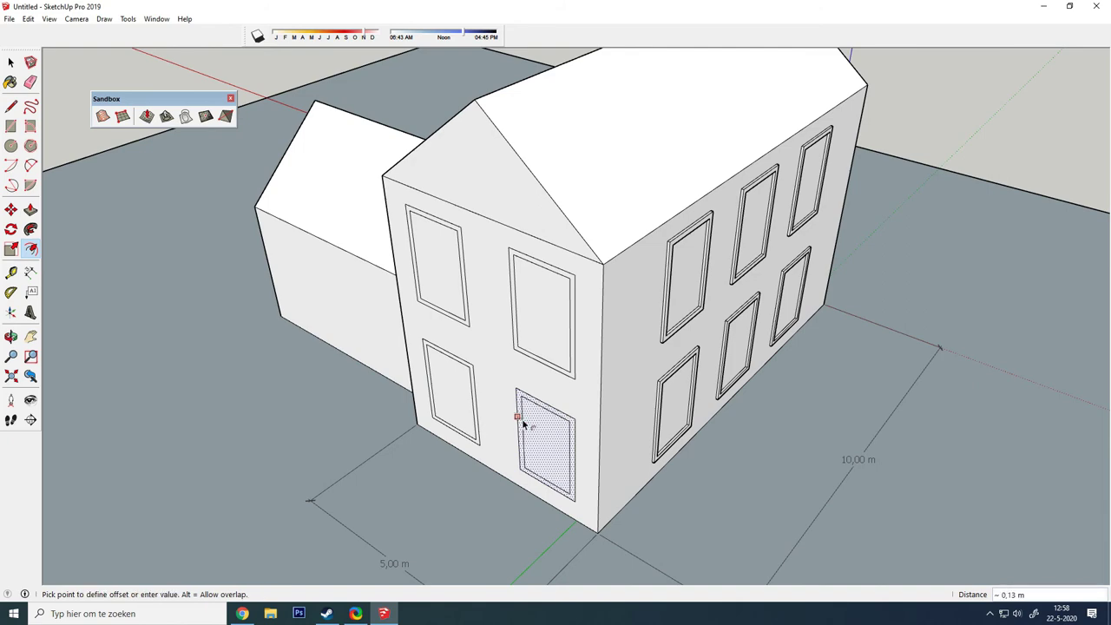
pyautogui.click(522, 423)
# - Cancel a stray line, then pull the upper-left gable window's frame ring outward
pyautogui.scroll(5, 443, 430)
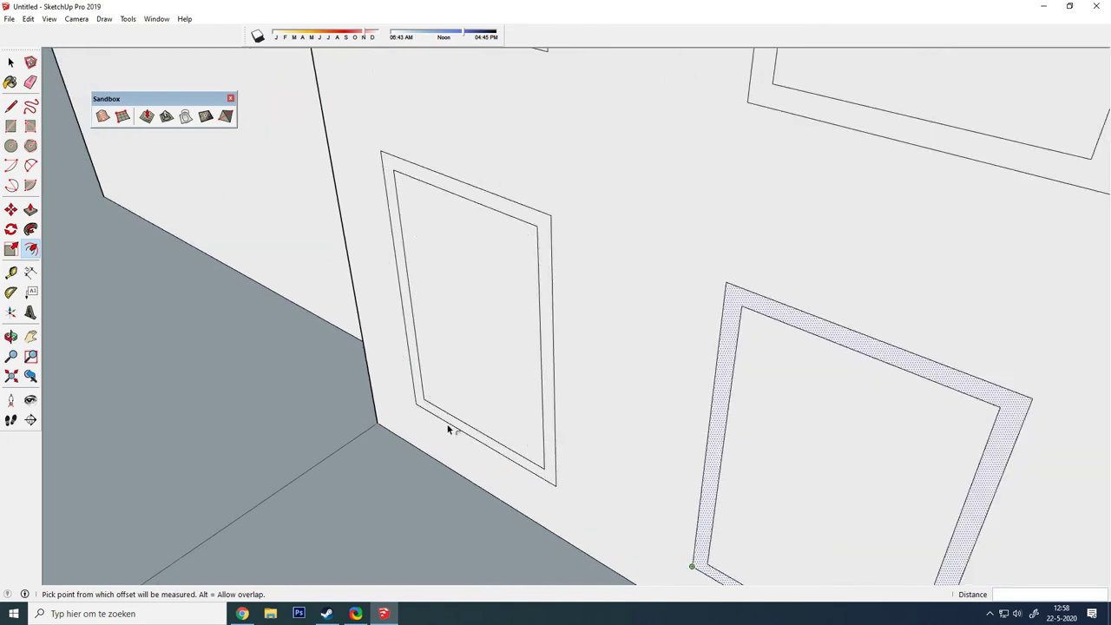
pyautogui.press('l')
pyautogui.click(539, 296)
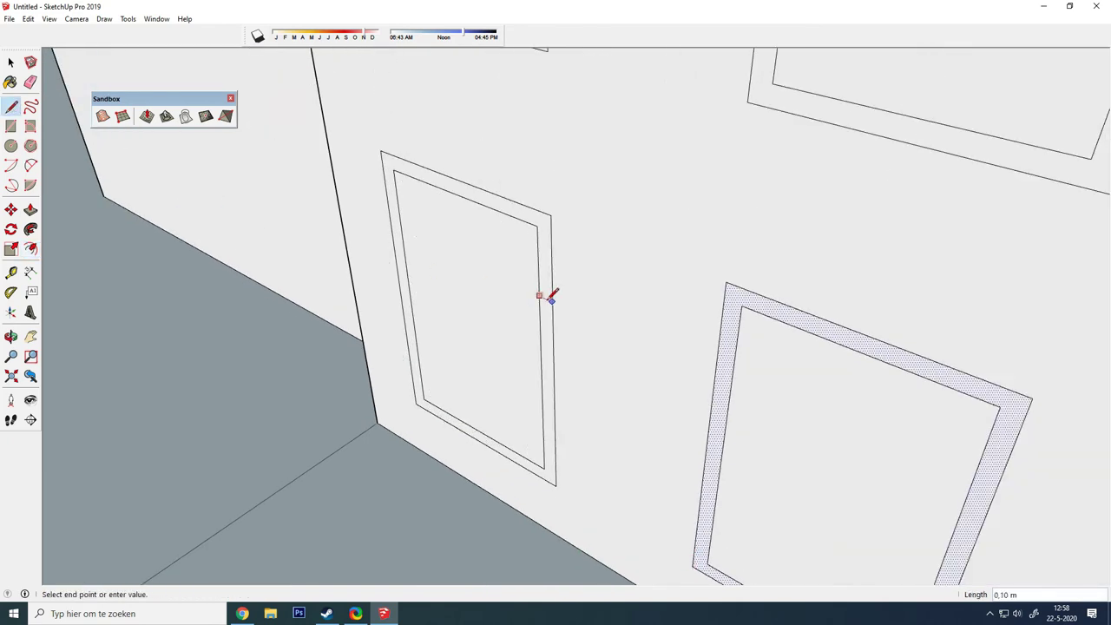
pyautogui.press('Escape')
pyautogui.scroll(-5, 289, 347)
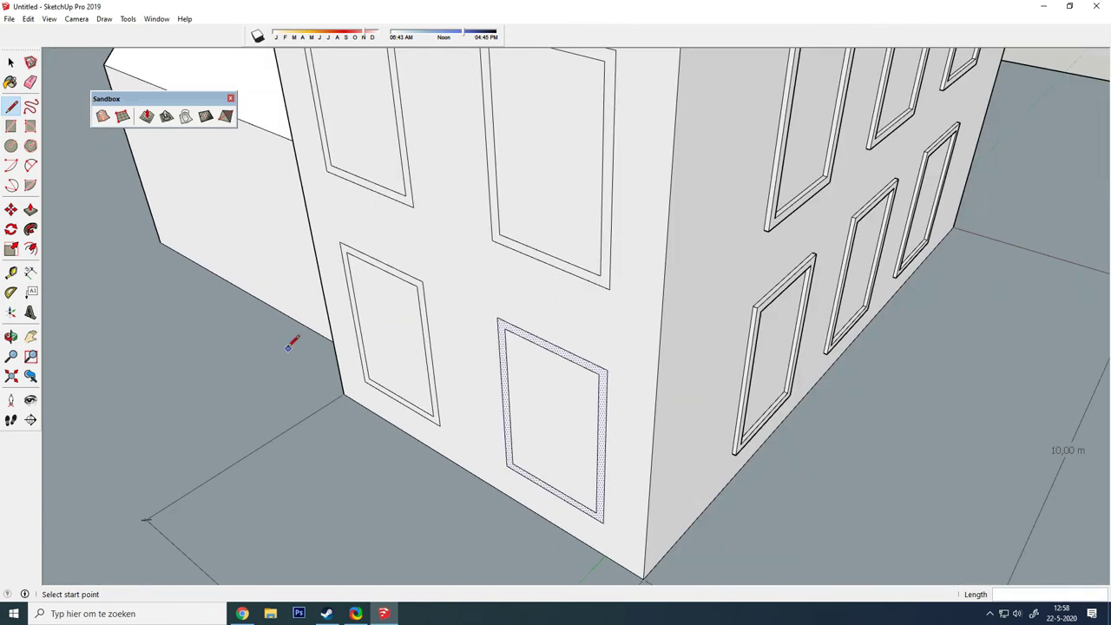
pyautogui.press('p')
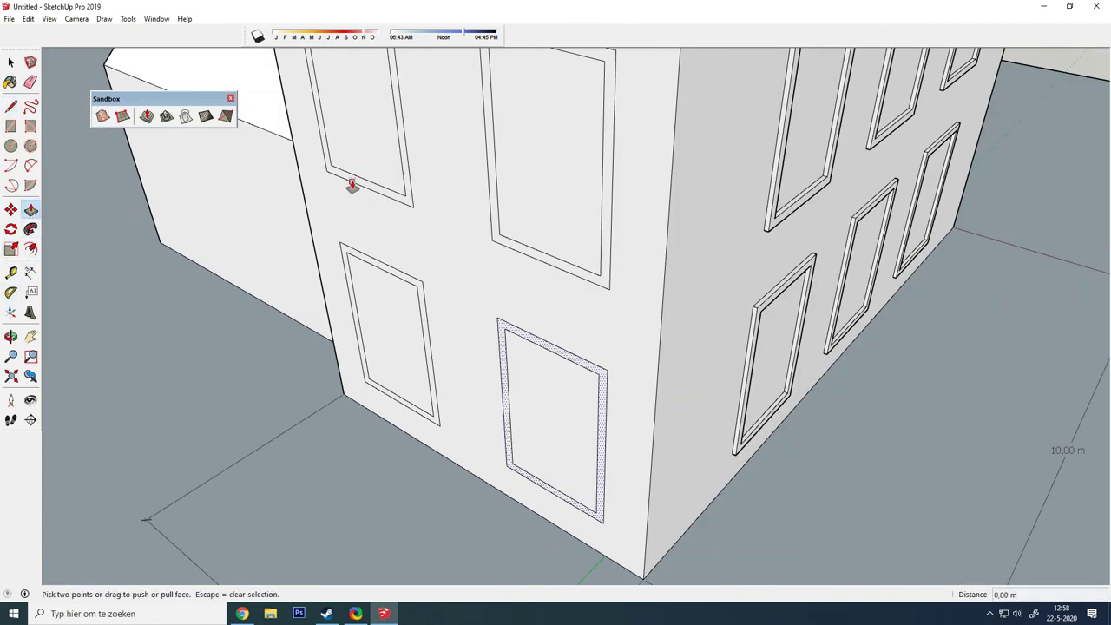
pyautogui.rightClick(344, 181)
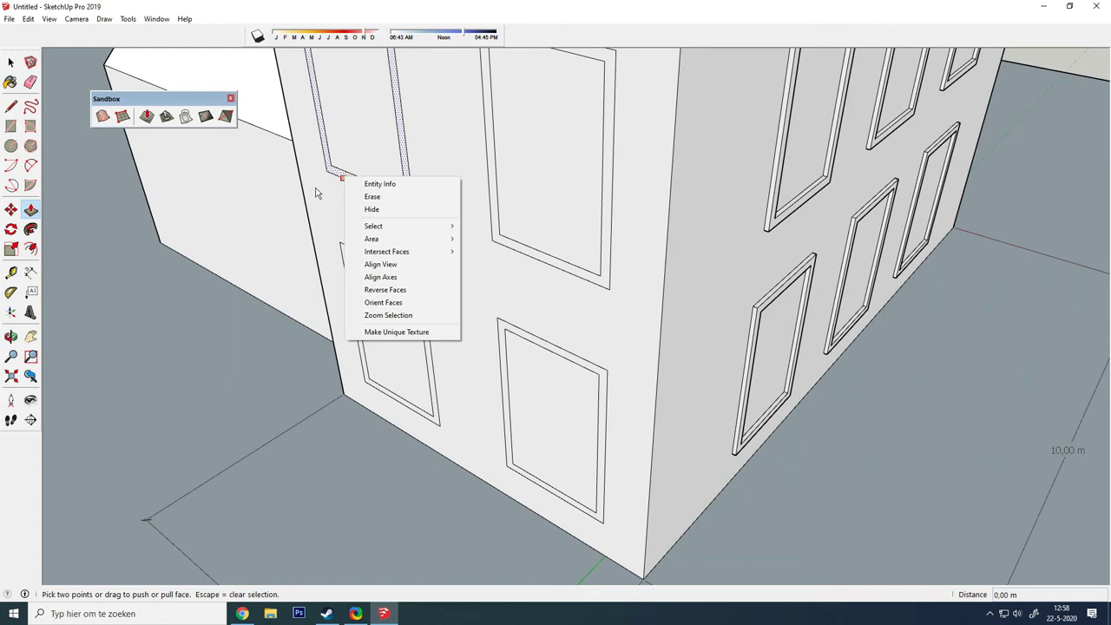
pyautogui.click(338, 175)
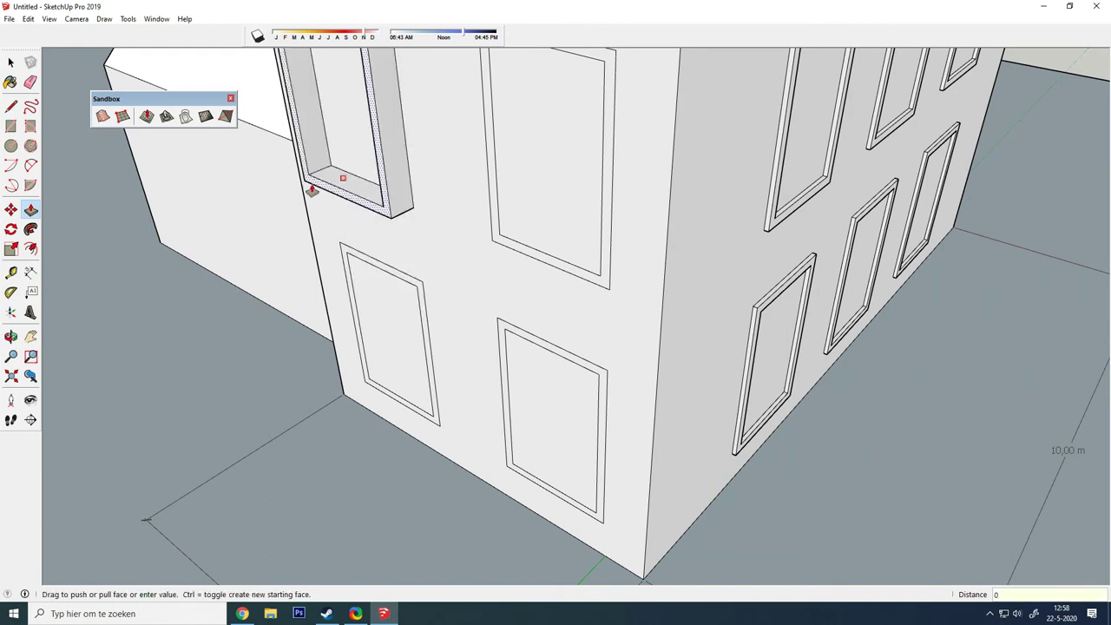
pyautogui.write(',01')
pyautogui.press('Return')
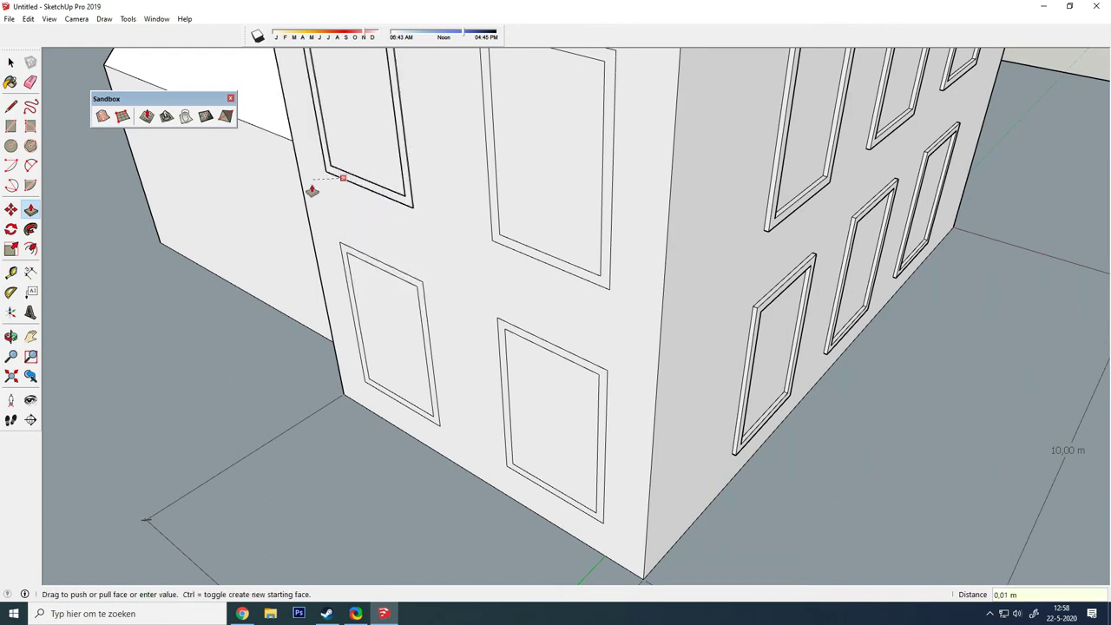
pyautogui.scroll(-1, 312, 190)
pyautogui.scroll(2, 807, 222)
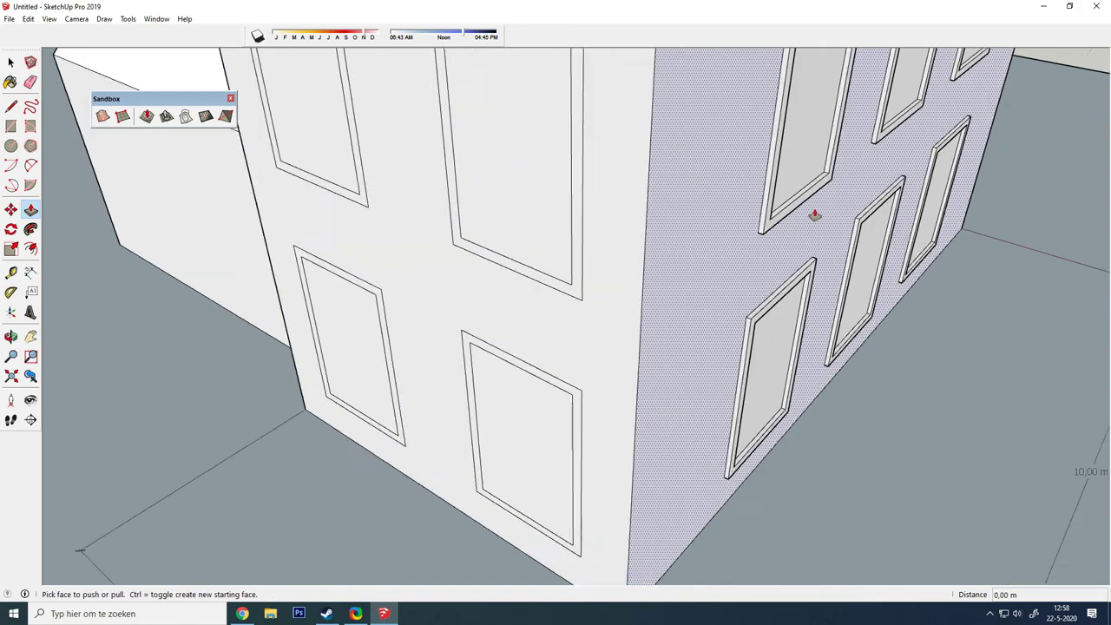
pyautogui.scroll(3, 803, 217)
pyautogui.scroll(2, 797, 216)
# - Draw a short line at the frame's corner
pyautogui.press('l')
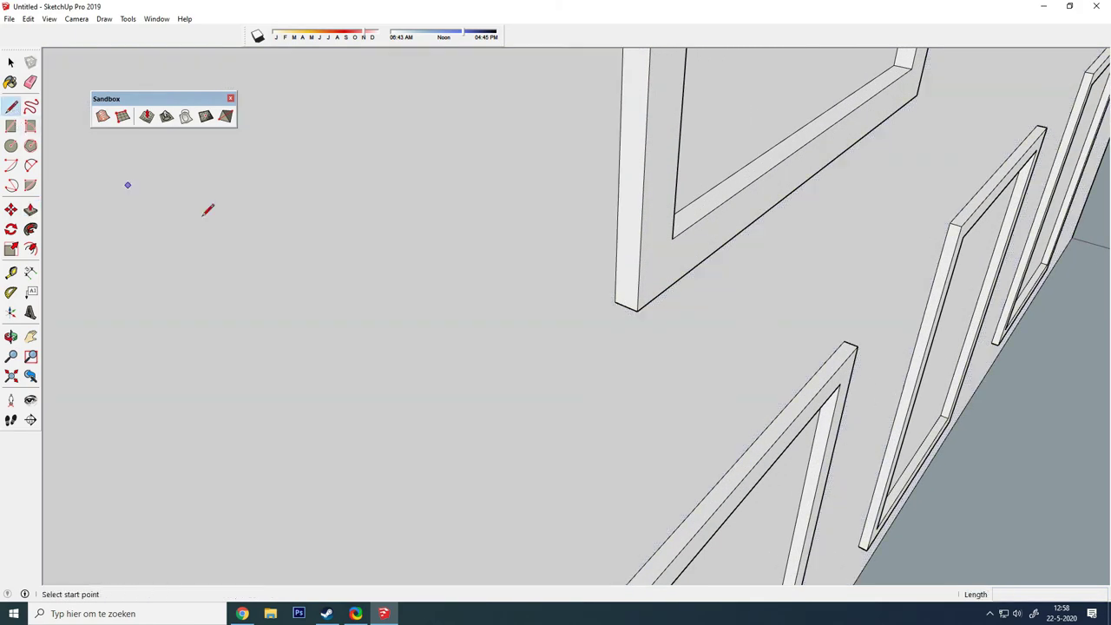
pyautogui.click(616, 300)
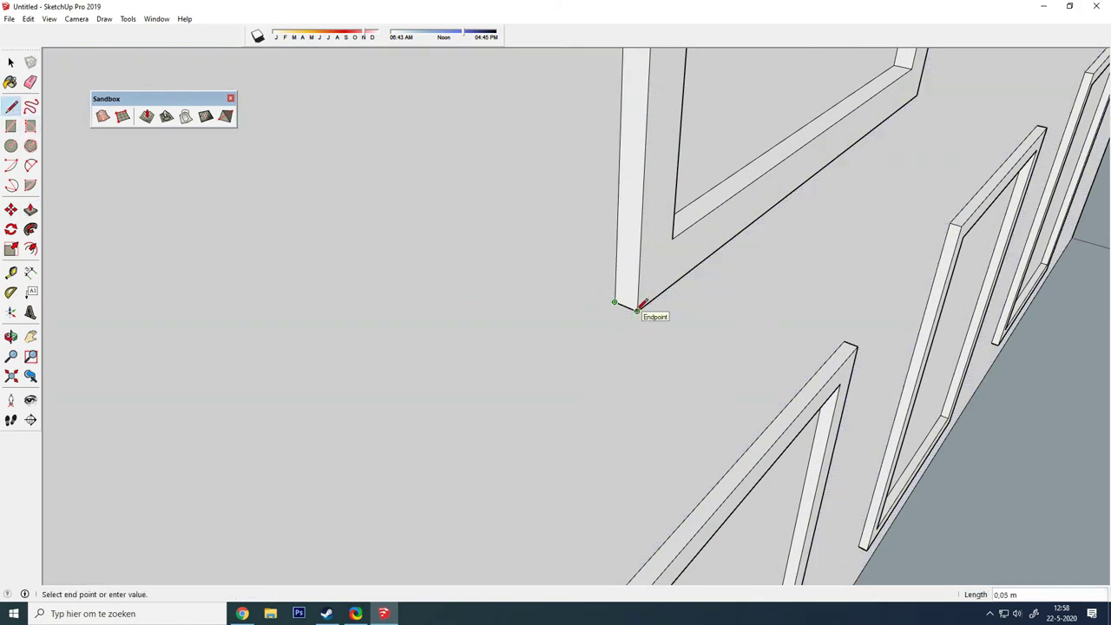
pyautogui.click(638, 309)
pyautogui.scroll(-3, 851, 377)
pyautogui.scroll(3, 669, 427)
pyautogui.scroll(2, 669, 427)
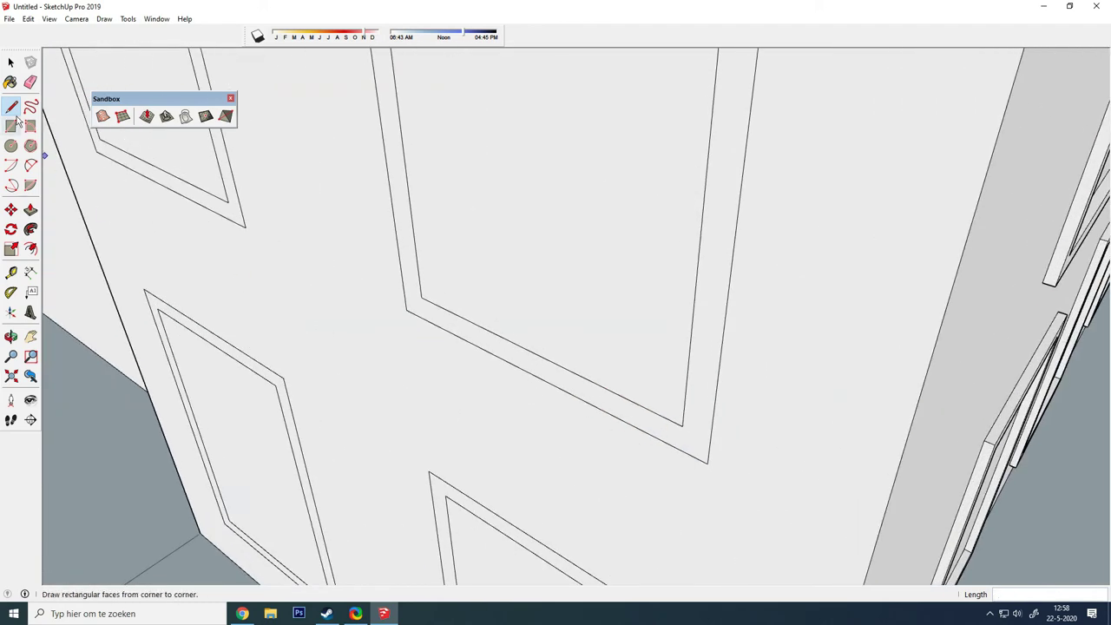
# - Extrude the upper-left, upper-right, lower-left and lower-right gable frames 0.05 m
pyautogui.click(30, 209)
pyautogui.click(240, 226)
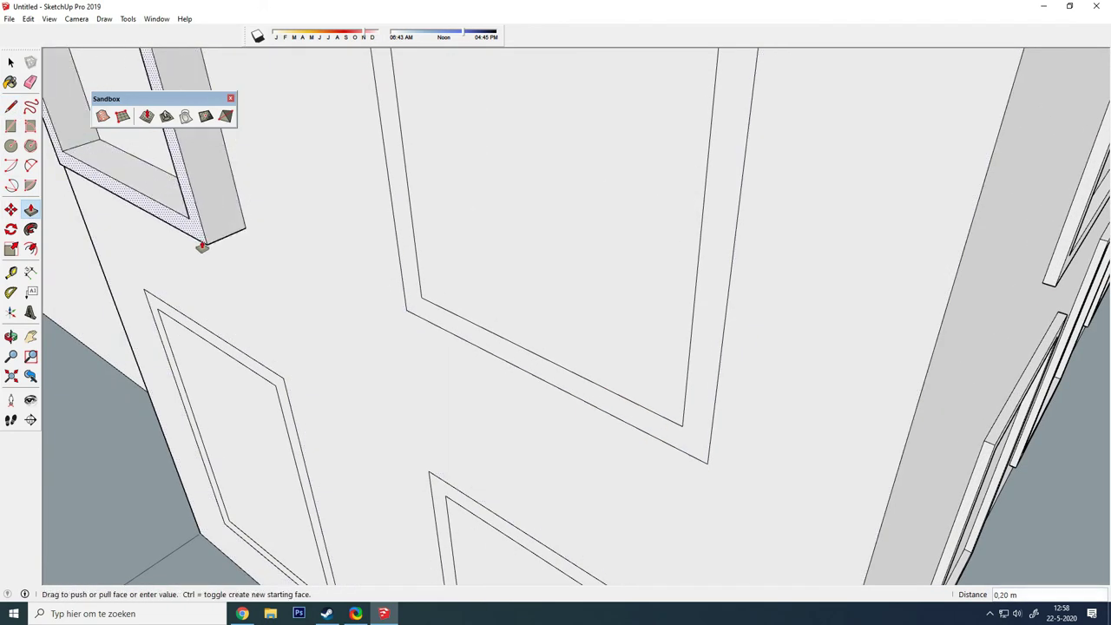
pyautogui.press('Return')
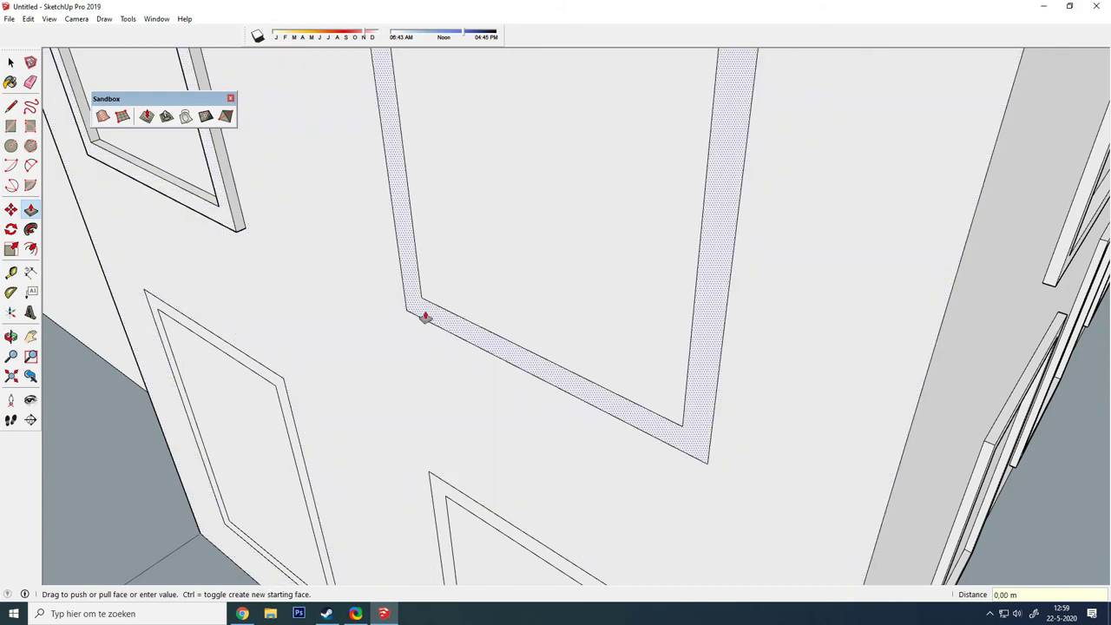
pyautogui.click(425, 315)
pyautogui.click(236, 229)
pyautogui.click(270, 385)
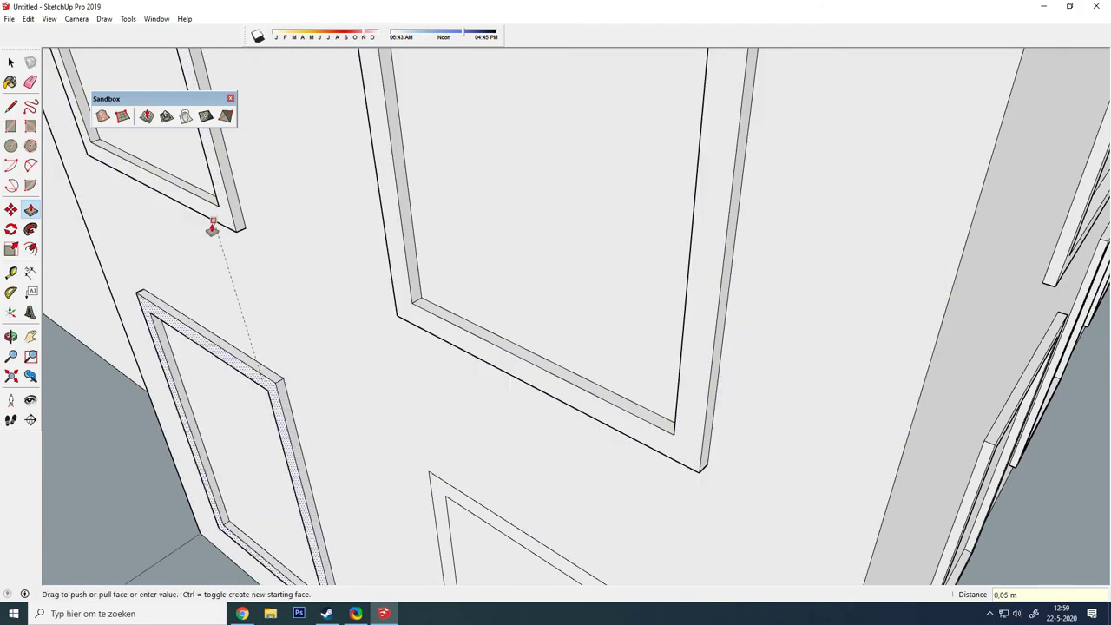
pyautogui.click(211, 228)
pyautogui.click(440, 495)
pyautogui.click(484, 364)
pyautogui.scroll(-3, 414, 273)
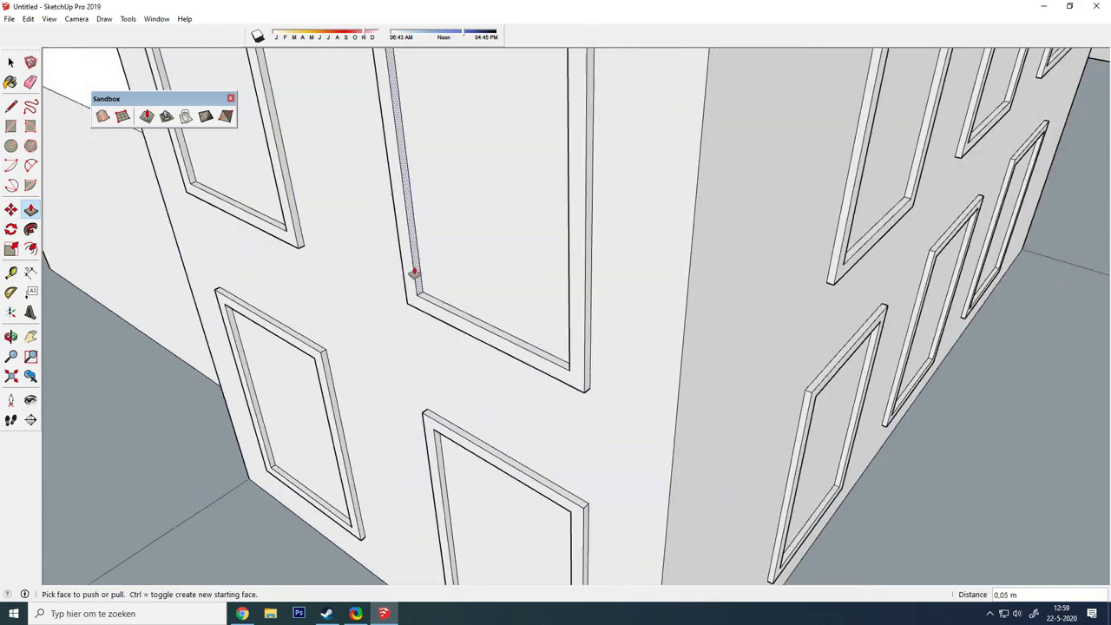
pyautogui.scroll(-4, 513, 496)
# - Orbit around to a full view of the whole house
pyautogui.moveTo(416, 487)
pyautogui.mouseDown(button='middle')
pyautogui.moveTo(466, 405)
pyautogui.moveTo(769, 426)
pyautogui.moveTo(687, 426)
pyautogui.moveTo(668, 394)
pyautogui.moveTo(579, 437)
pyautogui.moveTo(630, 443)
pyautogui.mouseUp(button='middle')
pyautogui.rightClick(631, 444)
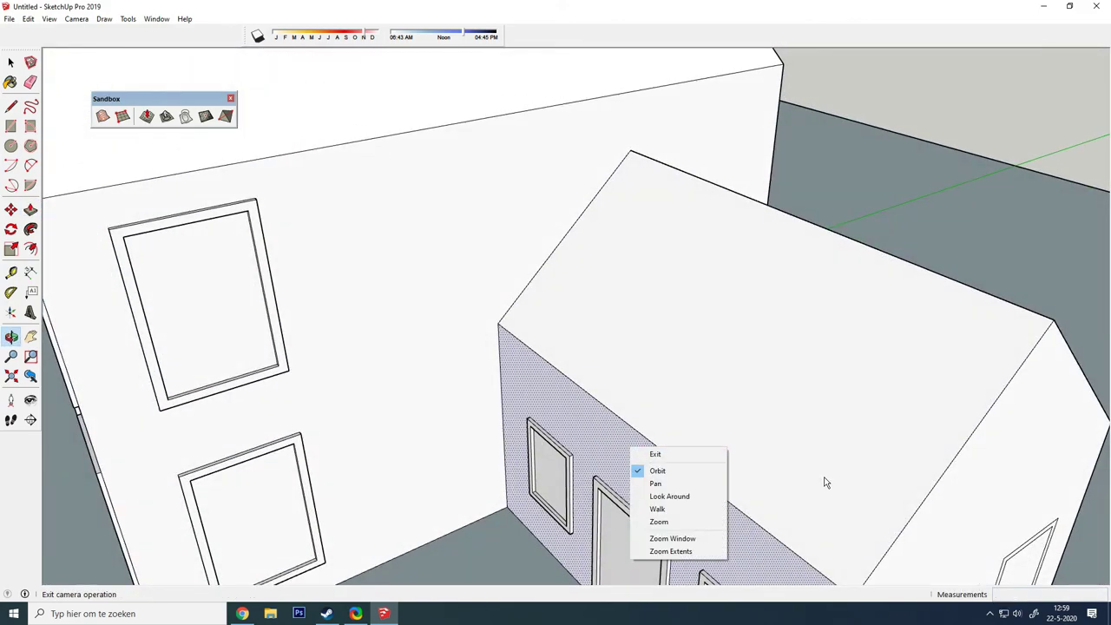
pyautogui.click(663, 467)
pyautogui.moveTo(510, 502)
pyautogui.mouseDown(button='middle')
pyautogui.moveTo(665, 436)
pyautogui.moveTo(446, 432)
pyautogui.moveTo(536, 426)
pyautogui.moveTo(238, 347)
pyautogui.moveTo(480, 402)
pyautogui.moveTo(322, 355)
pyautogui.moveTo(491, 402)
pyautogui.moveTo(541, 350)
pyautogui.moveTo(355, 398)
pyautogui.mouseUp(button='middle')
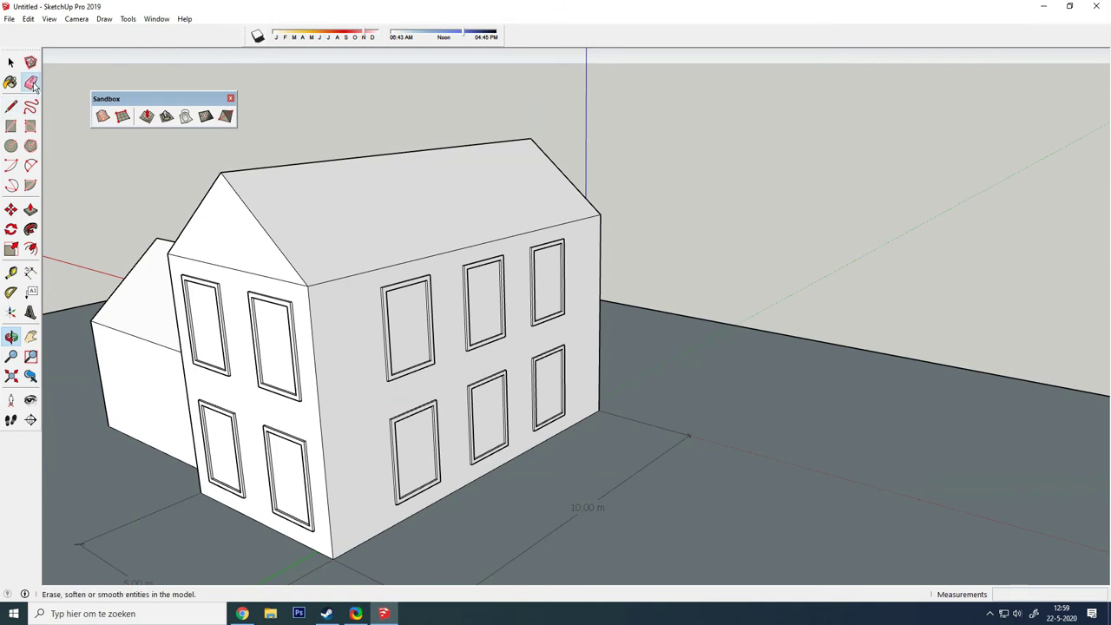
# - Try pulling the roof face, then orbit to look down on the roof
pyautogui.click(31, 81)
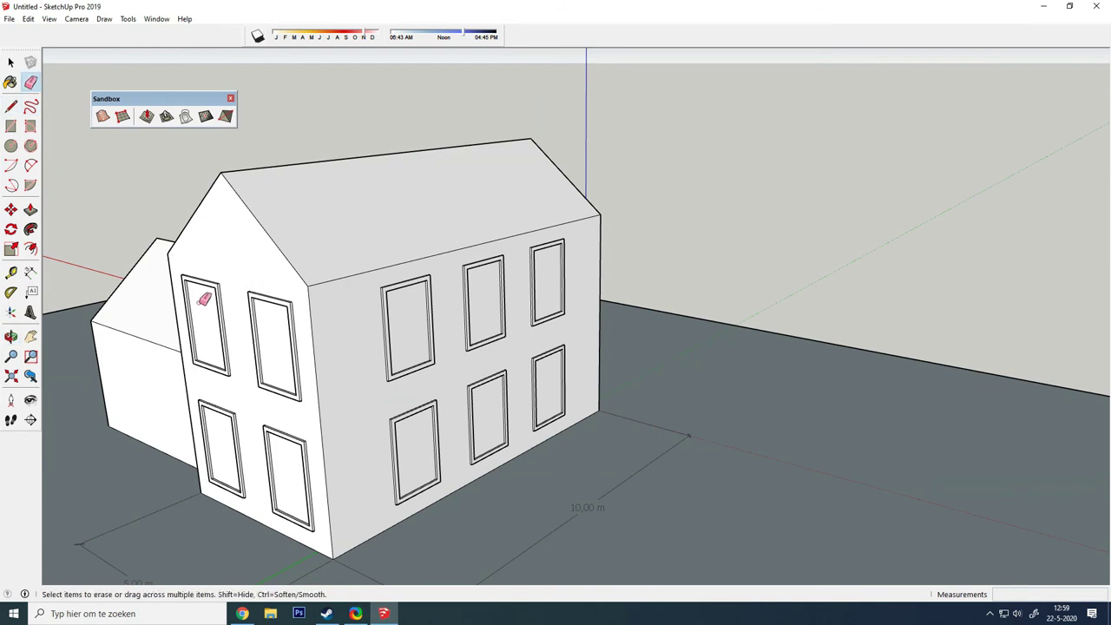
pyautogui.click(30, 209)
pyautogui.click(298, 221)
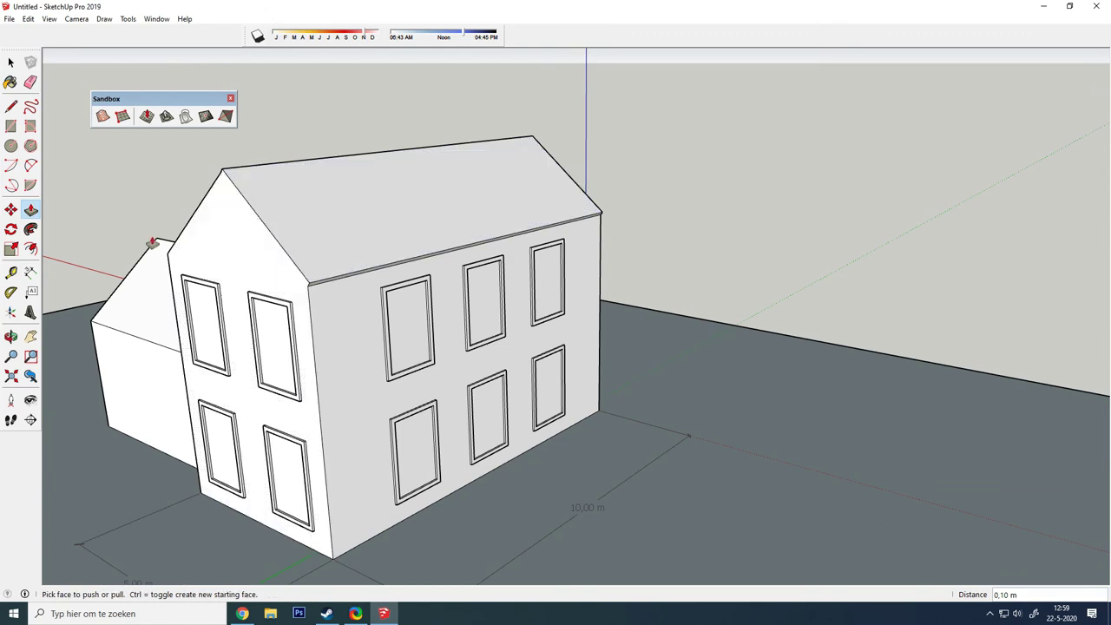
pyautogui.moveTo(154, 240); pyautogui.dragTo(588, 300, button='middle')
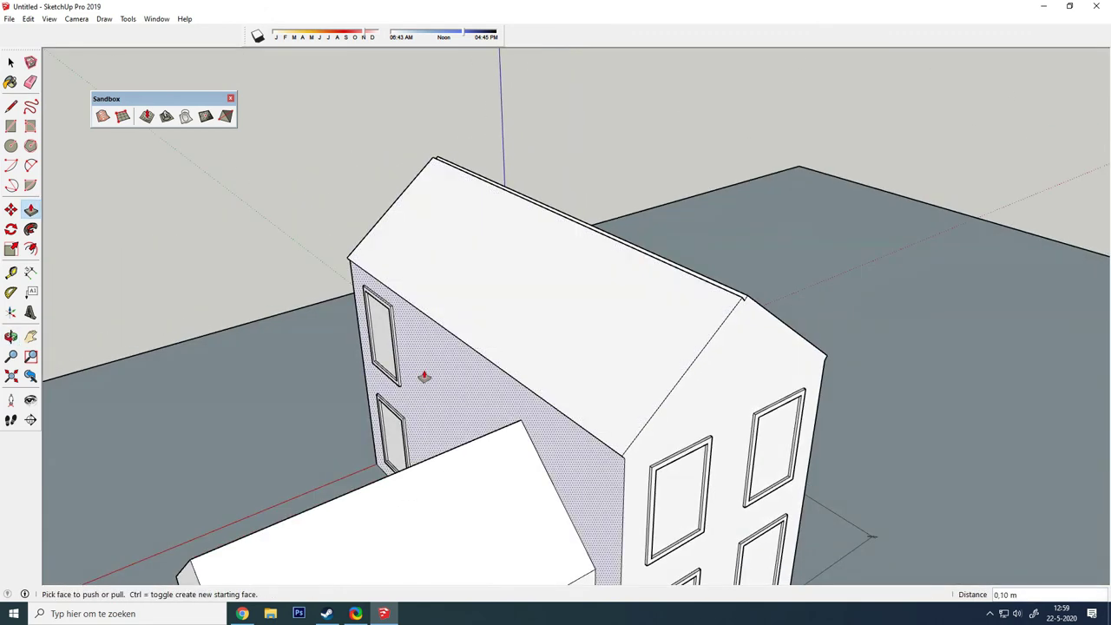
# - Draw lines from the gable corner up to the ridge end and the eave corner
pyautogui.press('l')
pyautogui.scroll(3, 661, 434)
pyautogui.click(592, 452)
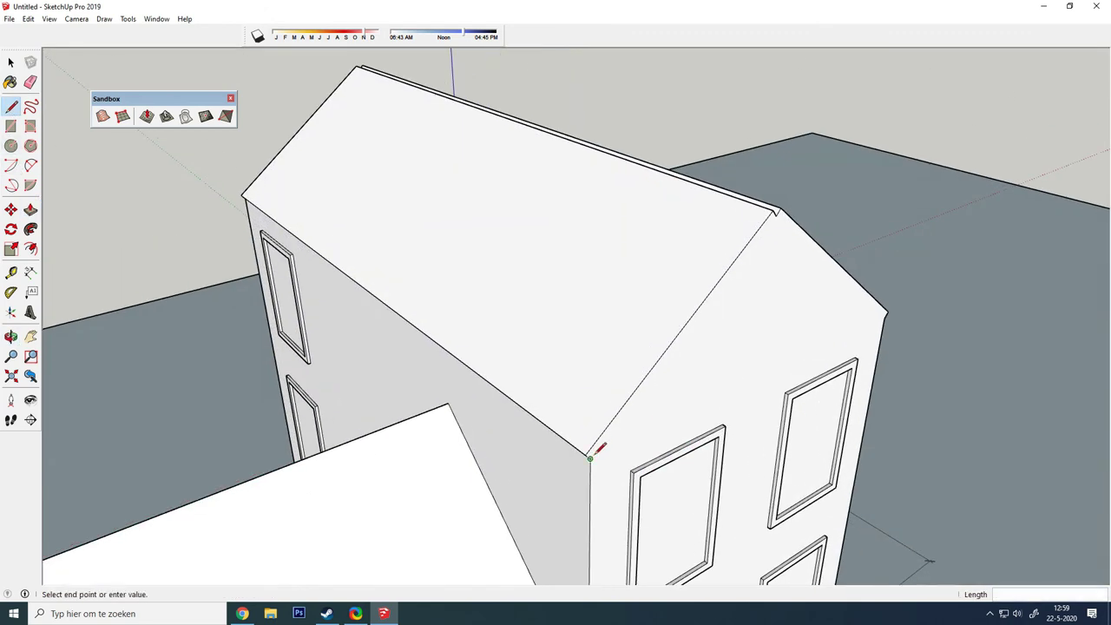
pyautogui.click(772, 216)
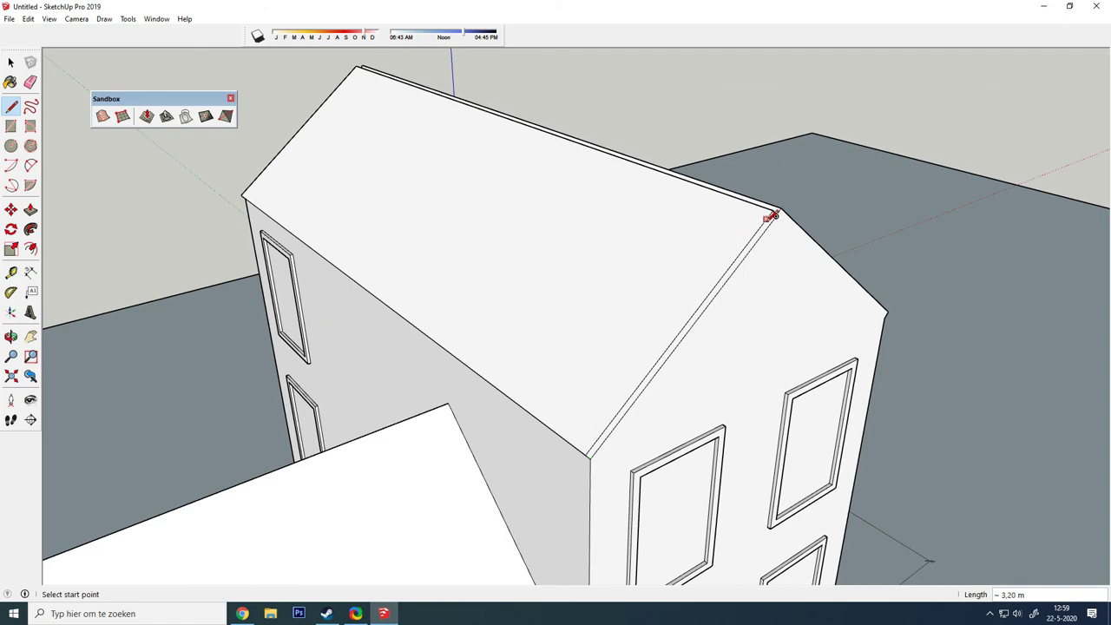
pyautogui.click(887, 312)
pyautogui.moveTo(369, 191)
pyautogui.mouseDown(button='middle')
pyautogui.moveTo(1012, 278)
pyautogui.moveTo(816, 276)
pyautogui.mouseUp(button='middle')
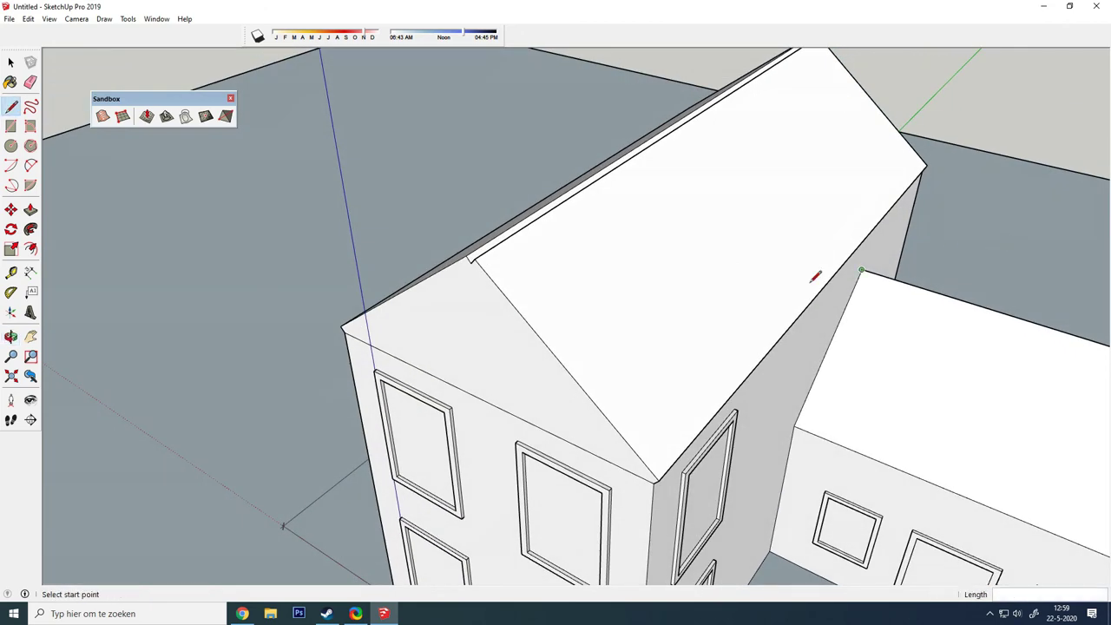
pyautogui.click(656, 475)
# - Start the 0.30 m overhang line at the roof's ridge corner and zoom in there
pyautogui.click(470, 264)
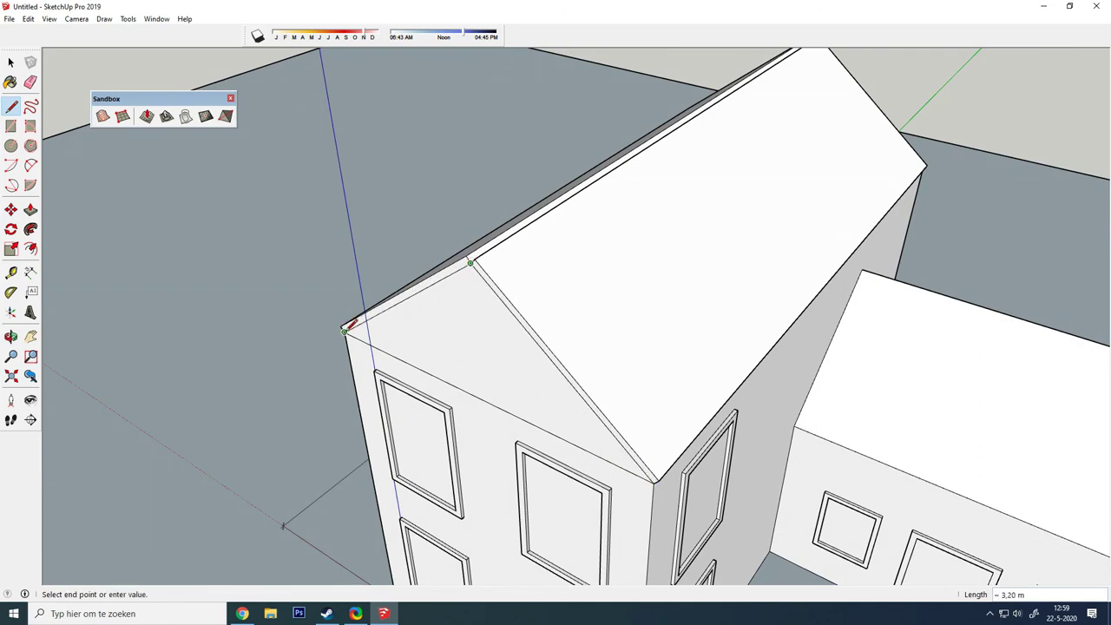
pyautogui.scroll(-3, 374, 315)
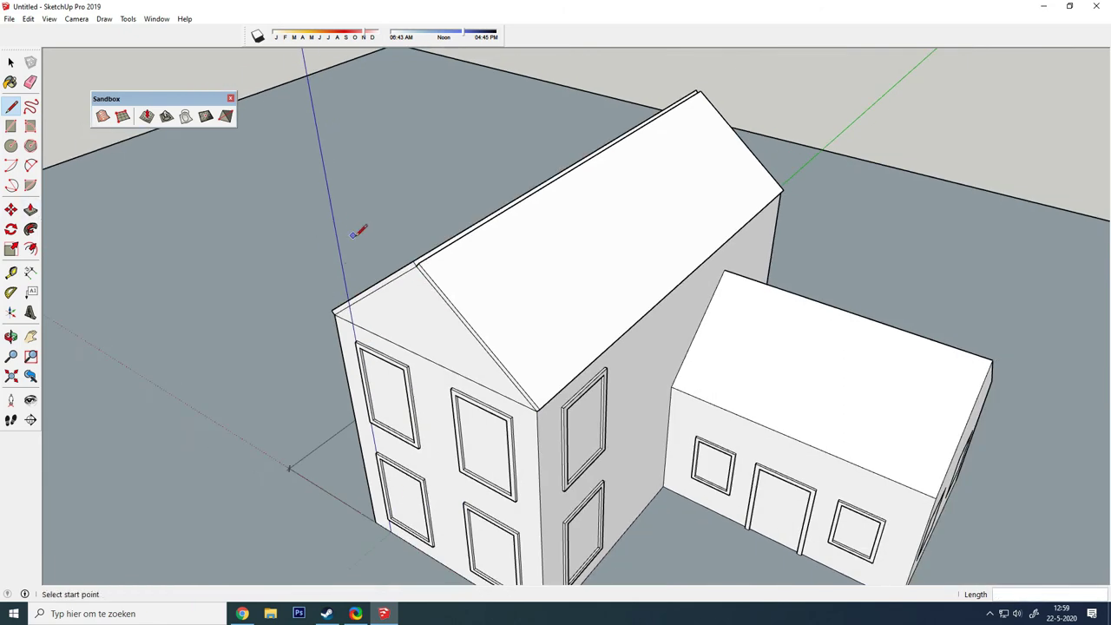
pyautogui.scroll(3, 400, 263)
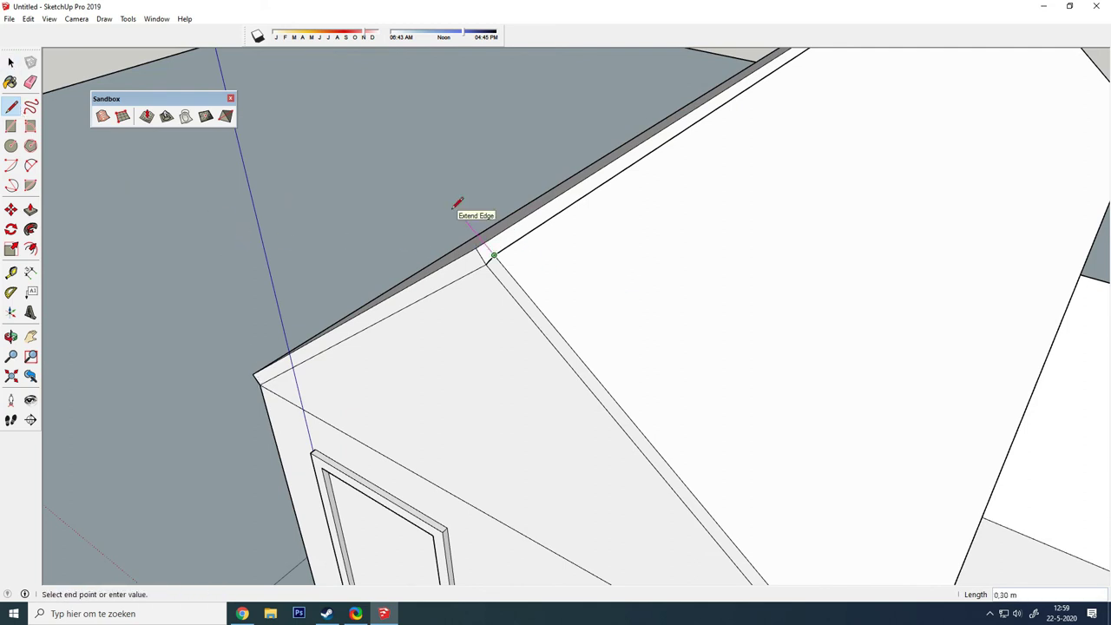
pyautogui.rightClick(453, 210)
pyautogui.click(11, 62)
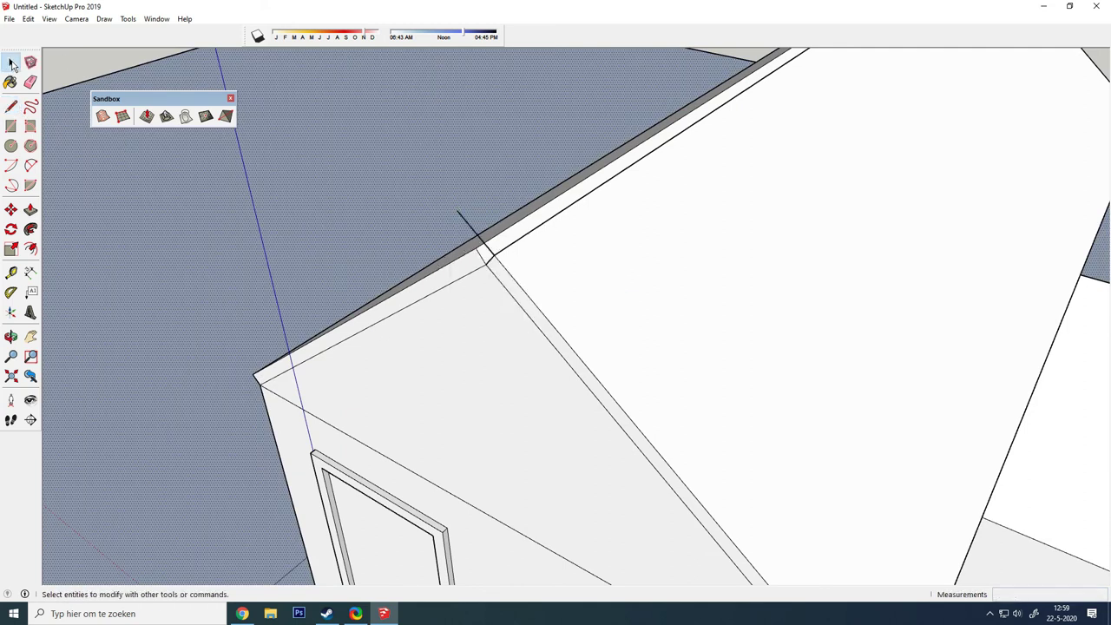
pyautogui.moveTo(451, 296)
pyautogui.mouseDown(button='middle')
pyautogui.moveTo(467, 272)
pyautogui.moveTo(617, 172)
pyautogui.moveTo(541, 350)
pyautogui.moveTo(550, 320)
pyautogui.moveTo(662, 243)
pyautogui.moveTo(701, 170)
pyautogui.moveTo(472, 168)
pyautogui.moveTo(452, 258)
pyautogui.moveTo(478, 275)
pyautogui.mouseUp(button='middle')
# - Draw line edges from the roof corner along the gable edge to close the overhang band
pyautogui.click(10, 105)
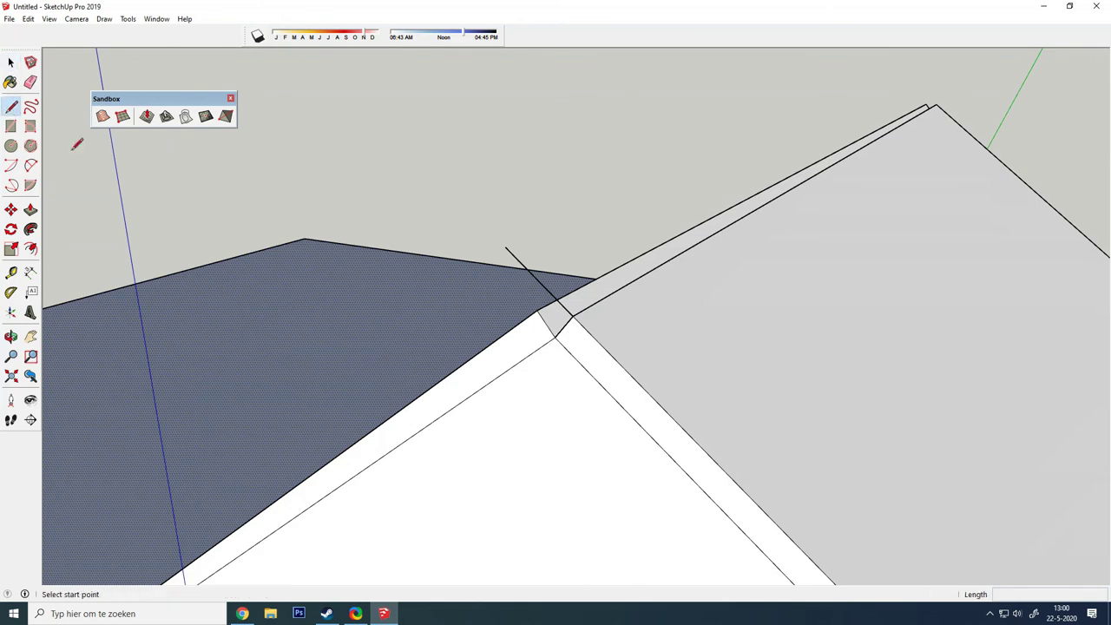
pyautogui.click(537, 309)
pyautogui.moveTo(597, 279)
pyautogui.mouseDown(button='middle')
pyautogui.moveTo(489, 345)
pyautogui.moveTo(509, 335)
pyautogui.moveTo(481, 332)
pyautogui.moveTo(595, 343)
pyautogui.mouseUp(button='middle')
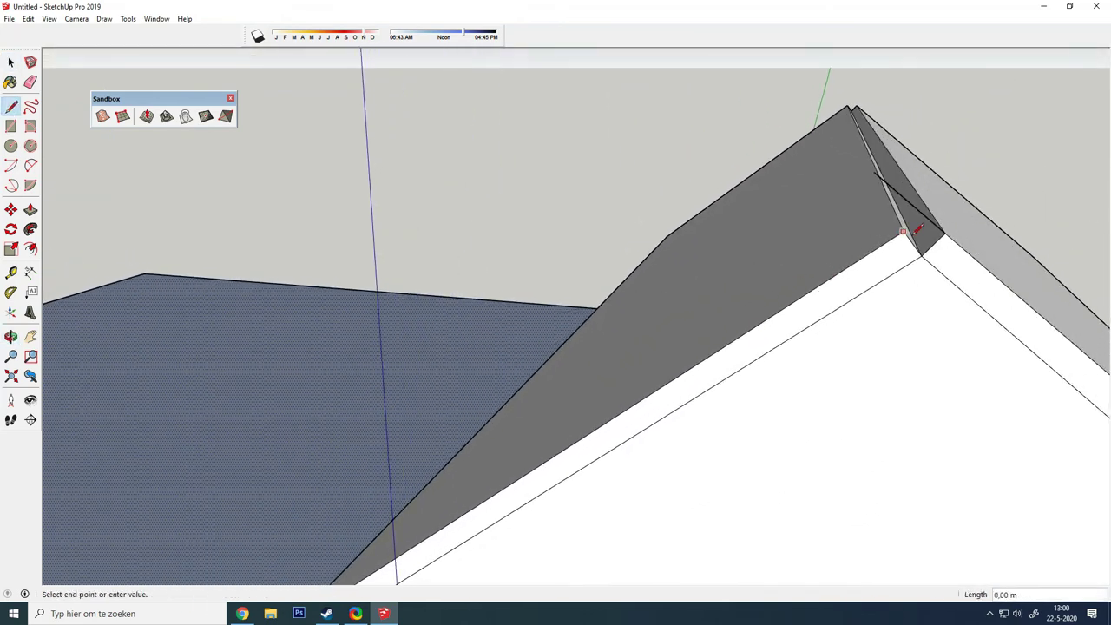
pyautogui.click(960, 195)
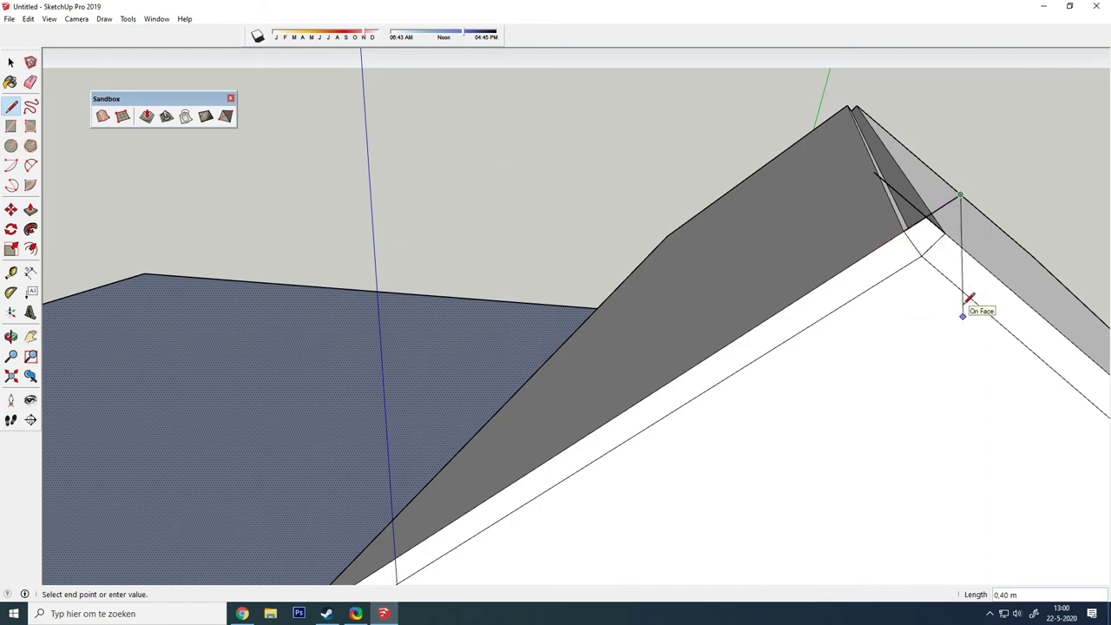
pyautogui.scroll(3, 972, 296)
pyautogui.scroll(3, 997, 260)
pyautogui.moveTo(999, 237); pyautogui.dragTo(620, 339, button='middle')
pyautogui.scroll(-2, 521, 337)
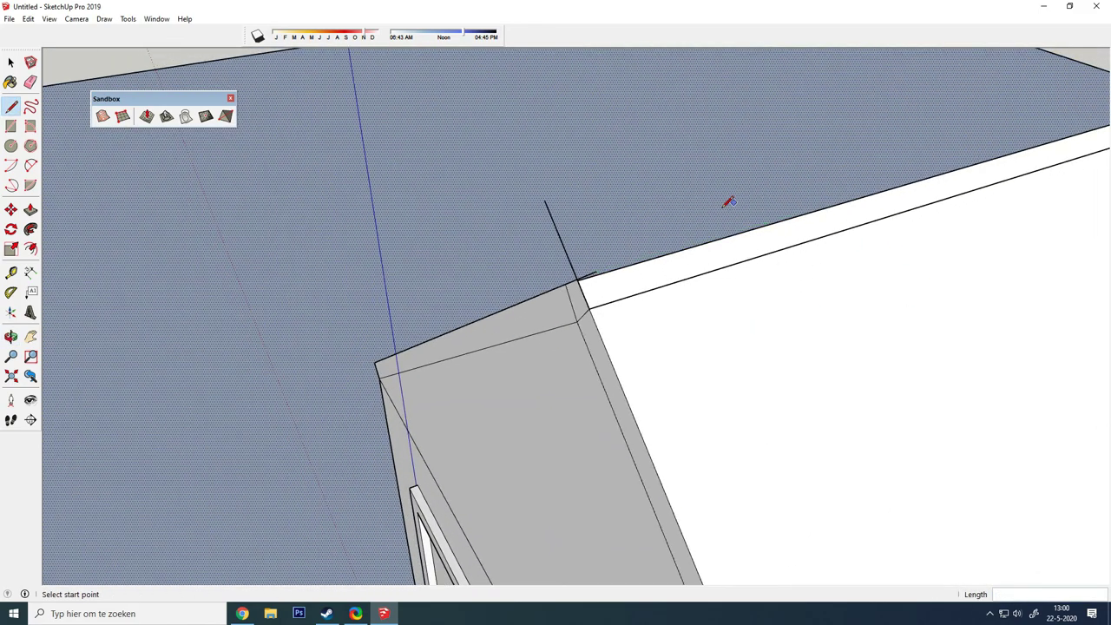
pyautogui.moveTo(539, 378); pyautogui.dragTo(646, 339, button='middle')
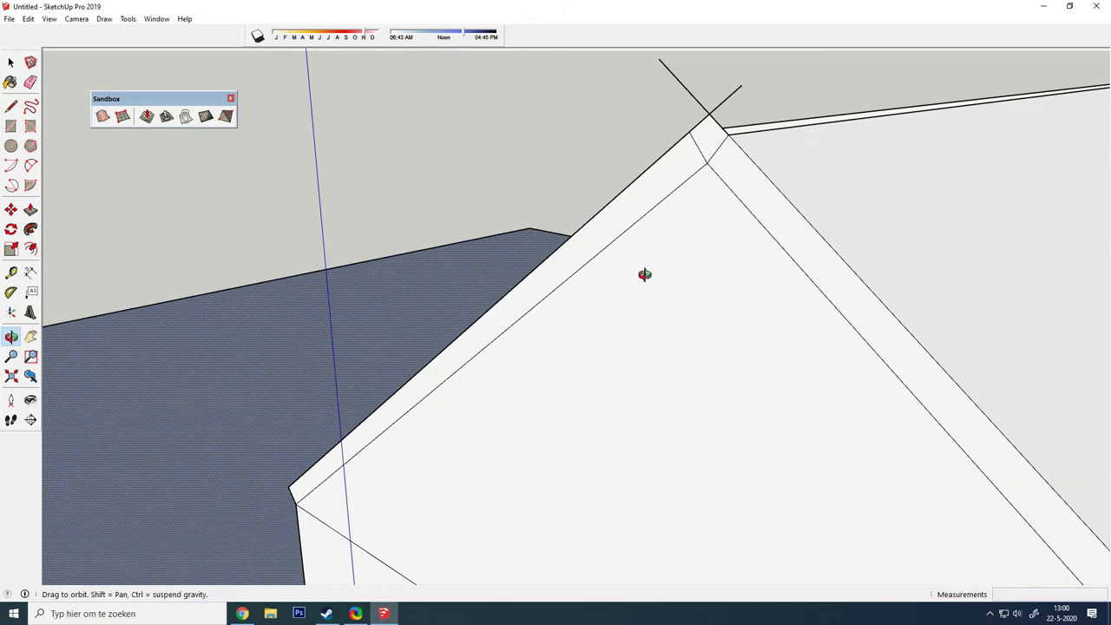
pyautogui.click(359, 217)
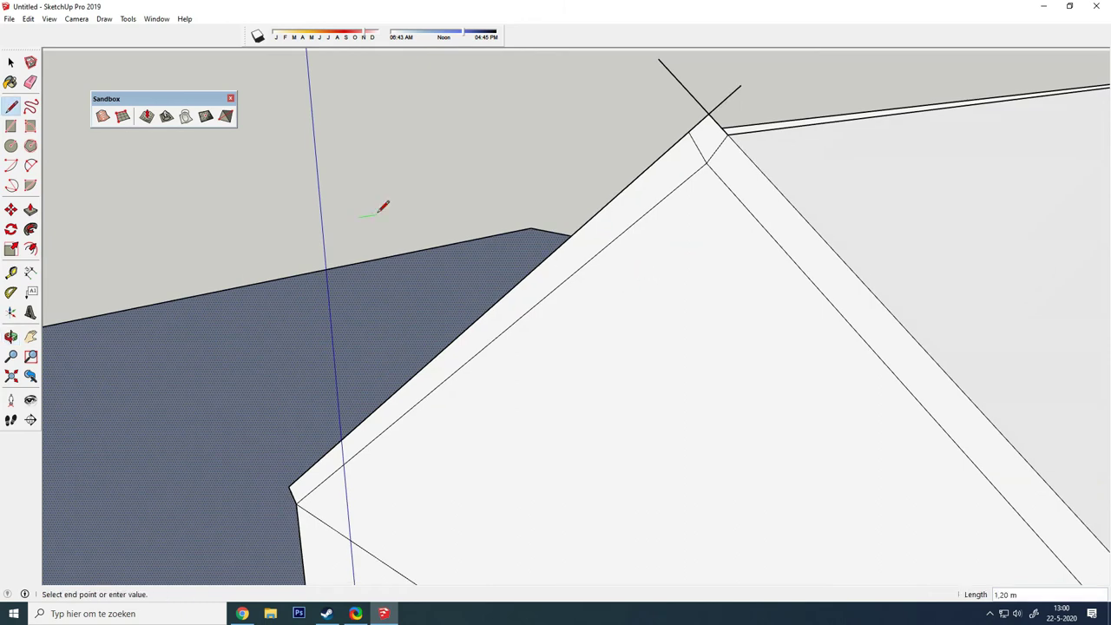
# - Erase the crossing helper edges at the roof corner
pyautogui.click(28, 83)
pyautogui.moveTo(684, 105); pyautogui.dragTo(736, 94)
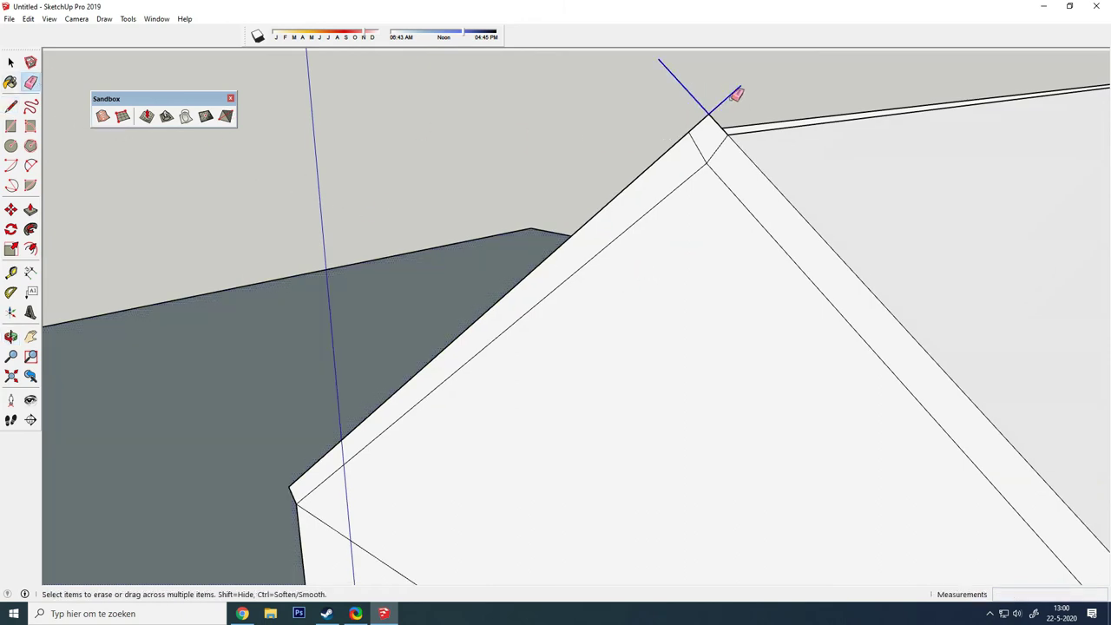
pyautogui.moveTo(626, 266)
pyautogui.mouseDown(button='middle')
pyautogui.moveTo(73, 320)
pyautogui.moveTo(159, 124)
pyautogui.mouseUp(button='middle')
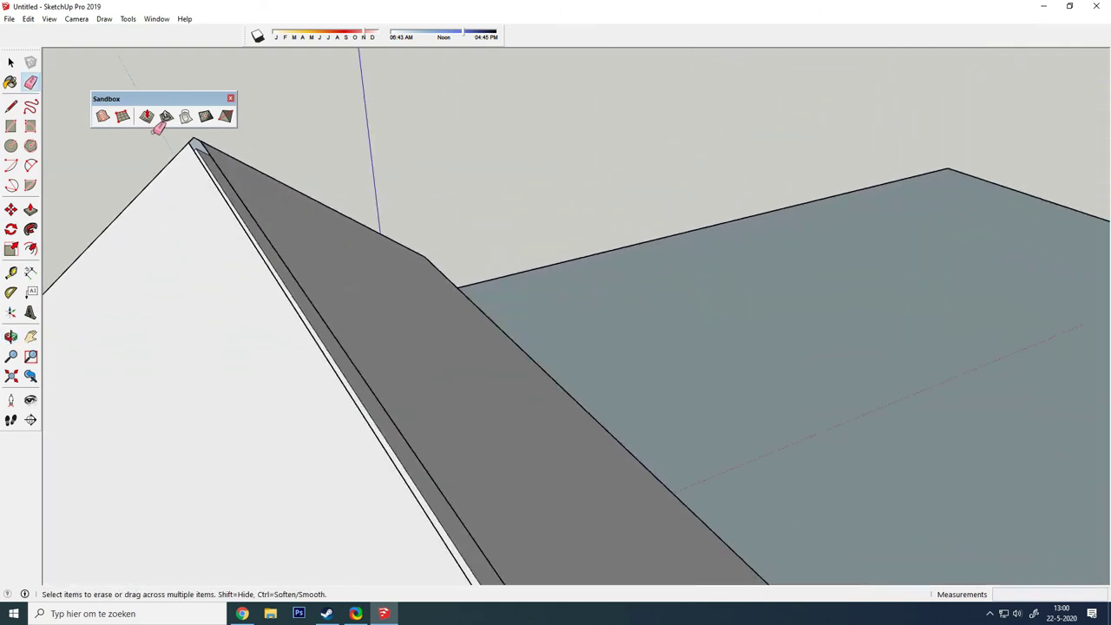
pyautogui.scroll(-3, 322, 164)
pyautogui.scroll(4, 454, 329)
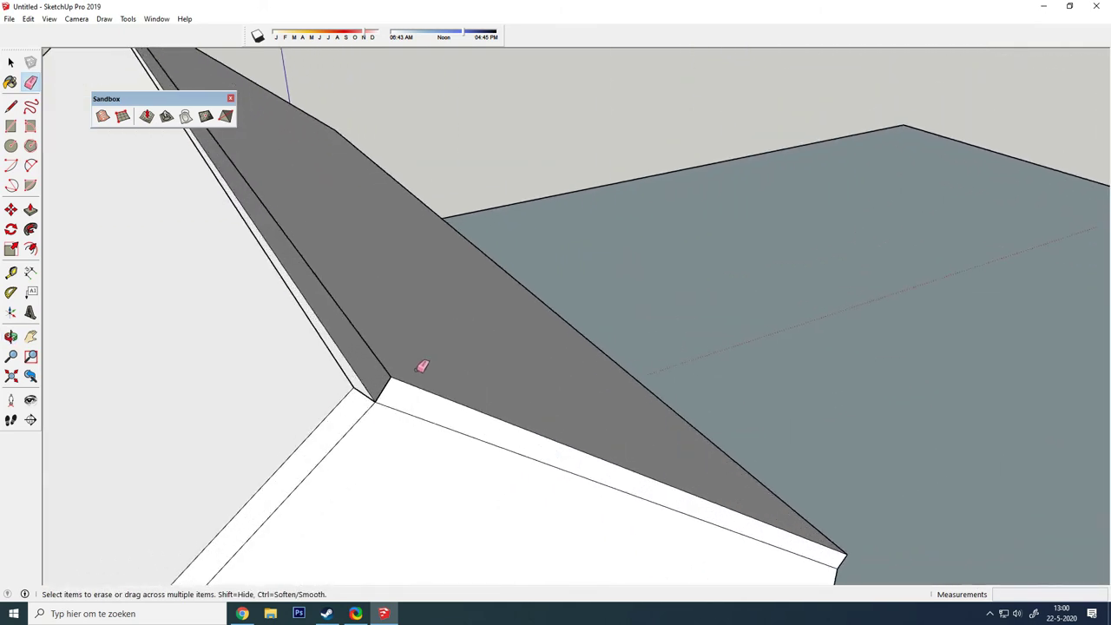
pyautogui.moveTo(422, 364)
pyautogui.mouseDown(button='middle')
pyautogui.moveTo(409, 235)
pyautogui.moveTo(395, 211)
pyautogui.mouseUp(button='middle')
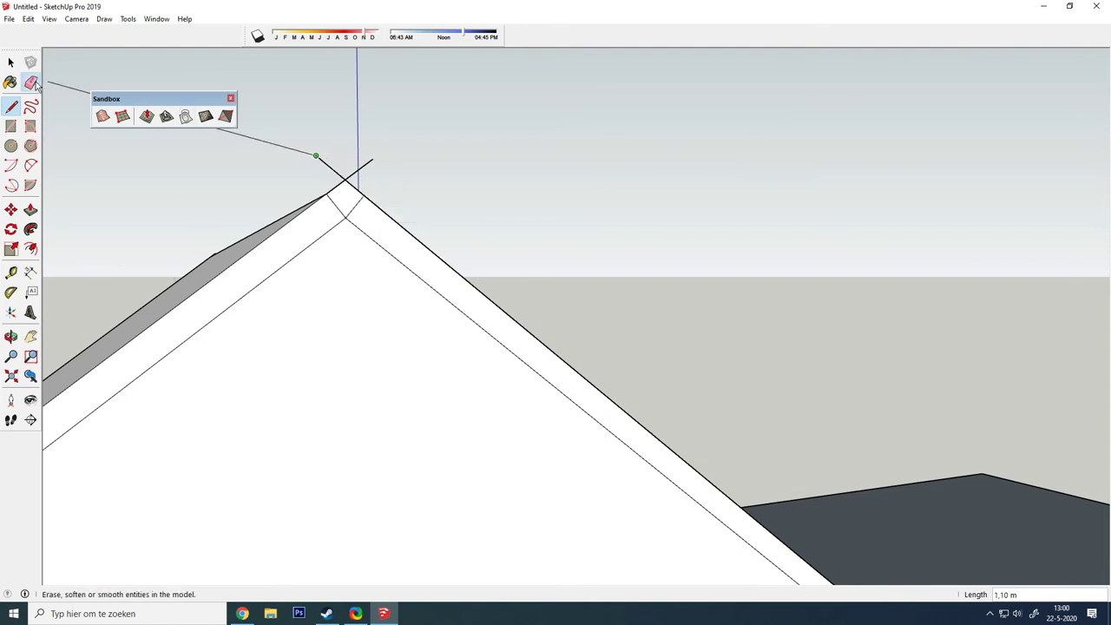
# - Finish the closing edge of the overhang band and erase the remaining stray lines
pyautogui.click(35, 83)
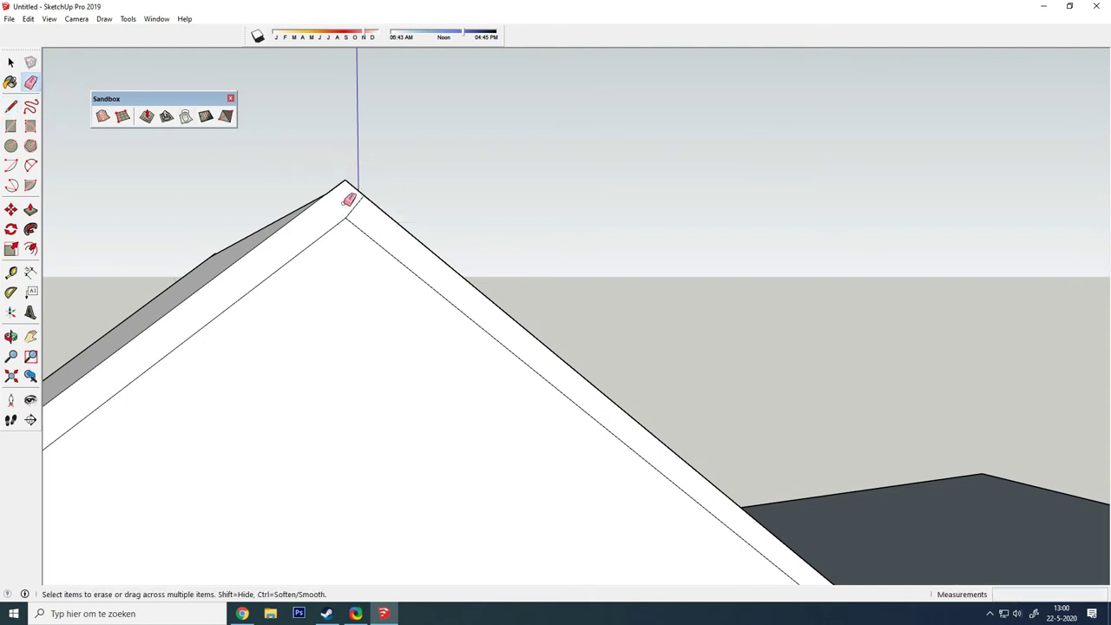
pyautogui.moveTo(332, 247)
pyautogui.mouseDown(button='middle')
pyautogui.moveTo(422, 347)
pyautogui.moveTo(596, 391)
pyautogui.moveTo(491, 353)
pyautogui.mouseUp(button='middle')
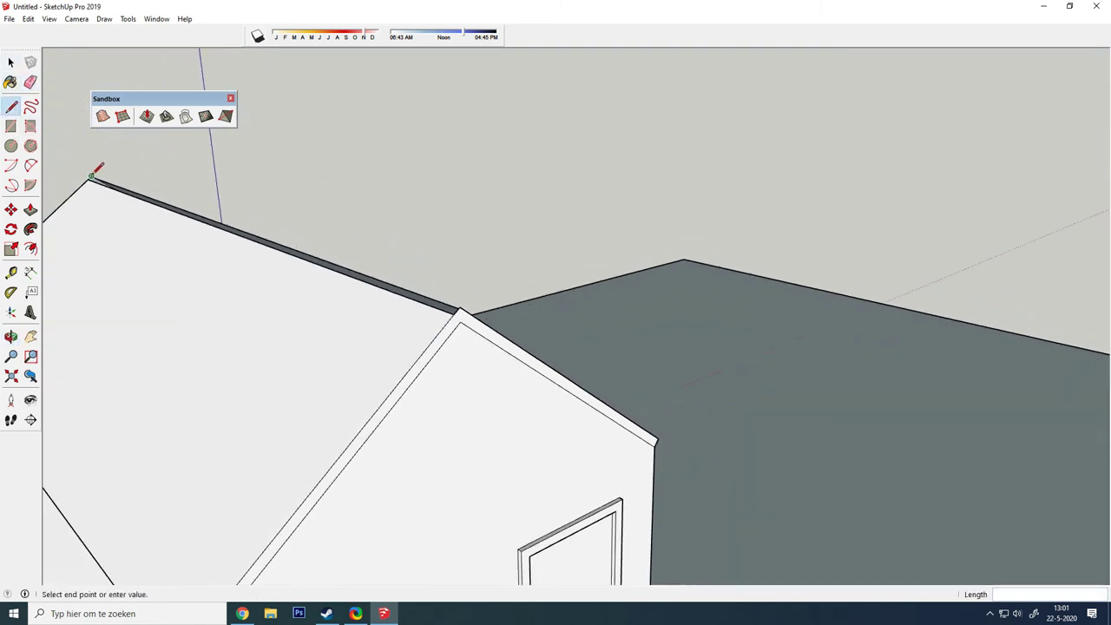
pyautogui.click(460, 306)
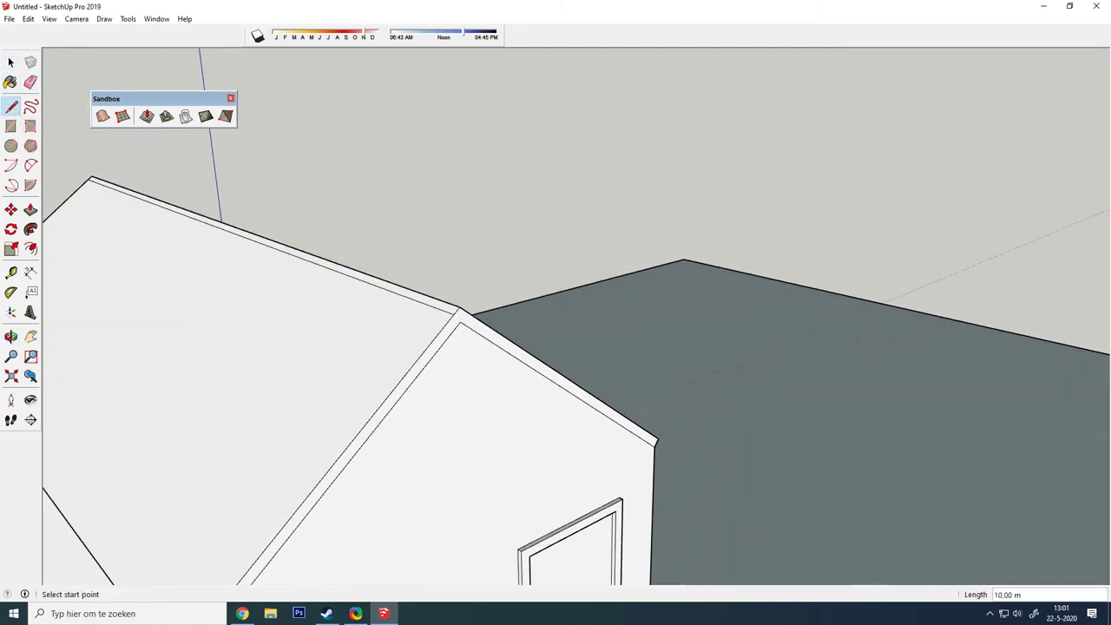
pyautogui.click(35, 84)
pyautogui.scroll(2, 345, 259)
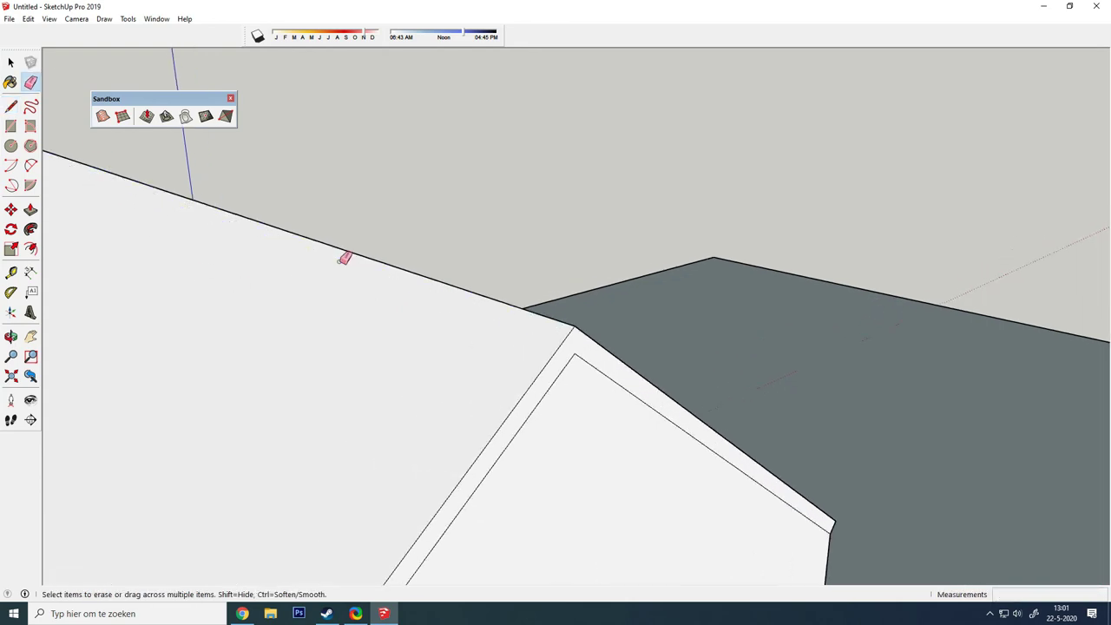
pyautogui.moveTo(345, 259)
pyautogui.mouseDown(button='middle')
pyautogui.moveTo(228, 278)
pyautogui.moveTo(201, 306)
pyautogui.mouseUp(button='middle')
pyautogui.scroll(-5, 191, 289)
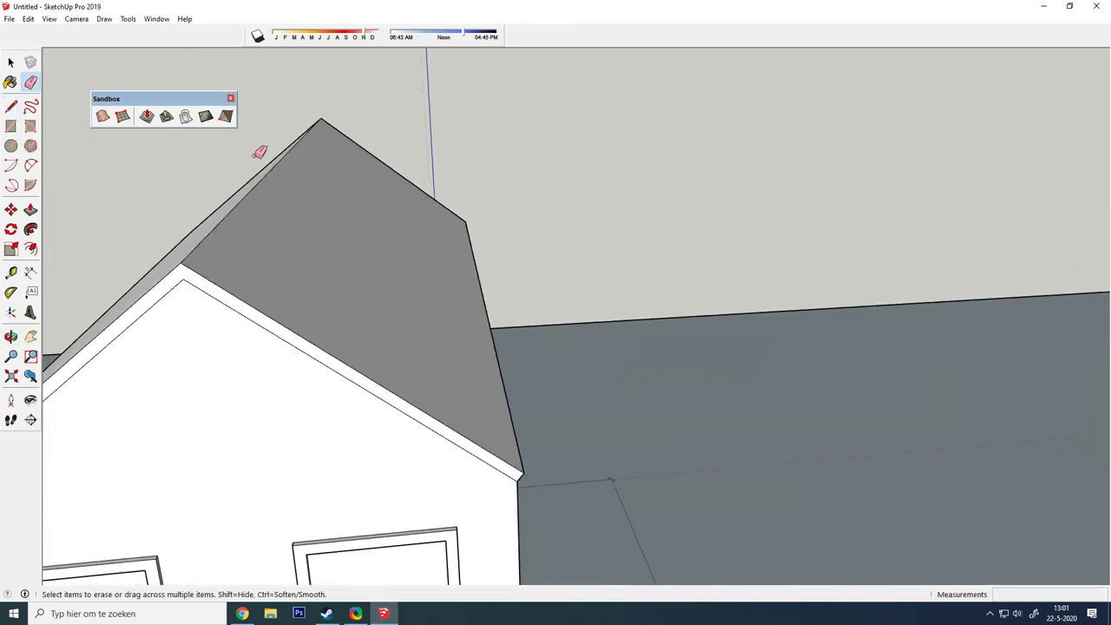
pyautogui.moveTo(258, 148)
pyautogui.mouseDown(button='middle')
pyautogui.moveTo(330, 252)
pyautogui.moveTo(144, 293)
pyautogui.mouseUp(button='middle')
# - Push/Pull the gable's roof-edge band outward as projecting trim
pyautogui.press('r')
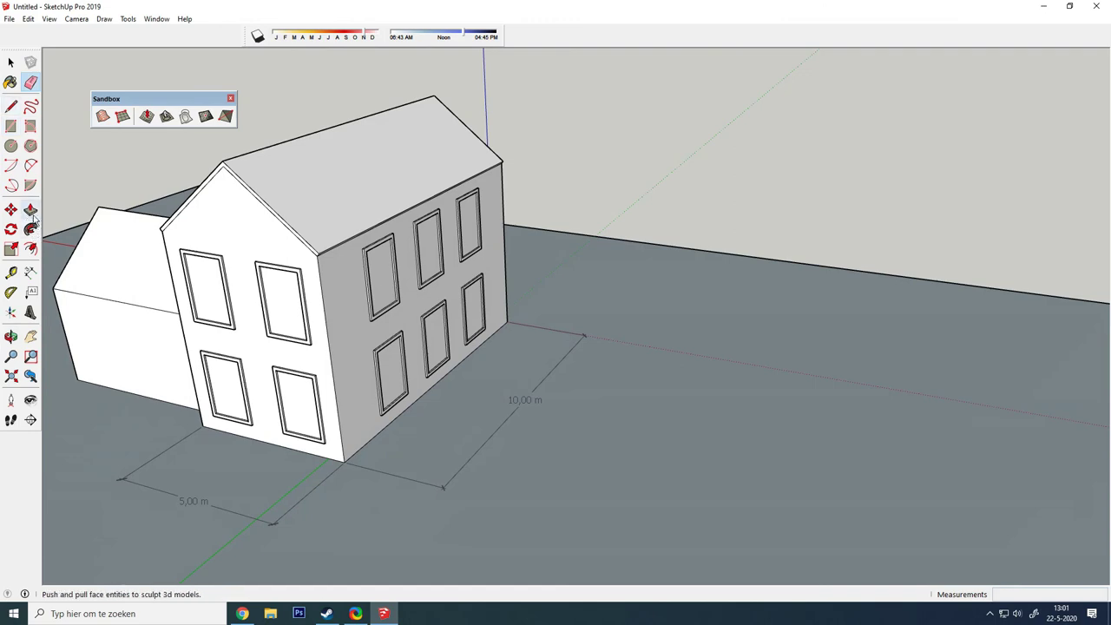
pyautogui.click(31, 213)
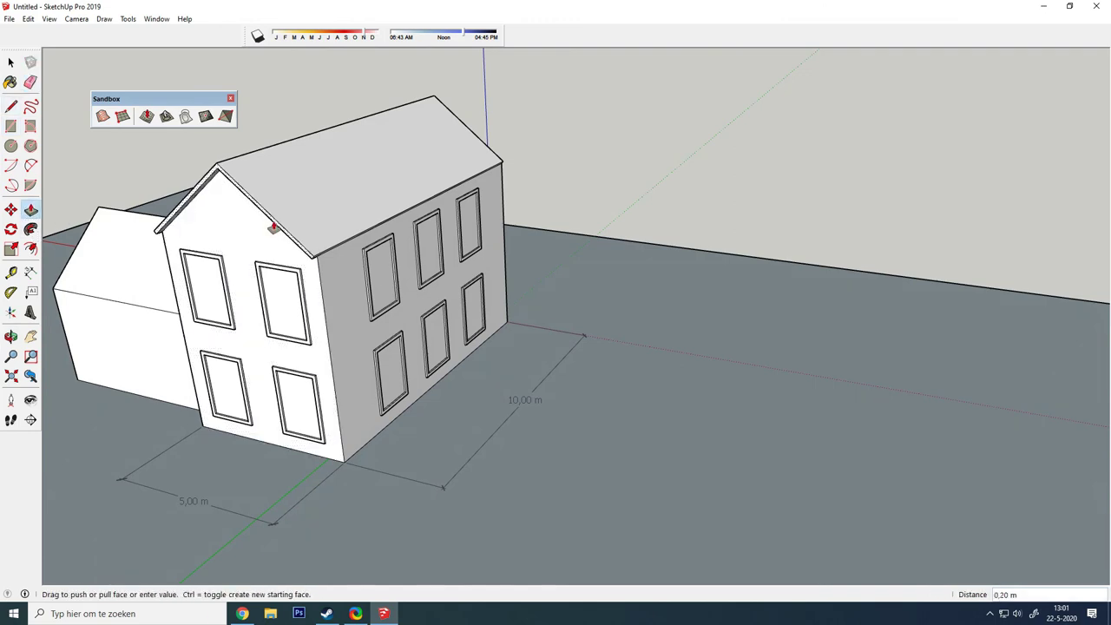
pyautogui.scroll(-3, 260, 251)
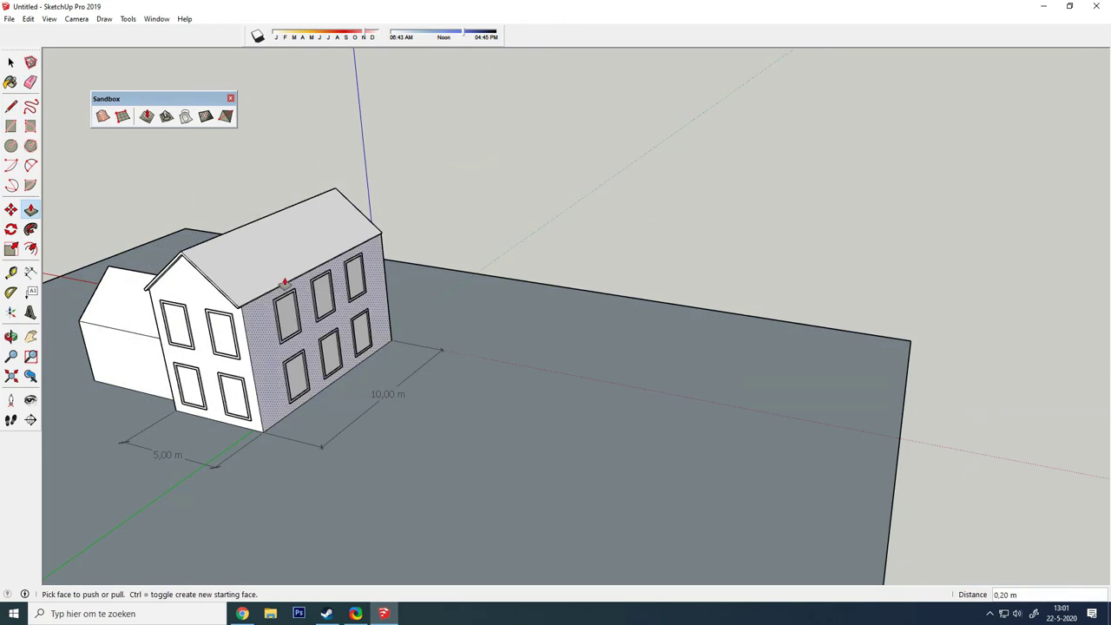
pyautogui.moveTo(287, 287)
pyautogui.mouseDown(button='middle')
pyautogui.moveTo(391, 270)
pyautogui.moveTo(322, 252)
pyautogui.moveTo(513, 129)
pyautogui.mouseUp(button='middle')
pyautogui.scroll(3, 391, 270)
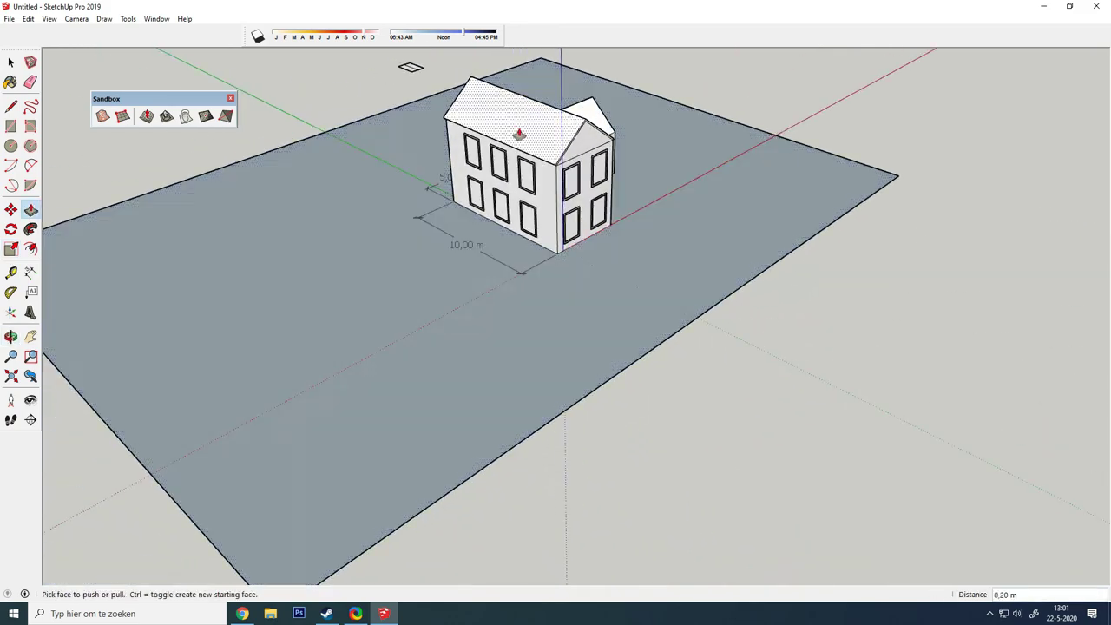
pyautogui.scroll(5, 607, 185)
pyautogui.scroll(2, 594, 196)
pyautogui.moveTo(594, 197)
pyautogui.mouseDown()
pyautogui.moveTo(618, 203)
pyautogui.moveTo(608, 203)
pyautogui.mouseUp()
# - Pull the eave band outward so the eaves are 0.10 m thick
pyautogui.scroll(-5, 749, 238)
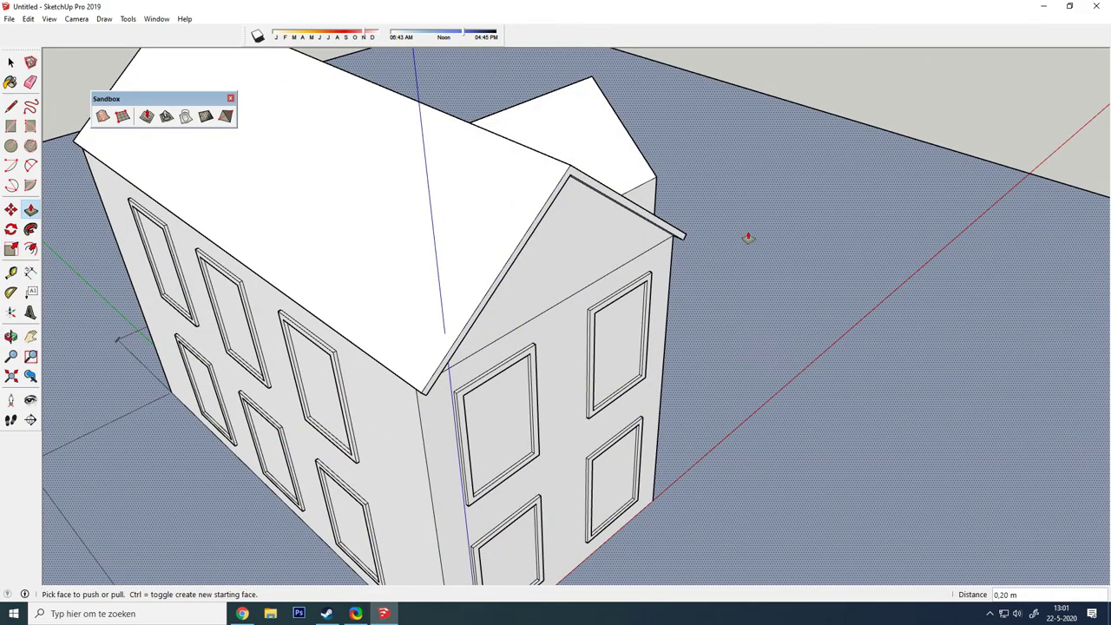
pyautogui.moveTo(749, 238)
pyautogui.mouseDown(button='middle')
pyautogui.moveTo(446, 179)
pyautogui.moveTo(367, 248)
pyautogui.moveTo(550, 325)
pyautogui.moveTo(352, 283)
pyautogui.moveTo(565, 330)
pyautogui.moveTo(567, 371)
pyautogui.moveTo(573, 268)
pyautogui.moveTo(786, 339)
pyautogui.moveTo(446, 362)
pyautogui.moveTo(556, 372)
pyautogui.moveTo(334, 335)
pyautogui.moveTo(504, 335)
pyautogui.moveTo(365, 318)
pyautogui.moveTo(573, 321)
pyautogui.moveTo(417, 332)
pyautogui.moveTo(445, 269)
pyautogui.mouseUp(button='middle')
pyautogui.scroll(3, 578, 188)
pyautogui.scroll(3, 553, 220)
pyautogui.click(553, 227)
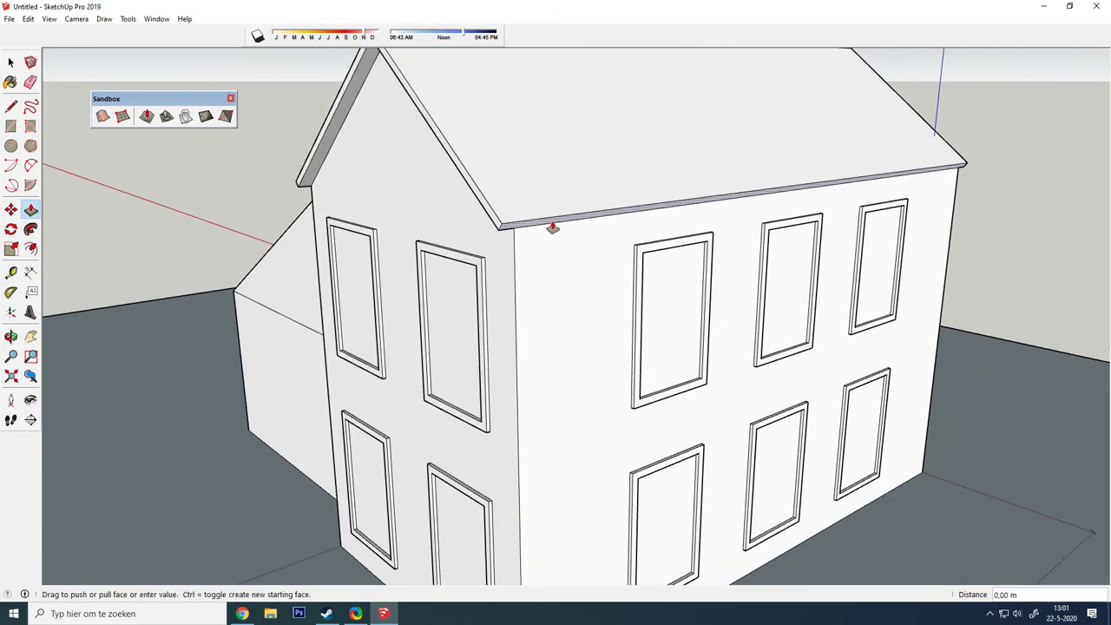
pyautogui.moveTo(559, 236)
pyautogui.mouseDown(button='middle')
pyautogui.moveTo(312, 236)
pyautogui.moveTo(732, 209)
pyautogui.mouseUp(button='middle')
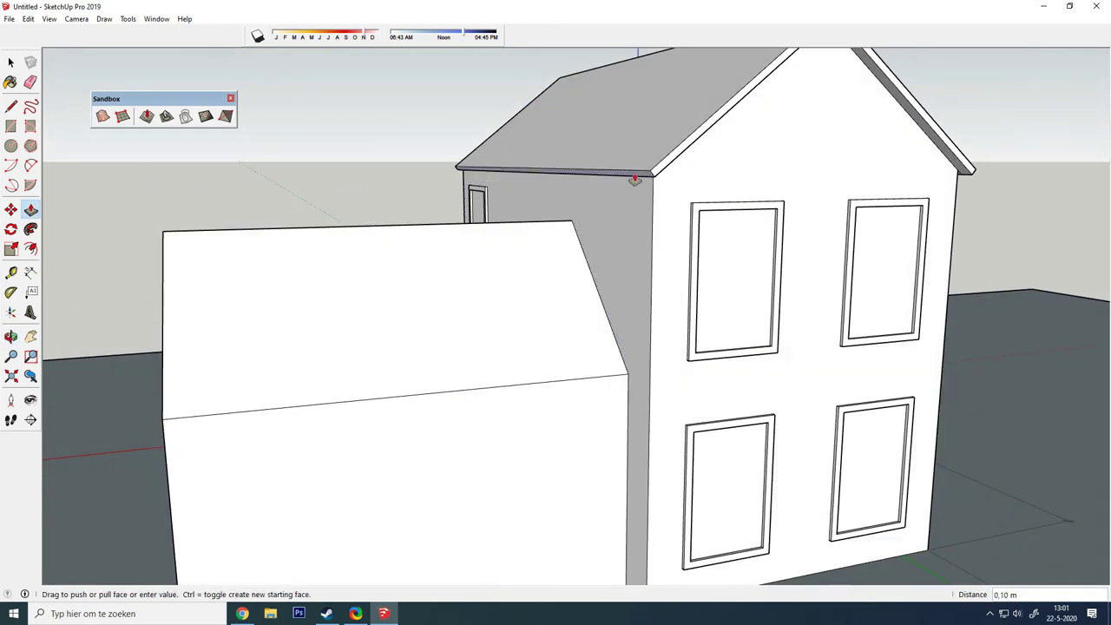
pyautogui.scroll(-3, 634, 209)
pyautogui.scroll(-2, 821, 384)
pyautogui.moveTo(821, 384)
pyautogui.mouseDown(button='middle')
pyautogui.moveTo(578, 414)
pyautogui.moveTo(588, 424)
pyautogui.moveTo(384, 422)
pyautogui.moveTo(608, 422)
pyautogui.moveTo(416, 422)
pyautogui.moveTo(514, 383)
pyautogui.moveTo(487, 355)
pyautogui.moveTo(521, 350)
pyautogui.mouseUp(button='middle')
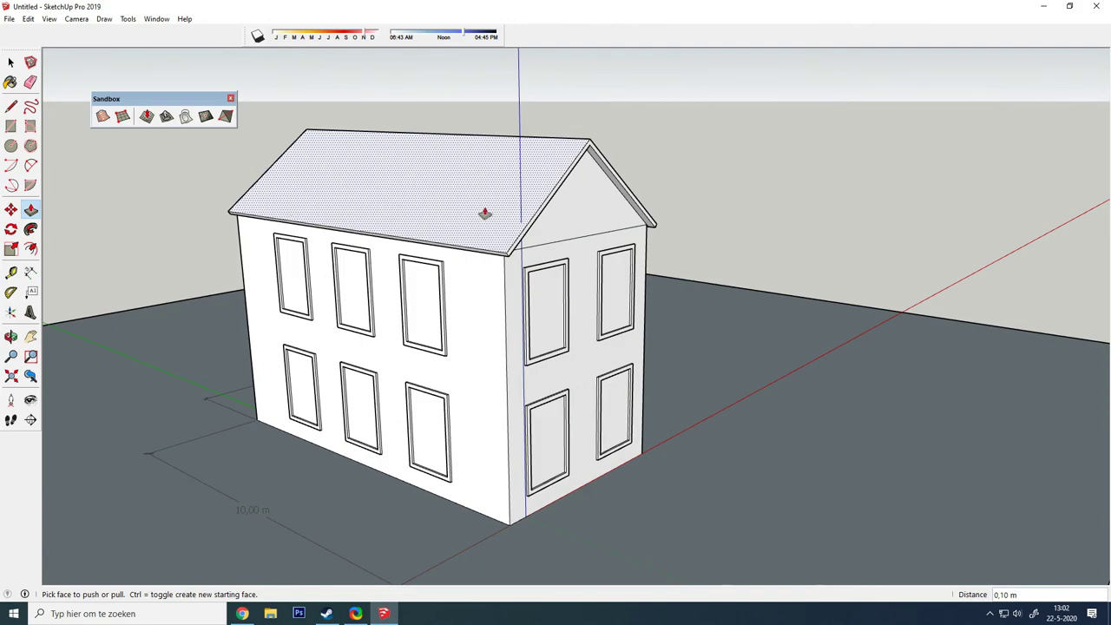
pyautogui.scroll(-2, 485, 213)
# - Switch on shadows and view the house from a more frontal angle
pyautogui.click(258, 36)
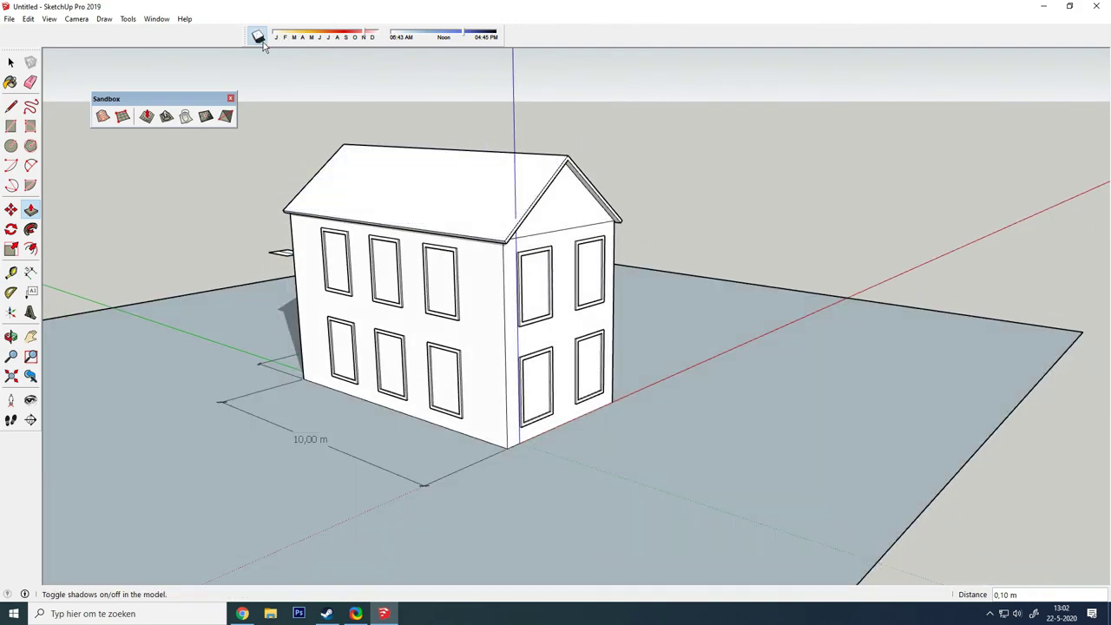
pyautogui.moveTo(739, 313)
pyautogui.mouseDown(button='middle')
pyautogui.moveTo(529, 312)
pyautogui.moveTo(812, 343)
pyautogui.moveTo(798, 377)
pyautogui.moveTo(833, 345)
pyautogui.moveTo(504, 349)
pyautogui.moveTo(824, 367)
pyautogui.moveTo(619, 345)
pyautogui.moveTo(712, 352)
pyautogui.moveTo(665, 329)
pyautogui.mouseUp(button='middle')
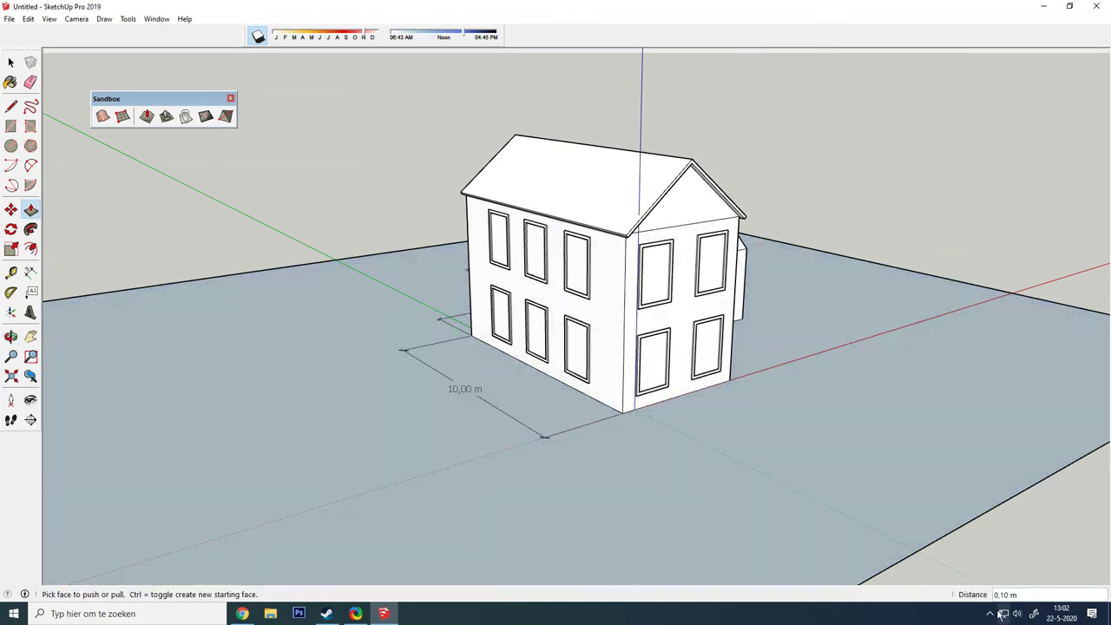